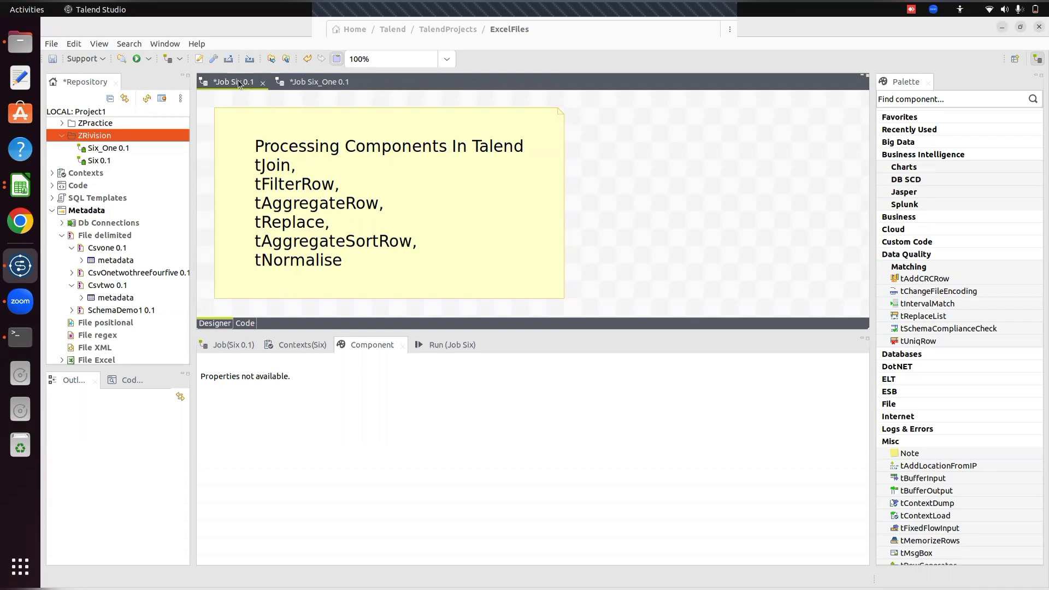
Step: Switch to Job Six_One, enlarge its design canvas and add a tFileInputDelimited component near the upper left
left_click(302, 82)
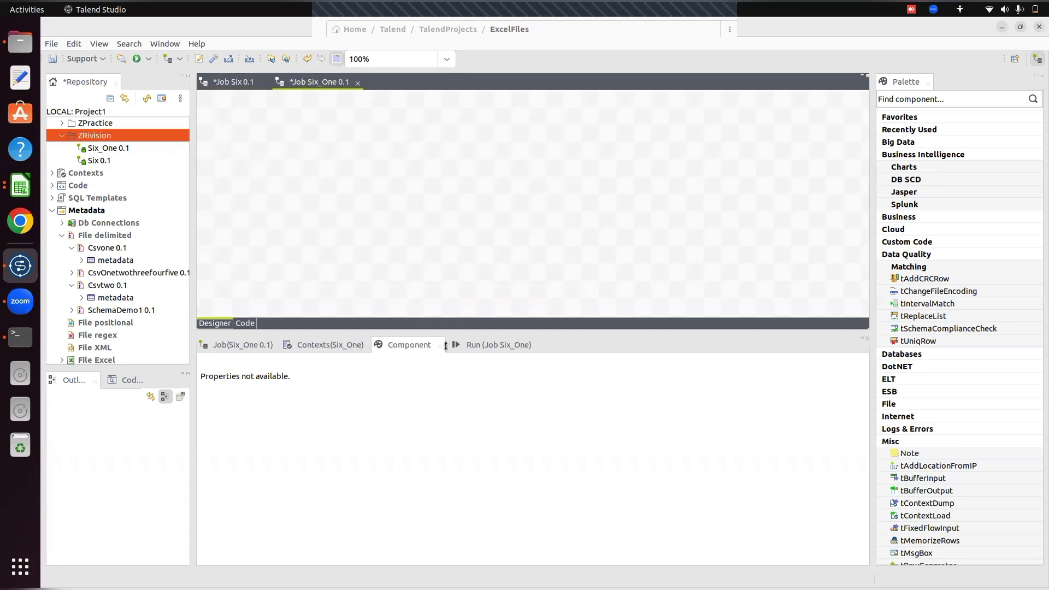
left_click_drag(443, 329, 473, 495)
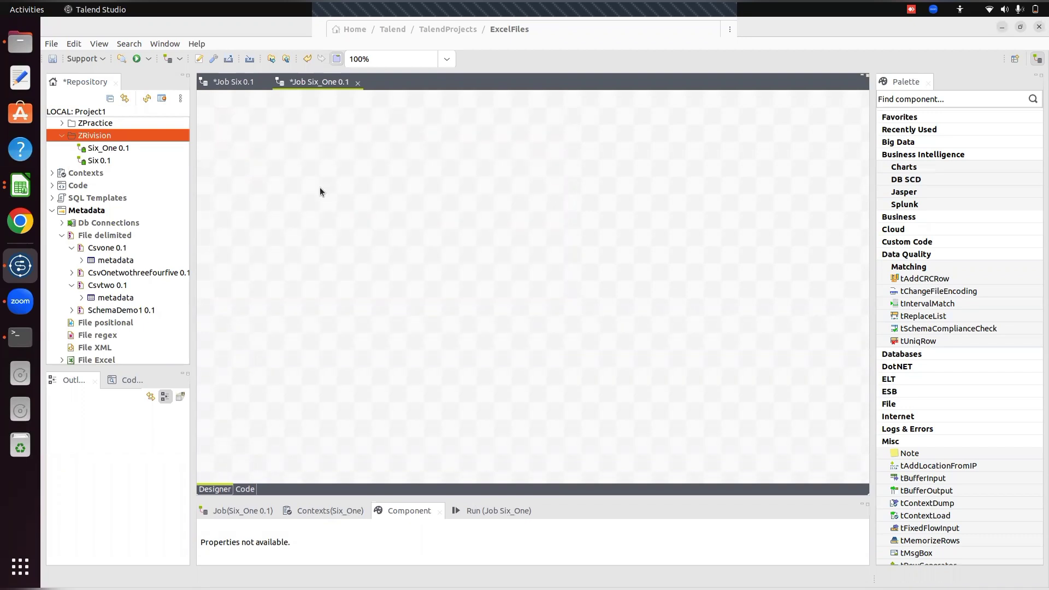
type("t")
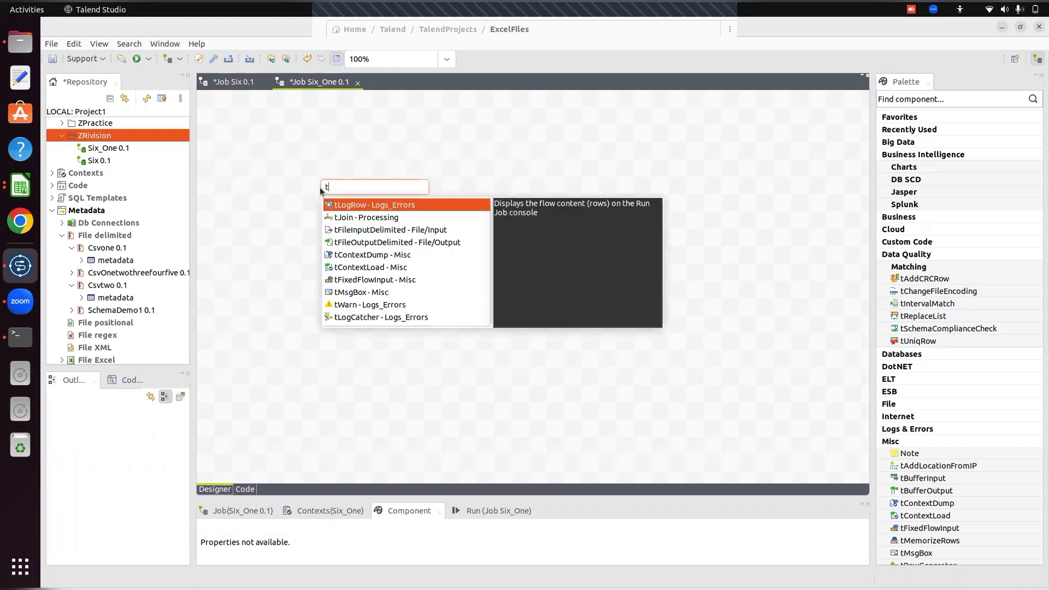
type("file")
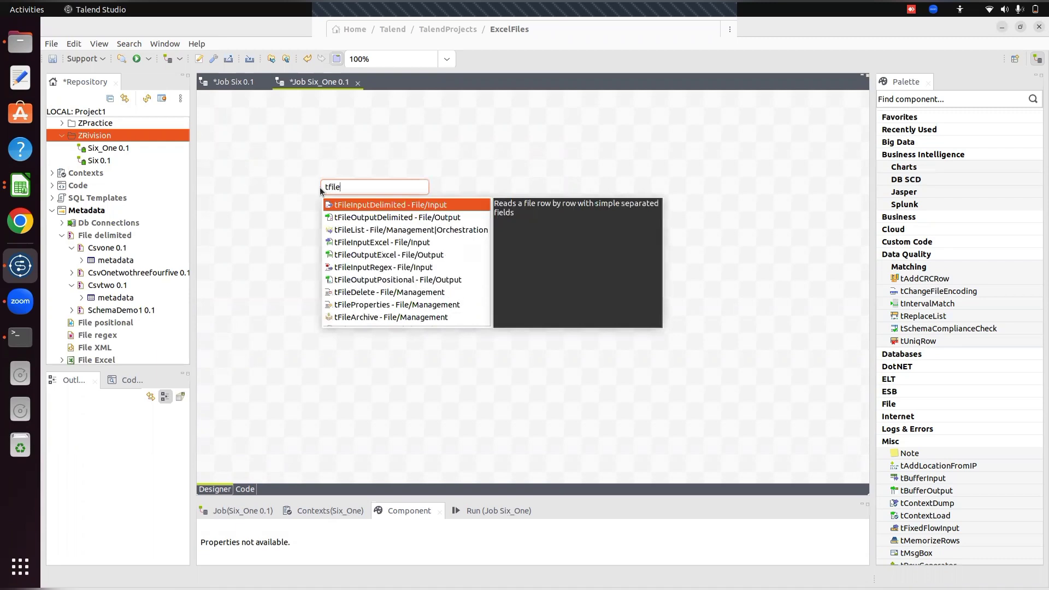
key("Down")
key("Up")
key("Return")
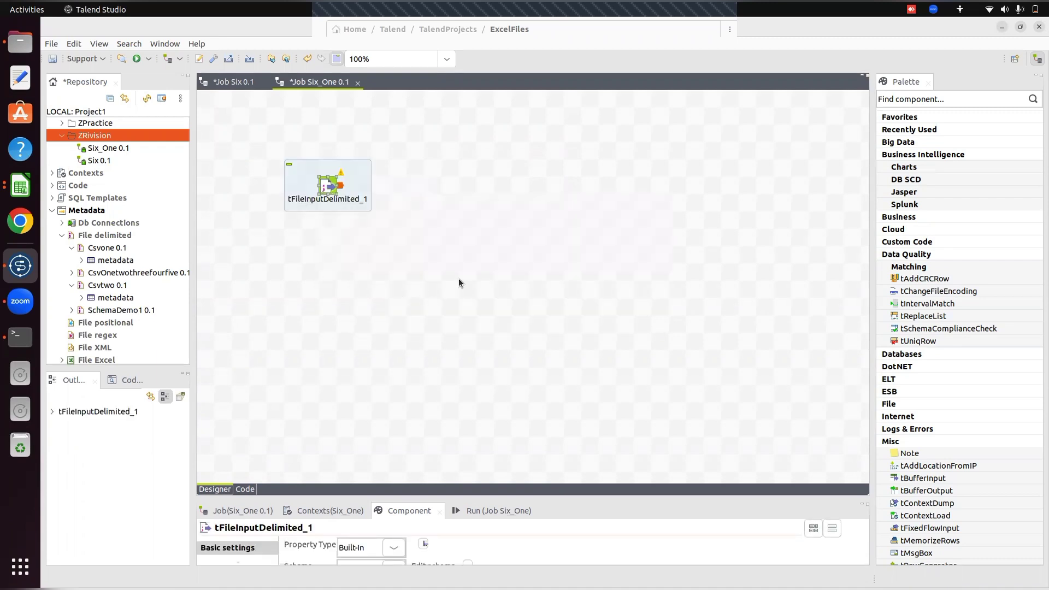
Step: Add a second tFileInputDelimited component below and to the right of the first one, shifting it slightly right
left_click(417, 273)
type("tf")
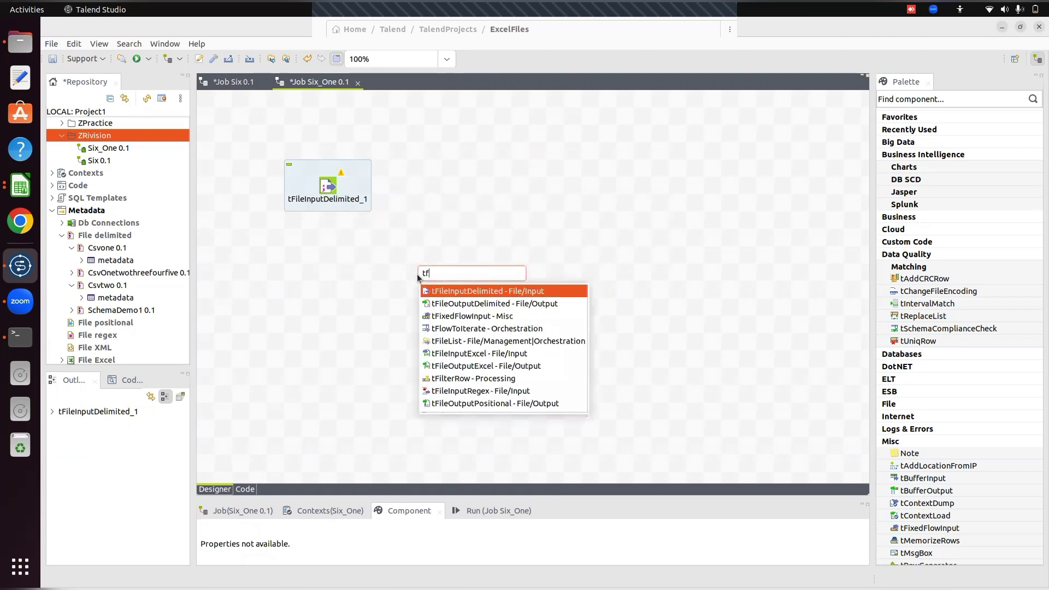
type("ile")
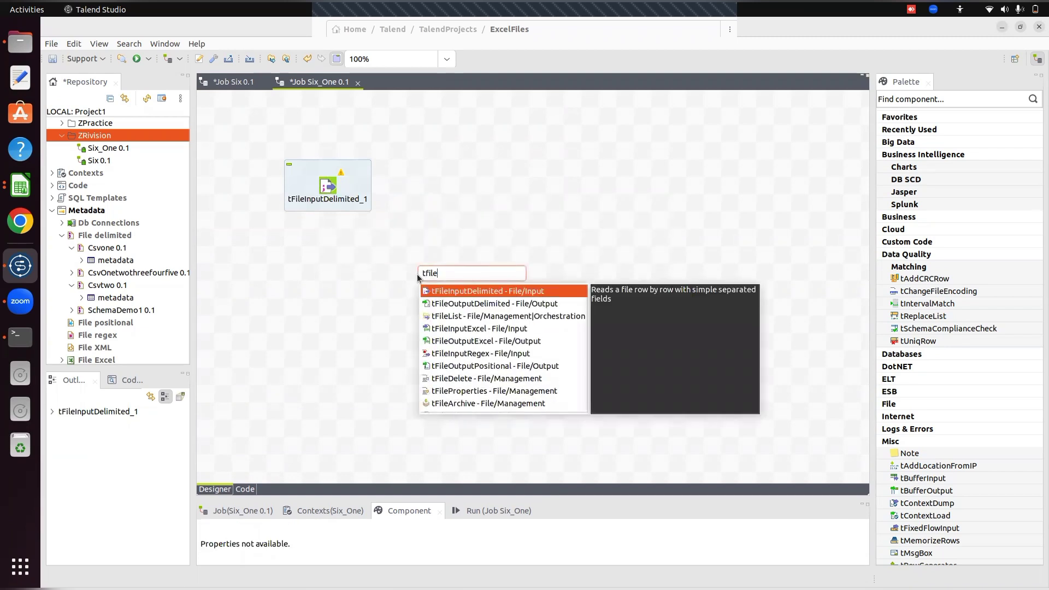
key("Return")
left_click(451, 262)
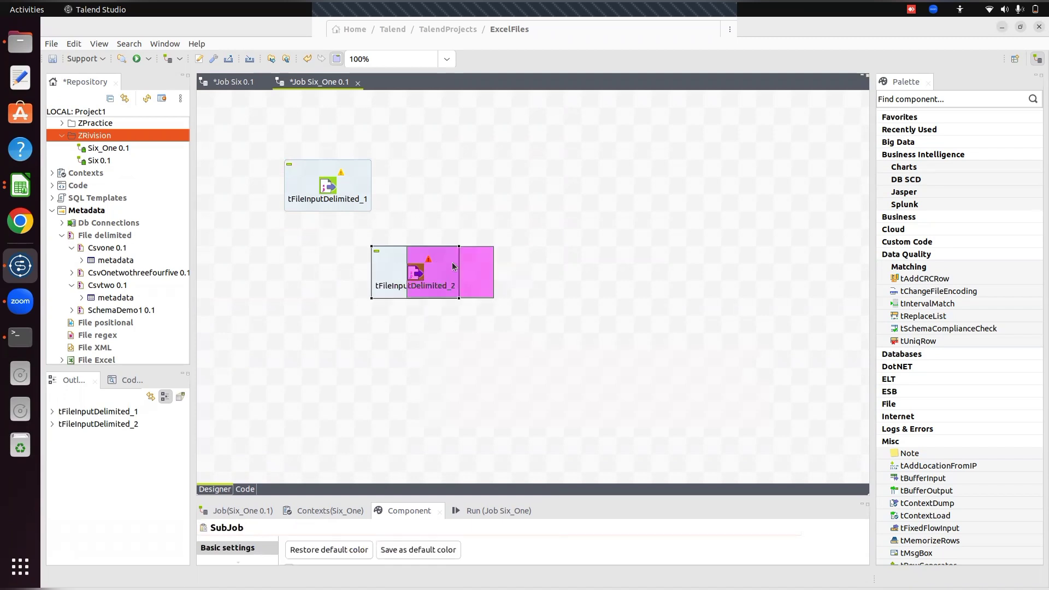
left_click(448, 183)
type("tr")
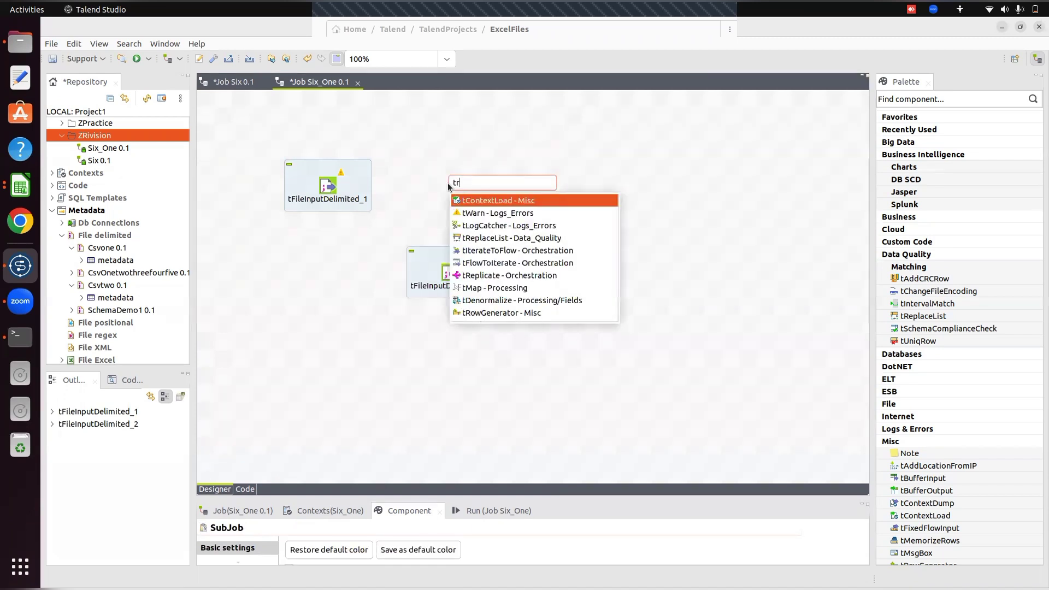
type("join")
key("Return")
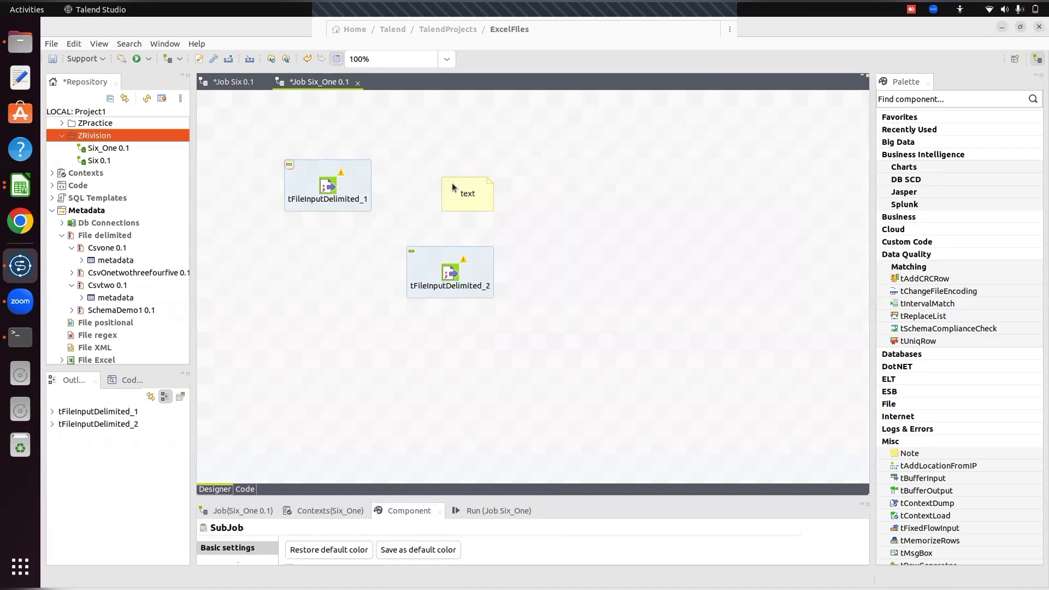
left_click(465, 202)
key("Delete")
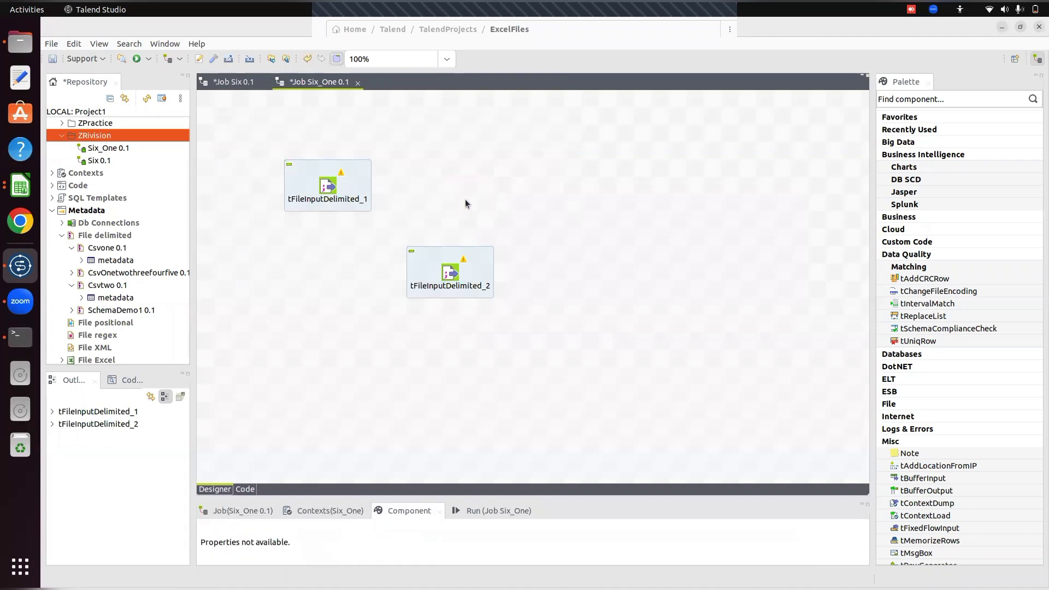
Step: Add a tJoin component and align it in the same row as tFileInputDelimited_1, above the second input
type("tj")
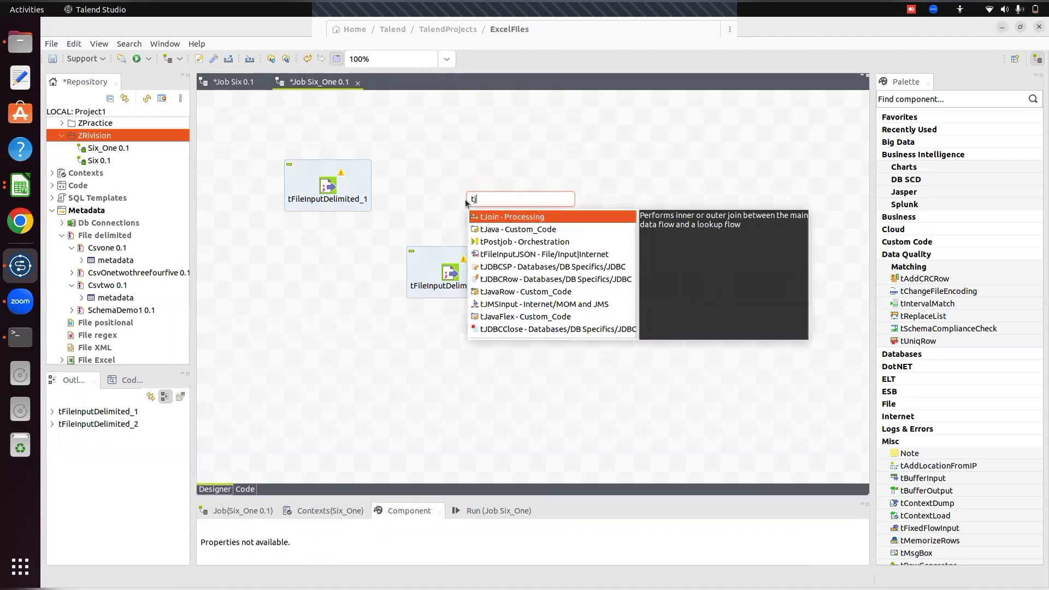
key("Return")
left_click(463, 189)
left_click_drag(463, 189, 460, 163)
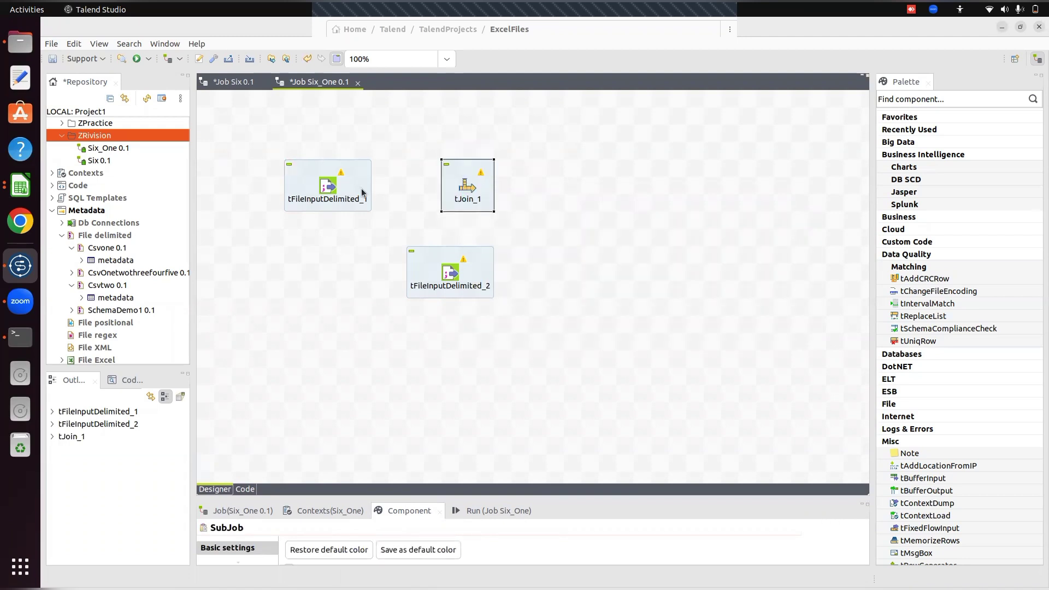
Step: Collapse the Metadata tree and show the basic settings of tFileInputDelimited_1 in an enlarged settings area
left_click(323, 186)
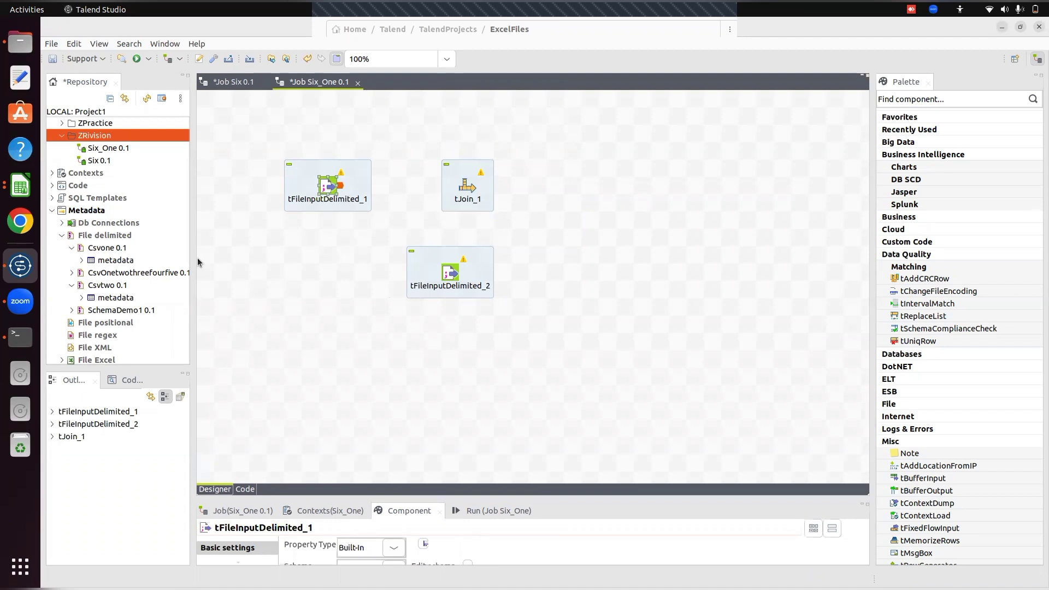
left_click(52, 211)
left_click(328, 188)
left_click_drag(452, 497, 448, 377)
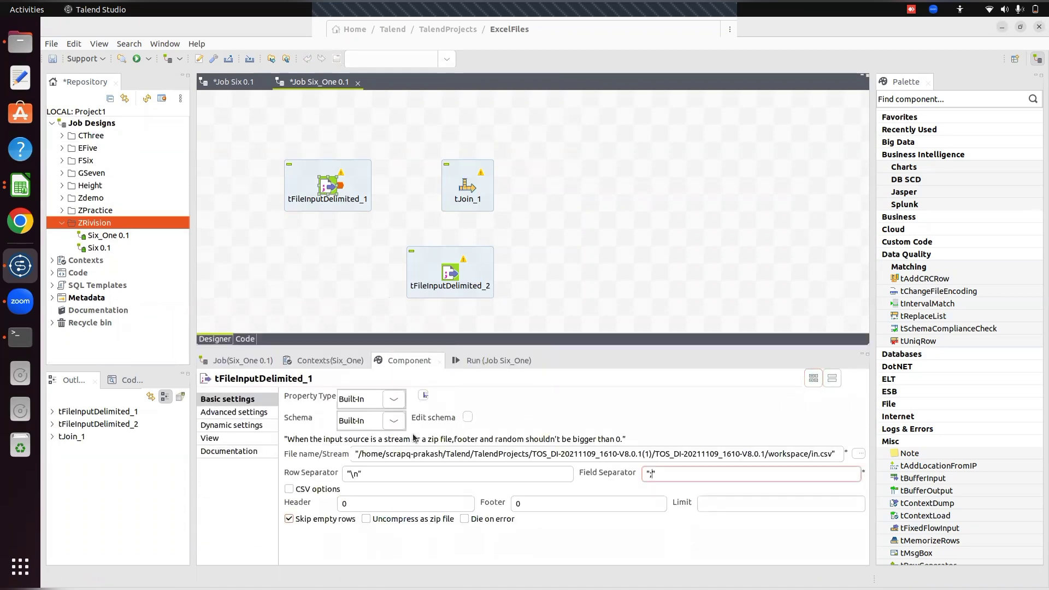
Step: Add four String columns with default names to the built-in schema of tFileInputDelimited_1
left_click(468, 417)
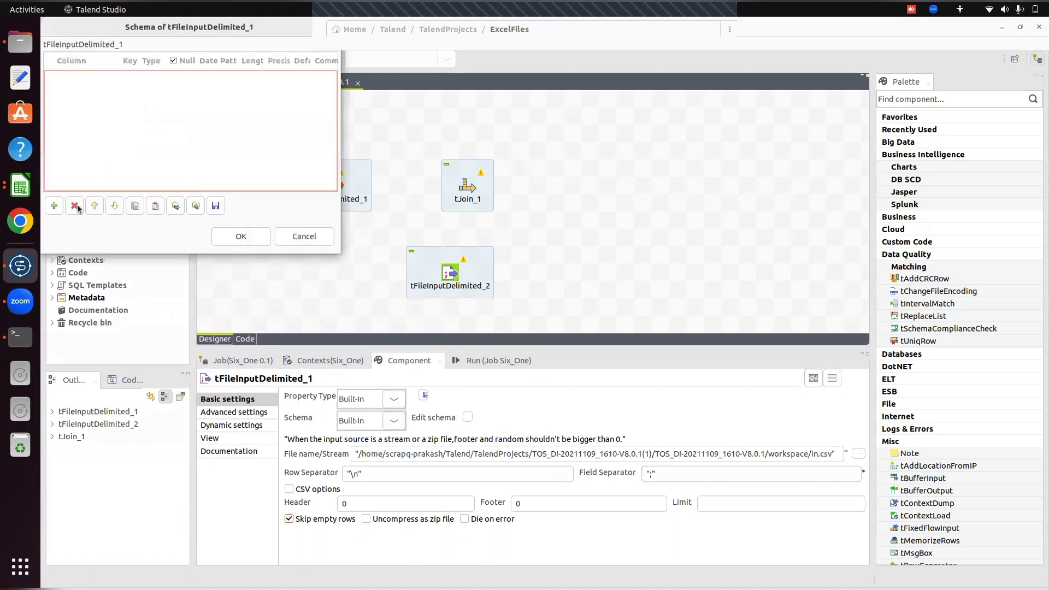
left_click(54, 207)
left_click(54, 207)
left_click(54, 206)
left_click(54, 206)
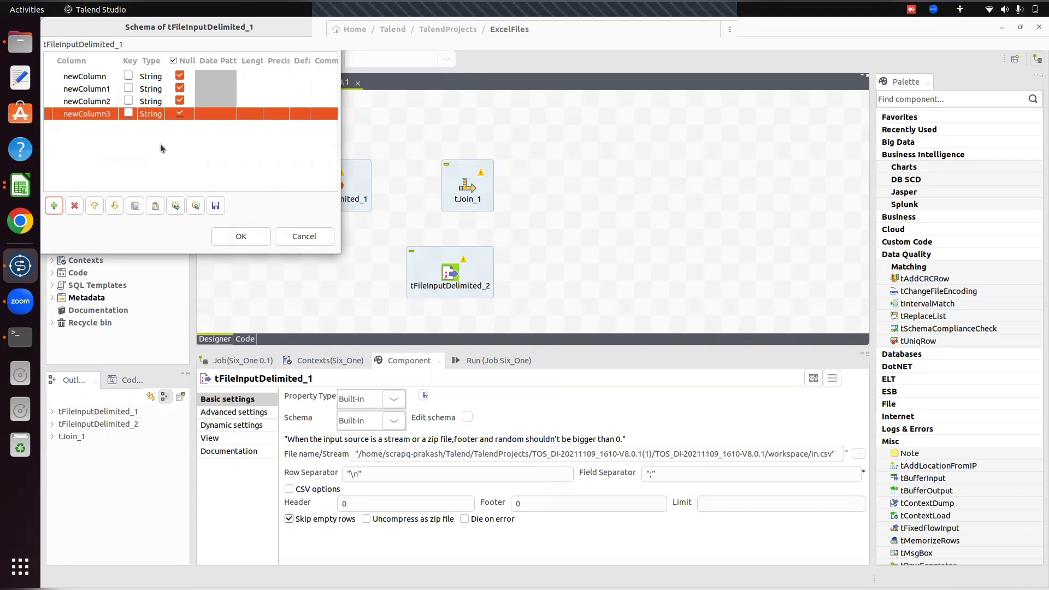
left_click(241, 237)
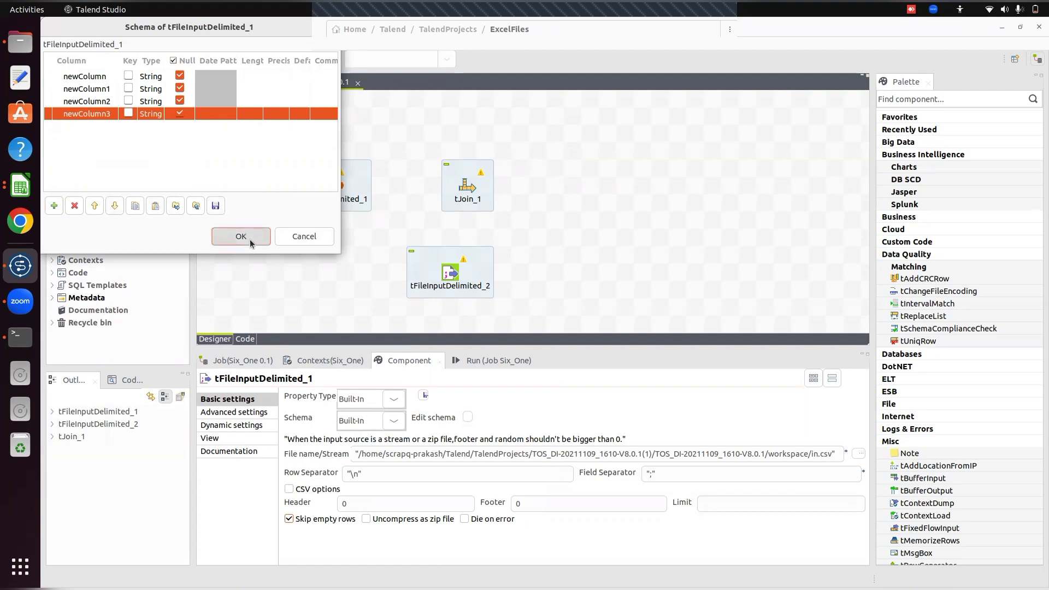
Step: Try to remove all four placeholder columns from the built-in schema of tFileInputDelimited_1
left_click(468, 418)
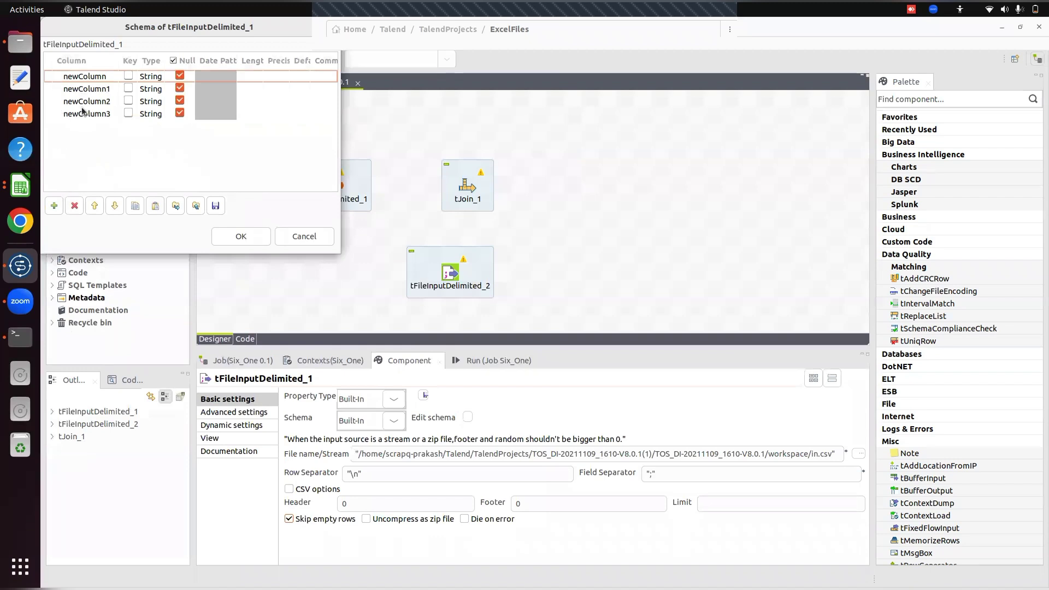
left_click(82, 77)
left_click(75, 206)
left_click(75, 207)
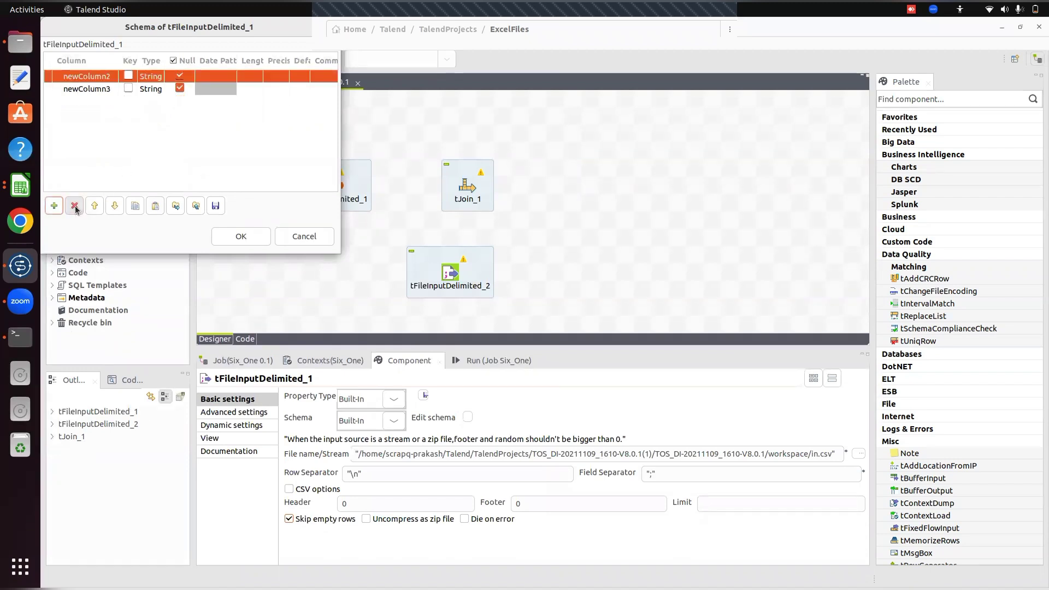
left_click(74, 207)
left_click(75, 207)
left_click(304, 236)
Step: Set the schema of tFileInputDelimited_1 to Repository, using the metadata of the delimited file Csvone 0.1
left_click(393, 420)
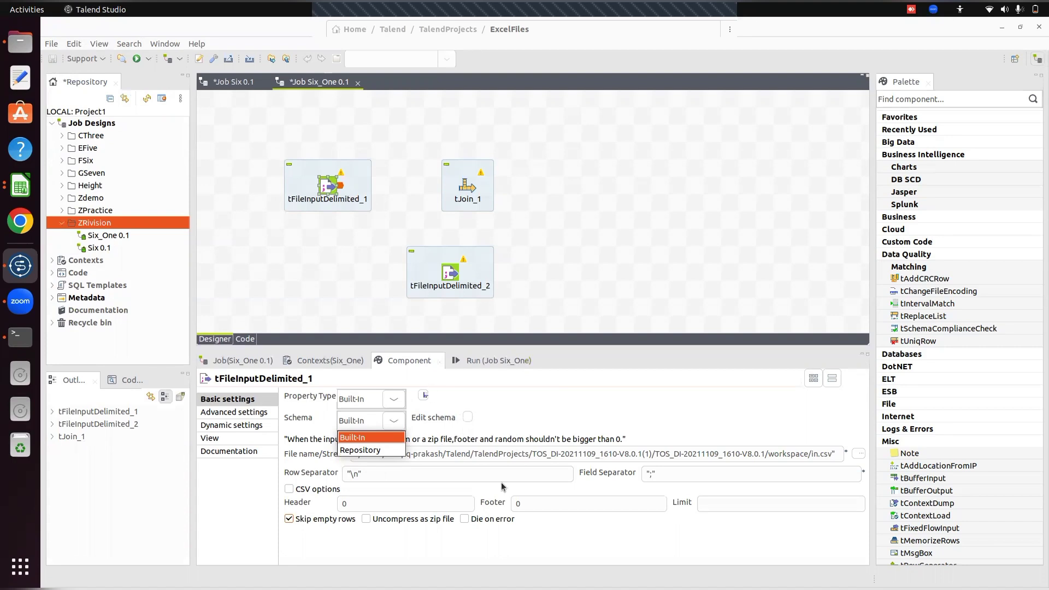
left_click(367, 454)
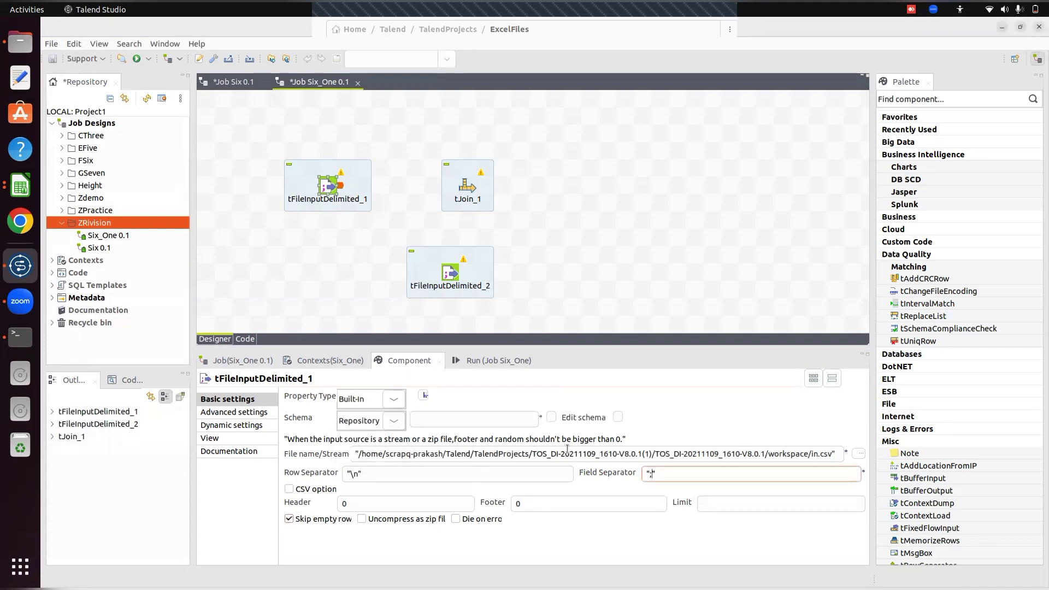
left_click(552, 418)
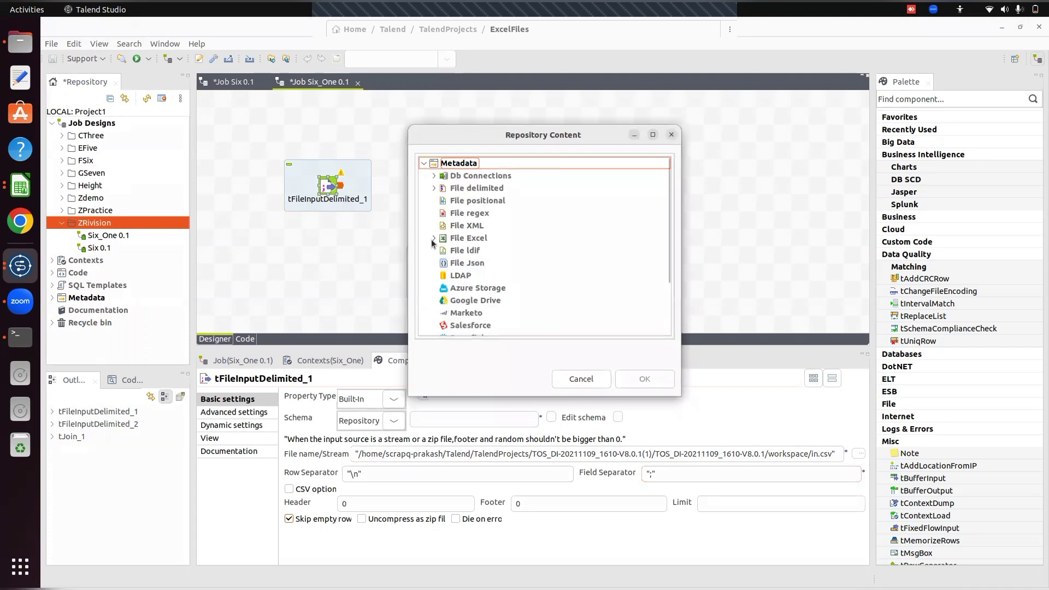
left_click(434, 188)
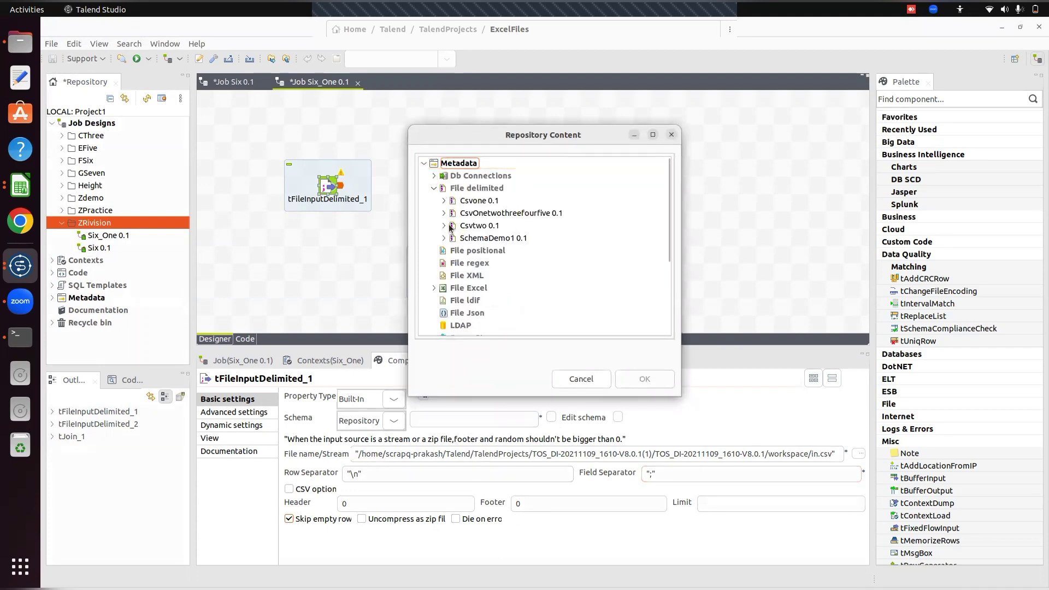
left_click(482, 202)
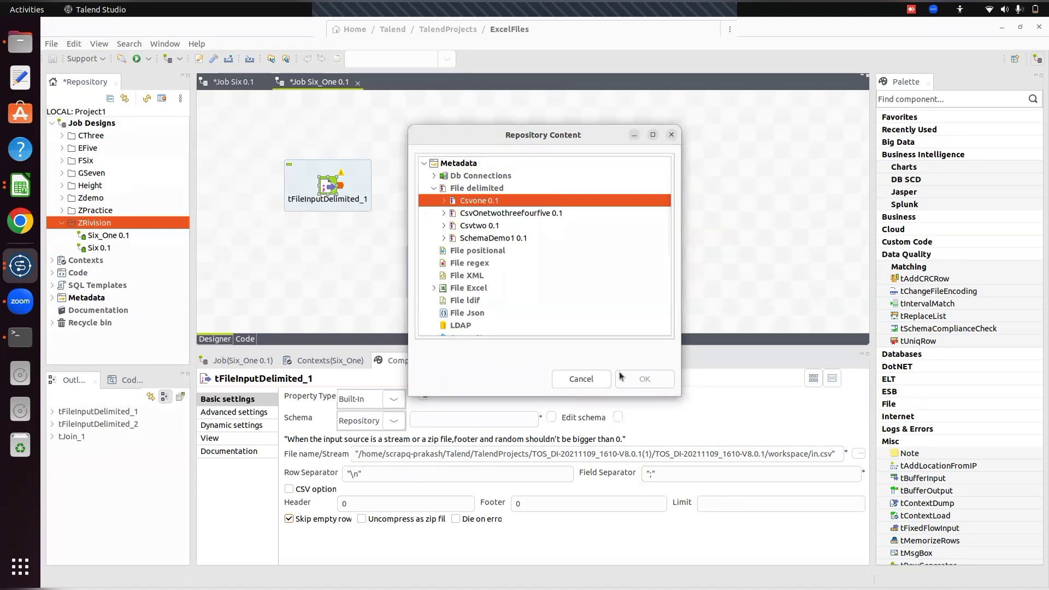
left_click(444, 201)
left_click(489, 213)
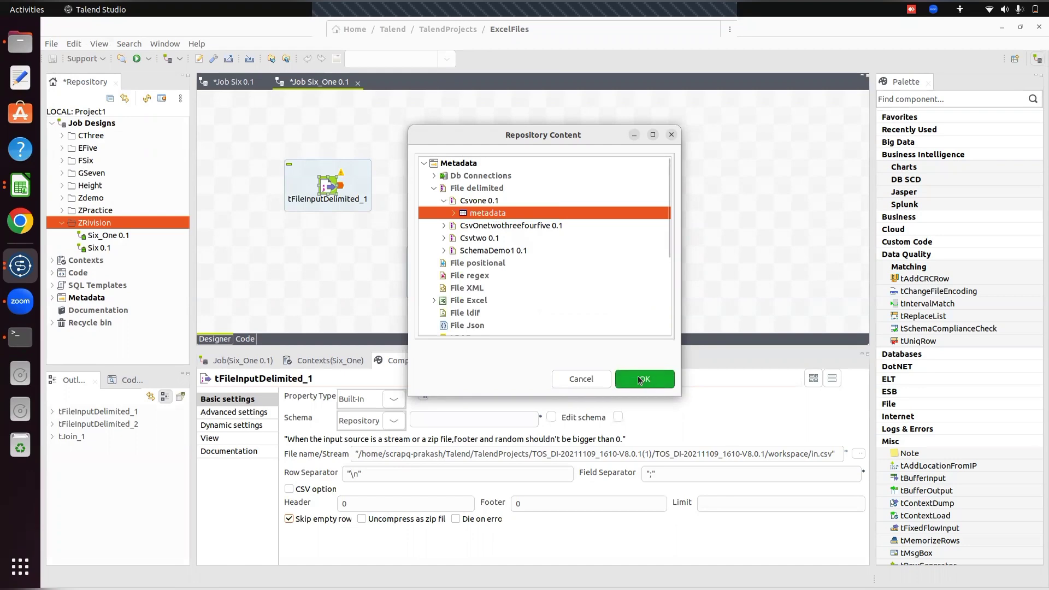
left_click(641, 378)
Step: View the repository schema of tFileInputDelimited_1 and check its column definitions
left_click(618, 417)
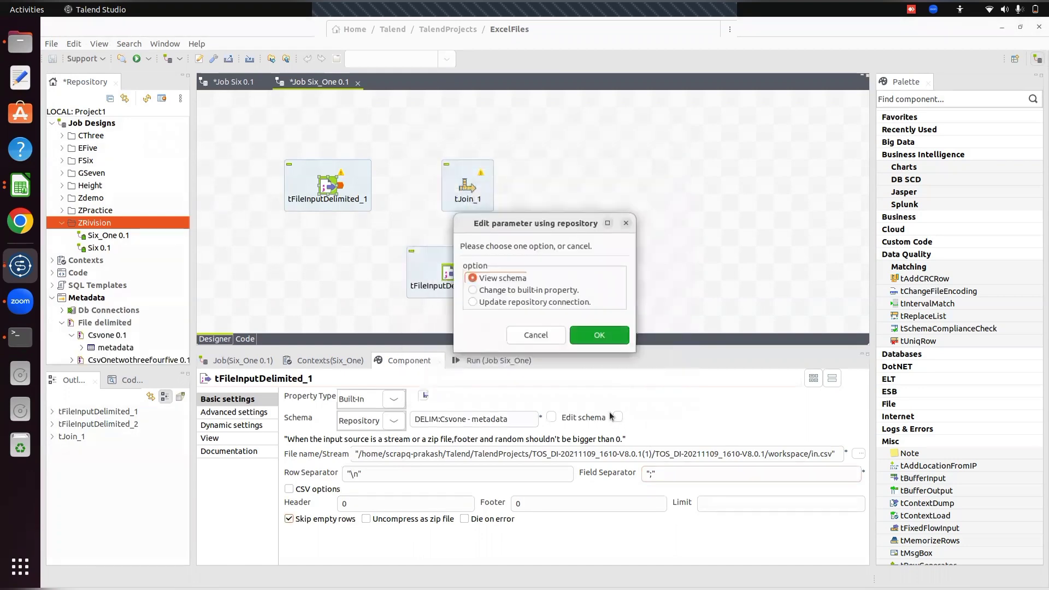
left_click(599, 336)
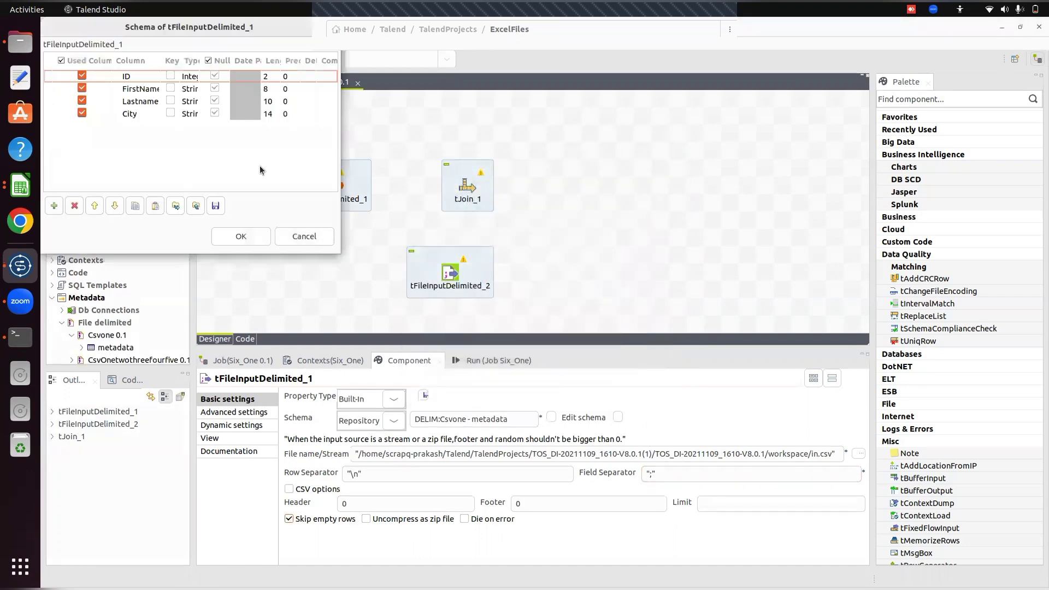
left_click(241, 237)
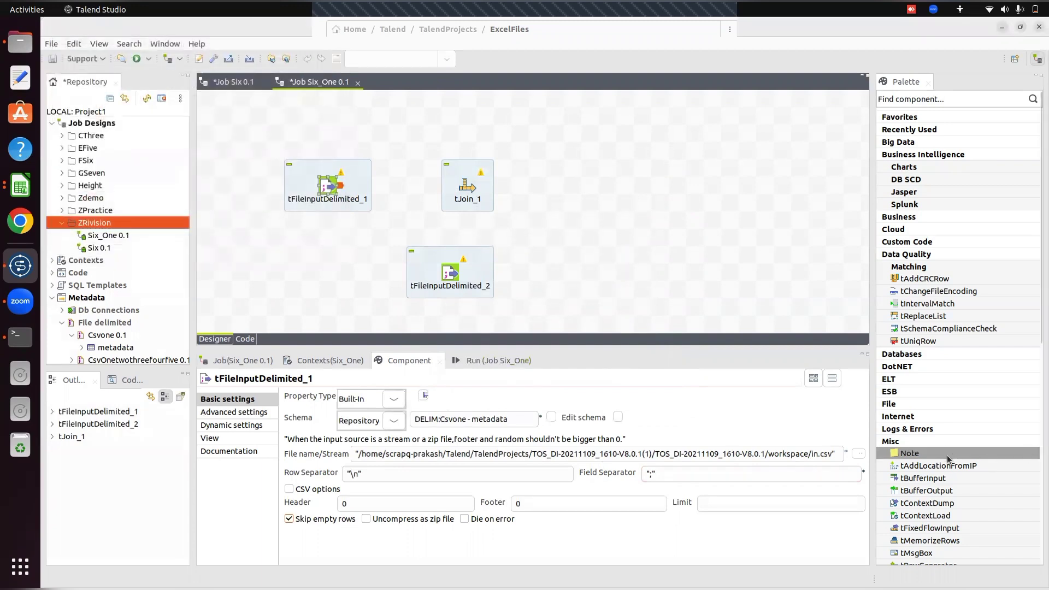
Step: Choose csvone.csv from the TalendProjects/ExcelFiles folder as the source file of tFileInputDelimited_1
left_click(858, 454)
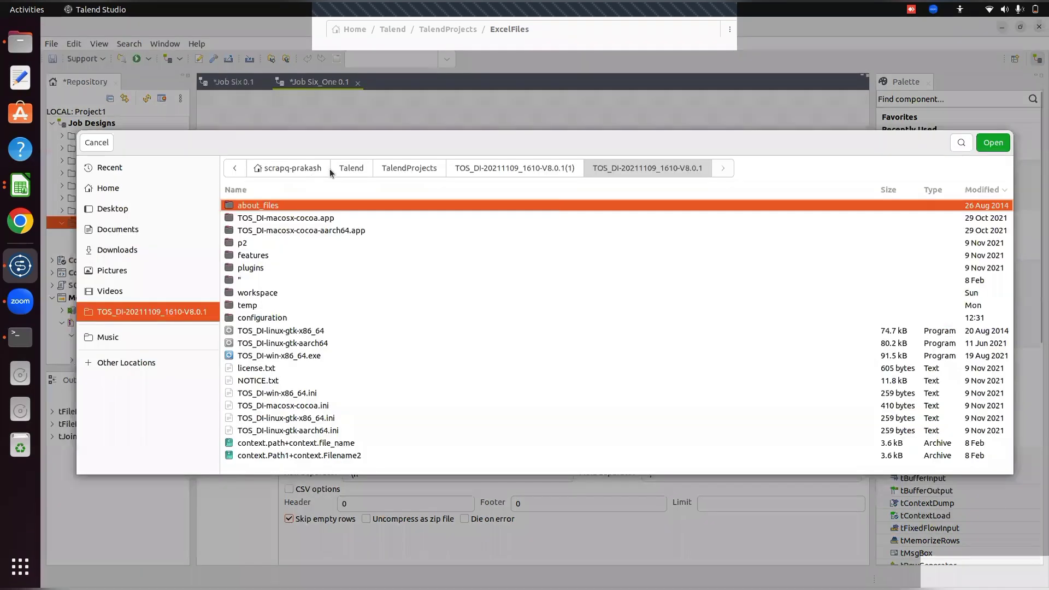
left_click(351, 168)
left_click(412, 169)
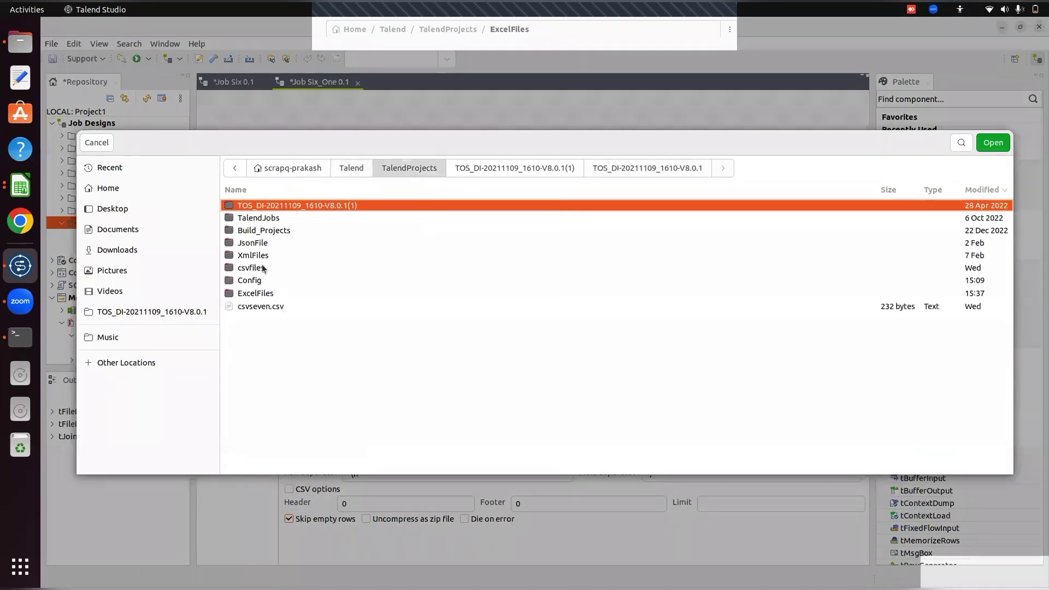
double_click(250, 292)
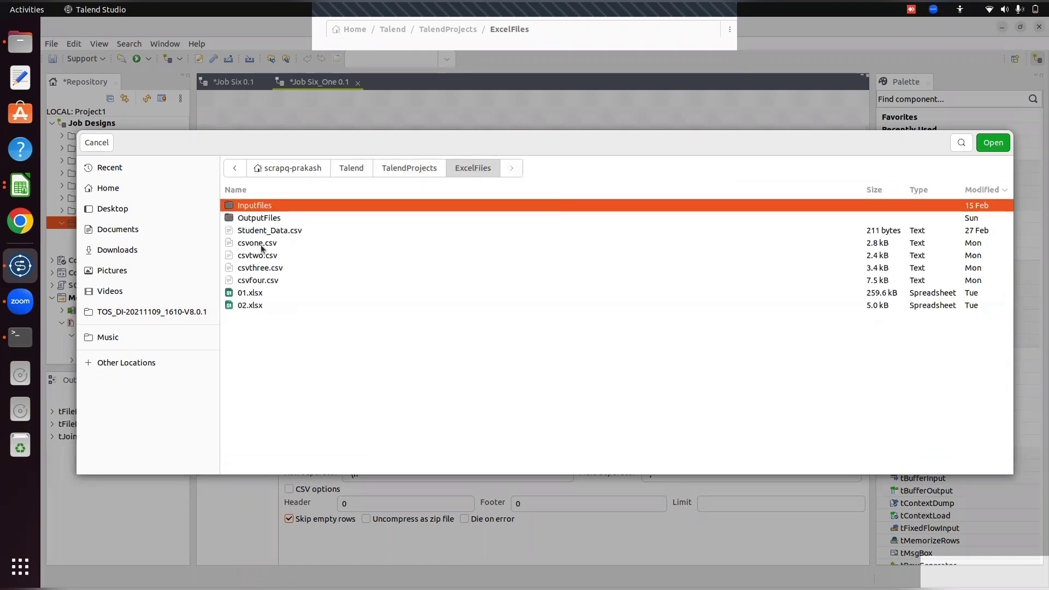
left_click(601, 244)
left_click(991, 144)
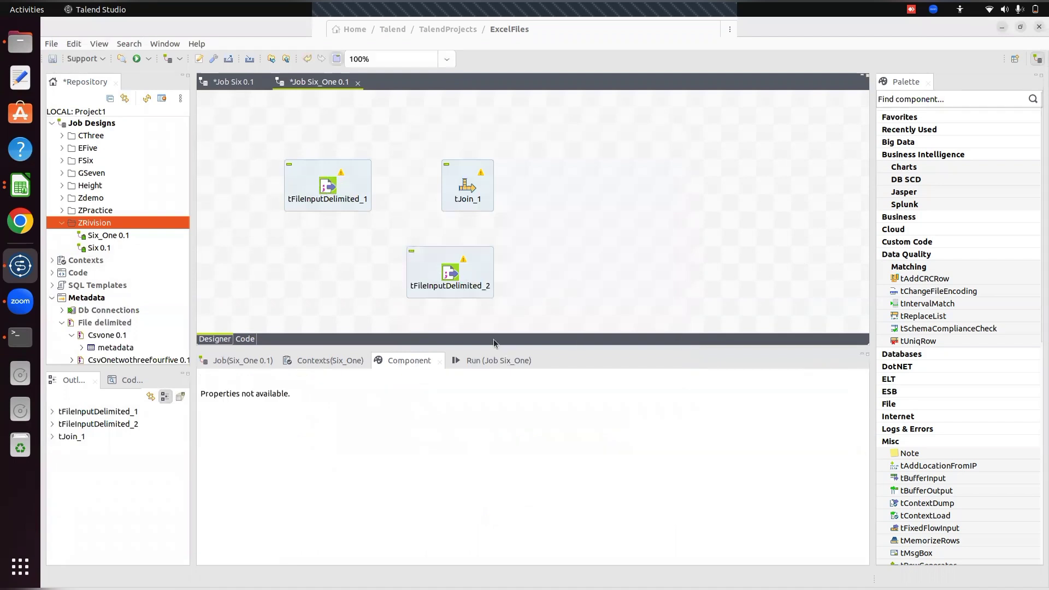
Step: Set the schema of tFileInputDelimited_2 to Repository, using the metadata of the delimited file Csvtwo 0.1
left_click(445, 257)
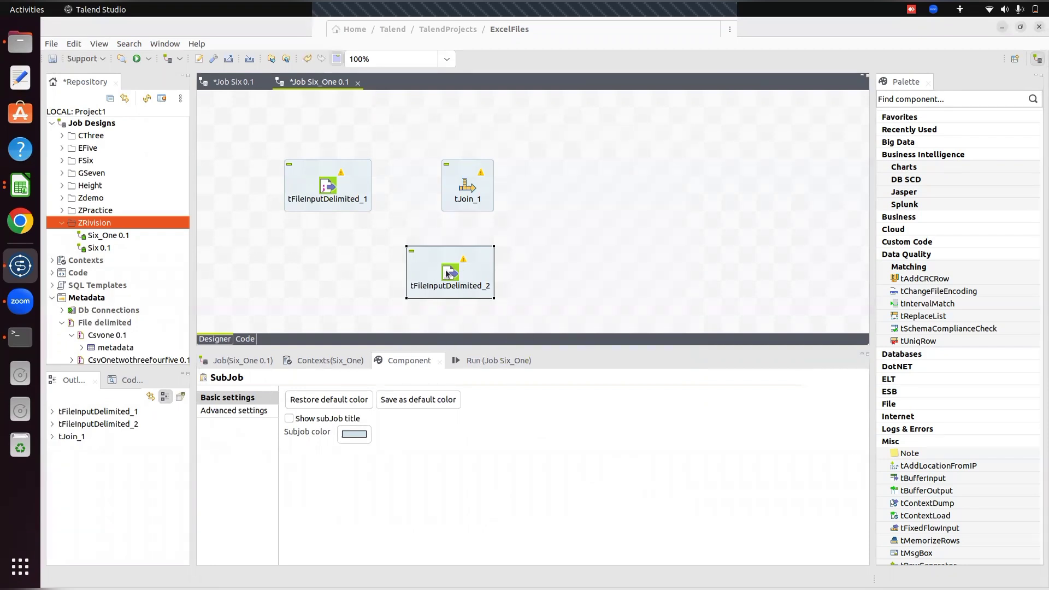
left_click(394, 419)
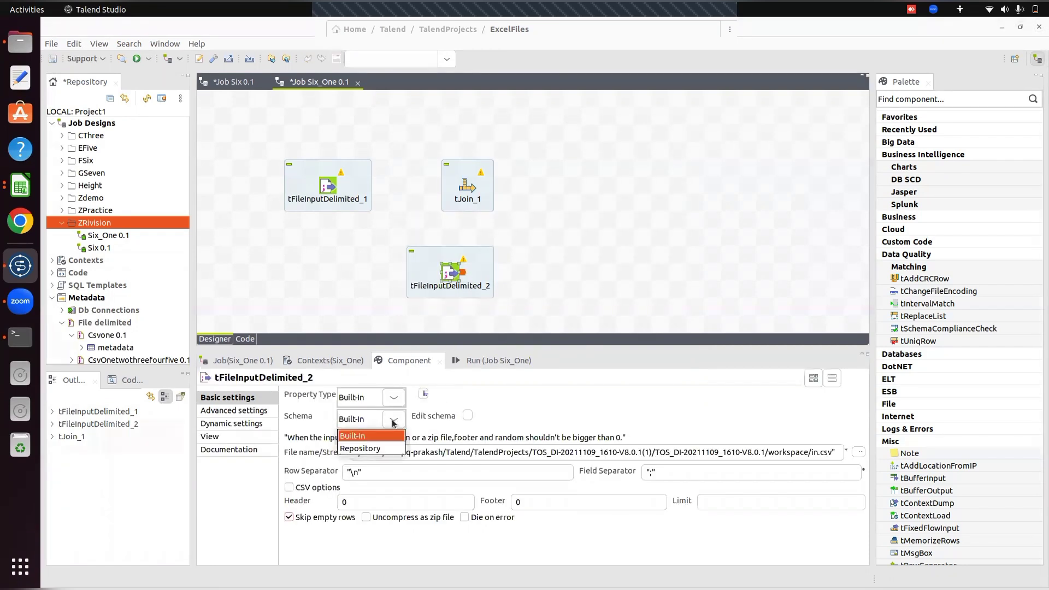
left_click(372, 448)
left_click(556, 417)
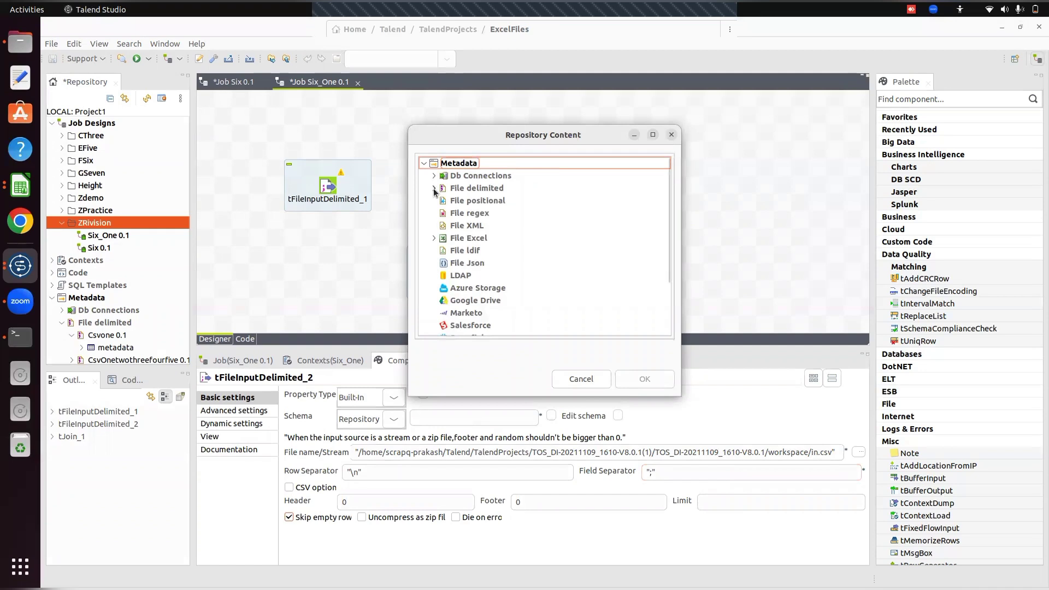
left_click(434, 189)
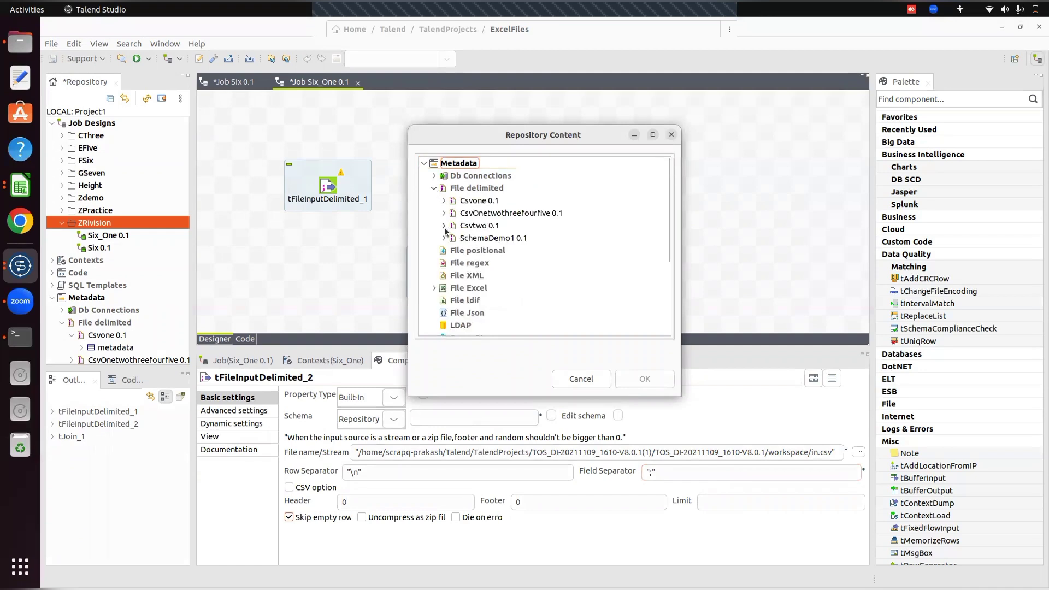
left_click(478, 226)
left_click(443, 225)
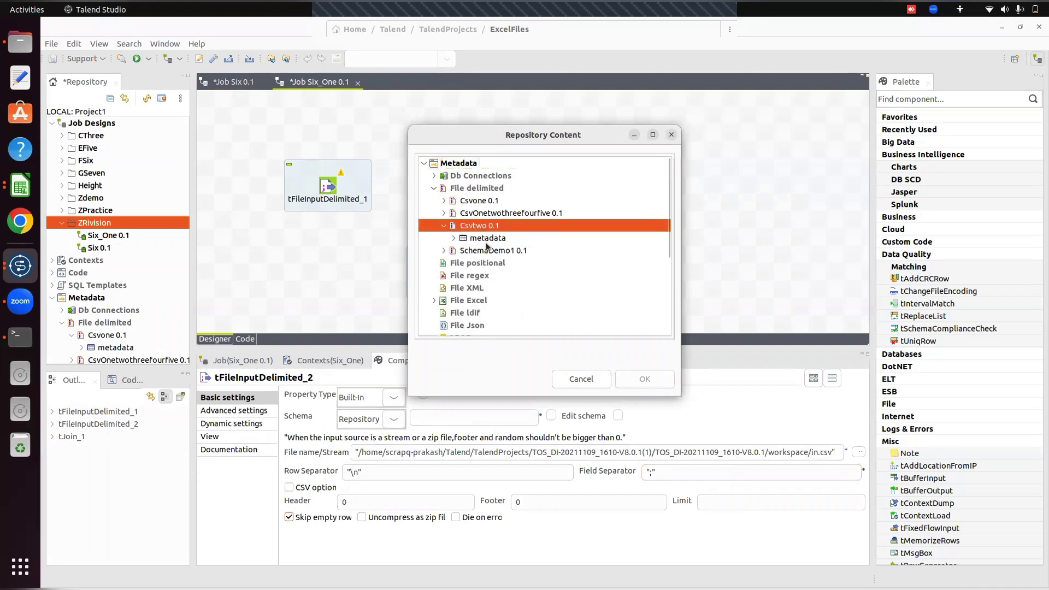
left_click(486, 238)
left_click(645, 379)
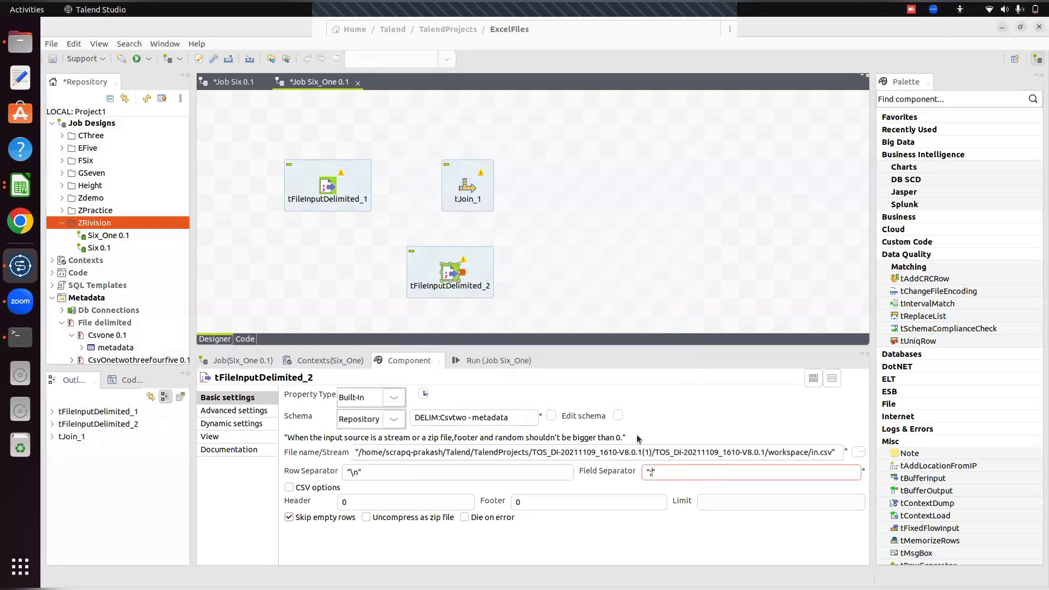
Step: View the repository schema of tFileInputDelimited_2 and check its column definitions
left_click(618, 416)
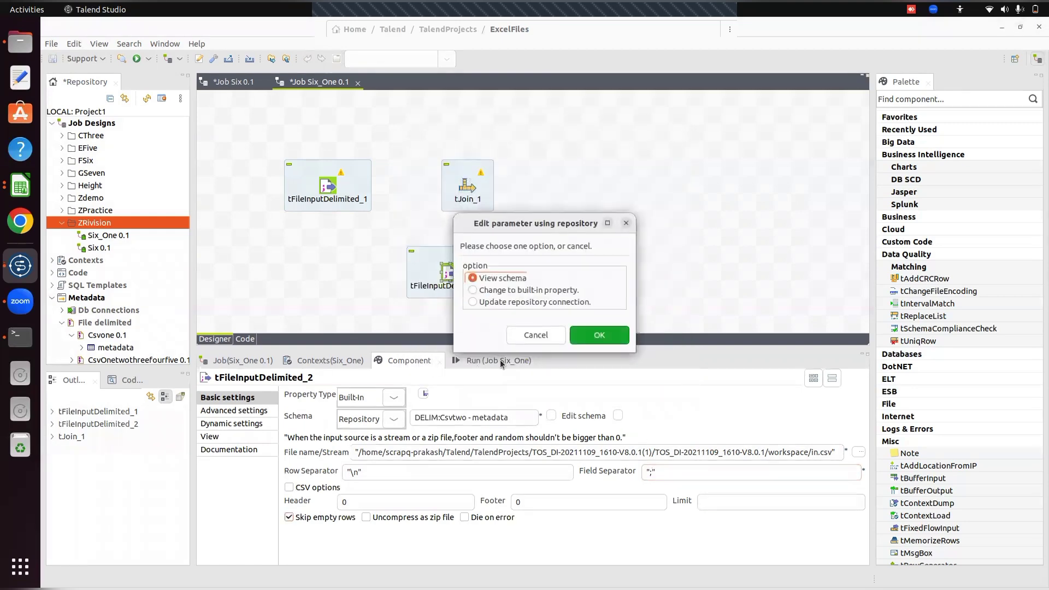
left_click(616, 339)
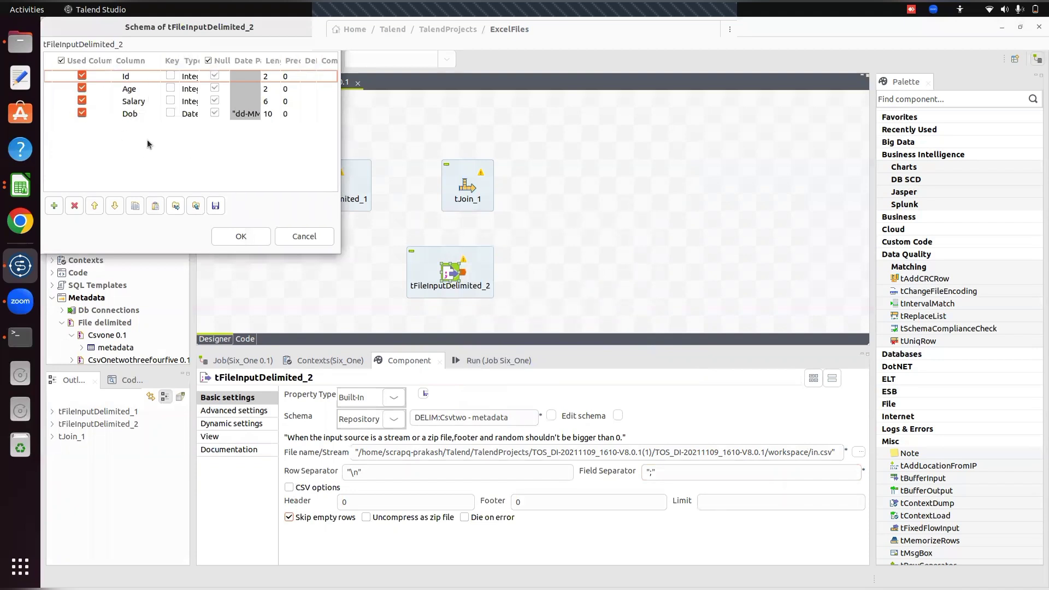
left_click(241, 236)
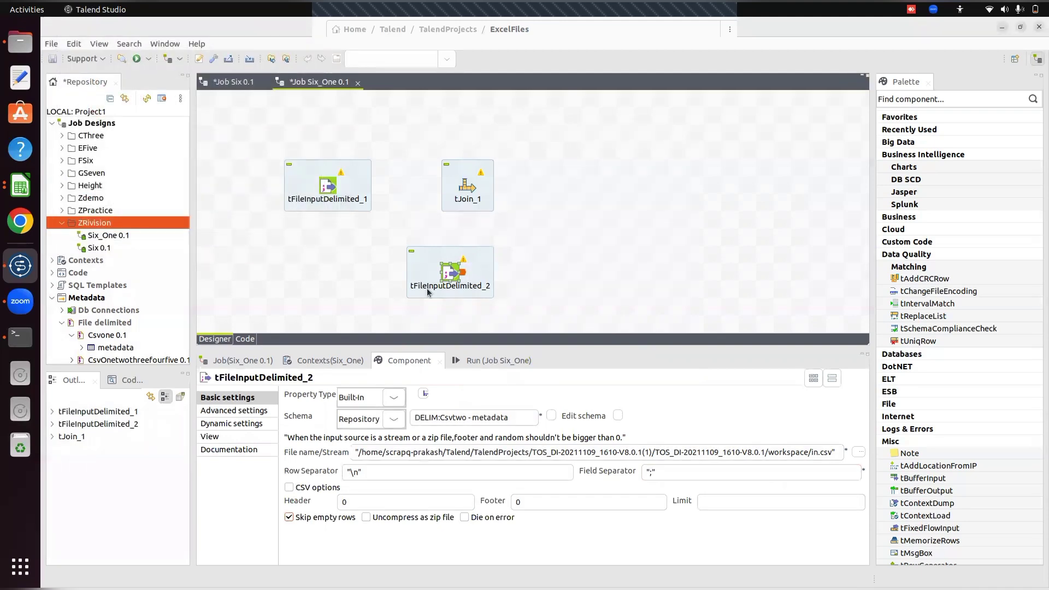
Step: Choose csvtwo.csv from the TalendProjects/ExcelFiles folder as the source file of tFileInputDelimited_2
left_click(859, 452)
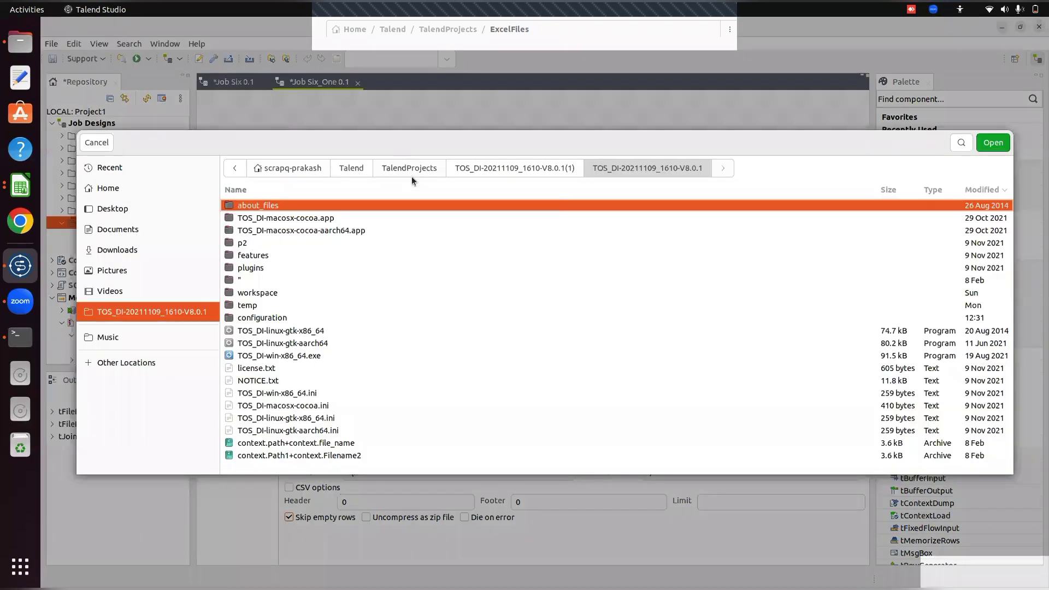
left_click(402, 167)
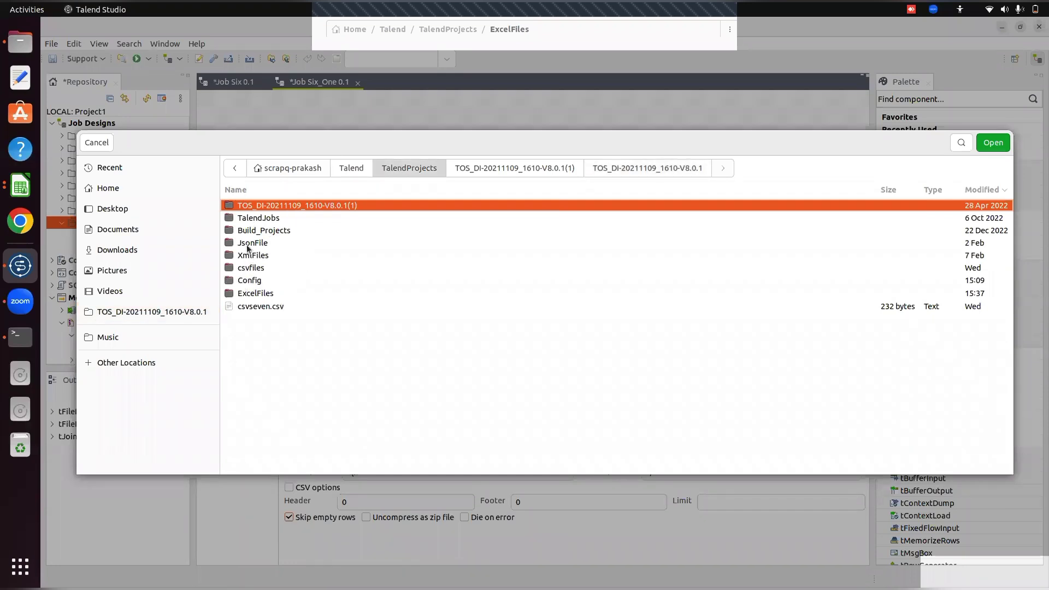
left_click(247, 294)
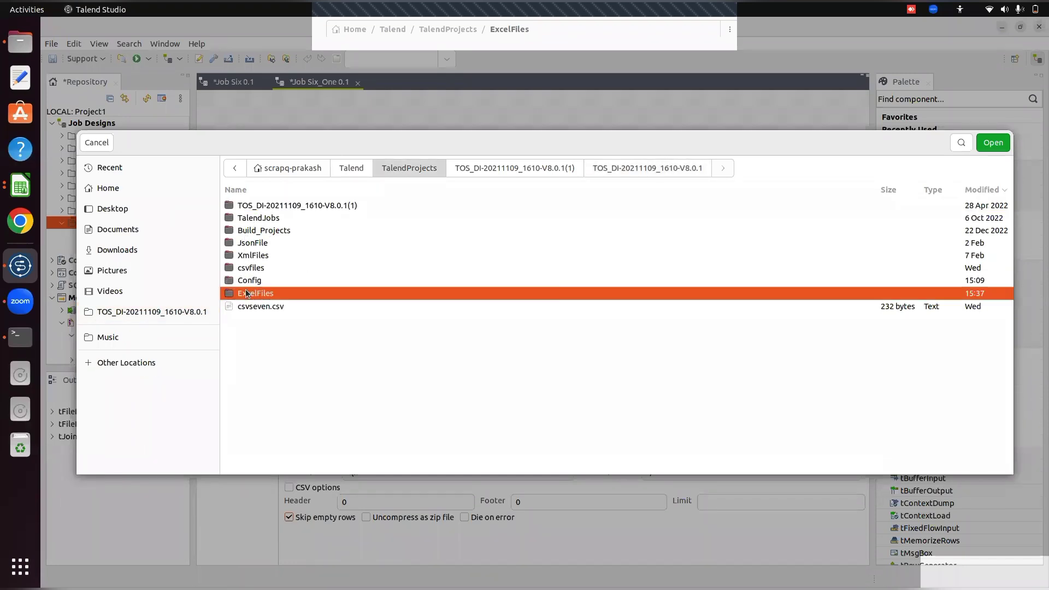
double_click(247, 294)
left_click(254, 257)
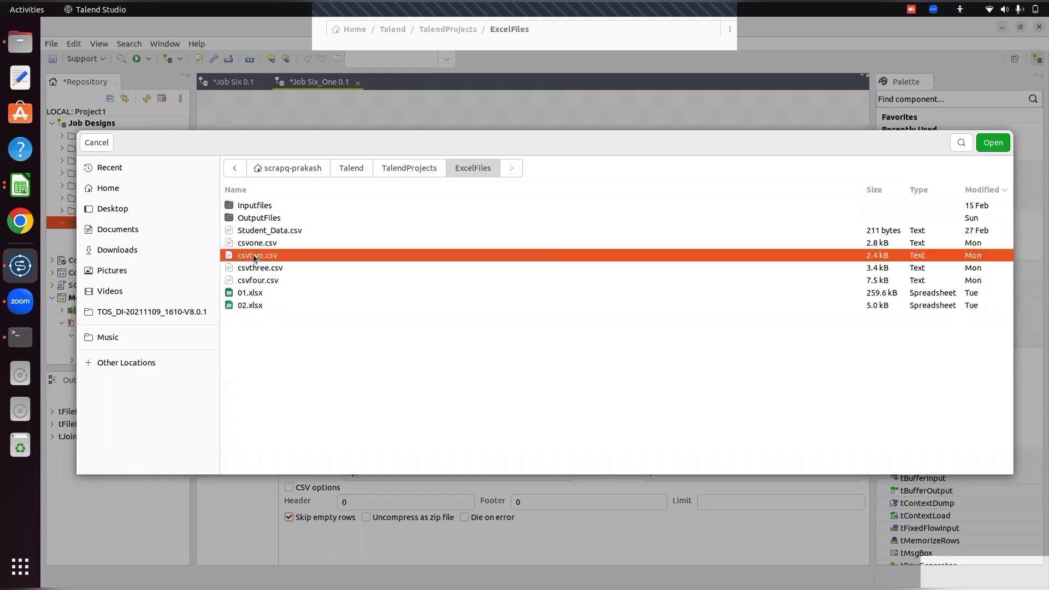
left_click(991, 142)
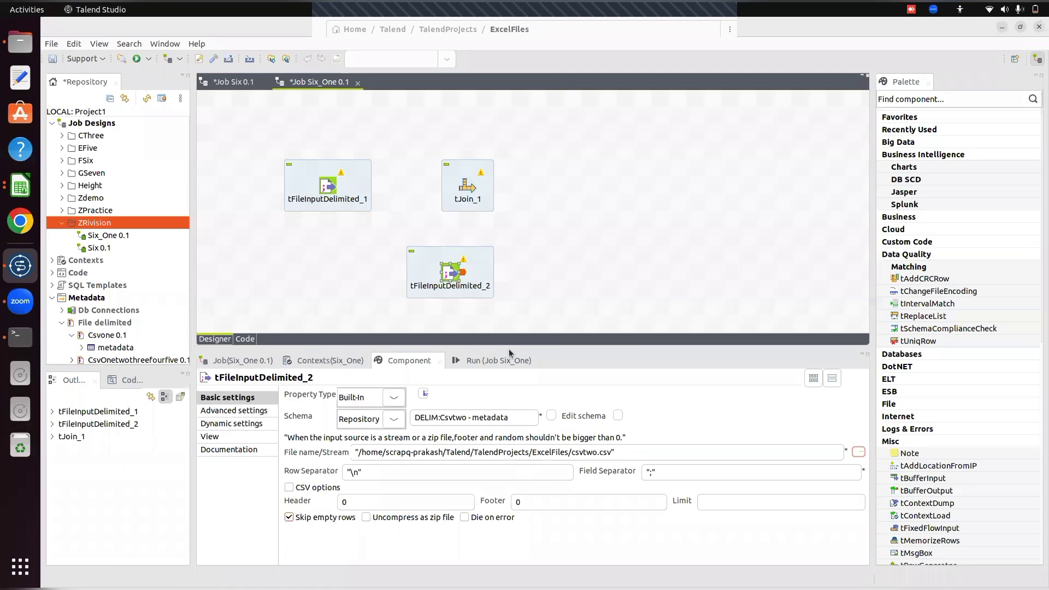
Step: Set the header row count to 1 for both tFileInputDelimited_2 and tFileInputDelimited_1
mouse_move(529, 346)
left_mouse_down()
mouse_move(524, 389)
mouse_move(523, 344)
left_mouse_up()
left_click(653, 468)
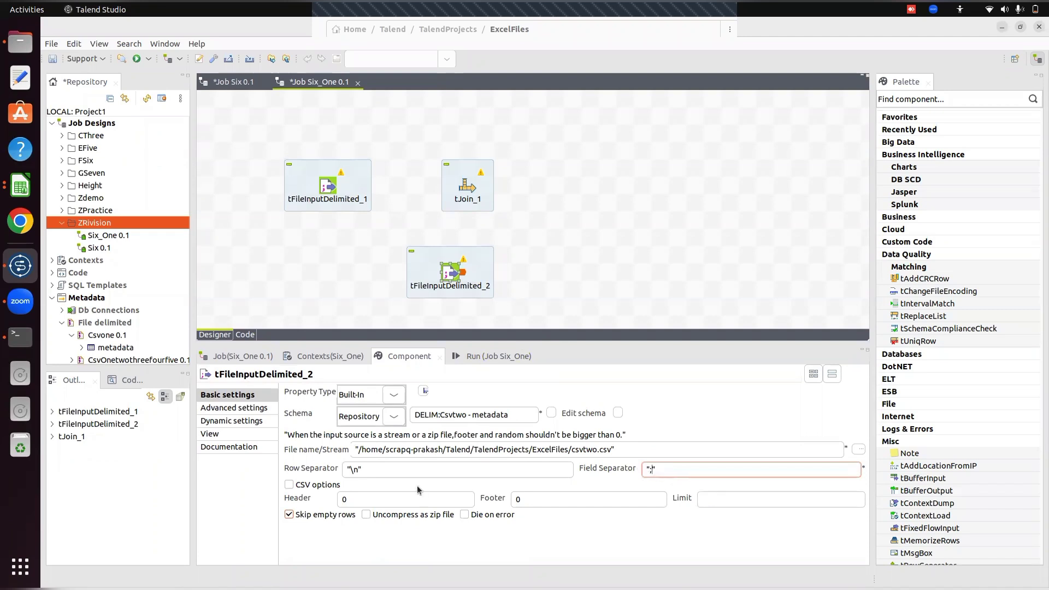
left_click(360, 498)
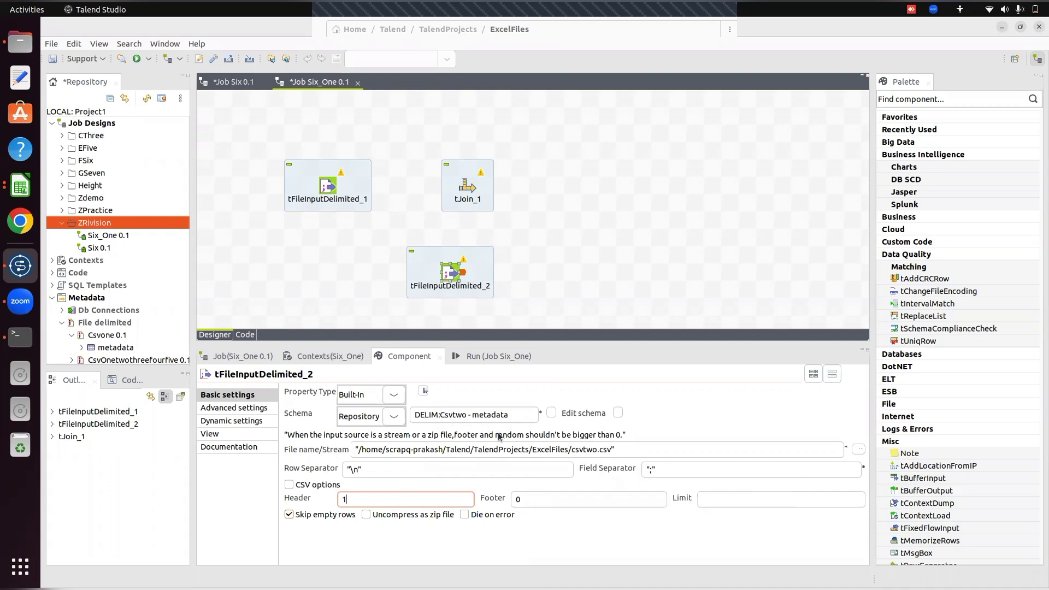
left_click(331, 193)
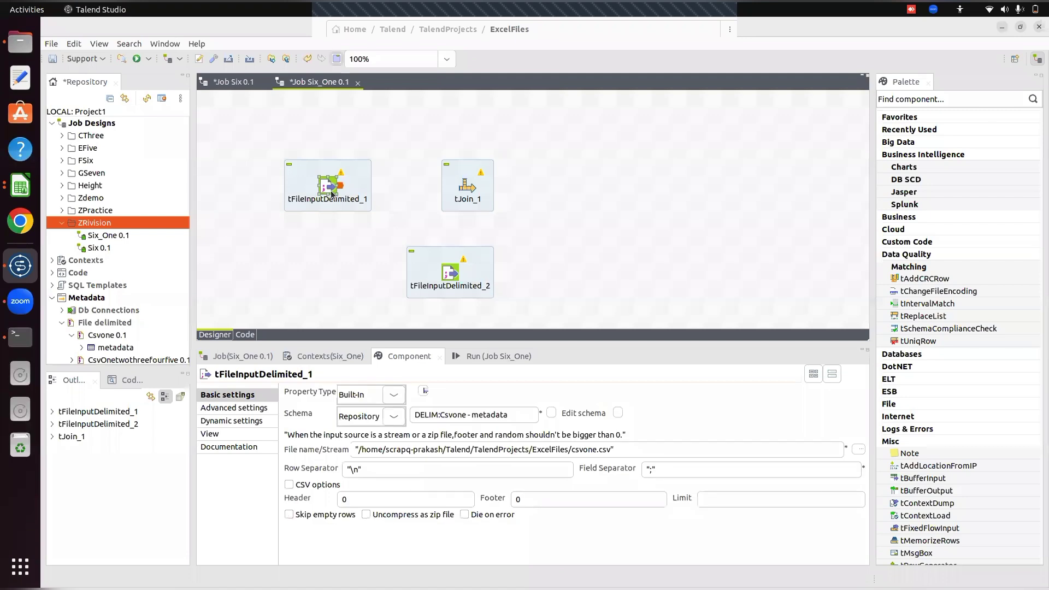
left_click(366, 500)
key("BackSpace")
type("1")
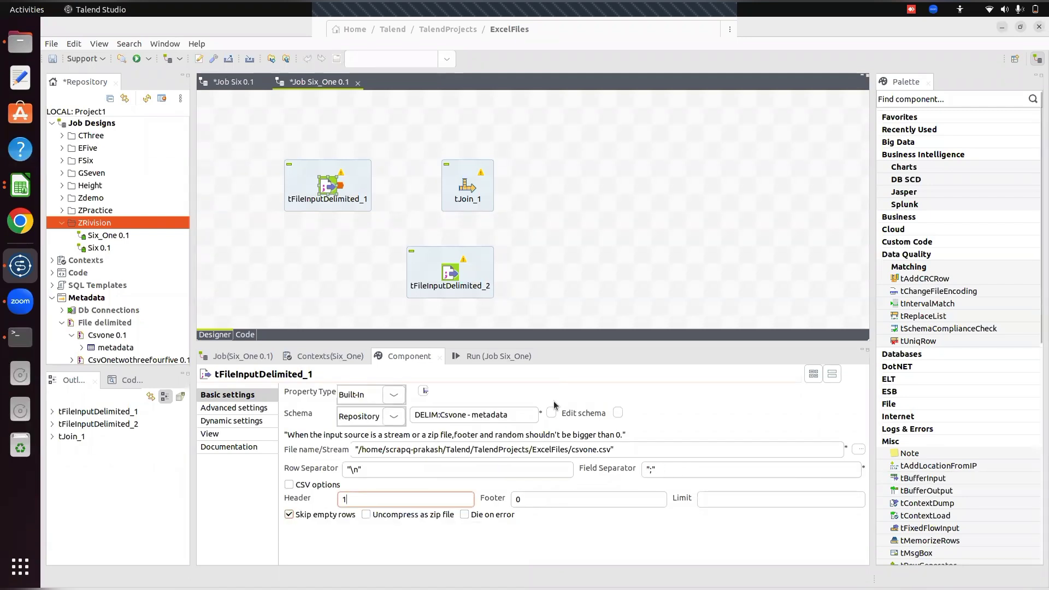
Step: Rearrange the job canvas by moving tFileInputDelimited_1 and tJoin_1 up and to the left and tFileInputDelimited_2 to the left
left_click(414, 214)
left_click_drag(328, 184, 293, 150)
left_click_drag(467, 186, 450, 151)
left_click_drag(451, 252, 380, 251)
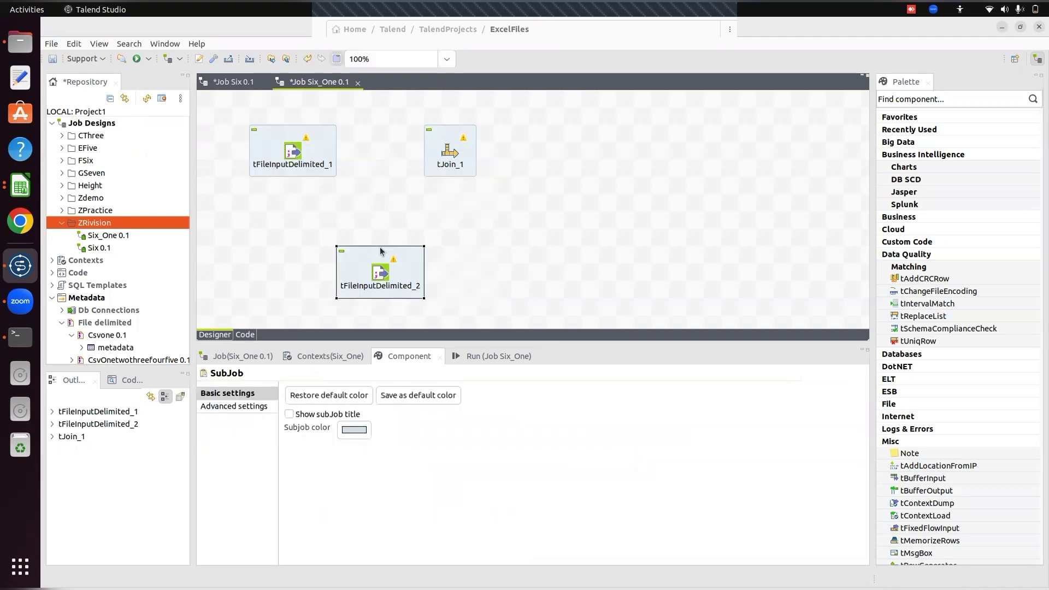
Step: Connect tFileInputDelimited_1 to tJoin_1 with a Main row as the main flow
right_click(297, 154)
mouse_move(338, 159)
left_click(482, 163)
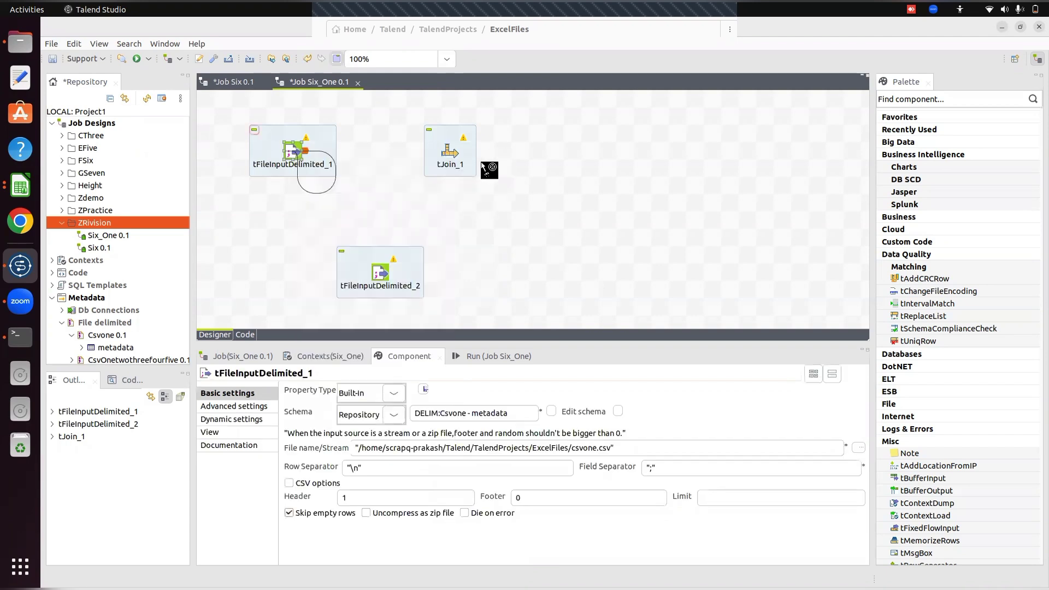
left_click(449, 152)
Step: Connect tFileInputDelimited_2 to tJoin_1 with a second Main row so that it serves as the lookup flow
left_click(379, 272)
right_click(380, 271)
mouse_move(459, 279)
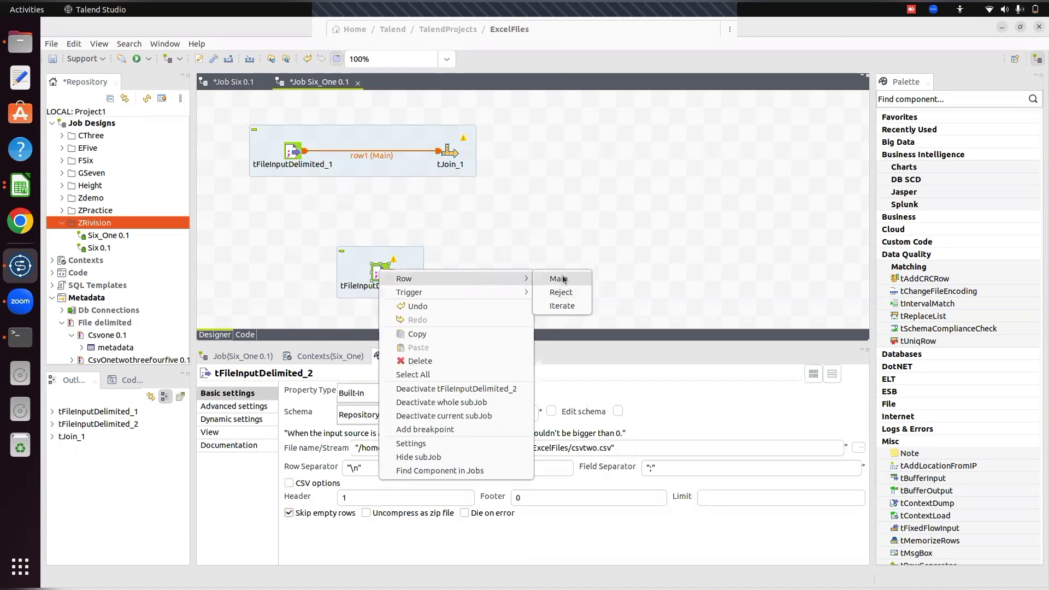
left_click(555, 283)
left_click(450, 156)
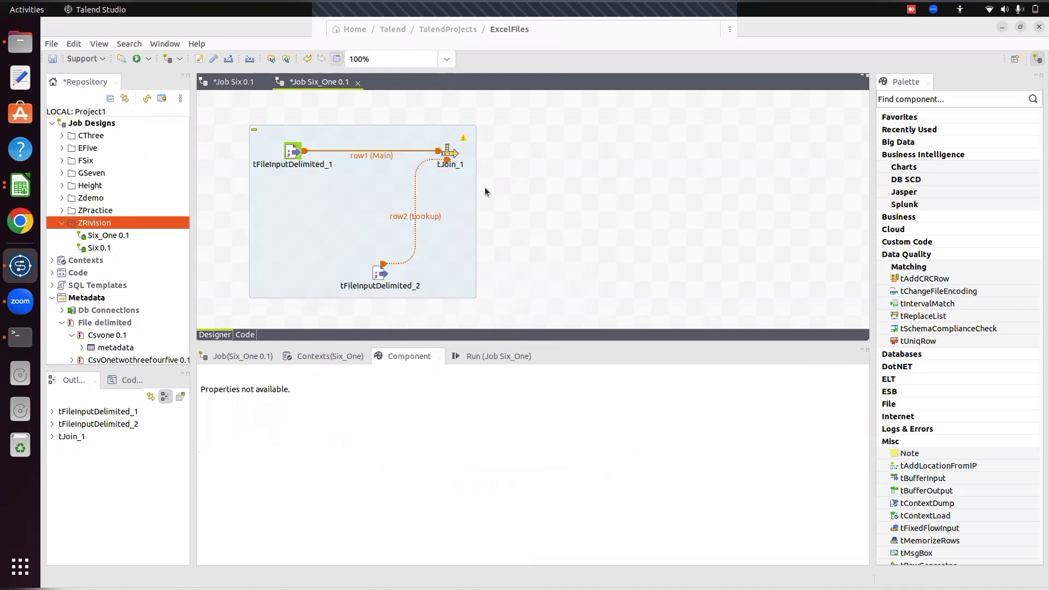
Step: Open the built-in schema of tJoin_1 for editing and add six new output columns
left_click(447, 154)
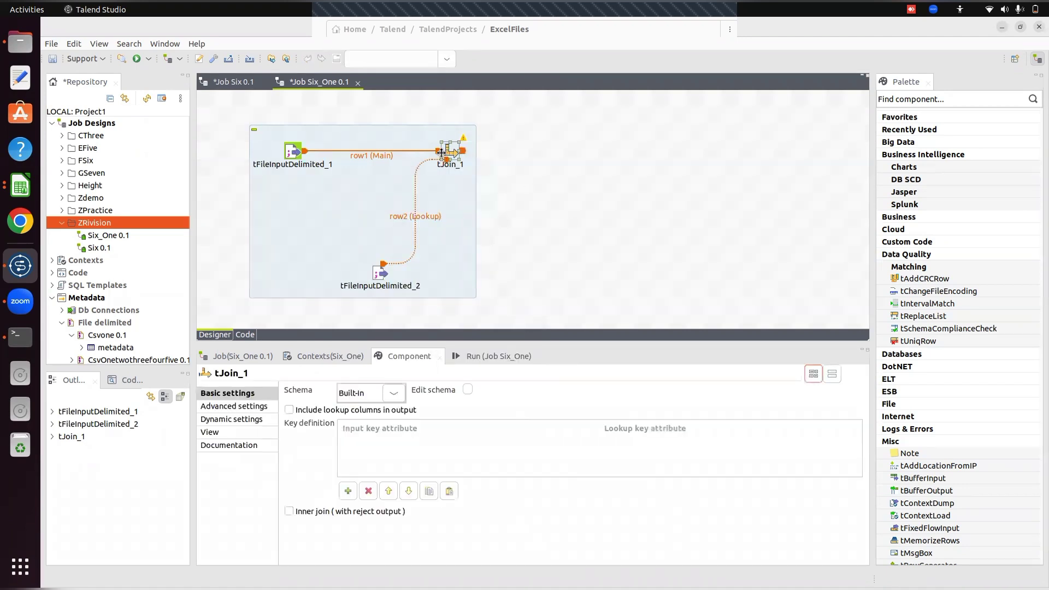
left_click(518, 335)
left_click_drag(522, 303, 520, 344)
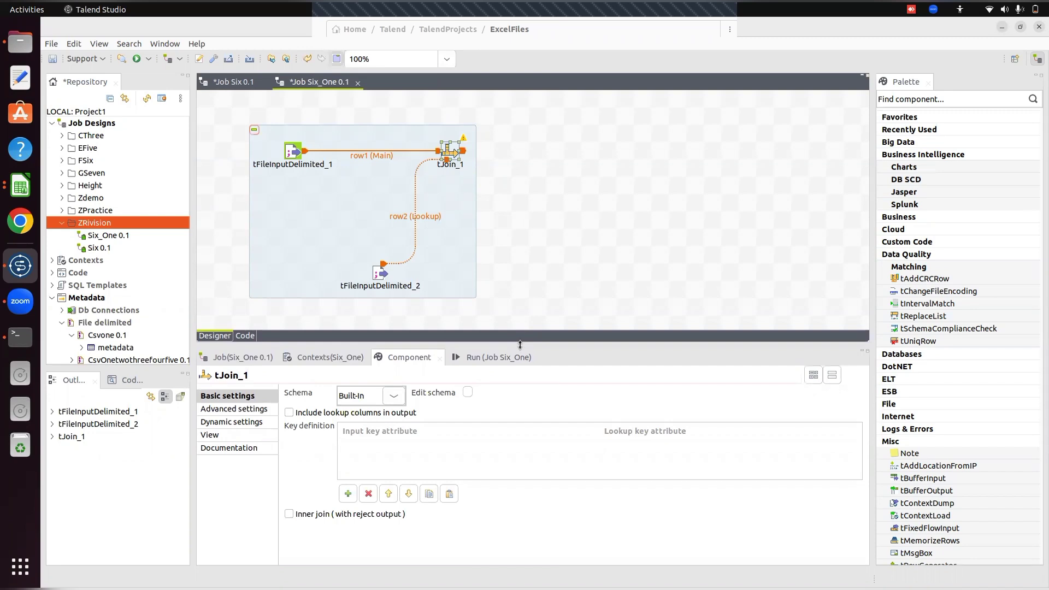
left_click(468, 395)
left_click(346, 202)
left_click(346, 202)
left_click(346, 202)
left_click(346, 202)
left_click(346, 202)
left_click(346, 202)
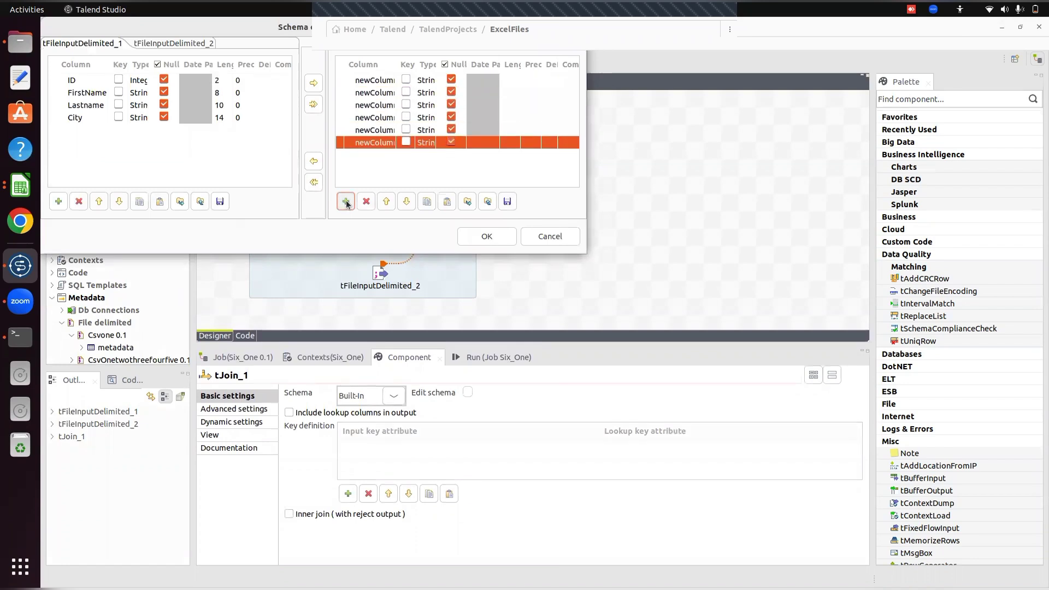
Step: Name the first four output columns of tJoin_1 Emp_ID, First_Name, Last_Name and City
left_click(374, 80)
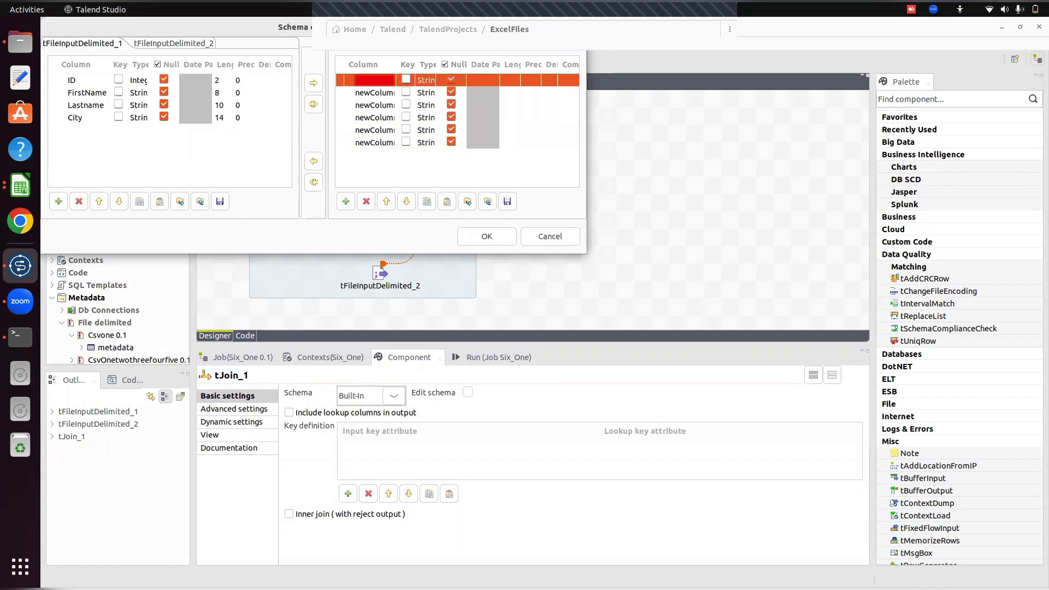
type("Emp_ID")
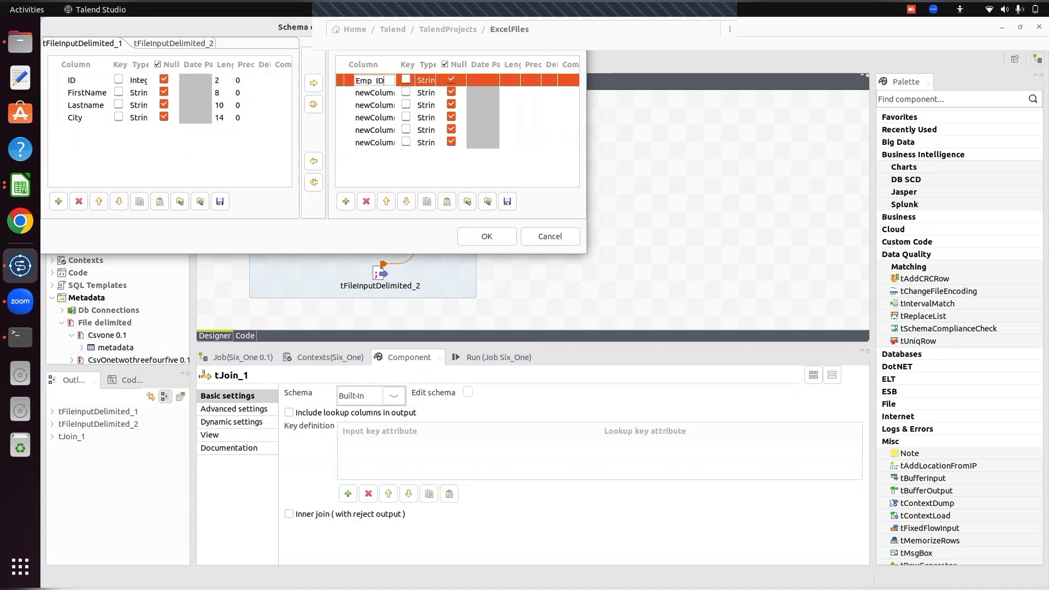
left_click(377, 92)
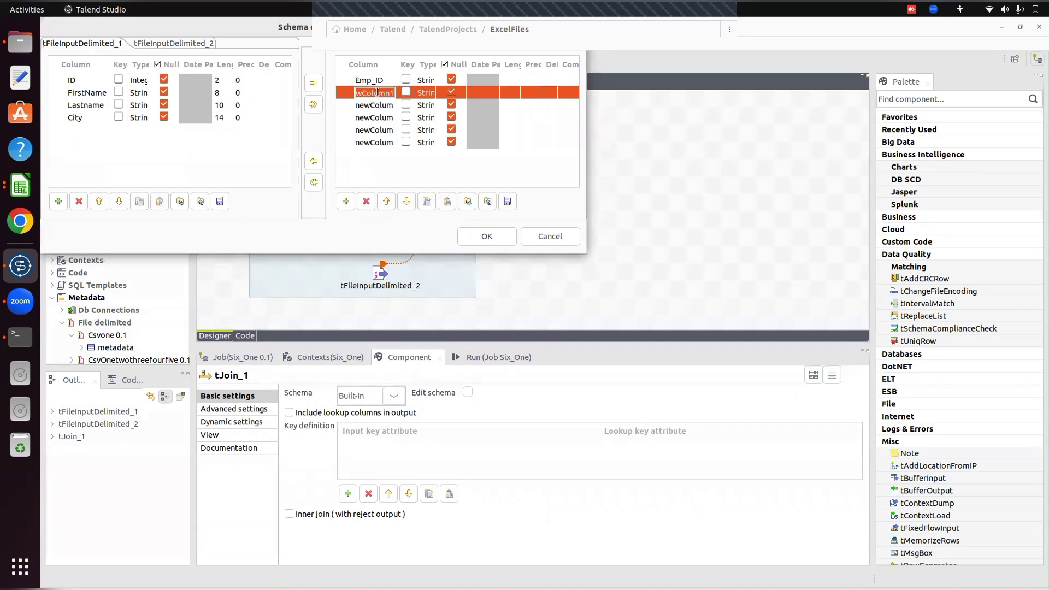
type("F")
type("irst_Name")
left_click(372, 105)
type("La")
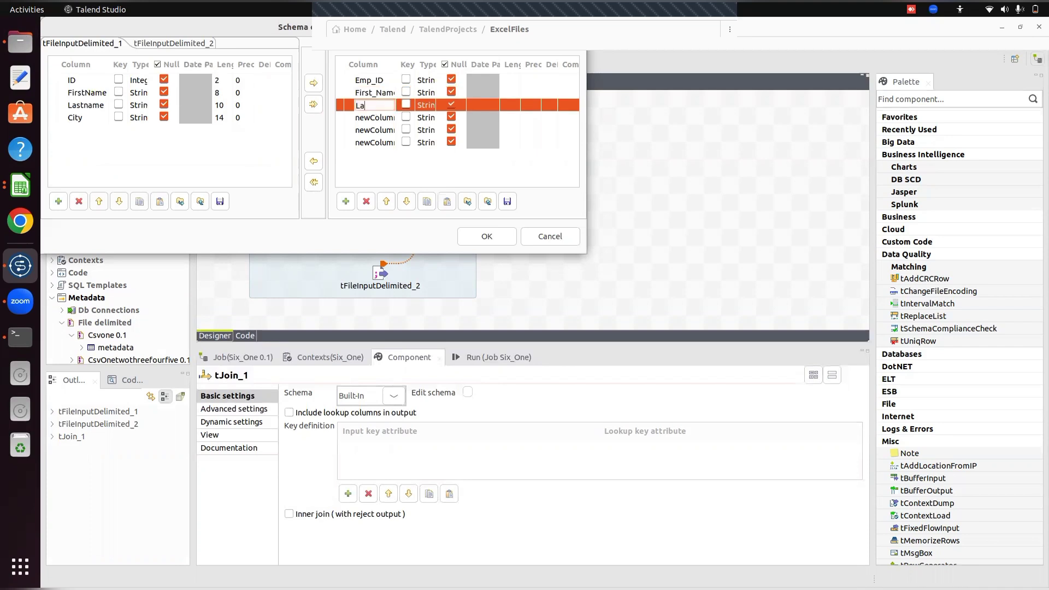
type("st Name")
left_click(380, 117)
type("City")
Step: Set the data type of the Emp_ID output column to int | Integer
left_click(422, 82)
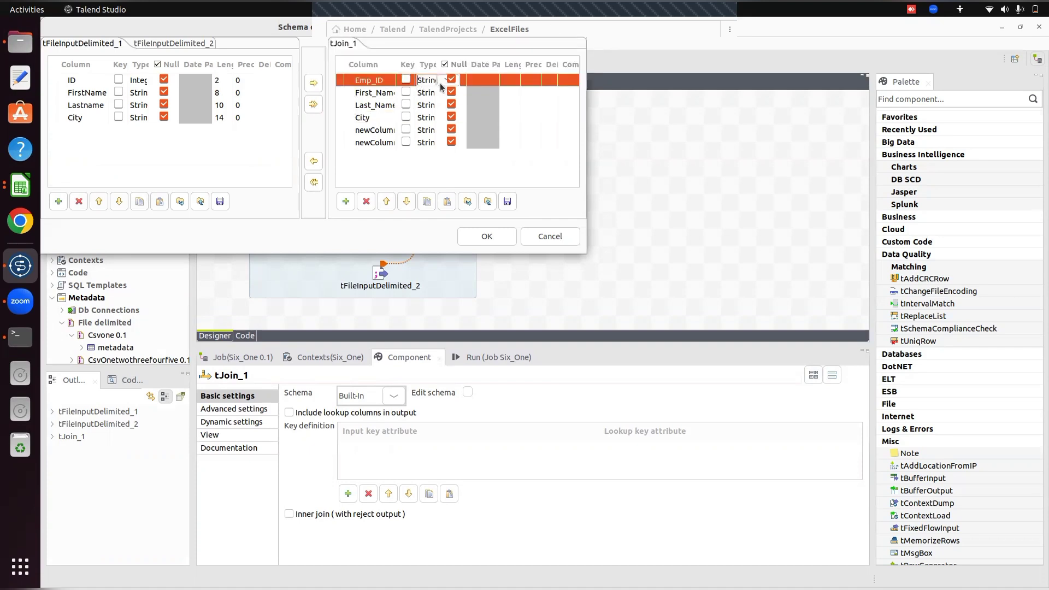
left_click(442, 82)
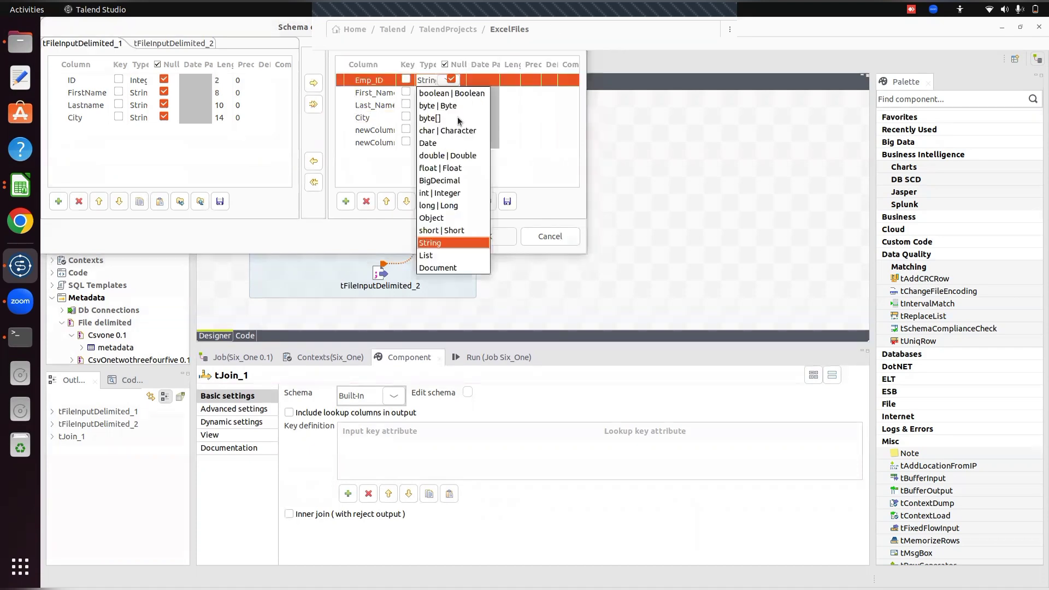
left_click(438, 194)
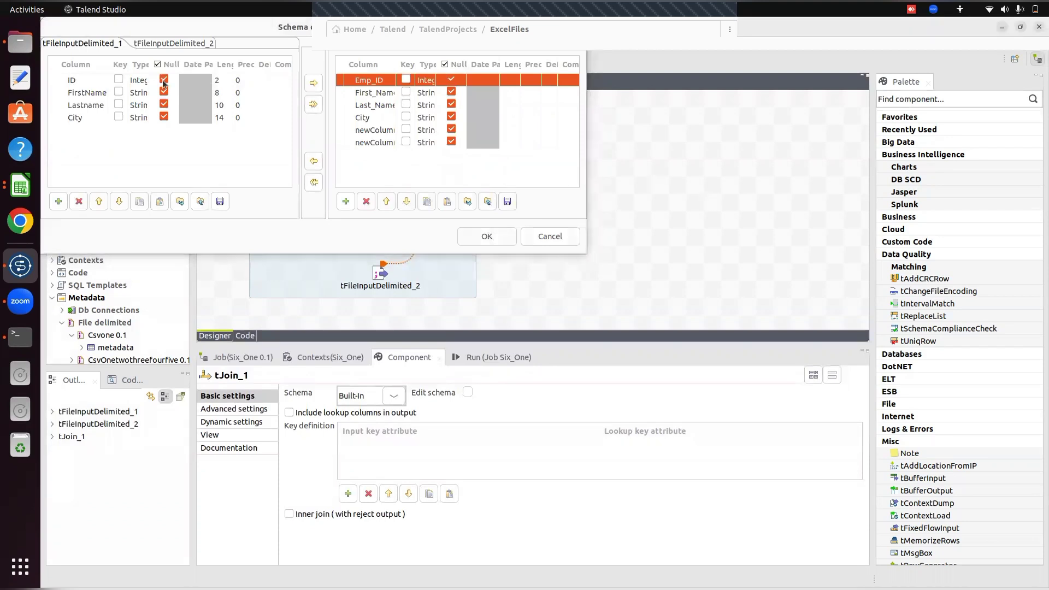
Step: Check the columns of tFileInputDelimited_2 and name the fifth and sixth output columns of tJoin_1 Age and Salary
left_click(147, 43)
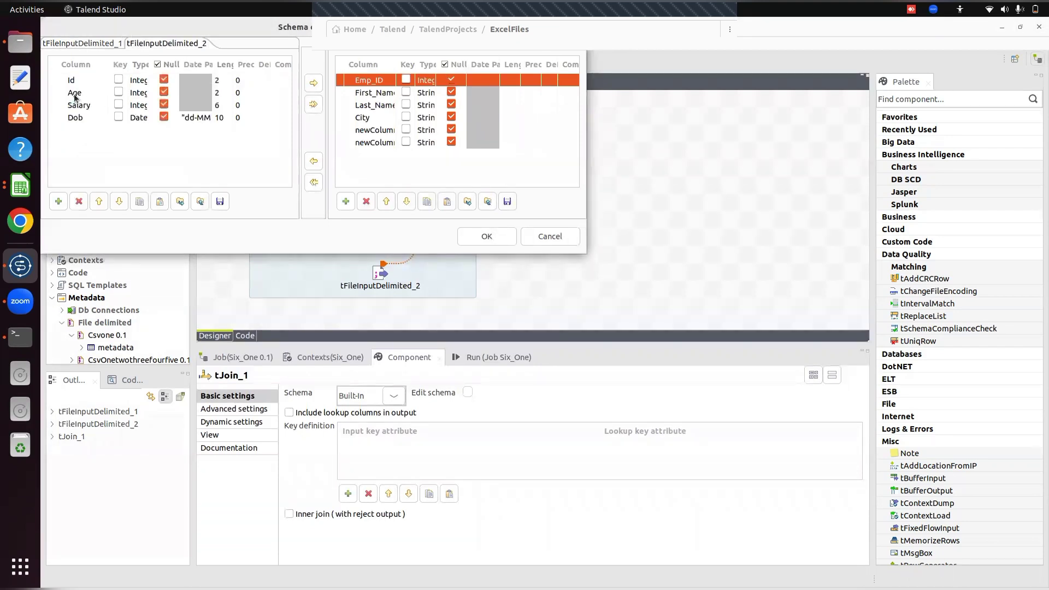
left_click(365, 117)
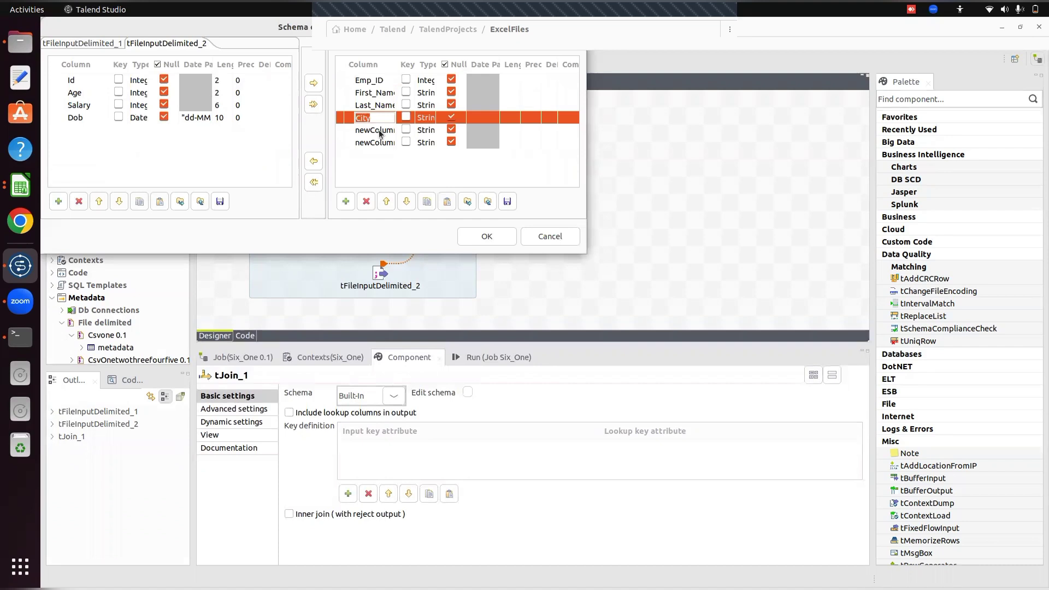
left_click(379, 131)
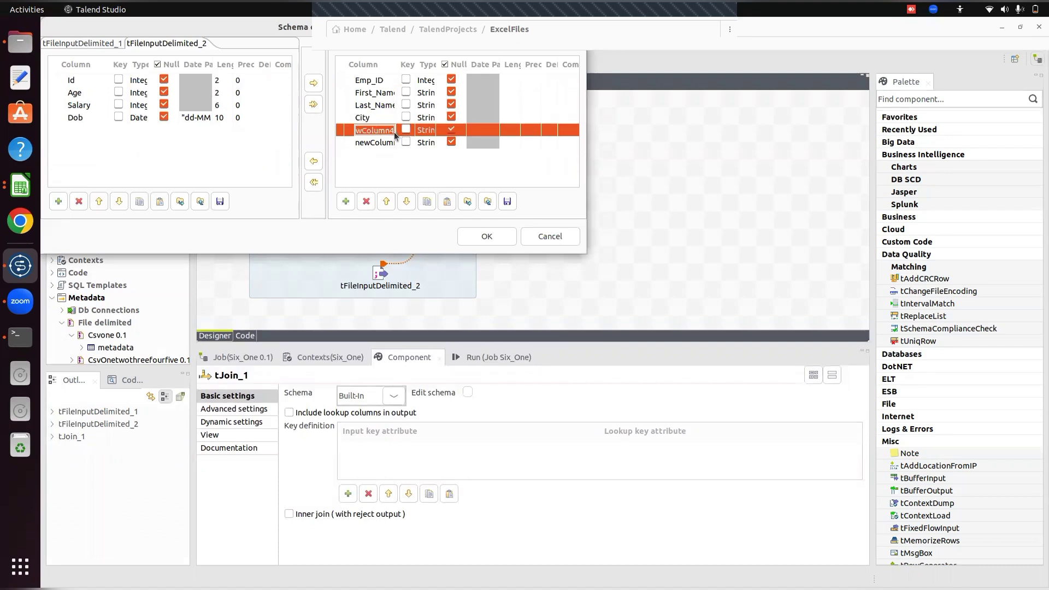
type("Age")
left_click(367, 143)
type("Salary")
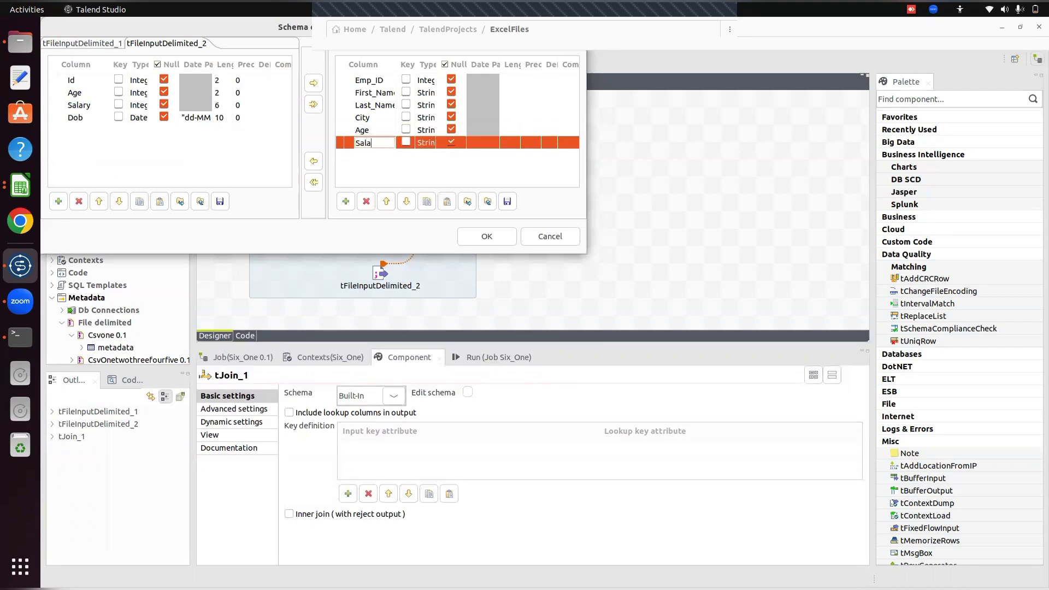
Step: Add a seventh output column to the tJoin_1 schema and name it Dob
left_click(346, 201)
left_click(370, 157)
type("Dob")
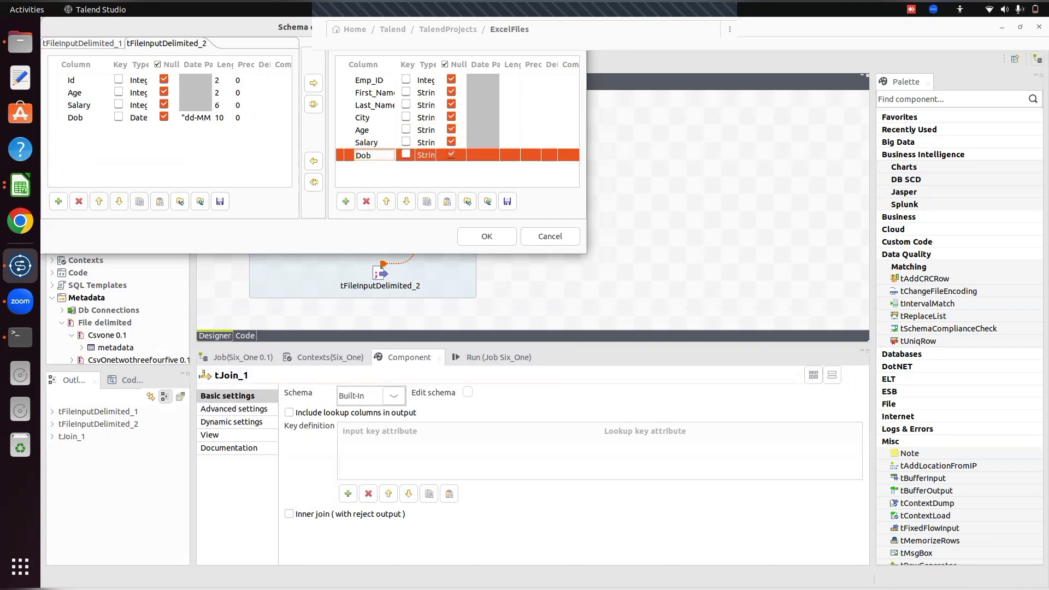
Step: Set the data type of the Dob output column to Date
left_click(427, 157)
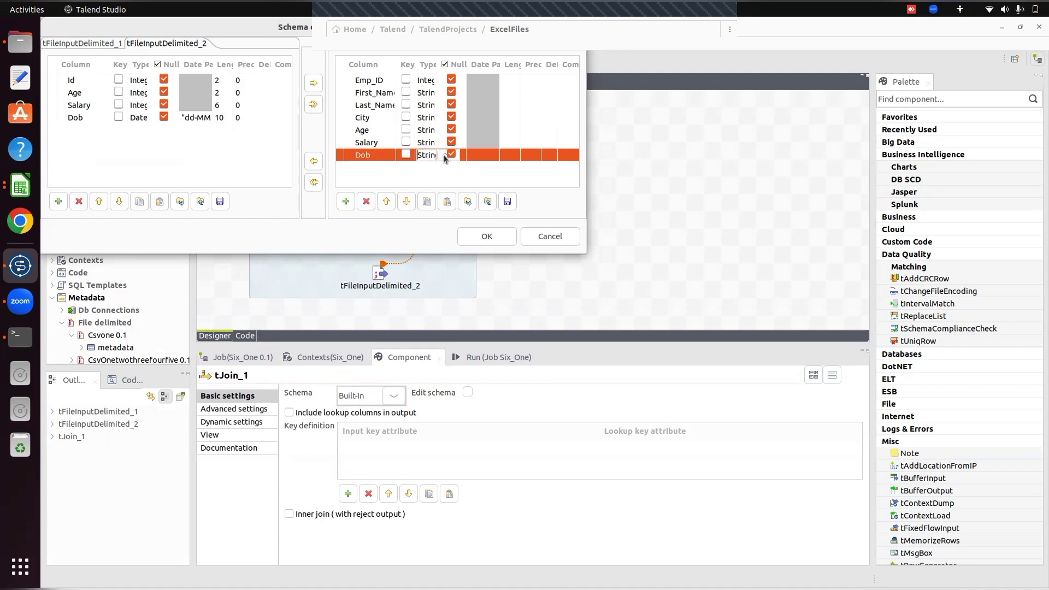
left_click(446, 154)
key("Up")
key("Up")
key("Up")
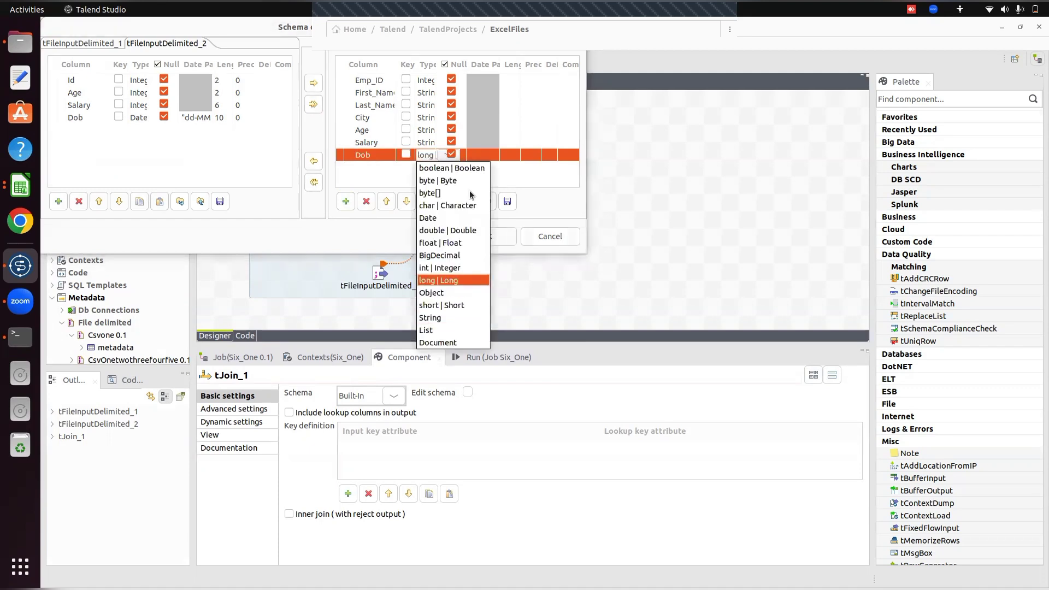
key("Up")
key("Up")
key("Up")
key("Up")
key("Up")
key("Return")
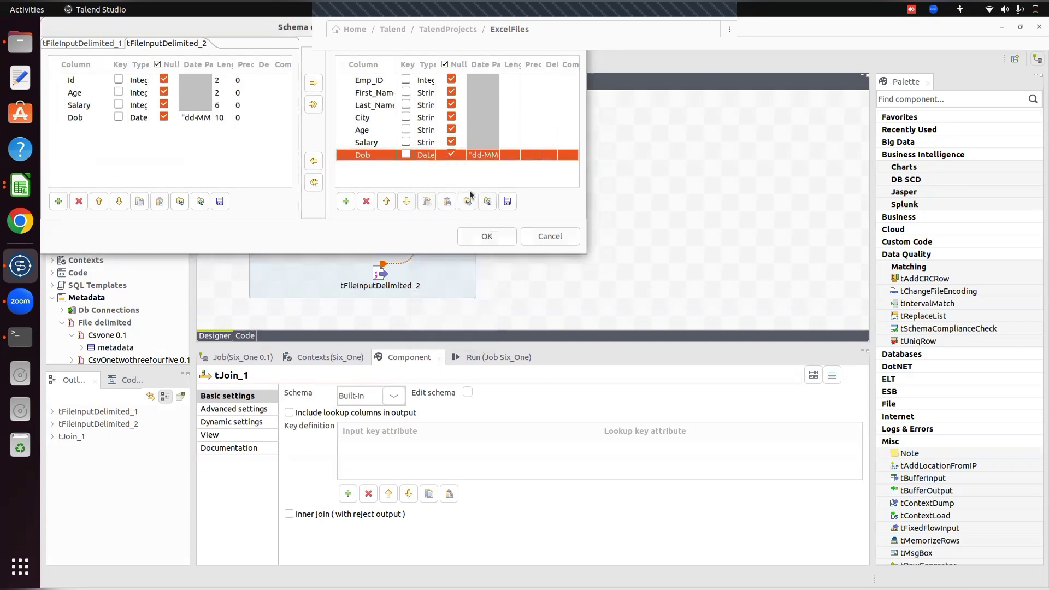
Step: Set the data type of the Salary and Age output columns to int | Integer
left_click(427, 142)
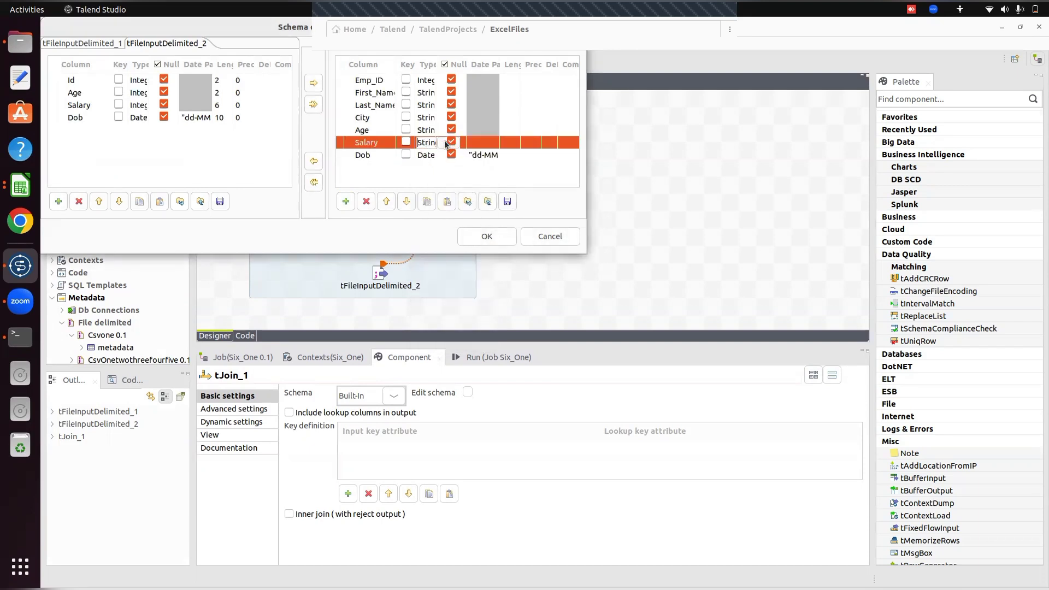
left_click(445, 142)
key("Up")
key("Up")
key("Up")
key("Up")
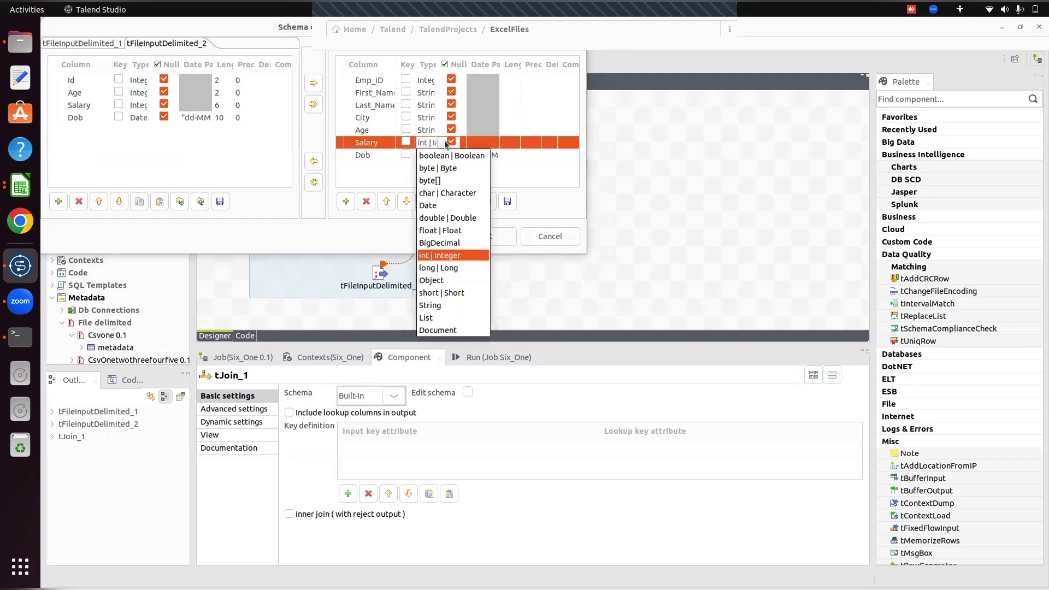
key("Return")
left_click(417, 129)
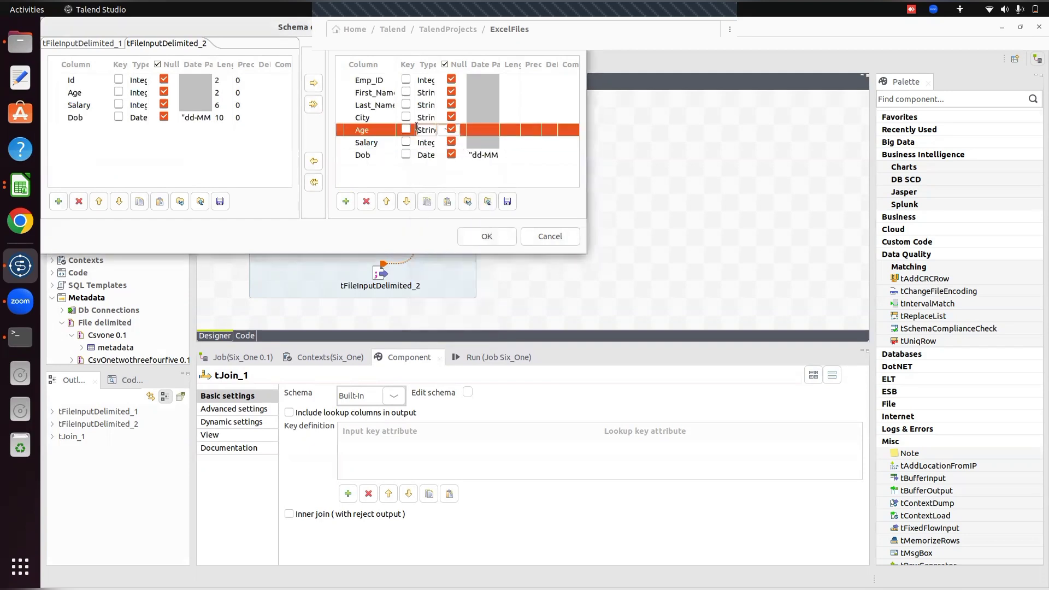
left_click(445, 130)
key("Up")
key("Up")
key("Up")
key("Up")
key("Return")
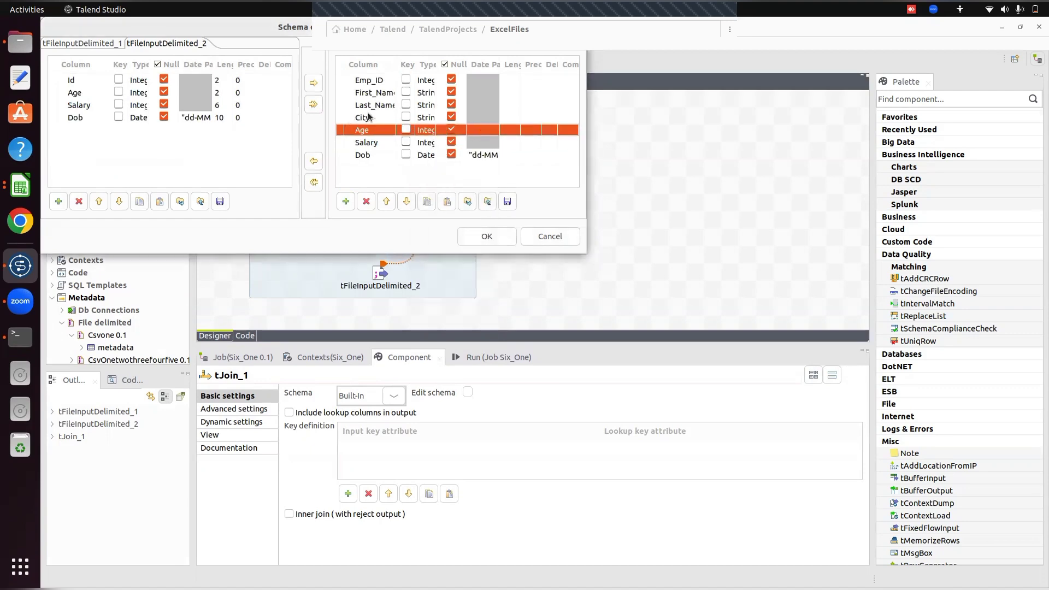
Step: Accept the edited output schema of tJoin_1 and return to the job design
left_click(486, 236)
left_click_drag(381, 274, 380, 256)
left_click(486, 220)
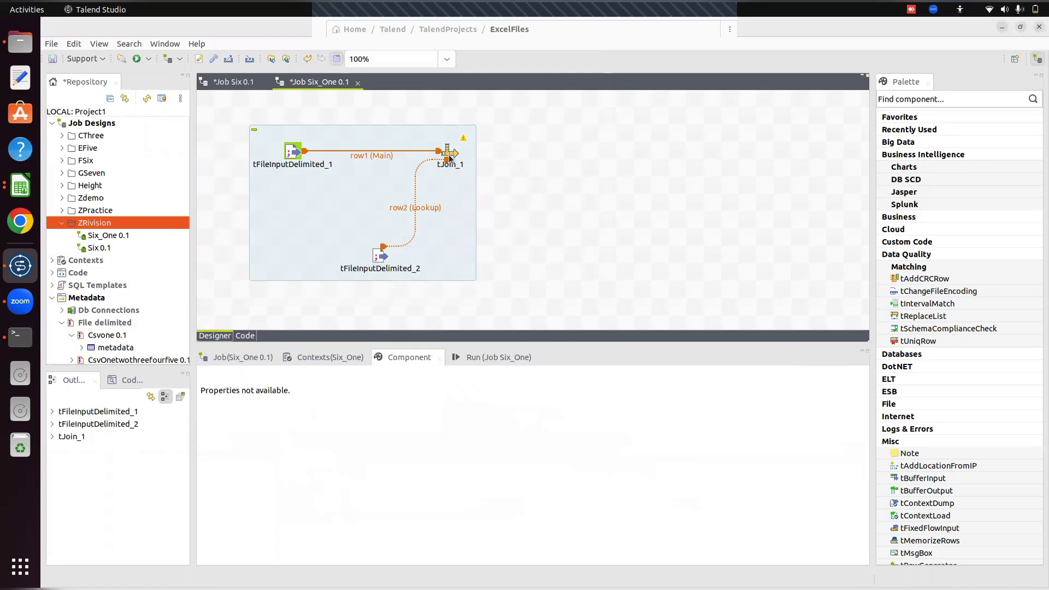
Step: Include lookup columns in the output of tJoin_1 and add three rows to its column mapping
left_click(450, 158)
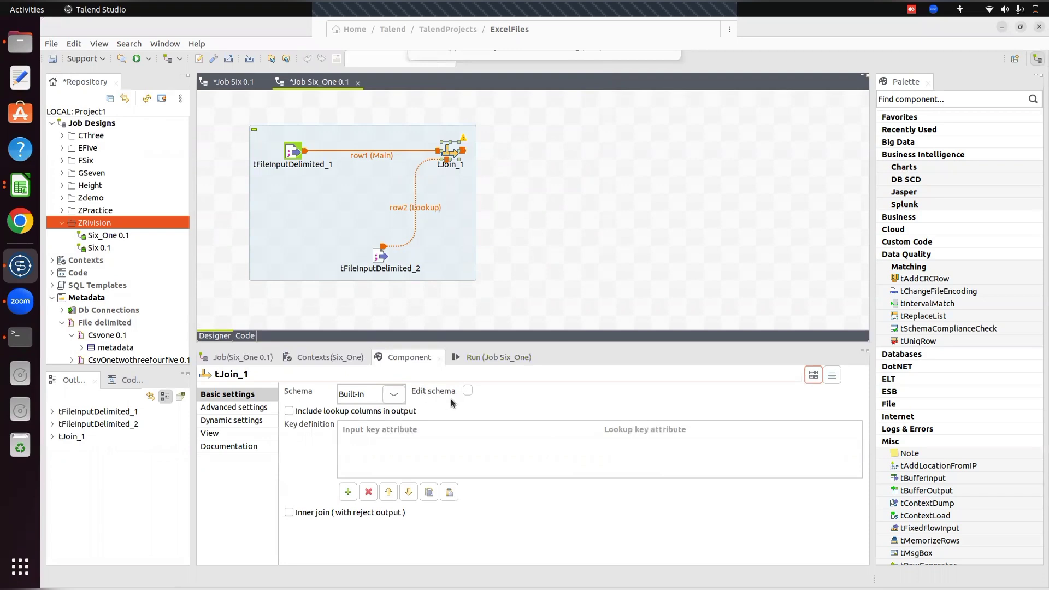
left_click(289, 412)
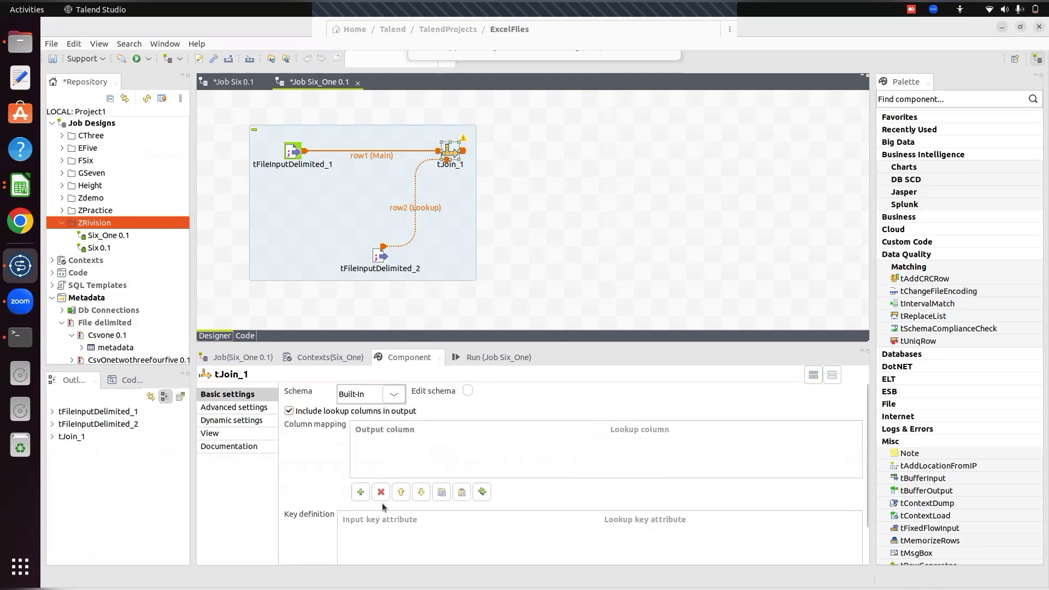
left_click(360, 494)
left_click(360, 494)
left_click(360, 493)
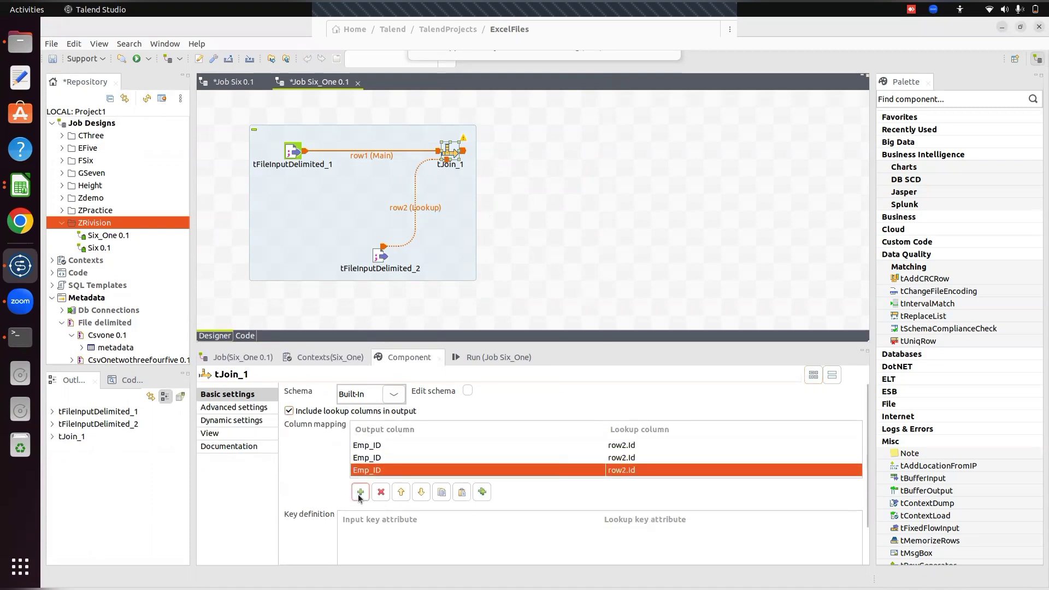
Step: Set the output columns of the three column mapping rows to Age, Salary and Dob
left_click(386, 444)
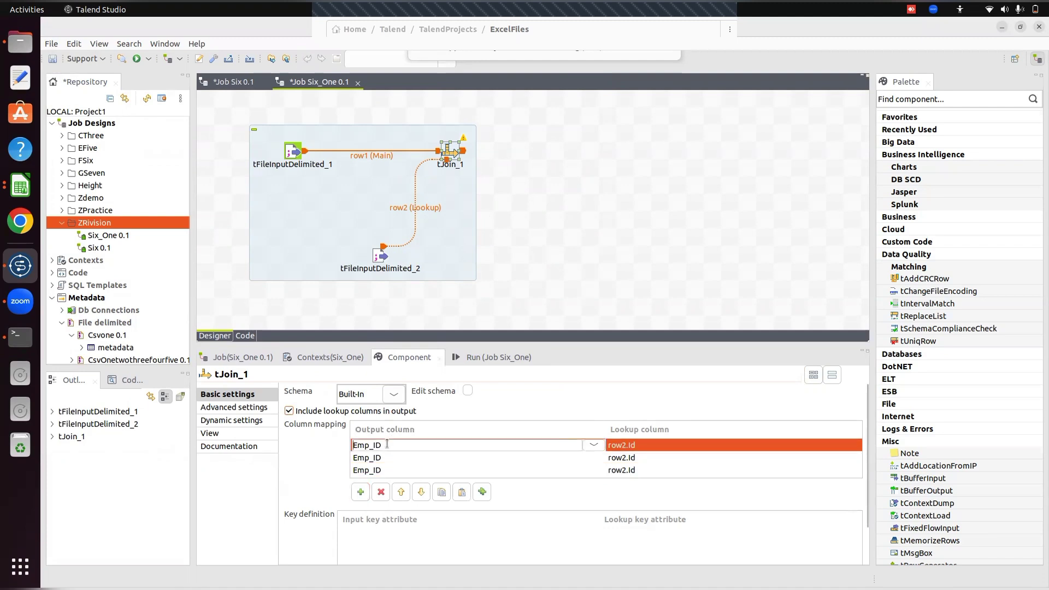
left_click(584, 445)
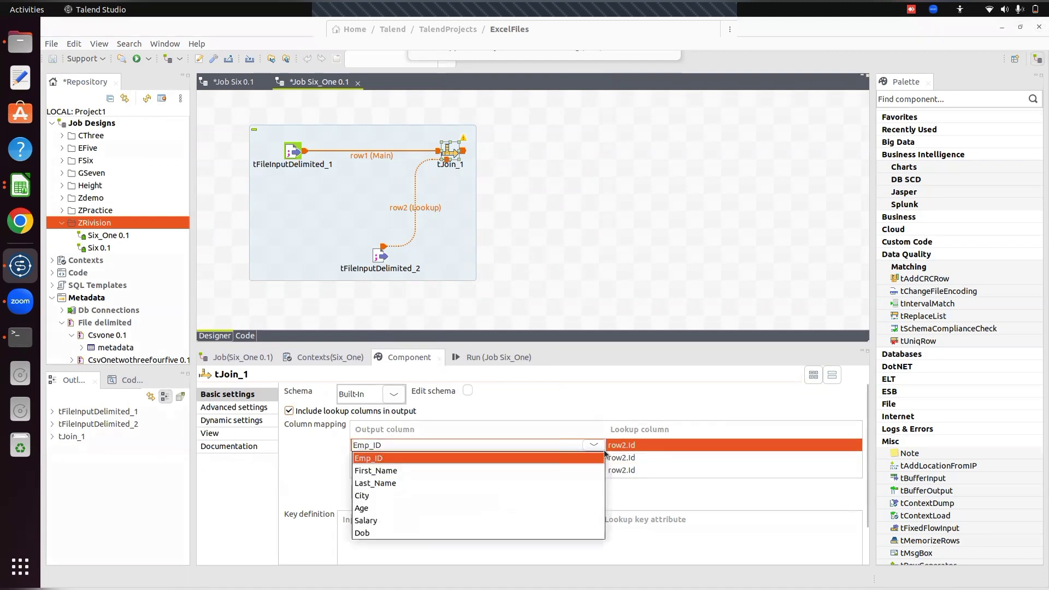
left_click(363, 508)
left_click(365, 458)
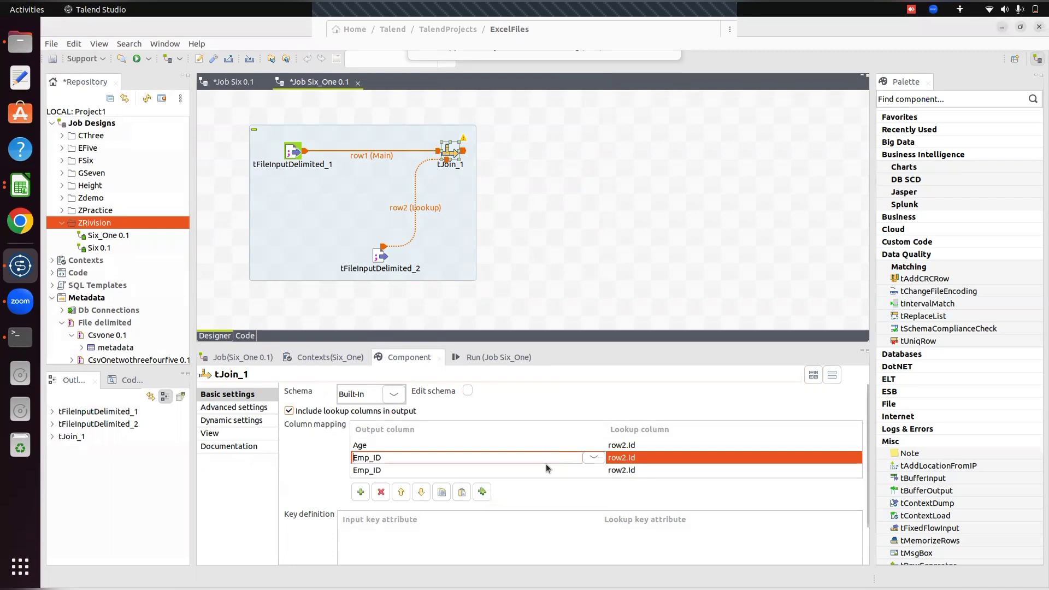
left_click(598, 458)
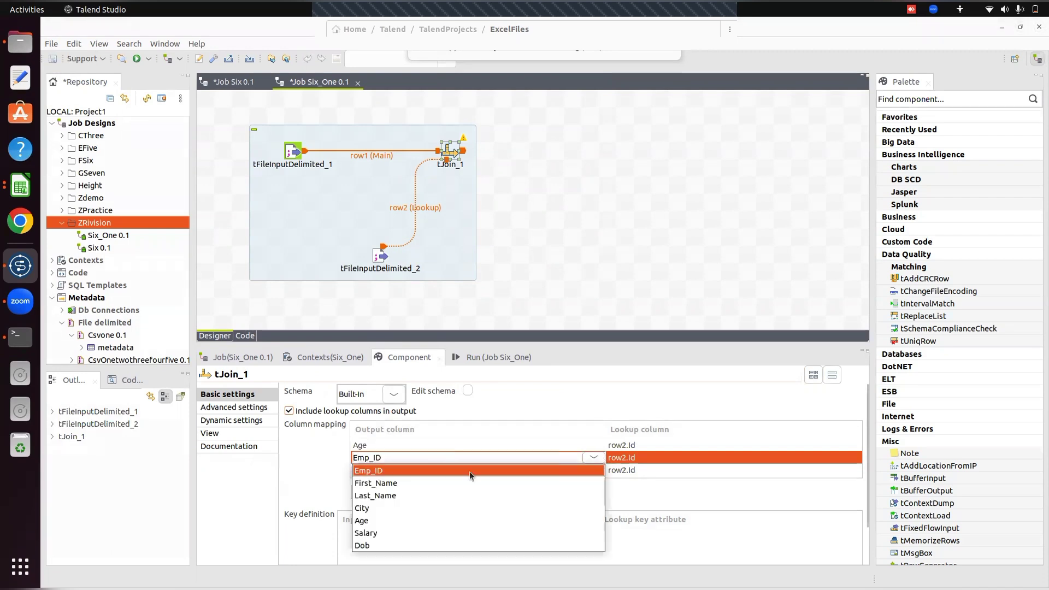
left_click(363, 533)
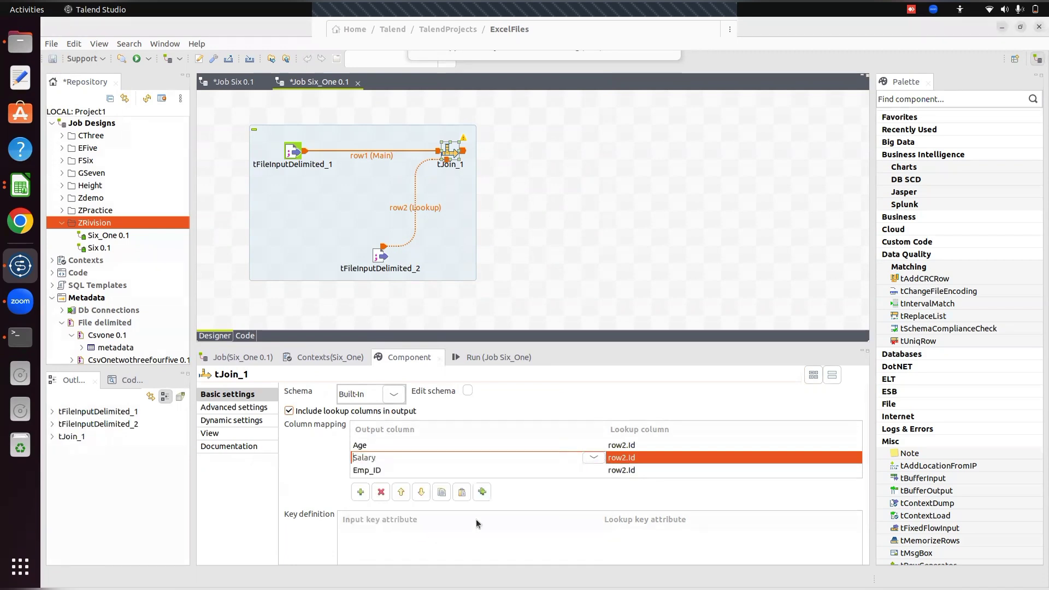
left_click(374, 471)
left_click(597, 471)
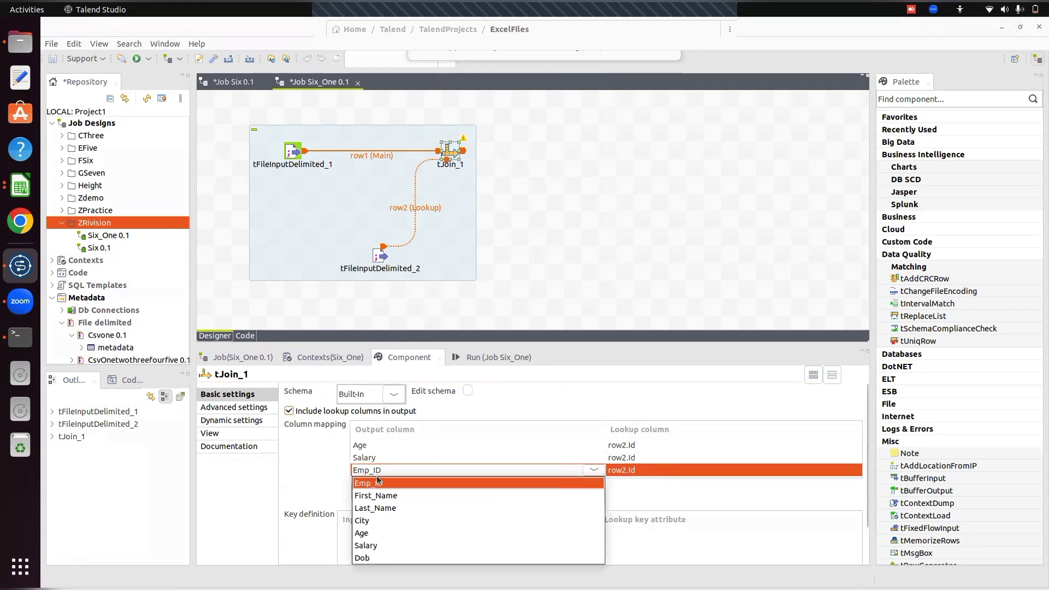
left_click(365, 558)
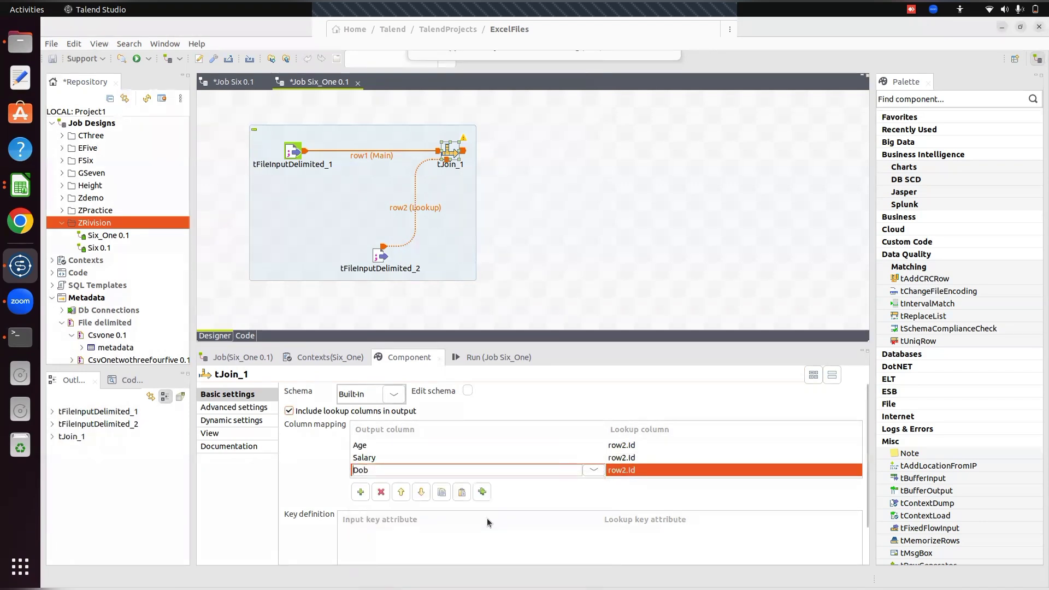
Step: Map the Age, Salary and Dob output columns to the lookup columns row2.Age, row2.Salary and row2.Dob
left_click(647, 447)
left_click(845, 448)
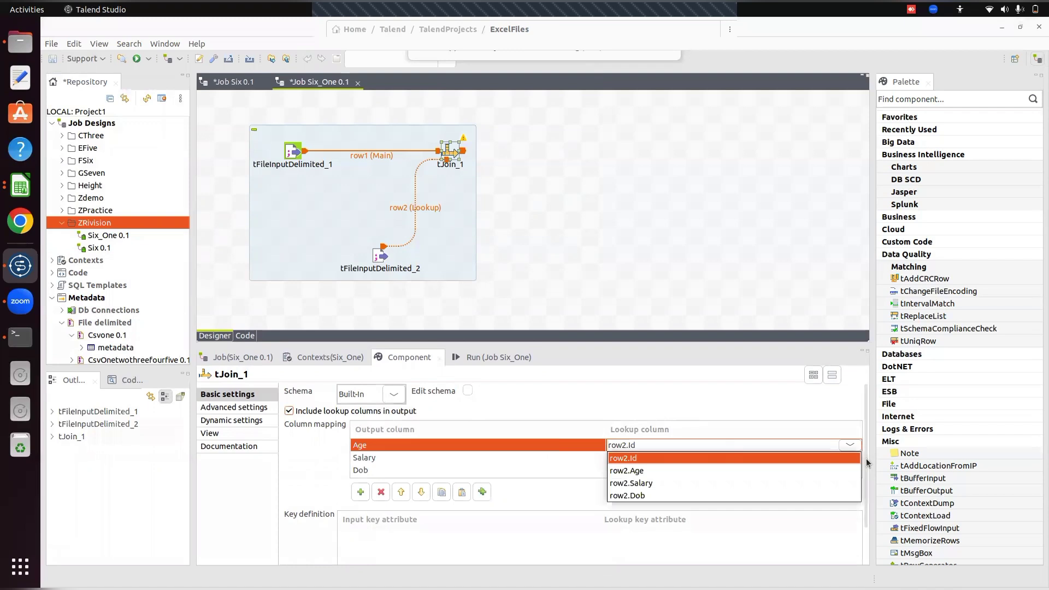
left_click(683, 469)
left_click(651, 460)
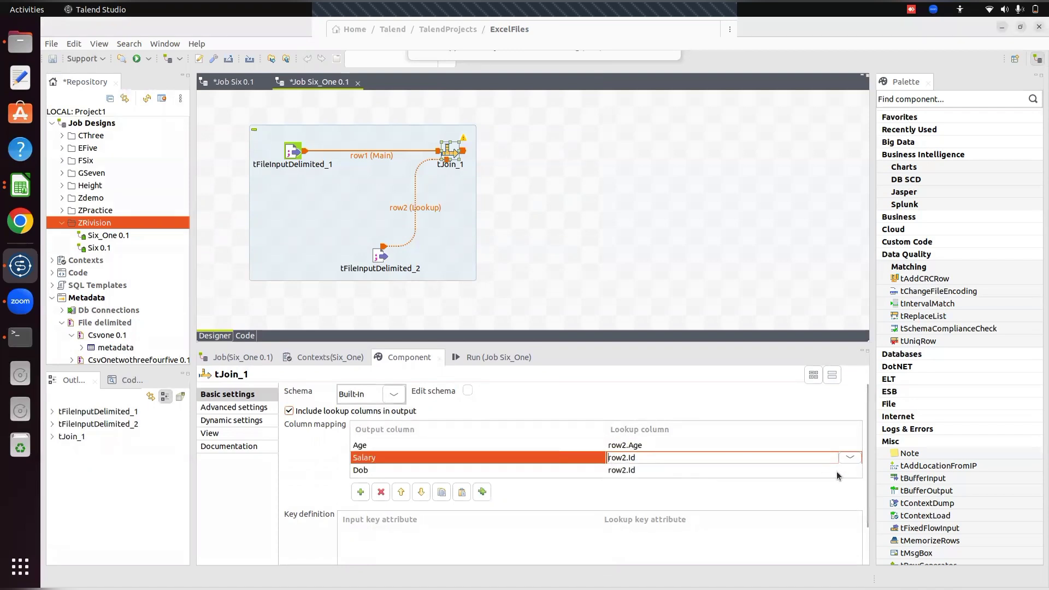
left_click(850, 459)
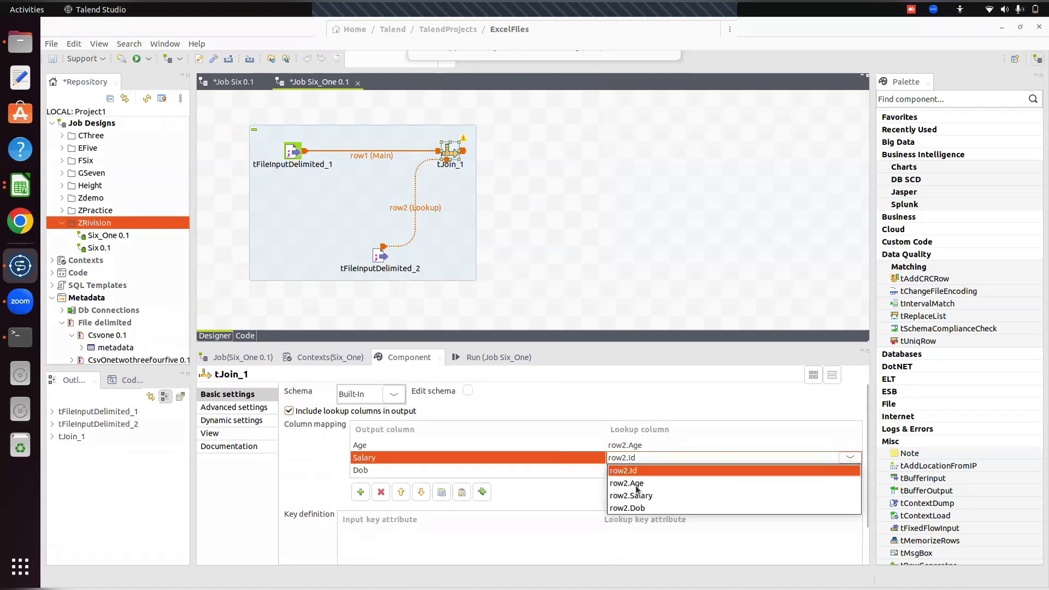
left_click(633, 496)
left_click(660, 470)
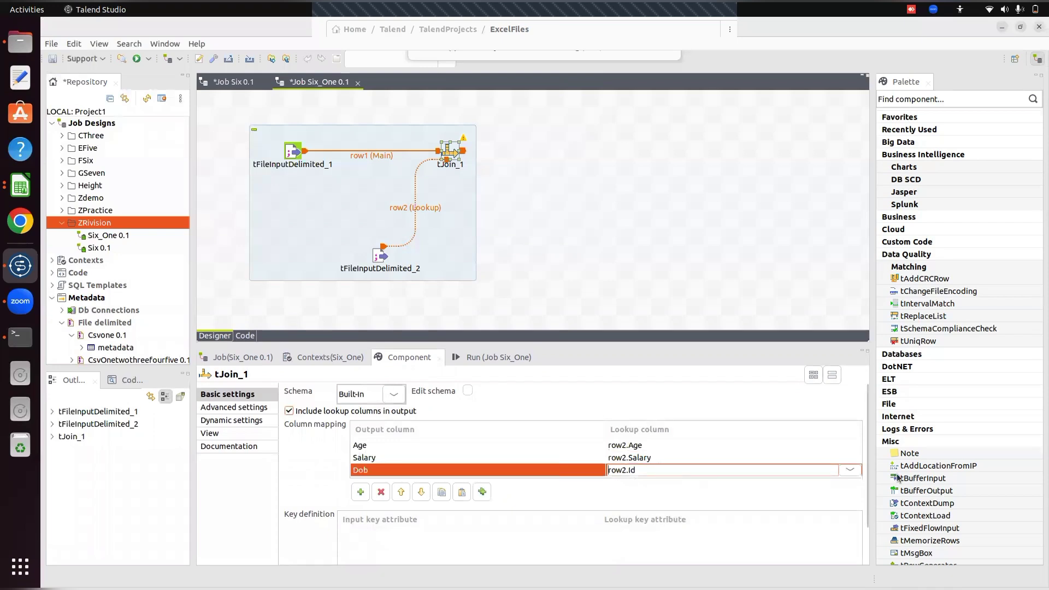
left_click(850, 470)
left_click(643, 522)
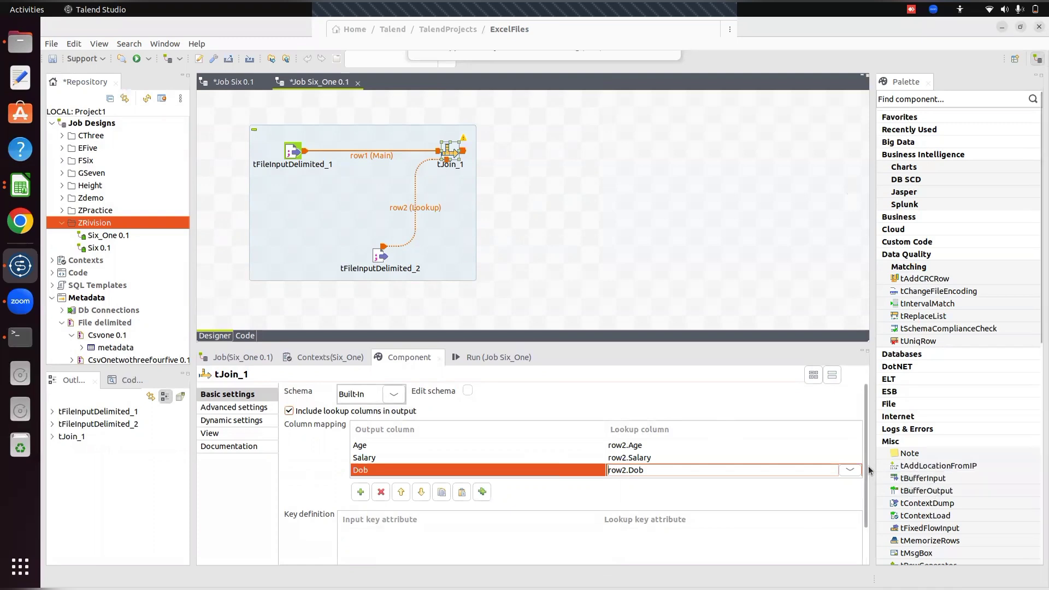
Step: Add a key definition to tJoin_1 that matches input key ID with lookup key row2.Id
scroll(869, 471, "down", 2)
left_click(348, 538)
left_click(391, 491)
left_click(639, 494)
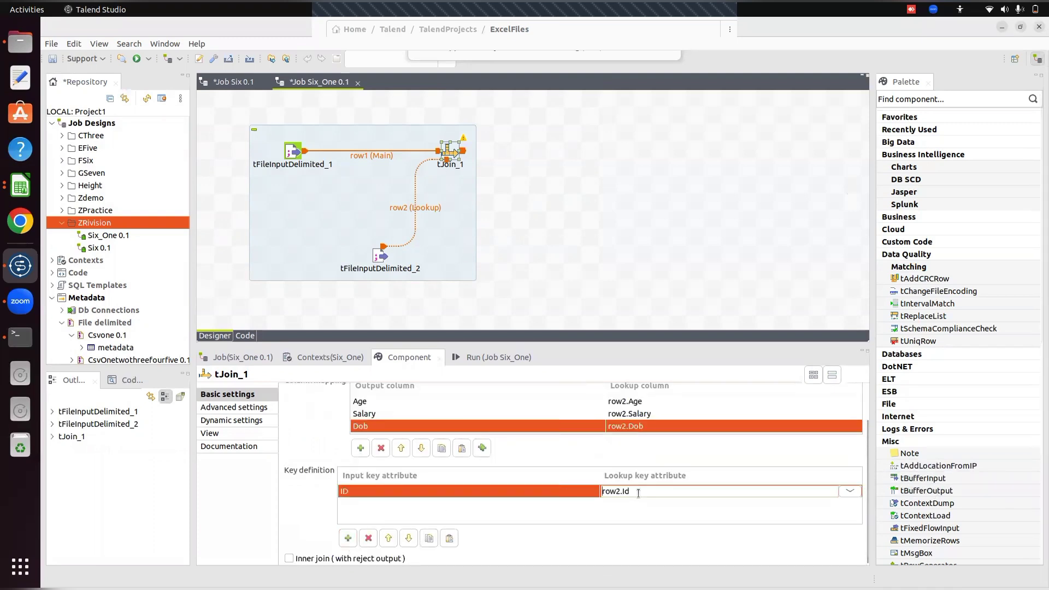
left_click(603, 518)
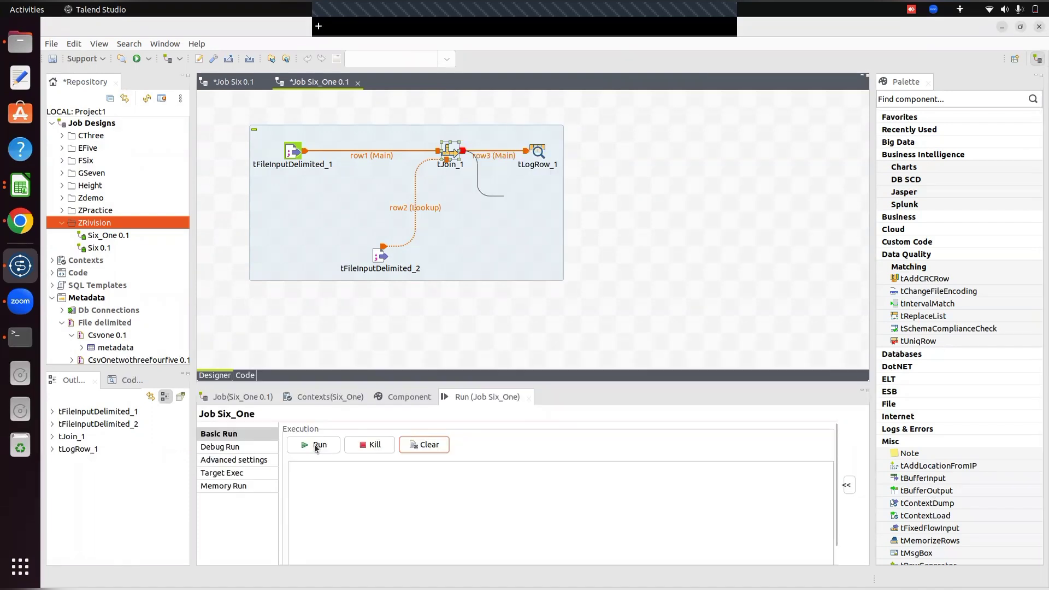
Step: Run the job Six_One and review the joined rows of tLogRow_1 in the execution output
left_click(316, 446)
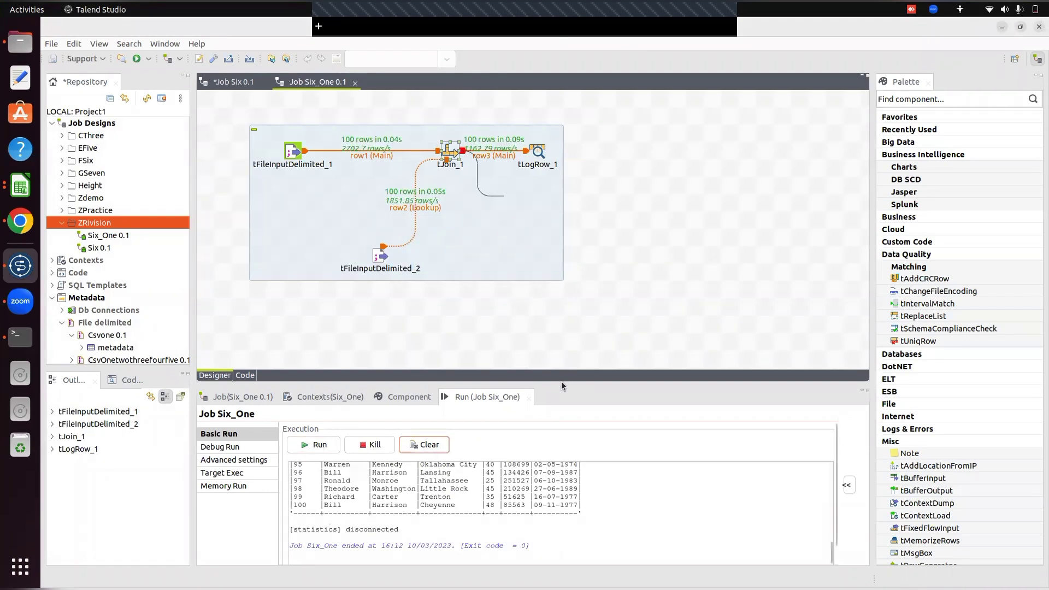
left_click_drag(561, 381, 562, 183)
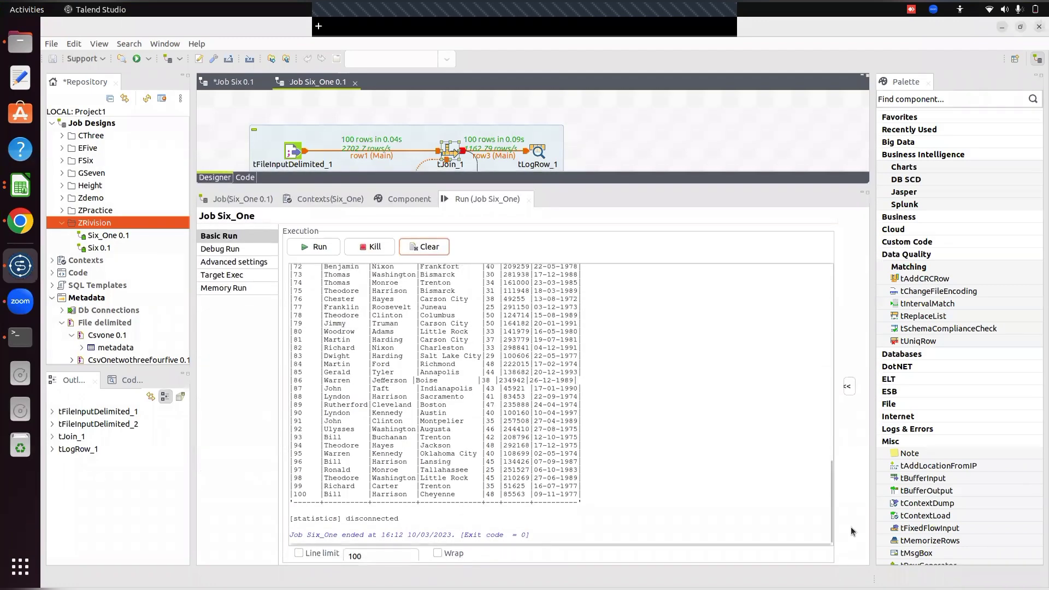
scroll(805, 283, "up", 20)
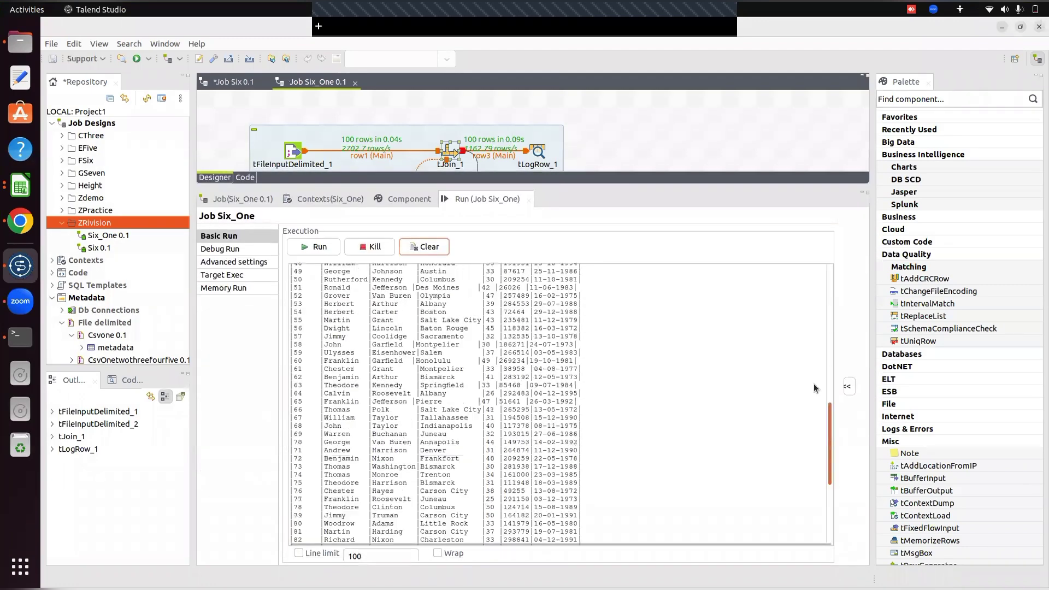
left_click(586, 185)
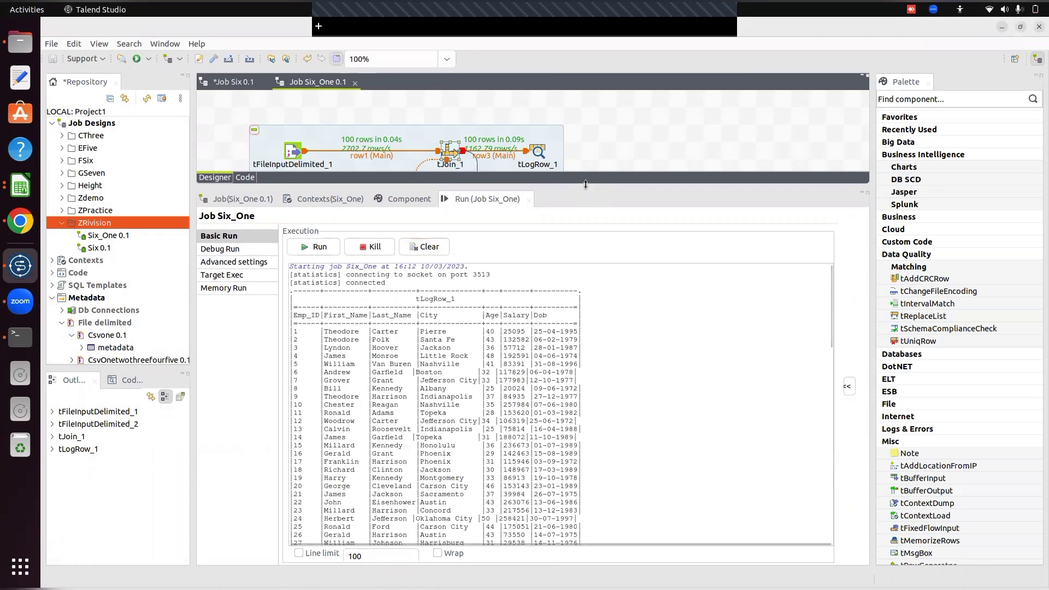
left_click_drag(601, 212, 652, 321)
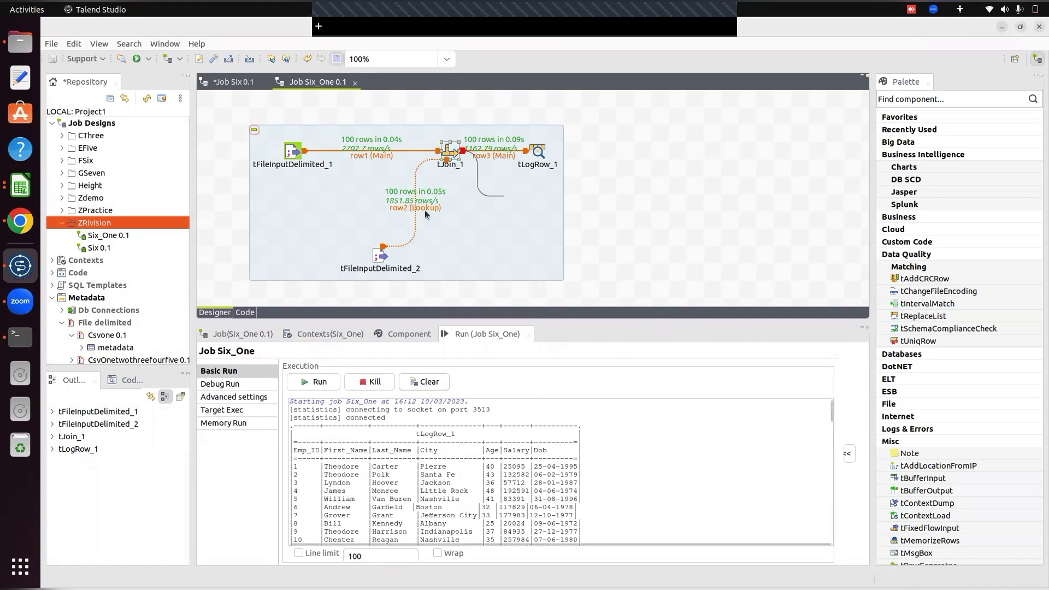
Step: Move tLogRow_1 slightly closer to tJoin_1 and add a tReplicate component to the right of tLogRow_1
left_click_drag(538, 152, 521, 152)
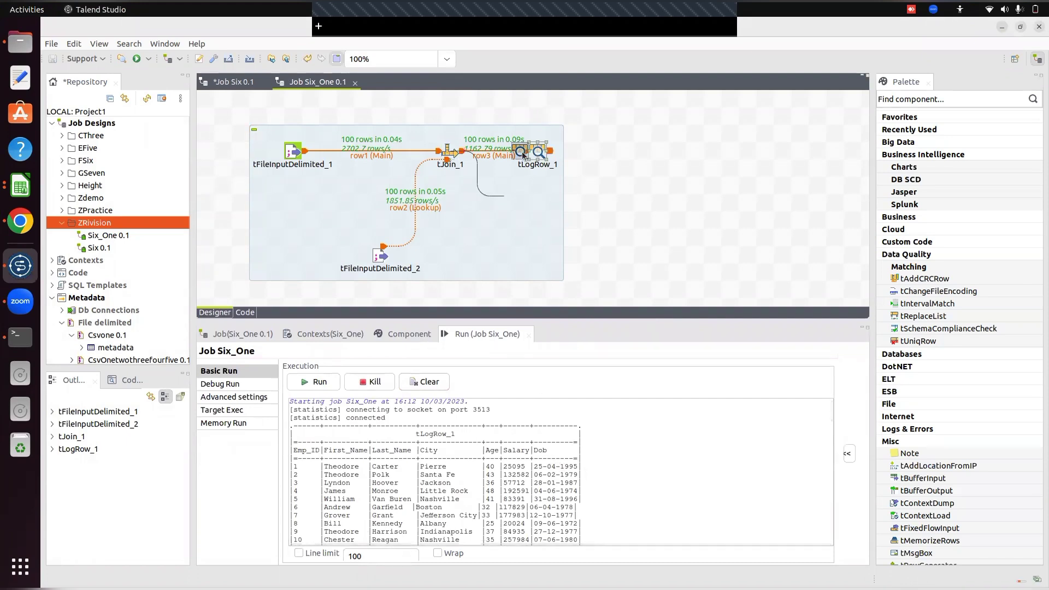
left_click(587, 152)
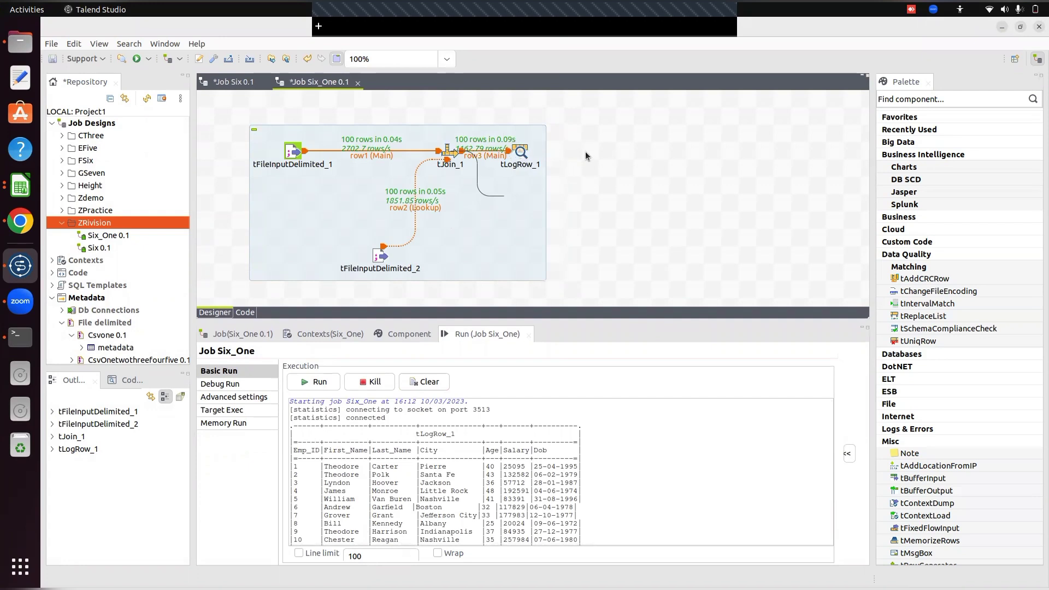
type("trepla")
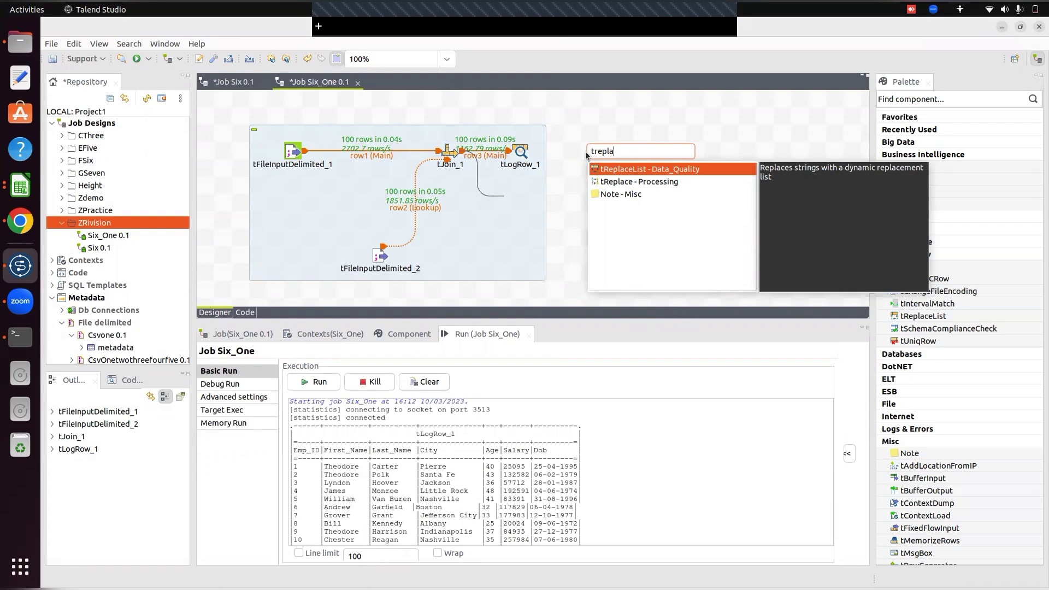
key("BackSpace")
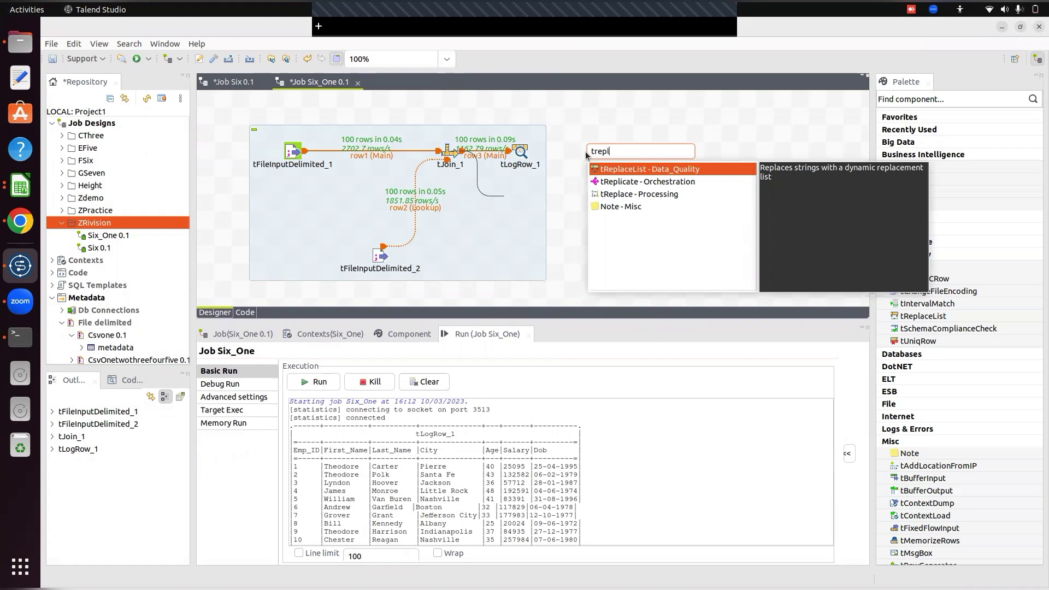
key("Down")
key("Return")
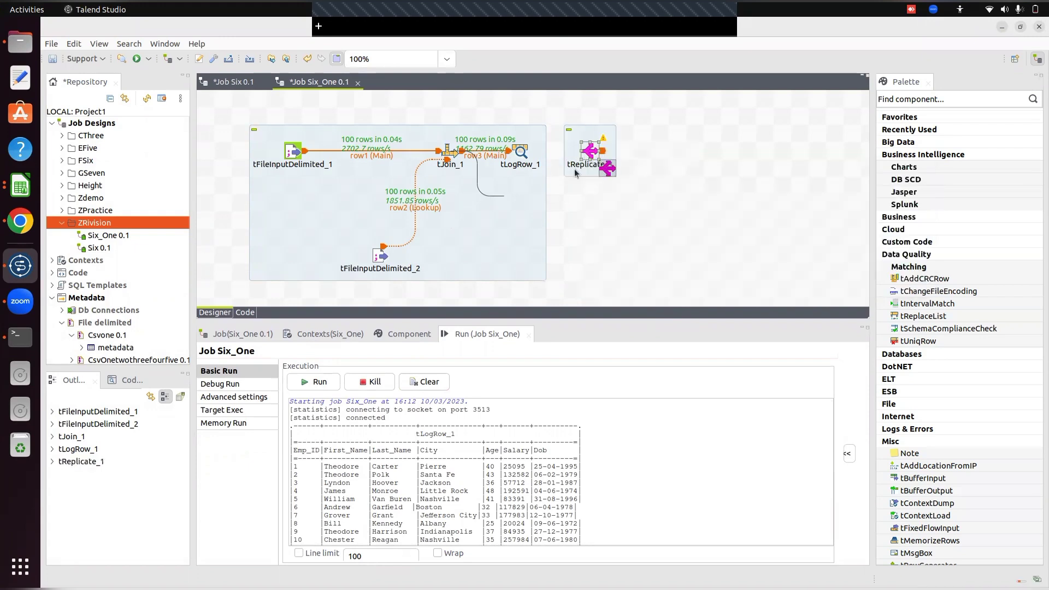
Step: Connect tLogRow_1 to tReplicate_1 with a main row link
right_click(520, 152)
mouse_move(563, 159)
left_click(675, 158)
left_click(593, 153)
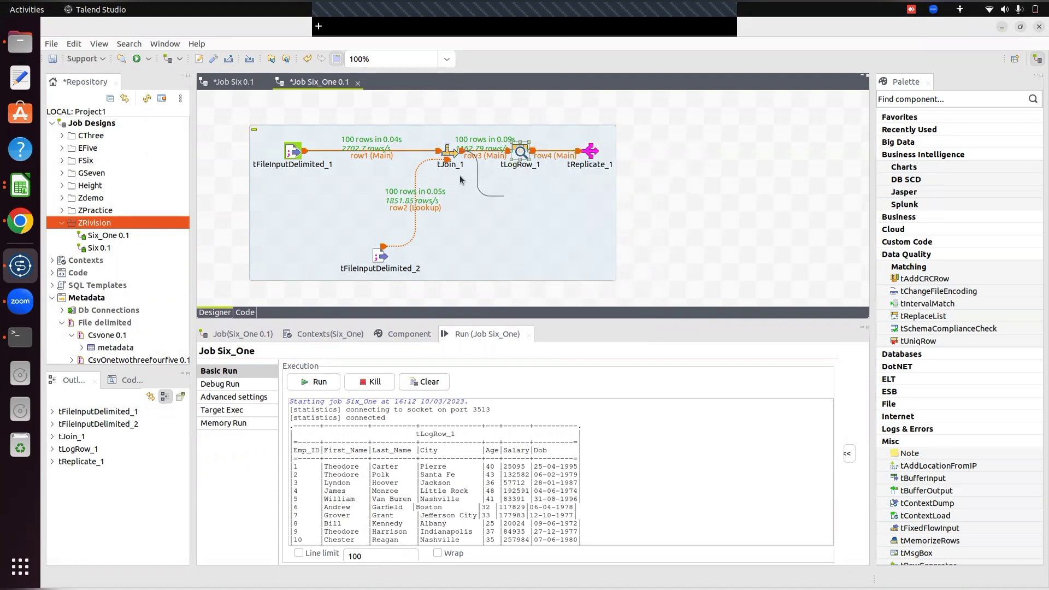
Step: Move both file inputs, tJoin_1 and tLogRow_1 up and left, aligning tFileInputDelimited_1, tJoin_1 and tLogRow_1 in one compact row
left_click_drag(300, 150, 230, 117)
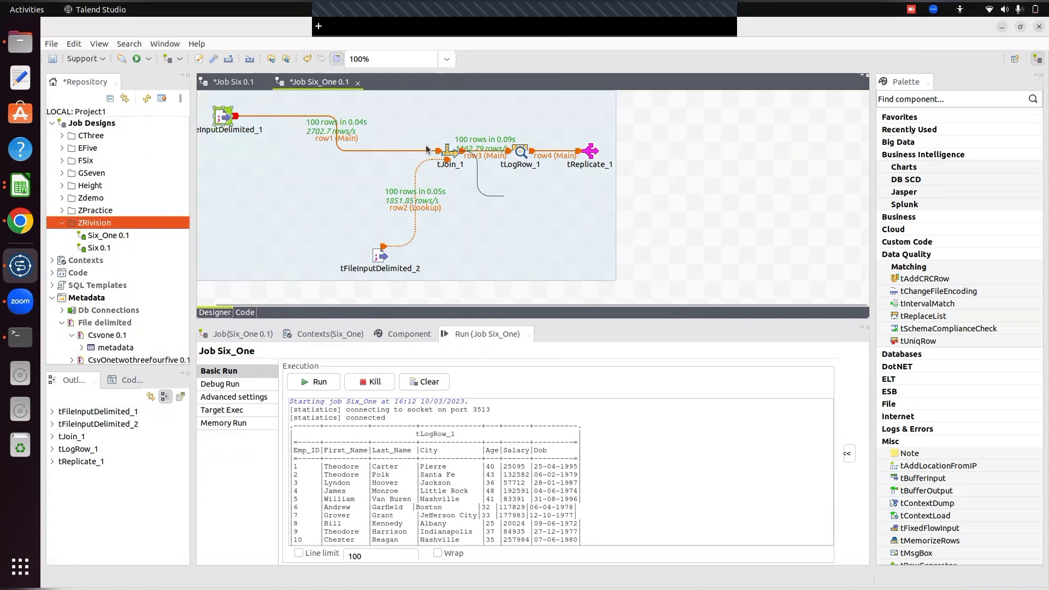
left_click_drag(330, 130, 330, 132)
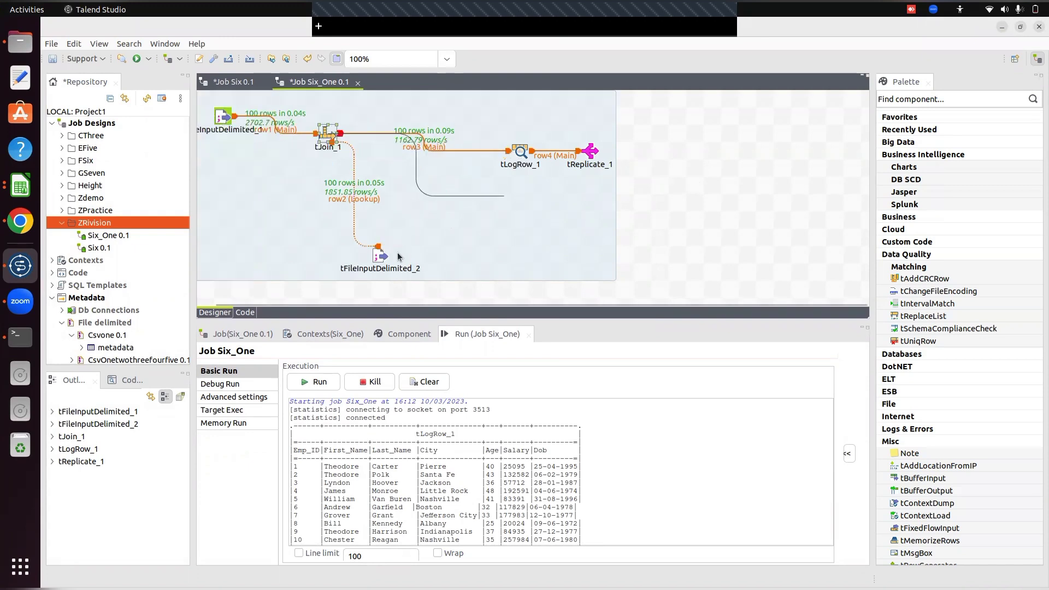
left_click_drag(380, 256, 311, 221)
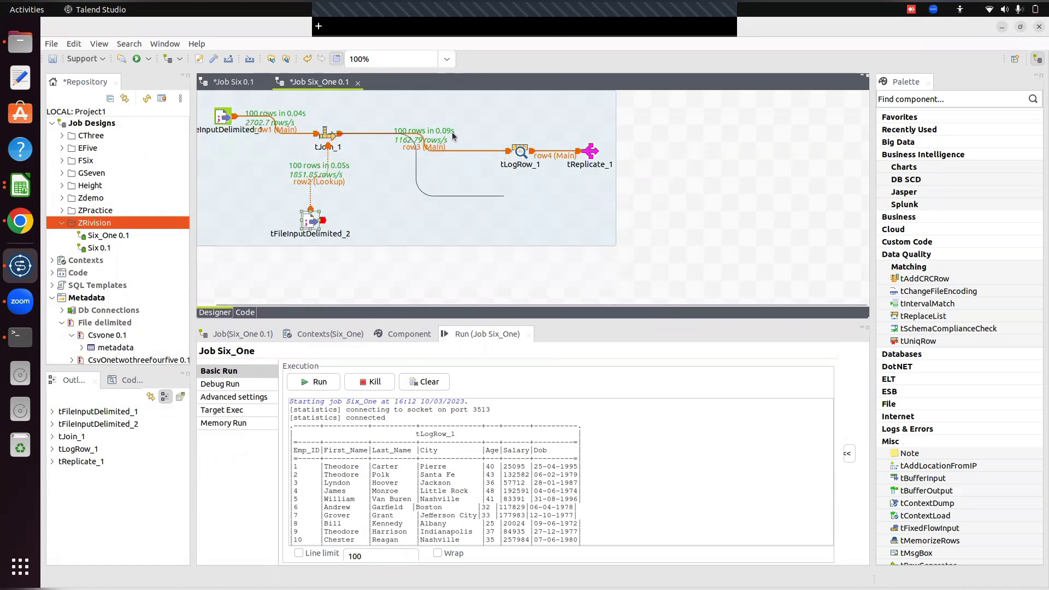
left_click(522, 154)
left_click_drag(513, 151, 415, 134)
left_click_drag(326, 134, 326, 117)
left_click_drag(419, 134, 418, 117)
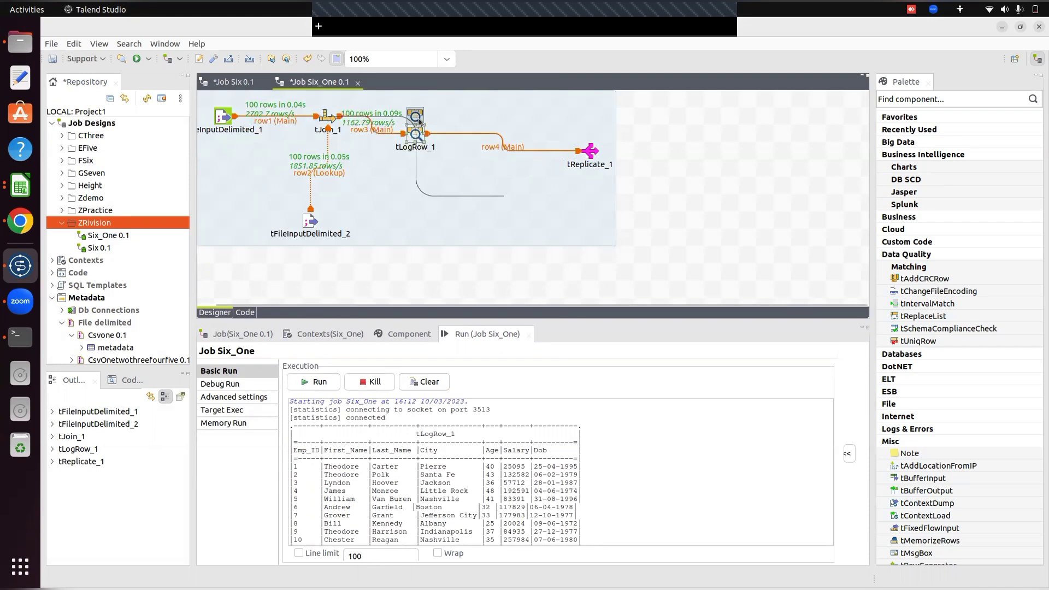
Step: Align tReplicate_1 in the row close to tLogRow_1 and place tFileInputDelimited_2 directly below tJoin_1
left_click_drag(589, 155, 506, 128)
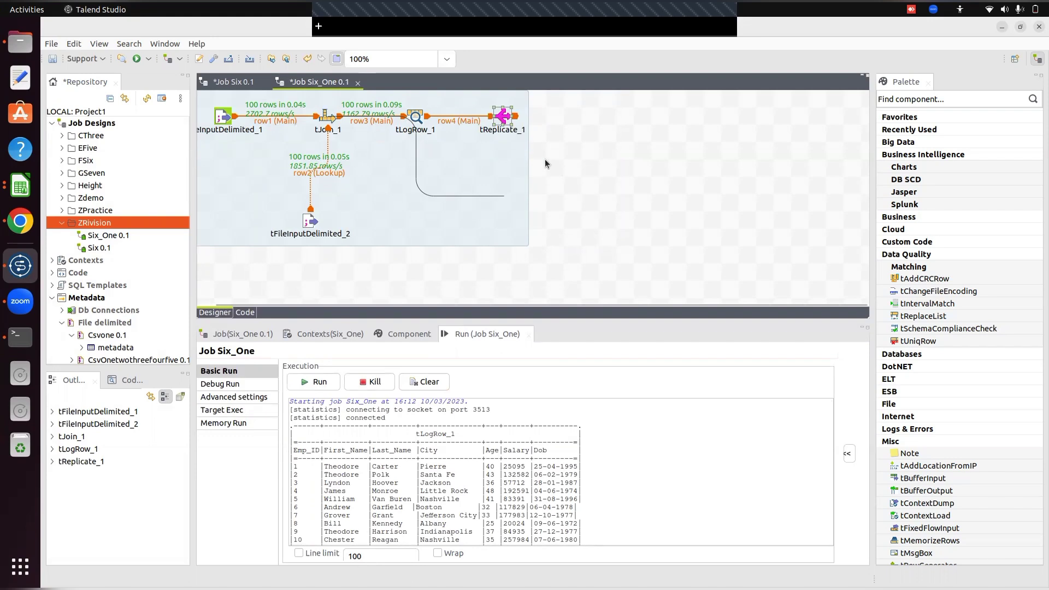
left_click_drag(312, 221, 328, 189)
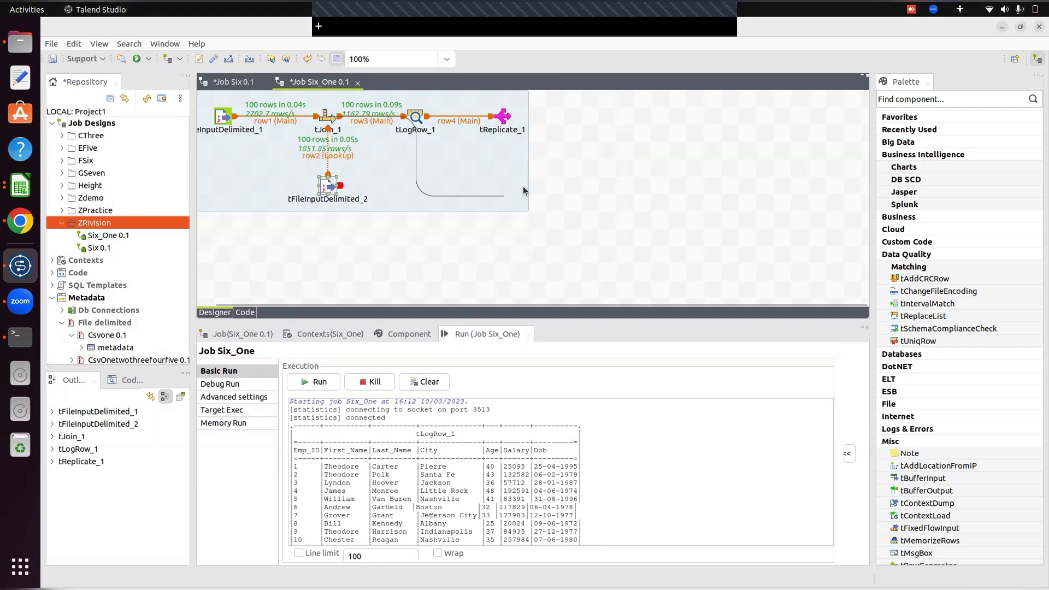
left_click_drag(516, 144, 527, 142)
left_click(587, 189)
left_click_drag(518, 120, 490, 124)
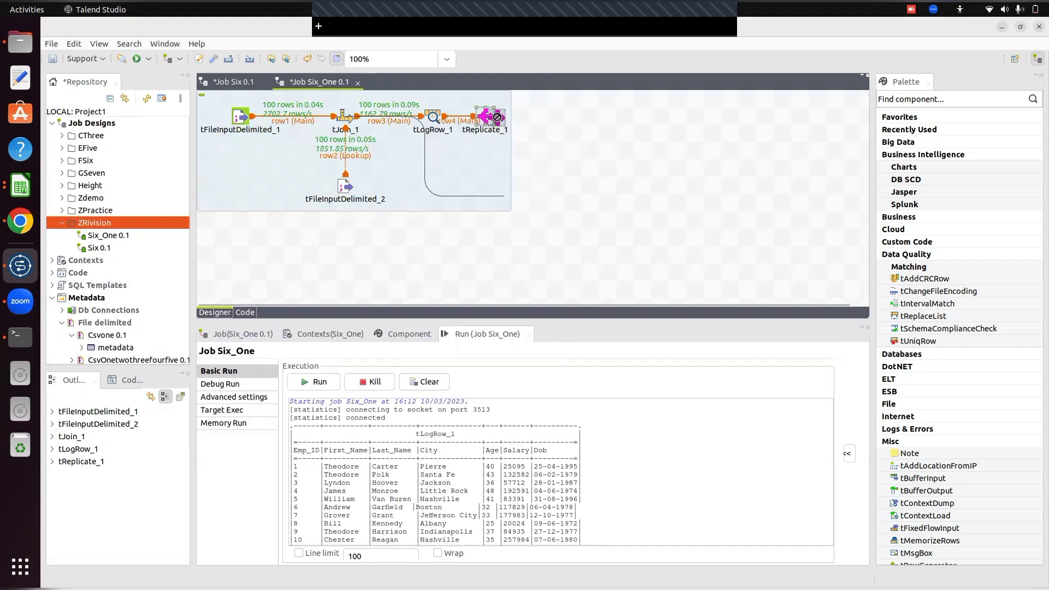
left_click(589, 169)
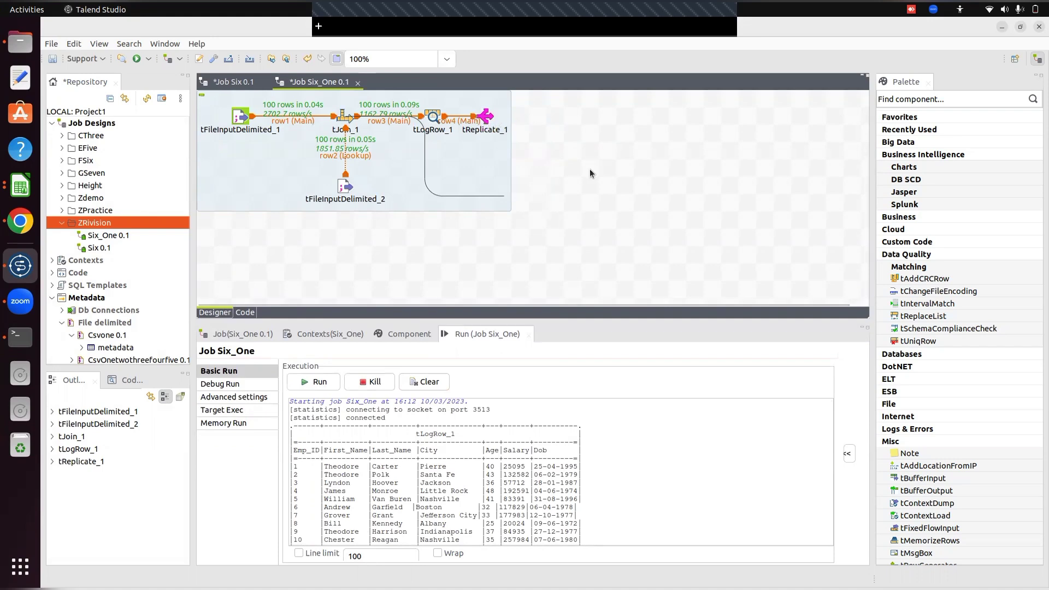
Step: Check the processing component list in the Job Six note and add a tFilterRow component beside tReplicate_1 in Job Six_One
left_click(233, 82)
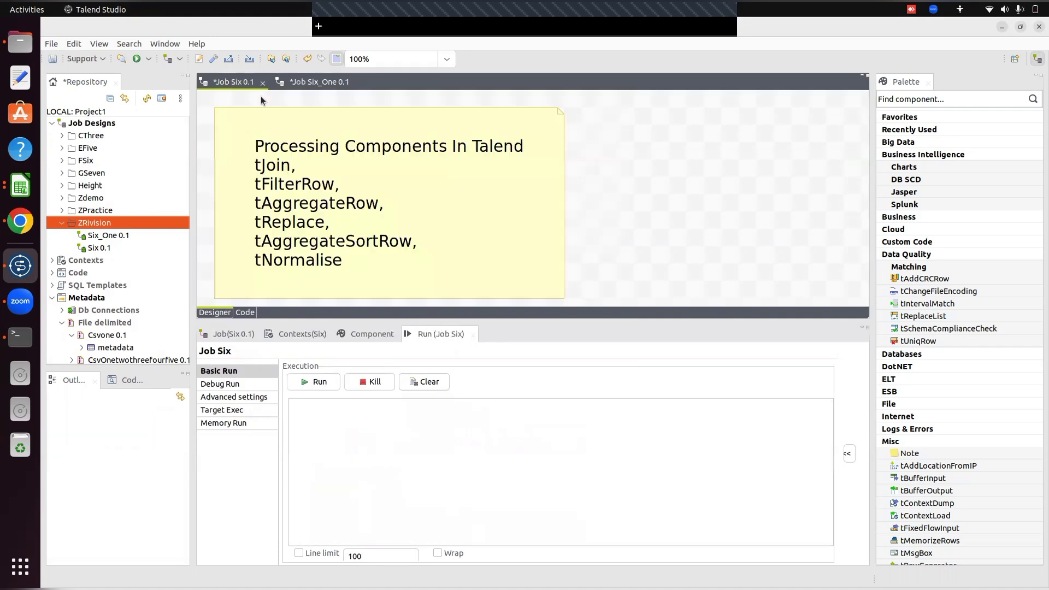
left_click(290, 175)
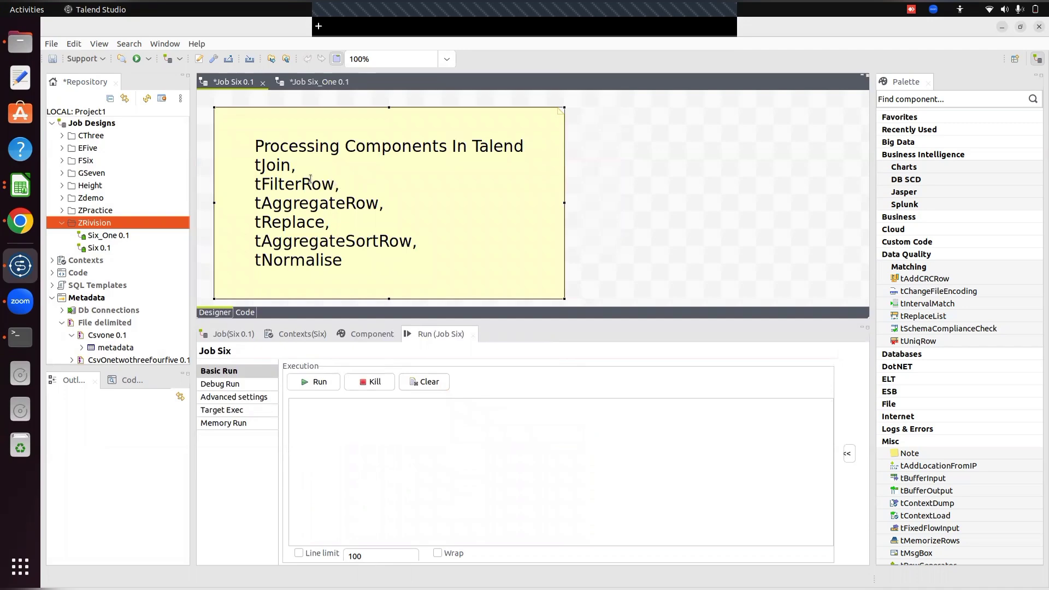
double_click(310, 179)
left_click(640, 186)
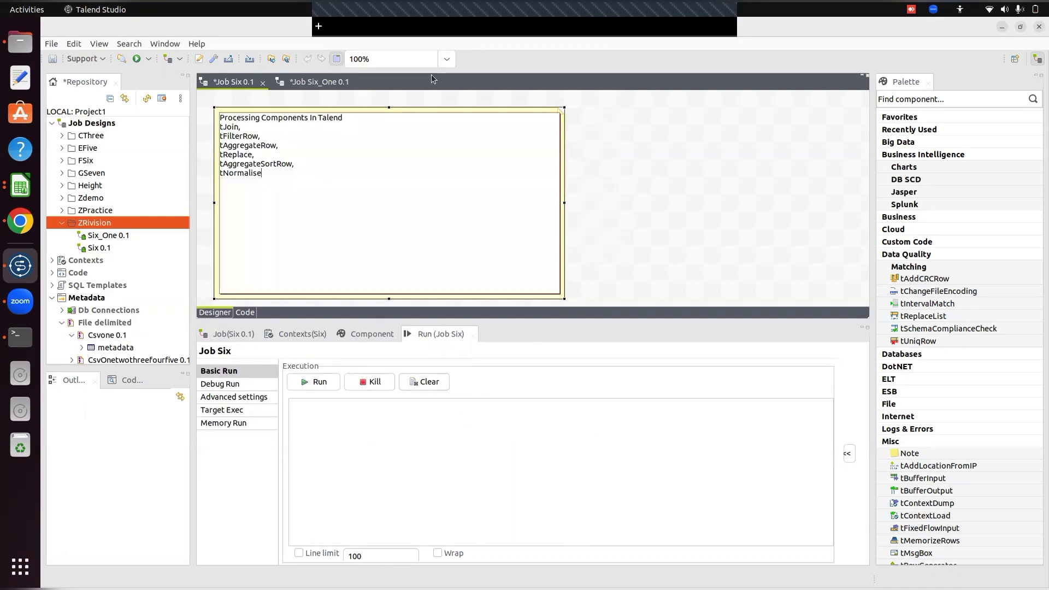
left_click(329, 82)
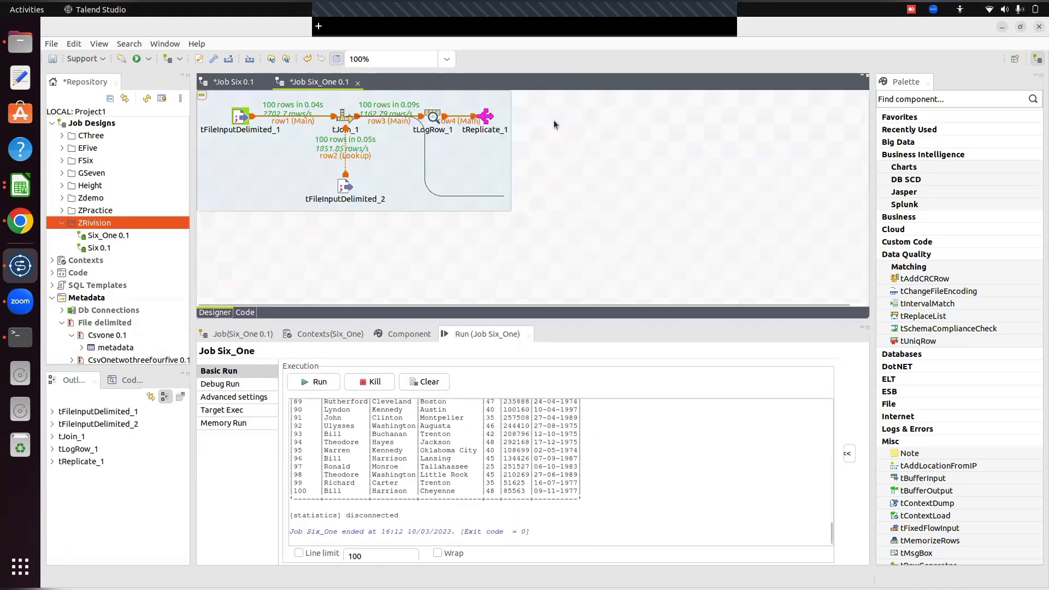
type("tf")
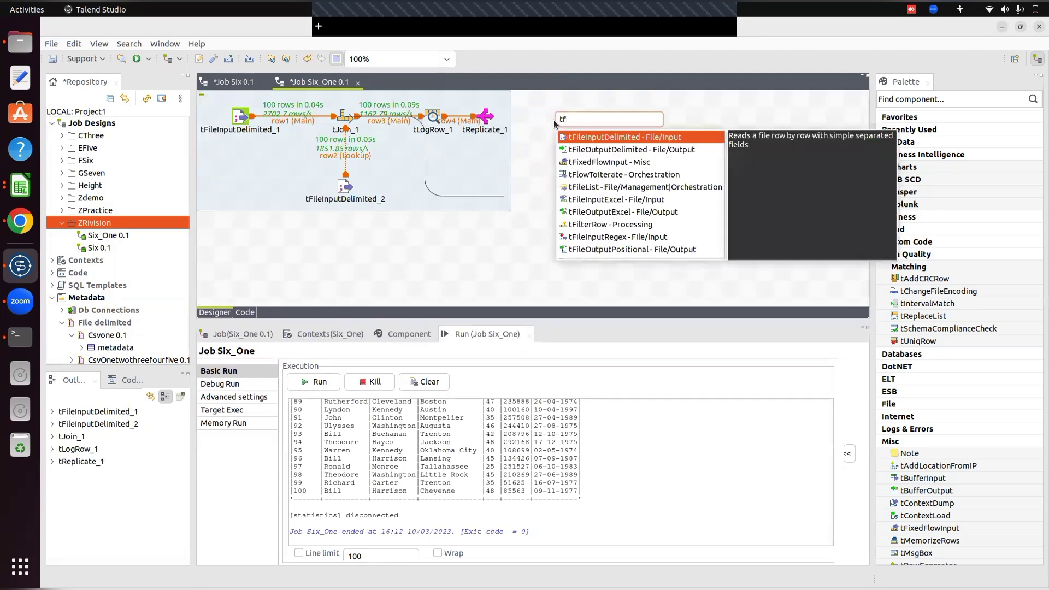
type("ilter")
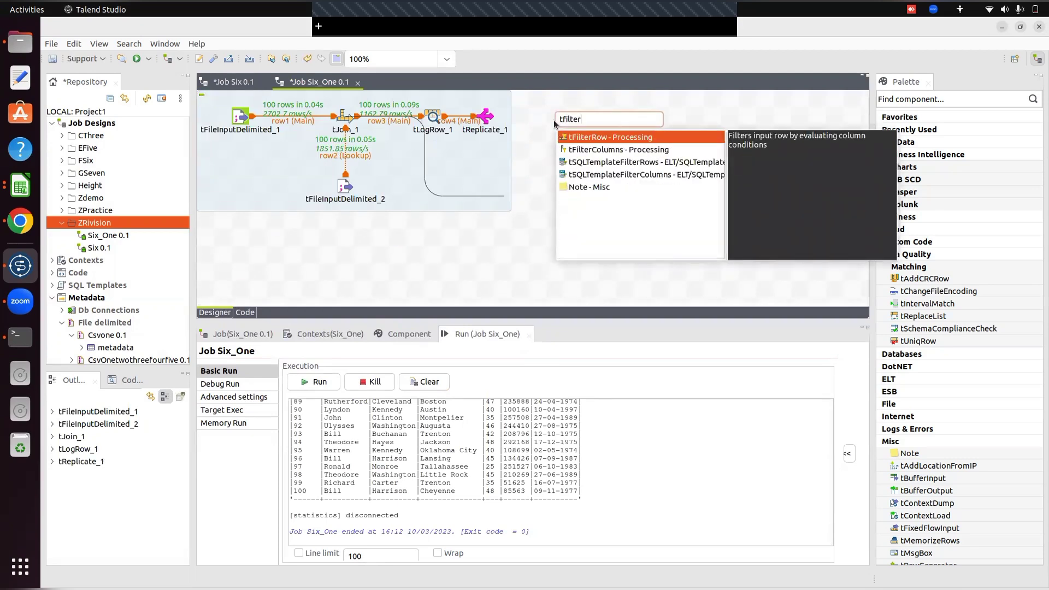
key("Return")
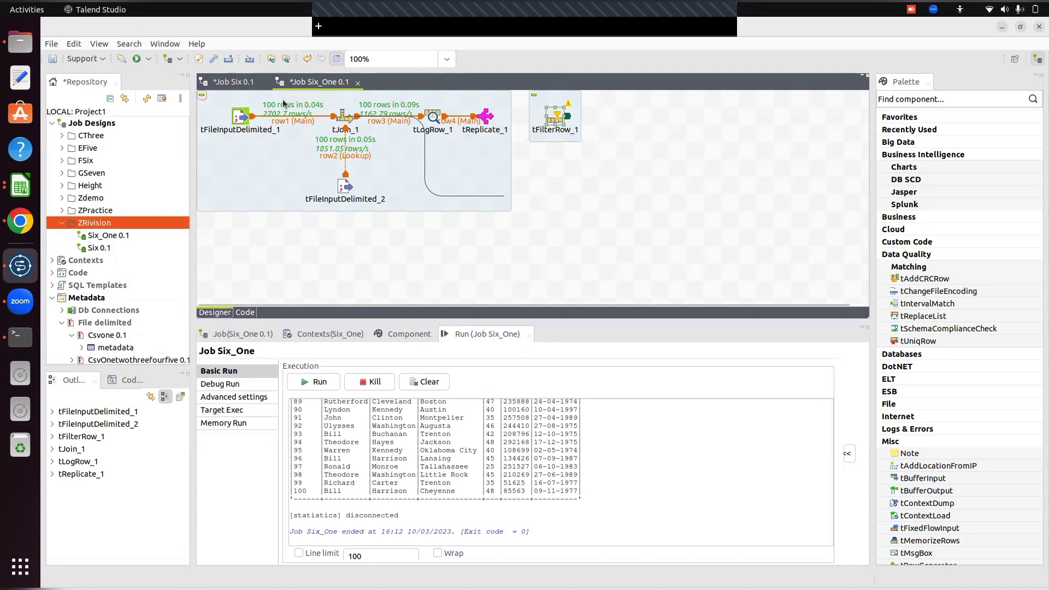
Step: Consult the Job Six note again and add a tAggregateRow component just below tFilterRow_1 in Job Six_One
left_click(236, 83)
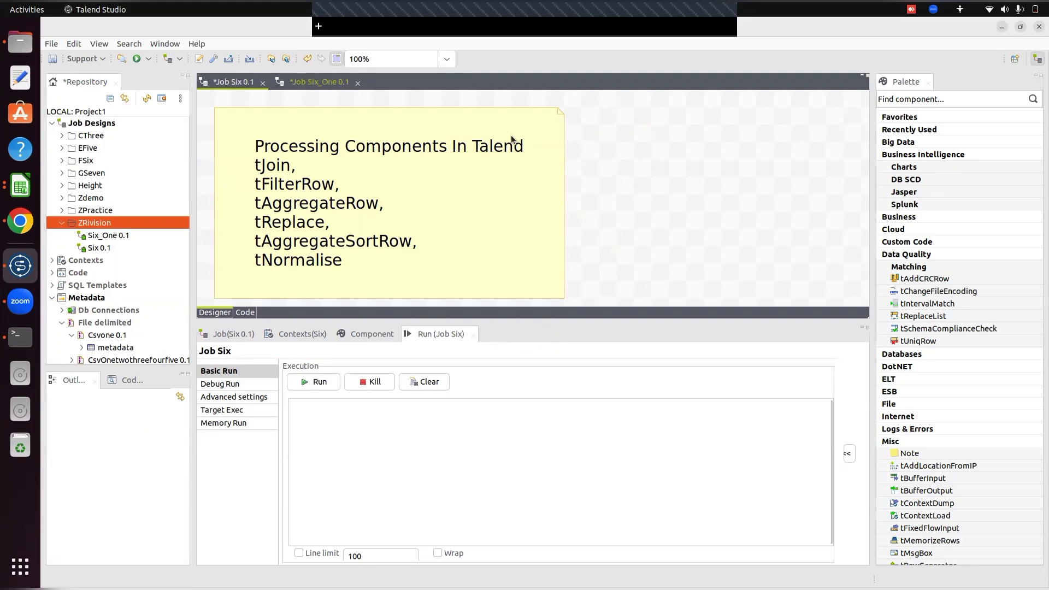
left_click(319, 82)
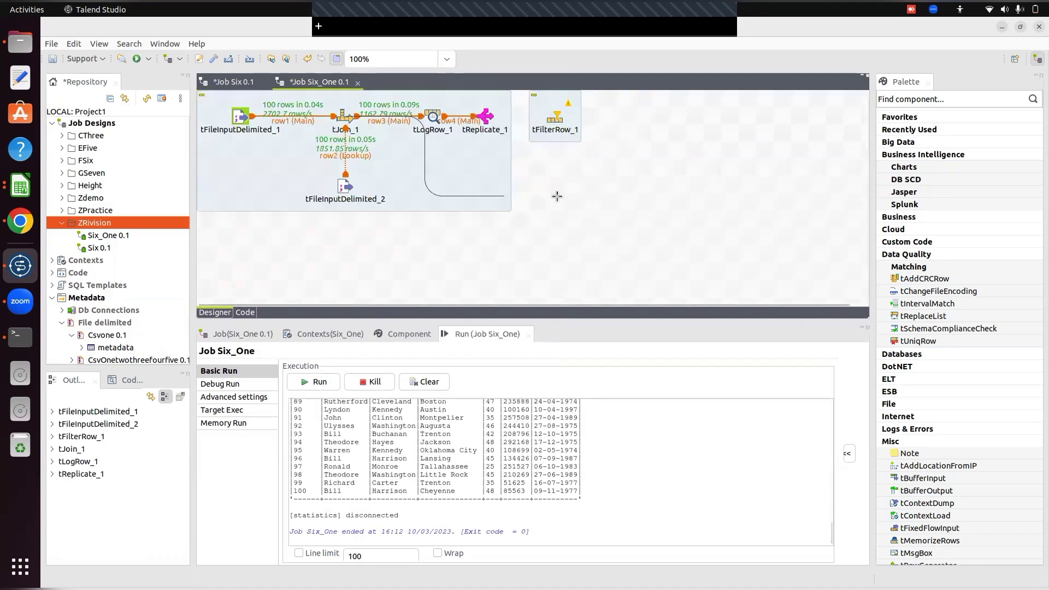
type("taggre")
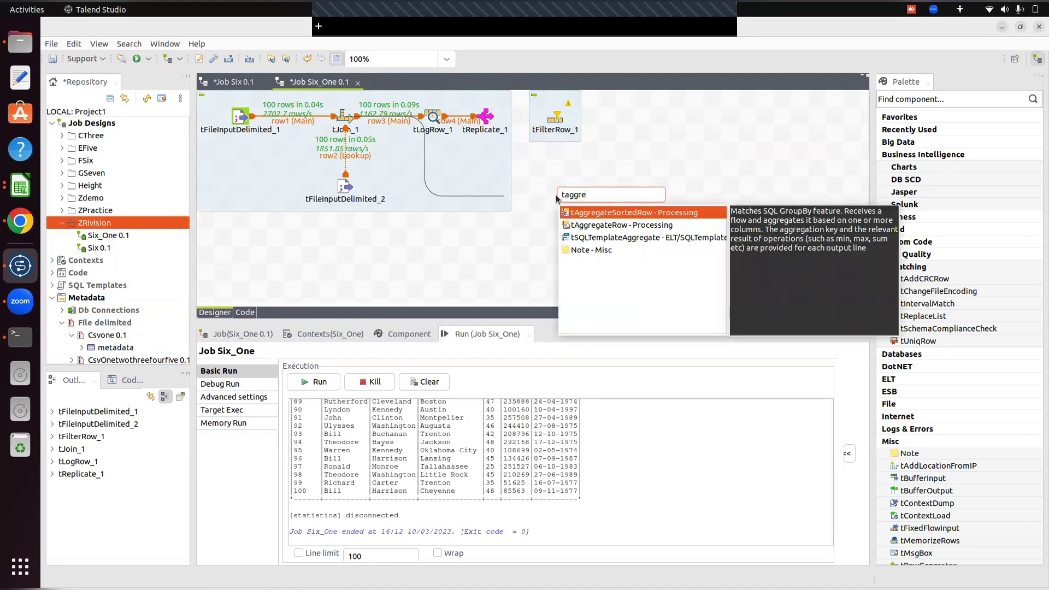
key("Down")
key("Return")
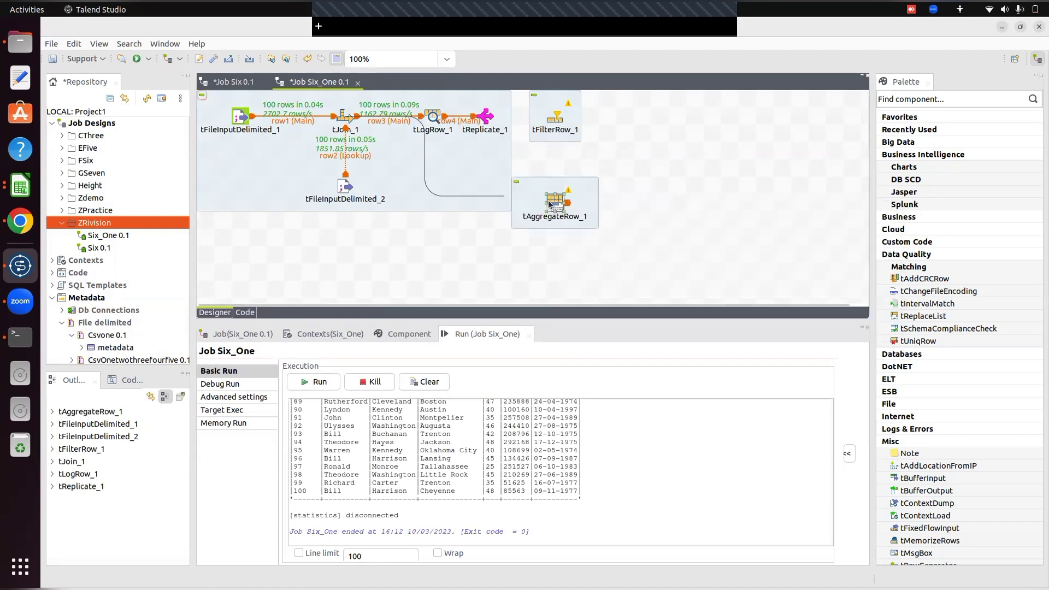
left_click_drag(549, 186, 548, 186)
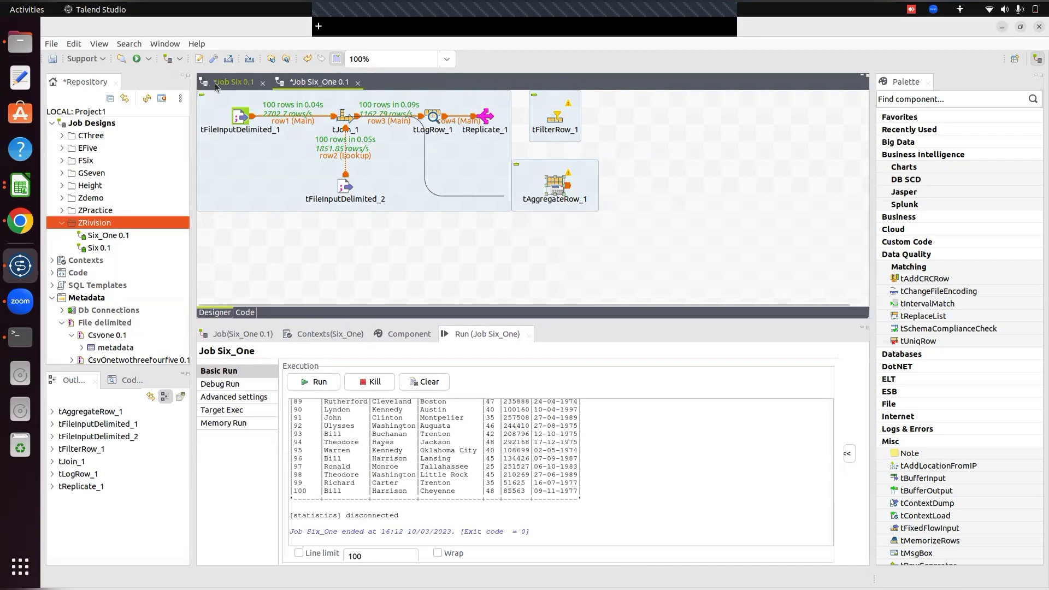
Step: Recheck the Job Six note and add a tSortRow component directly below tAggregateRow_1 in Job Six_One
left_click(232, 82)
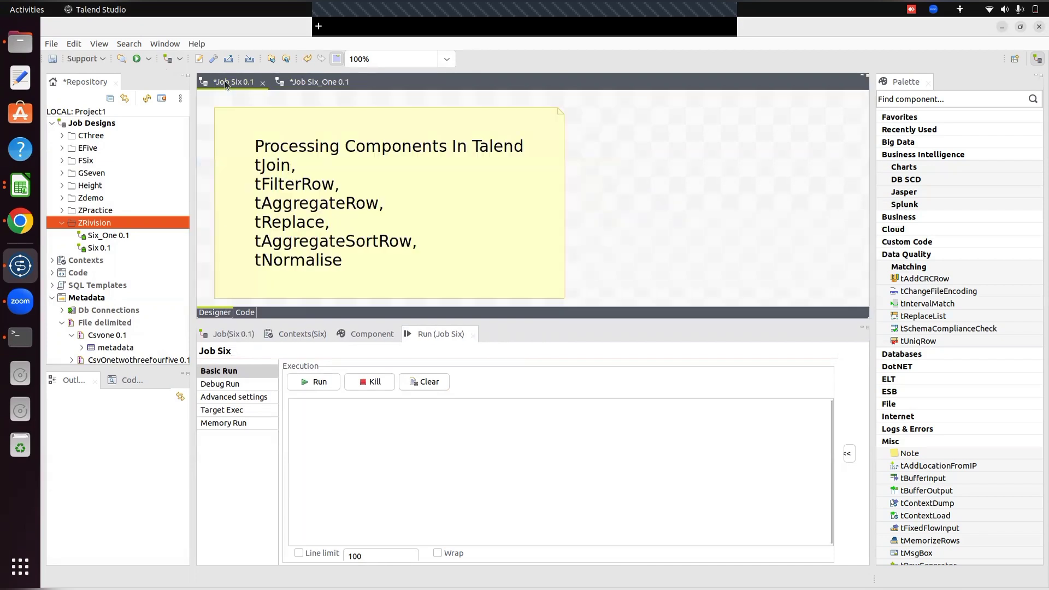
left_click(315, 82)
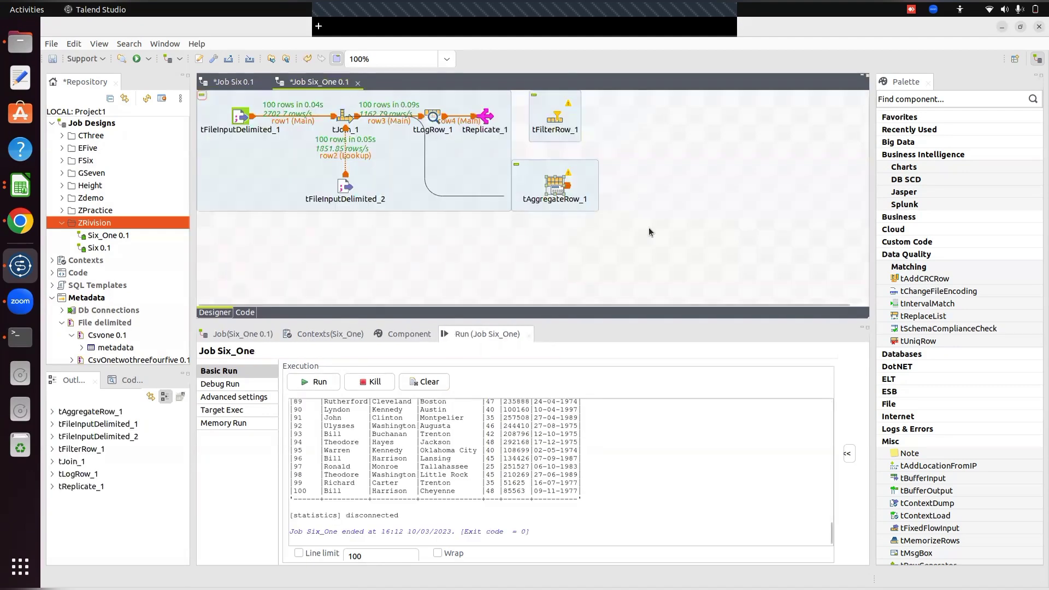
left_click(549, 241)
type("t")
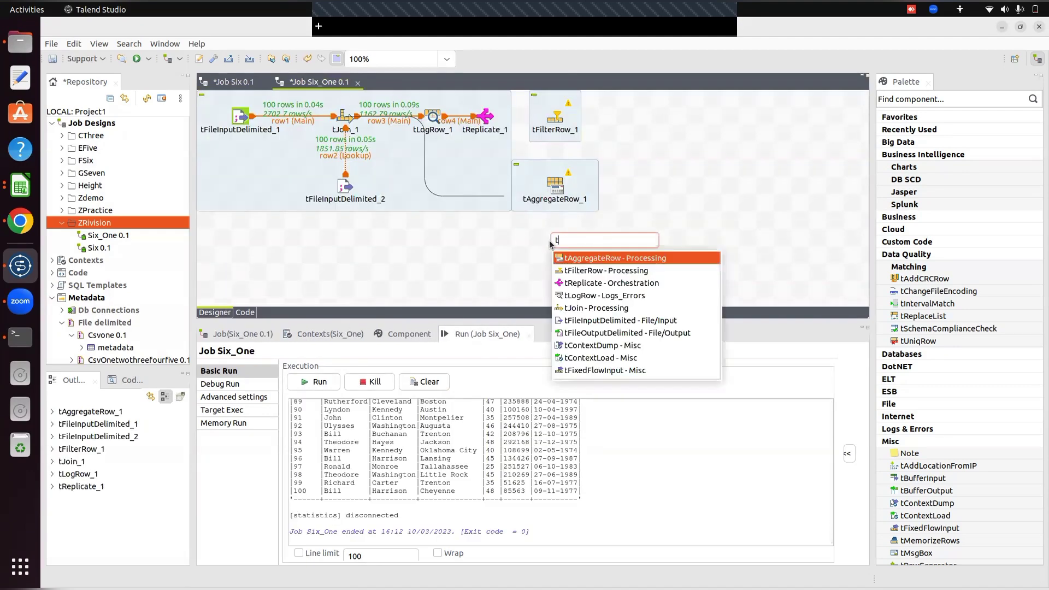
type("sort")
key("Return")
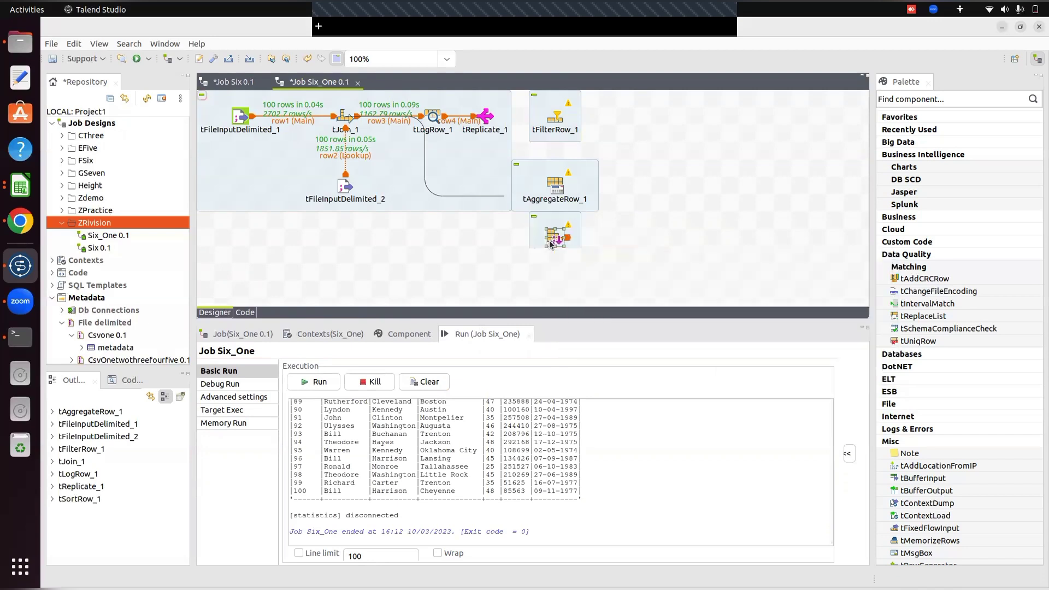
left_click_drag(663, 217, 555, 250)
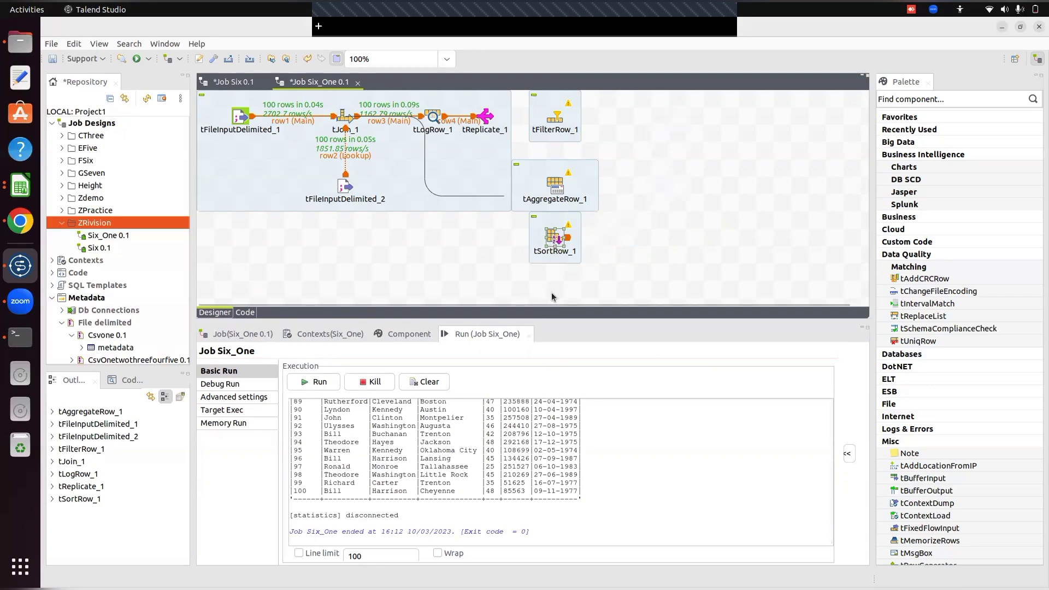
Step: Add a tAggregateSortedRow component below tSortRow_1
left_click_drag(540, 322, 553, 454)
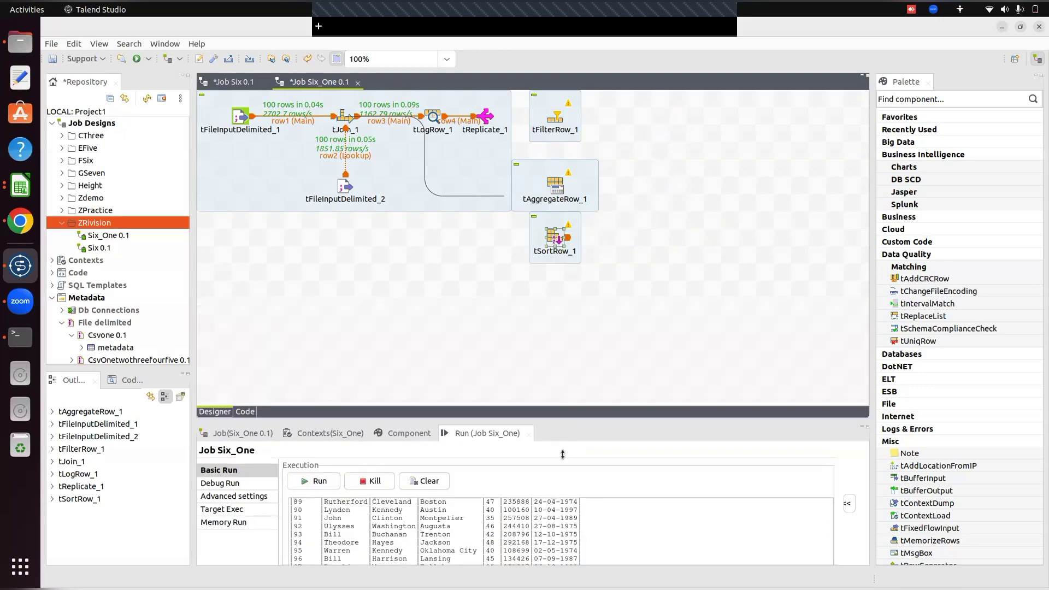
left_click(553, 306)
type("t")
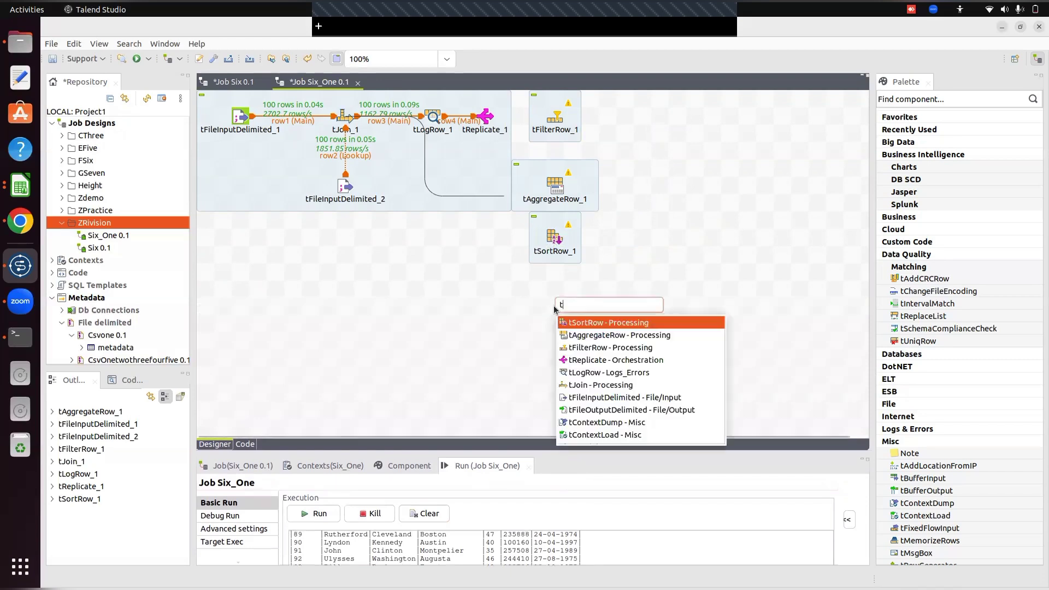
type("agg")
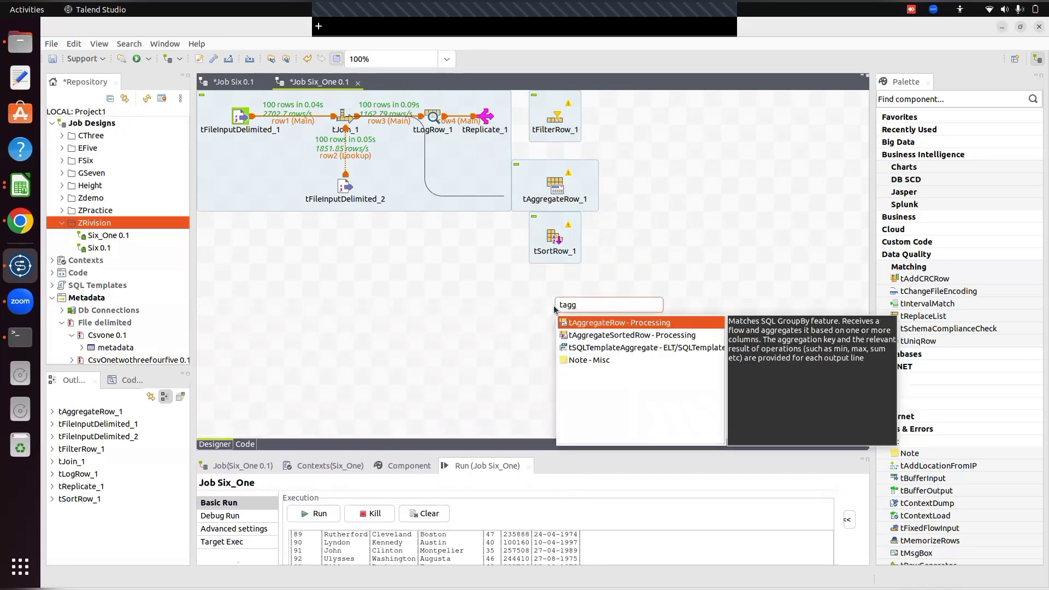
key("Down")
key("Return")
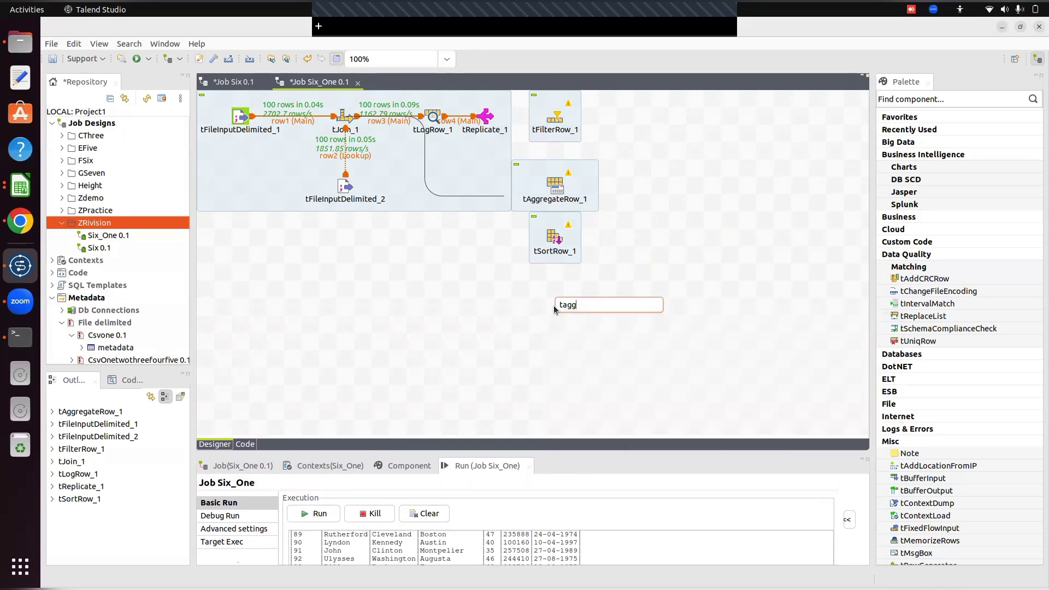
Step: Add a tReplace component below tAggregateSortedRow_1 and align it with the column of processing components
left_click(573, 371)
type("treplace")
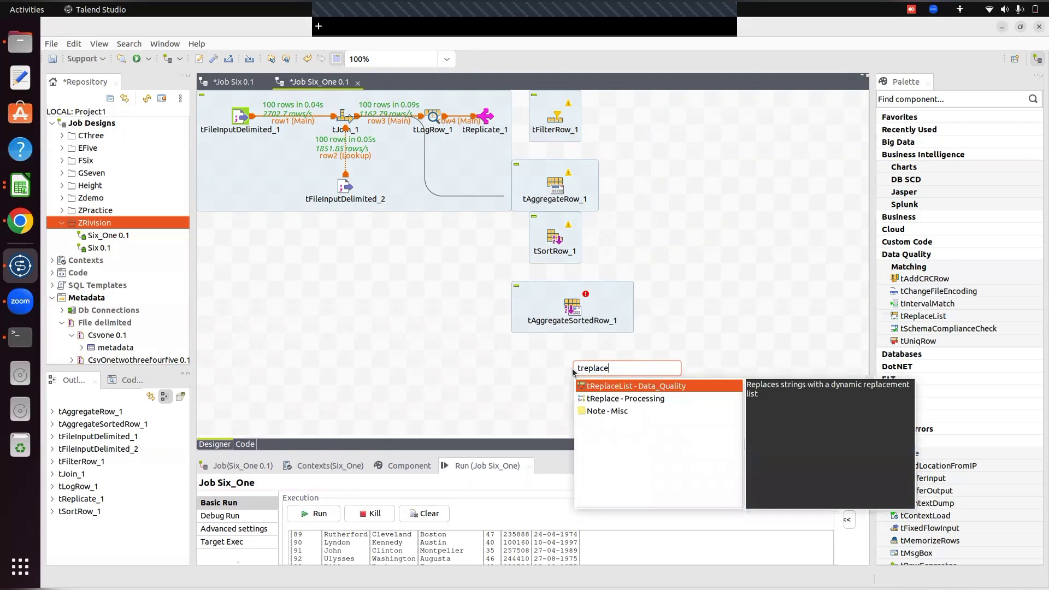
key("Down")
key("Return")
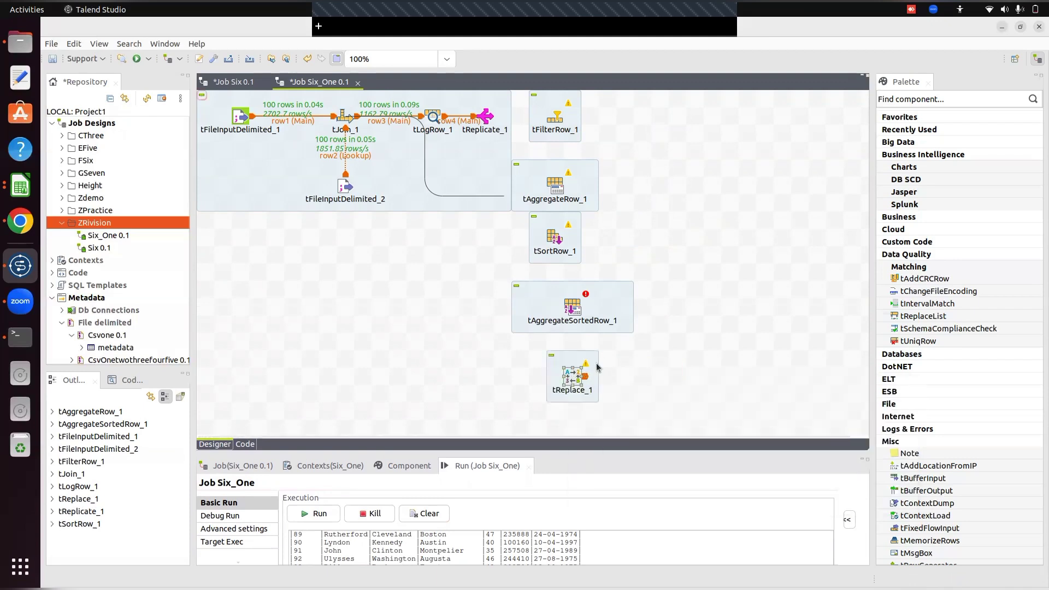
left_click_drag(552, 377, 546, 376)
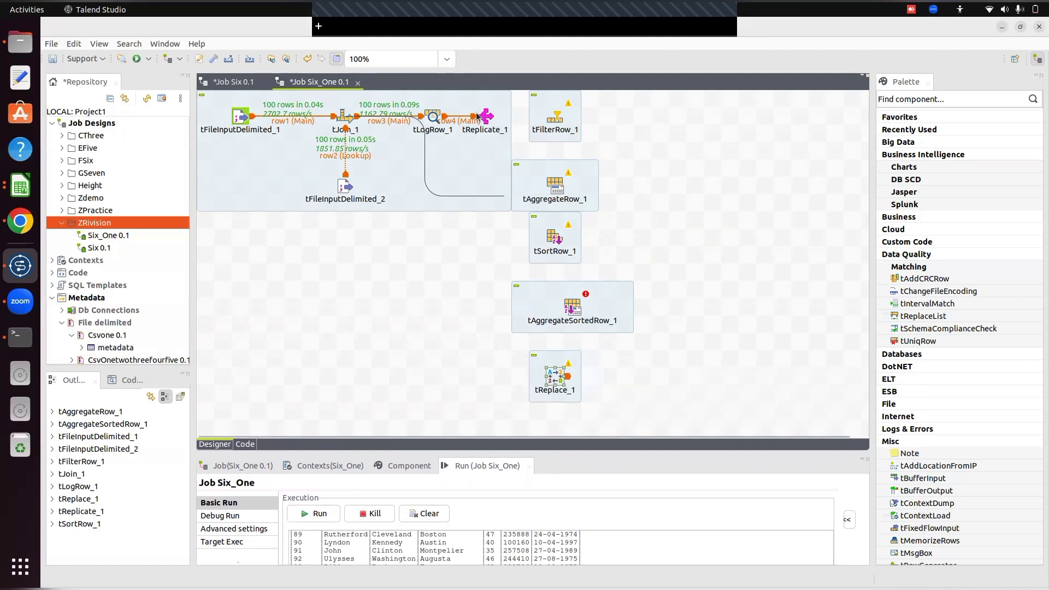
Step: Add three tLogRow components, one each beside tFilterRow_1, tAggregateRow_1 and tSortRow_1
left_click(671, 114)
type("tlog")
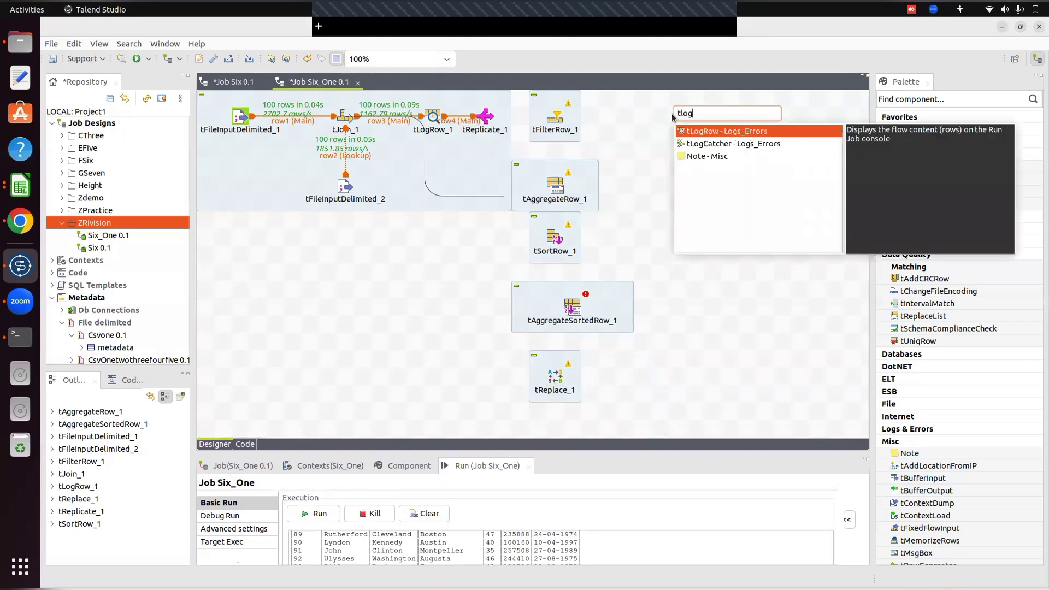
key("Return")
left_click(679, 187)
type("t")
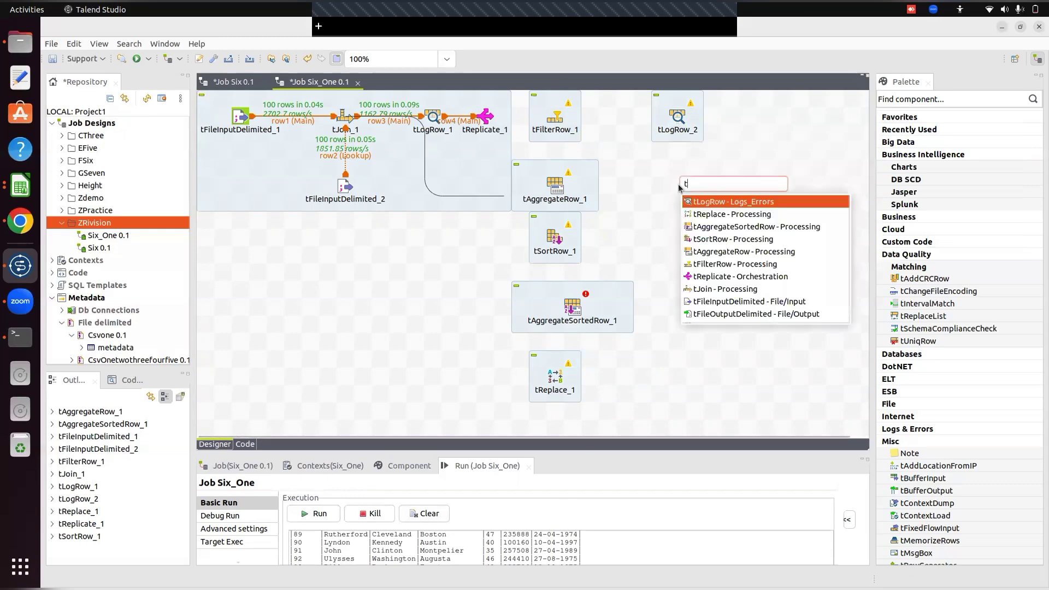
type("lo")
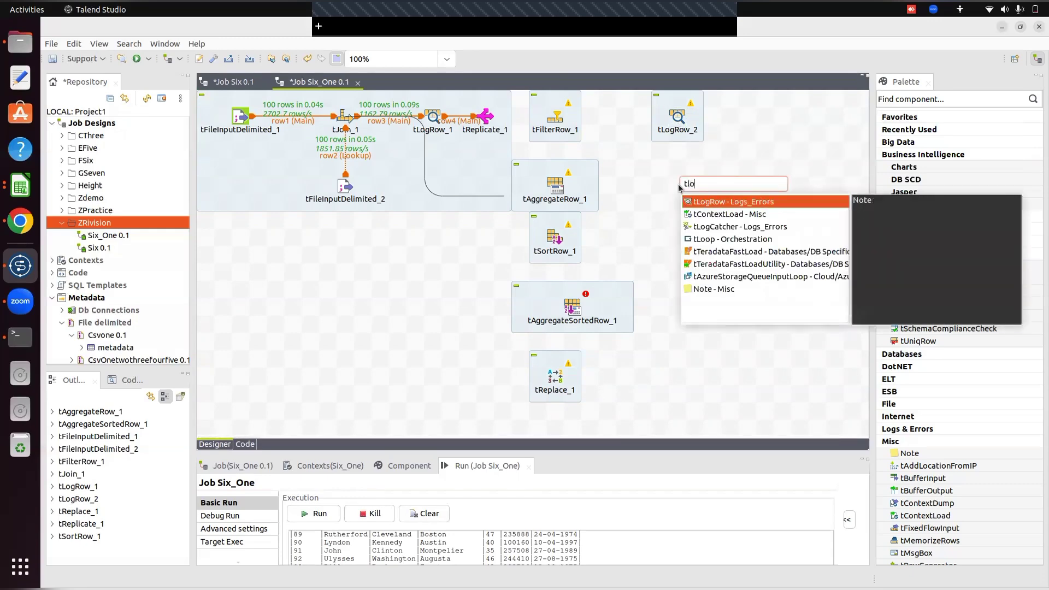
key("Return")
left_click(687, 245)
type("tlog")
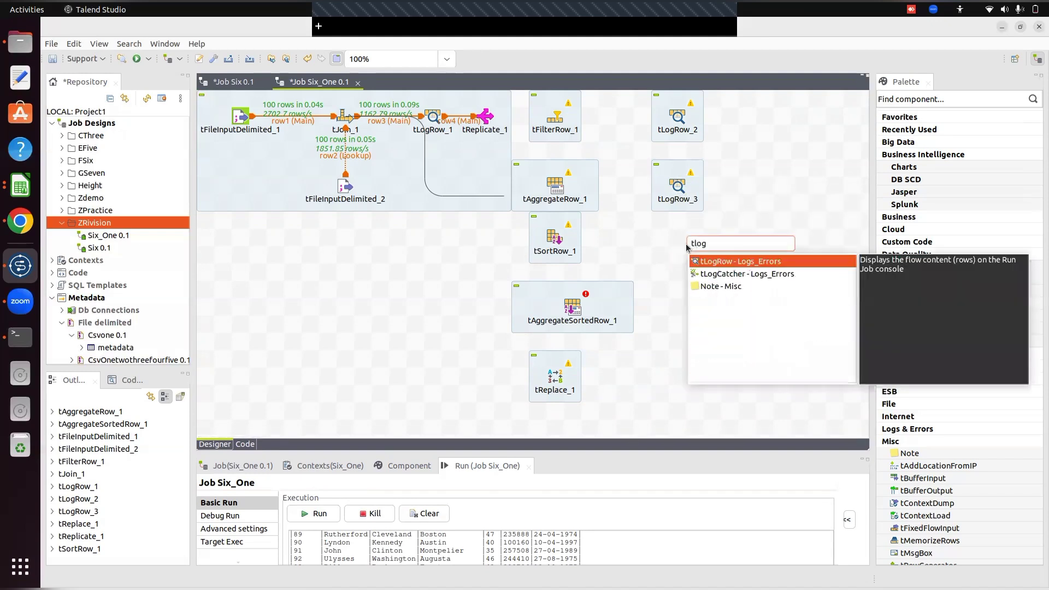
key("Return")
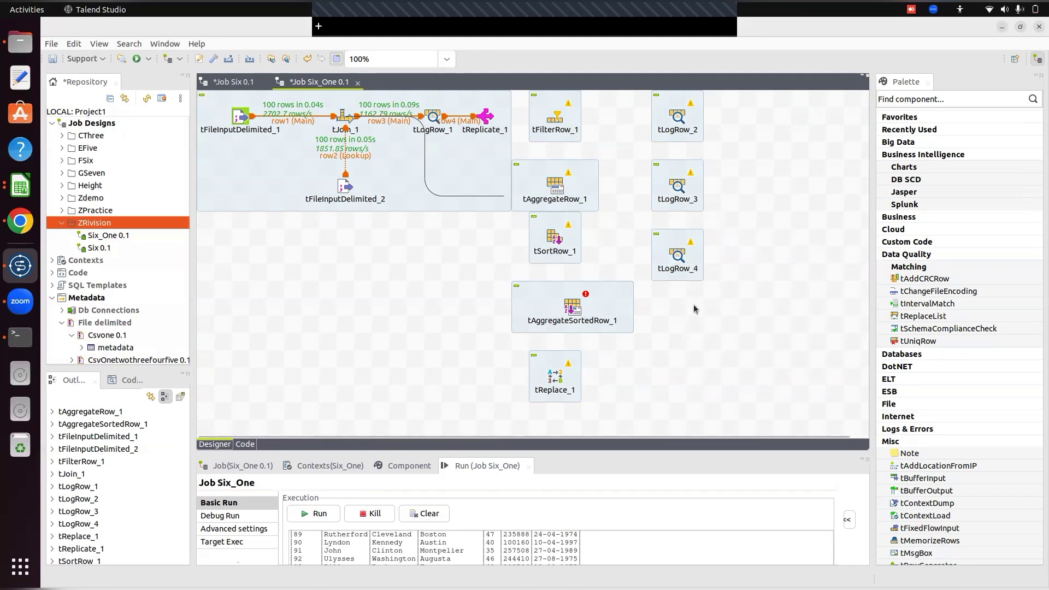
Step: Add two more tLogRow components, one beside tAggregateSortedRow_1 and one beside tReplace_1
type("tlog")
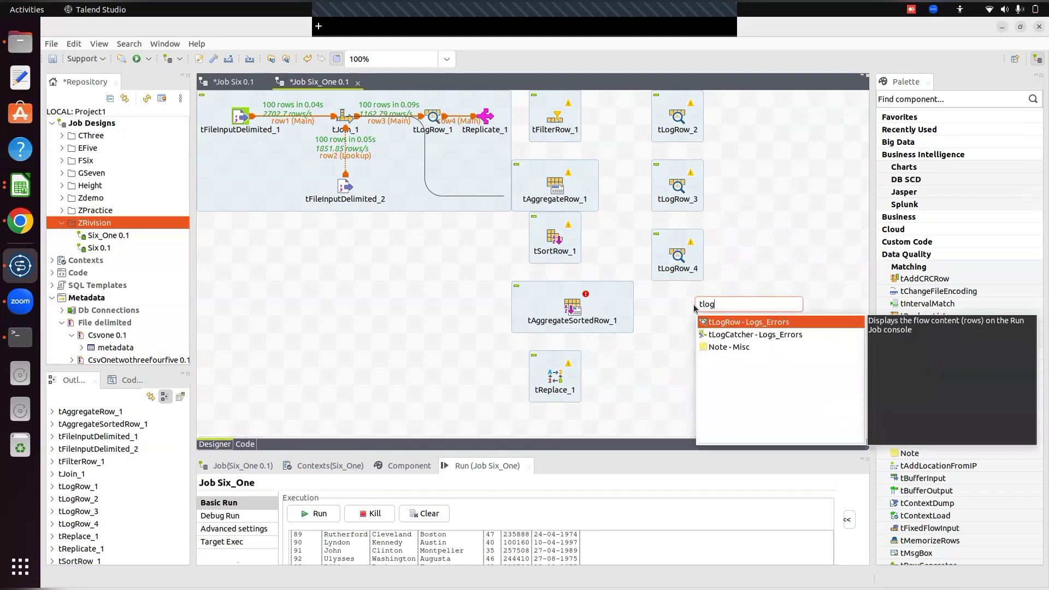
key("Return")
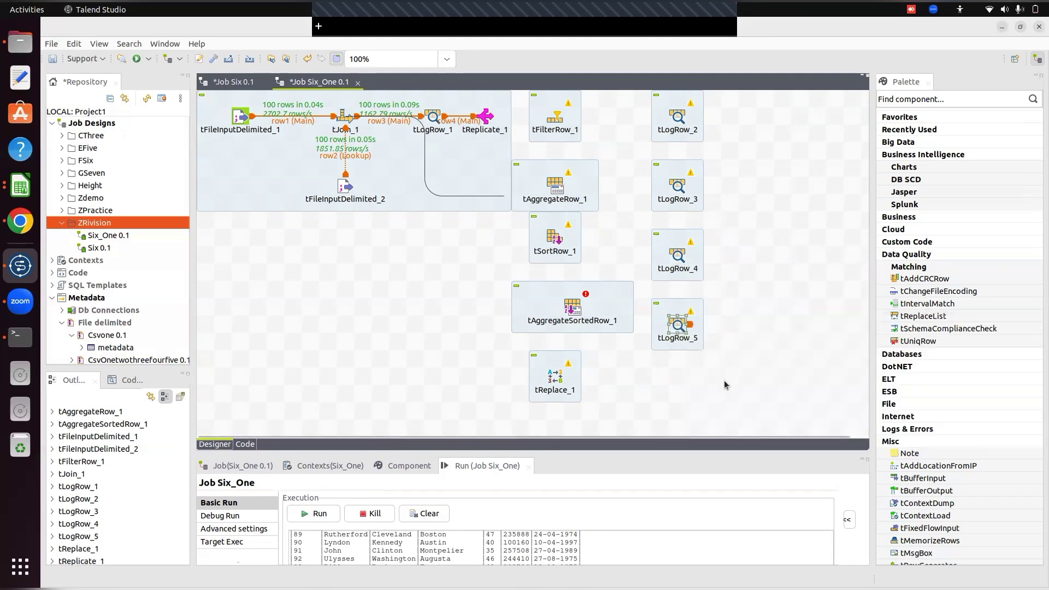
left_click(681, 381)
type("t")
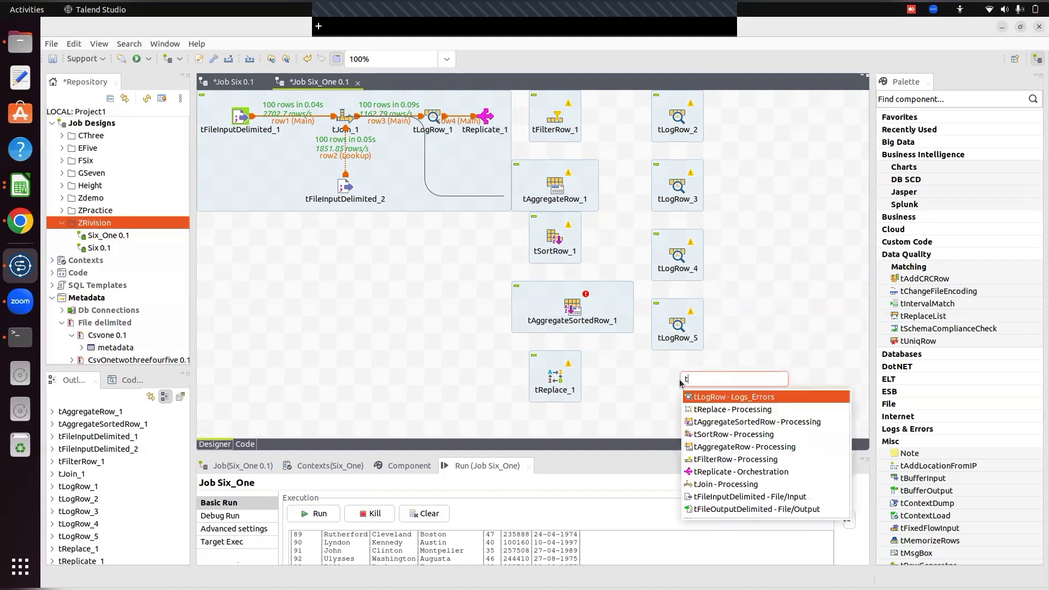
type("log")
key("Return")
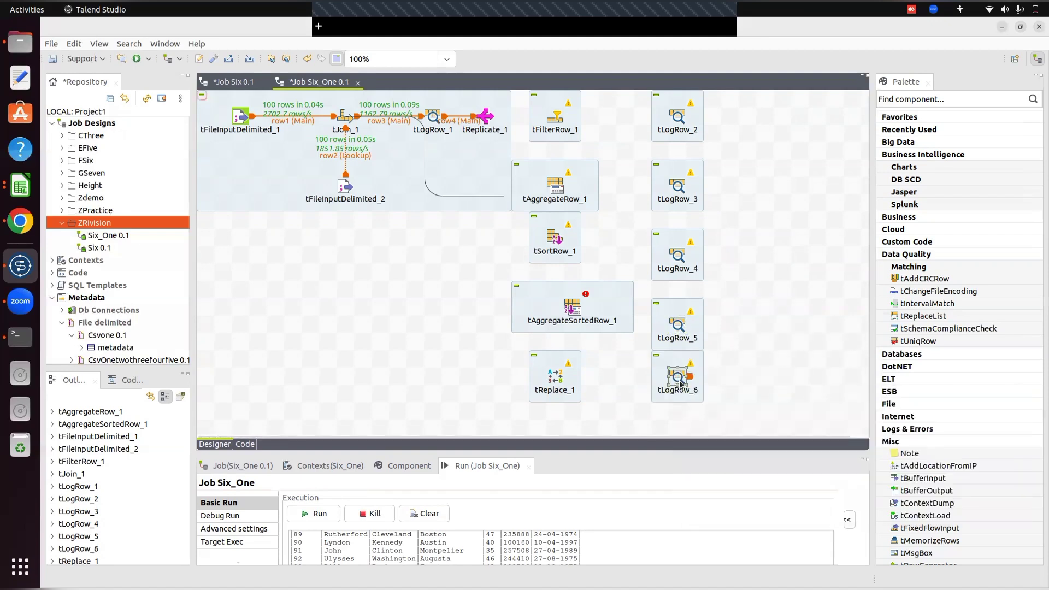
Step: Connect tReplicate_1 to tFilterRow_1 and to tAggregateRow_1 with Main row links
right_click(484, 120)
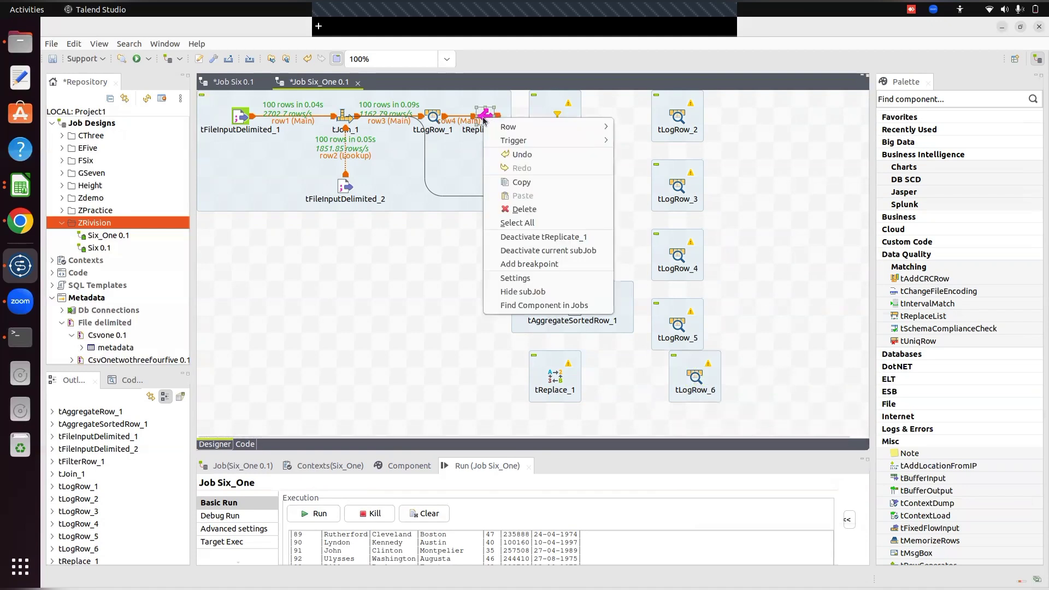
mouse_move(601, 127)
left_click(638, 127)
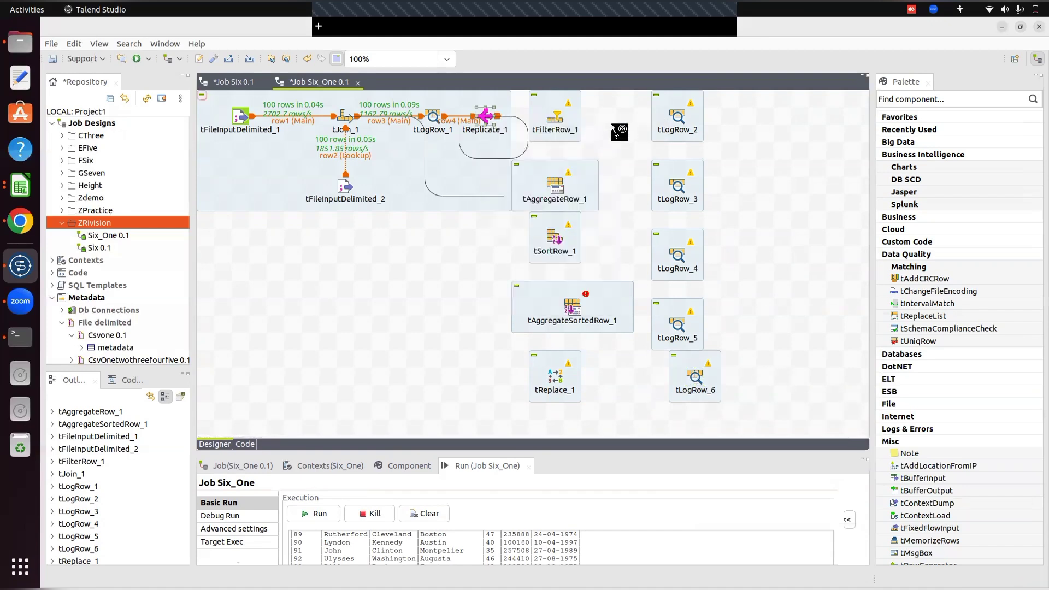
left_click(558, 117)
right_click(483, 117)
mouse_move(508, 122)
left_click(636, 122)
left_click(549, 189)
Step: Connect tReplicate_1 to tSortRow_1 and to tAggregateSortedRow_1 with Main row links
right_click(482, 121)
mouse_move(537, 133)
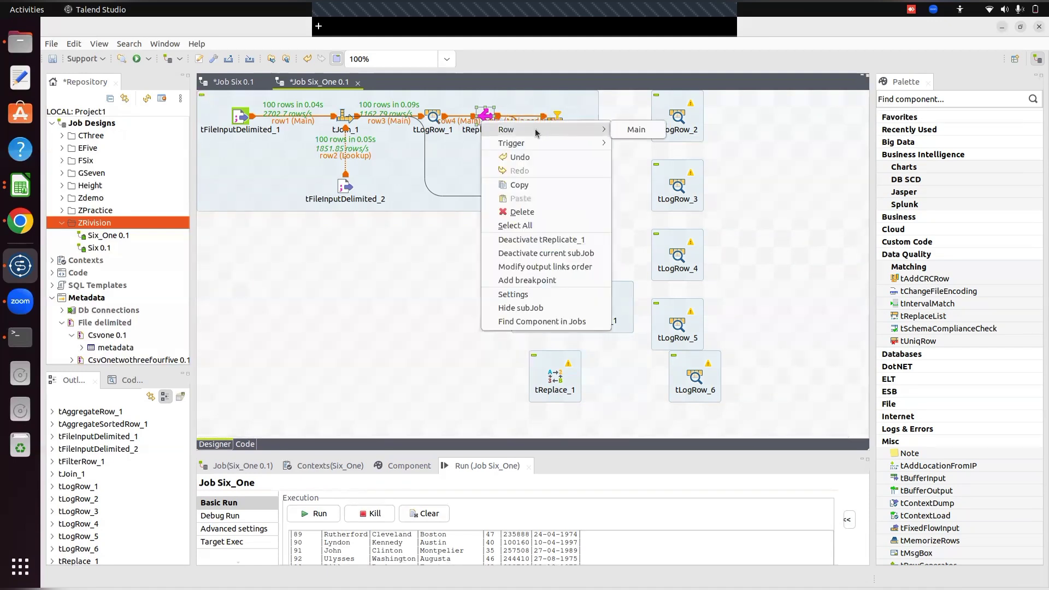
left_click(637, 129)
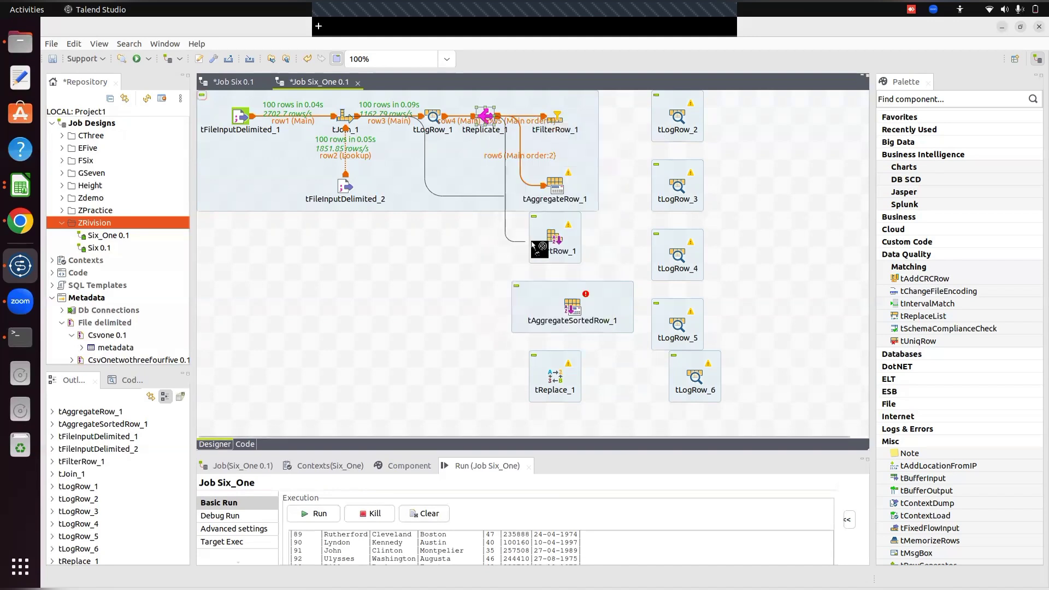
left_click(553, 242)
right_click(486, 115)
mouse_move(547, 122)
left_click(663, 125)
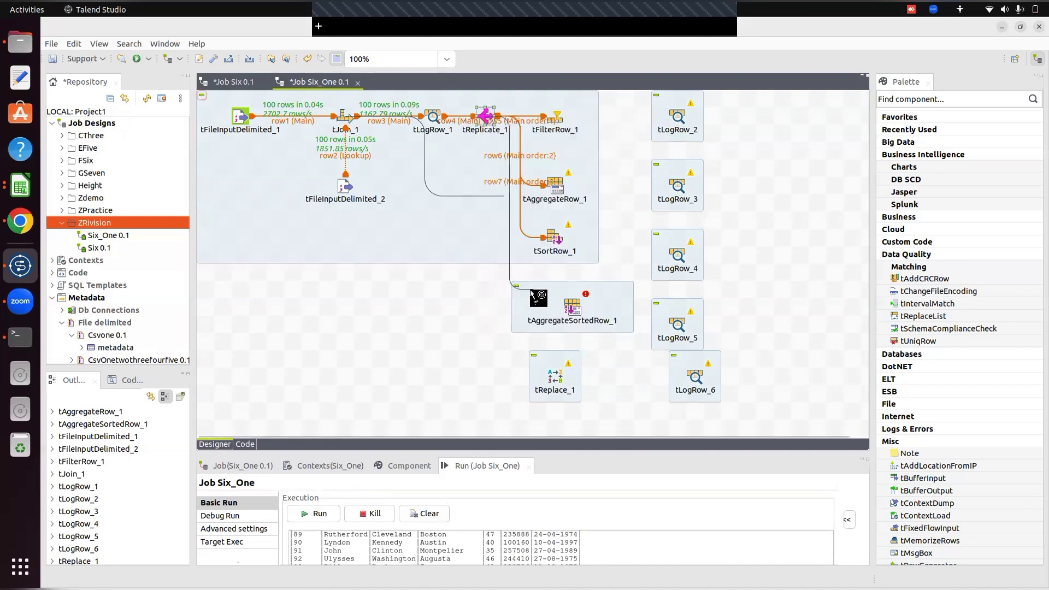
left_click(571, 309)
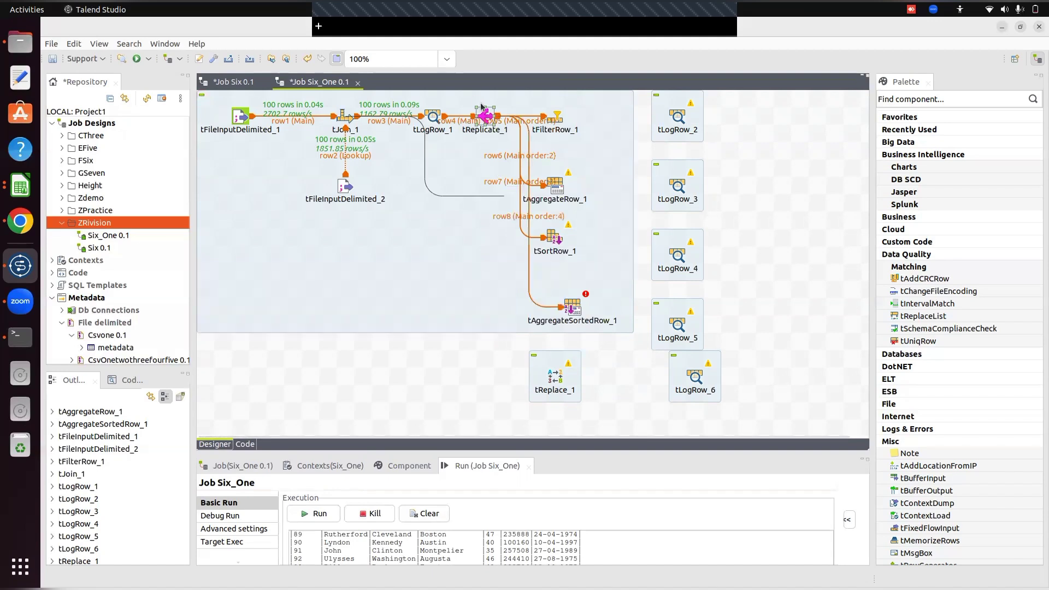
Step: Connect tReplicate_1 to tReplace_1 with a Main row link and clear the previous run output
right_click(487, 121)
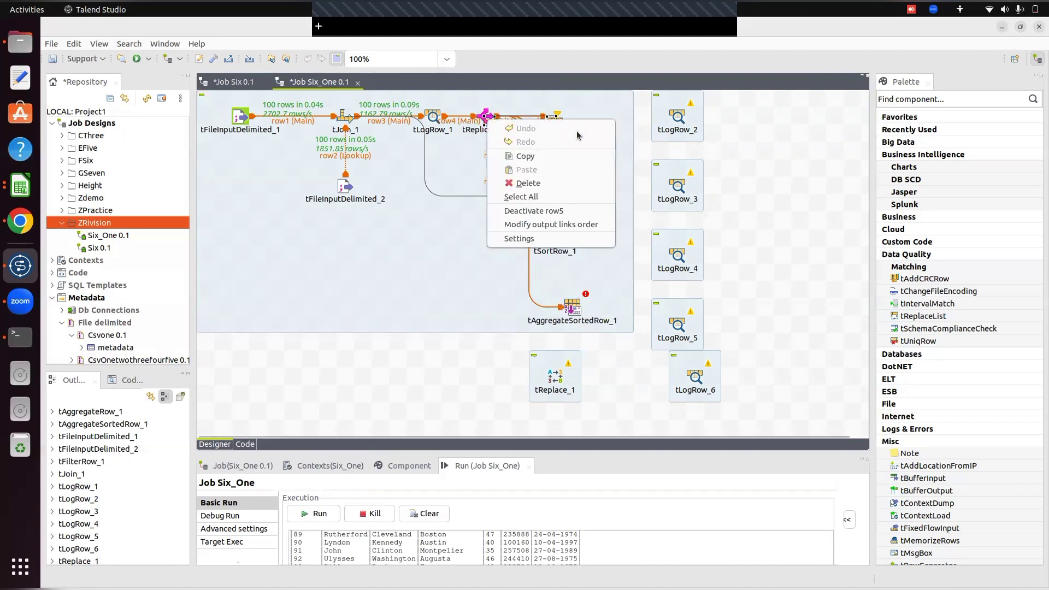
key("Escape")
right_click(486, 118)
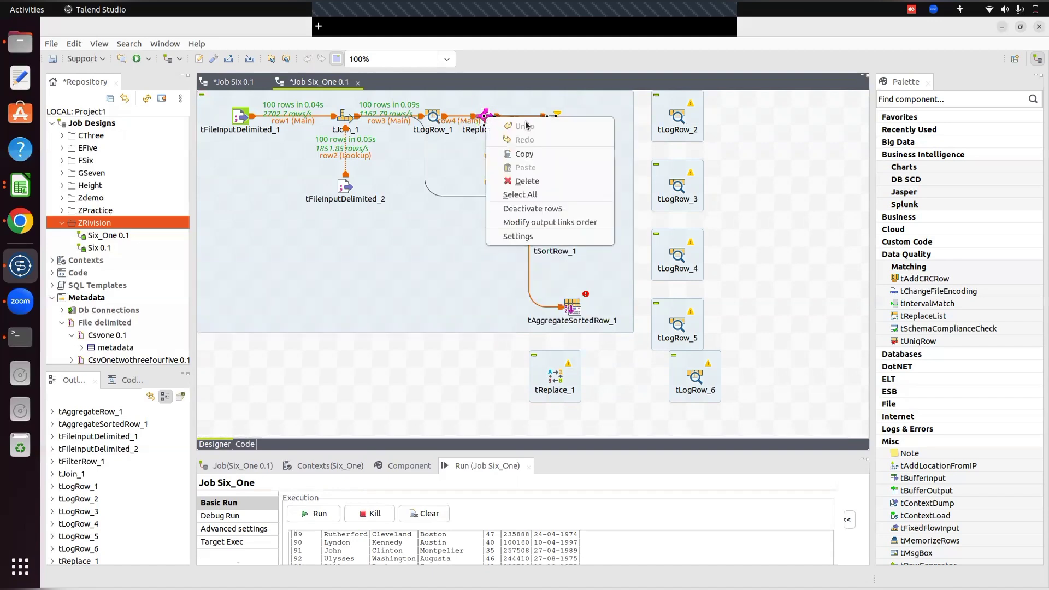
left_click(479, 117)
left_click(484, 113)
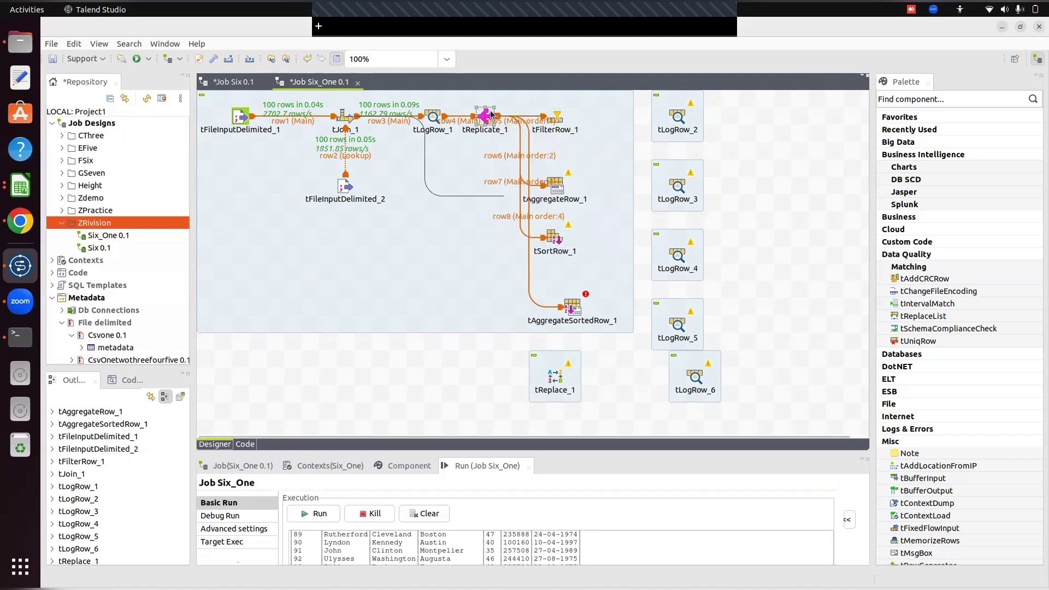
right_click(486, 117)
mouse_move(607, 123)
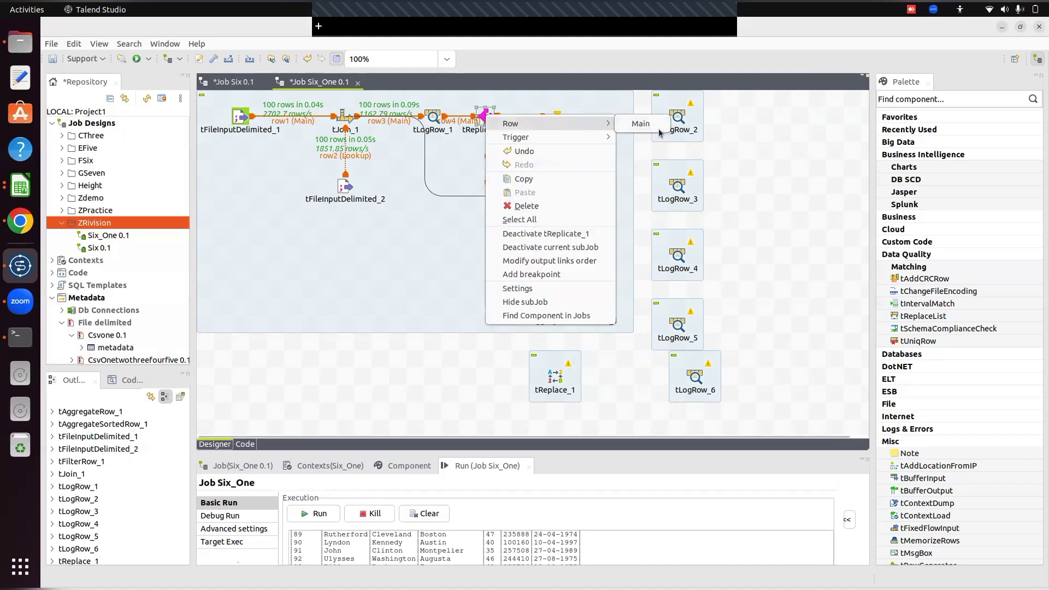
left_click(640, 124)
left_click(555, 380)
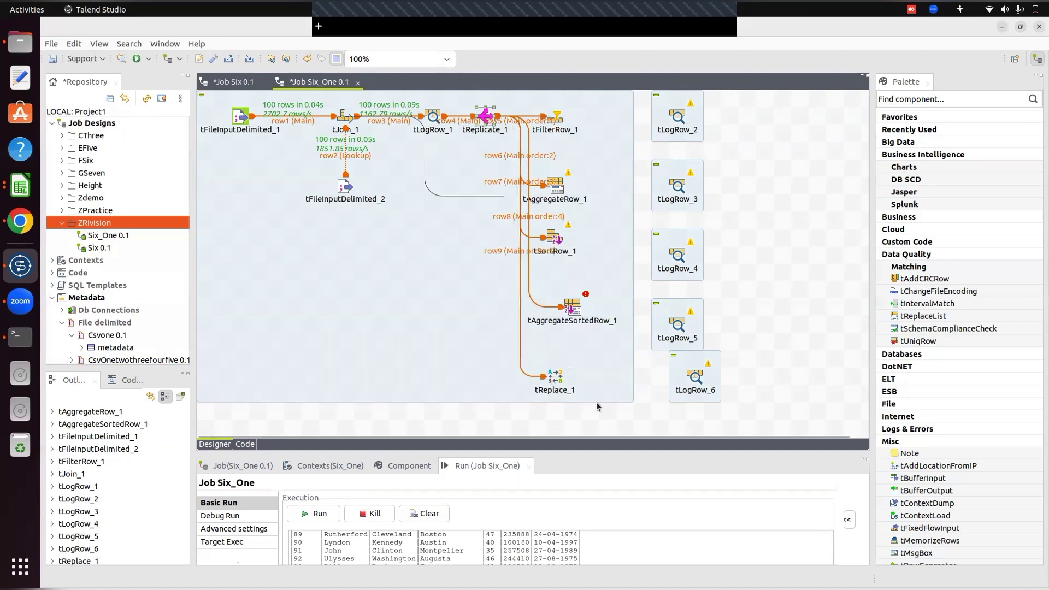
left_click(422, 514)
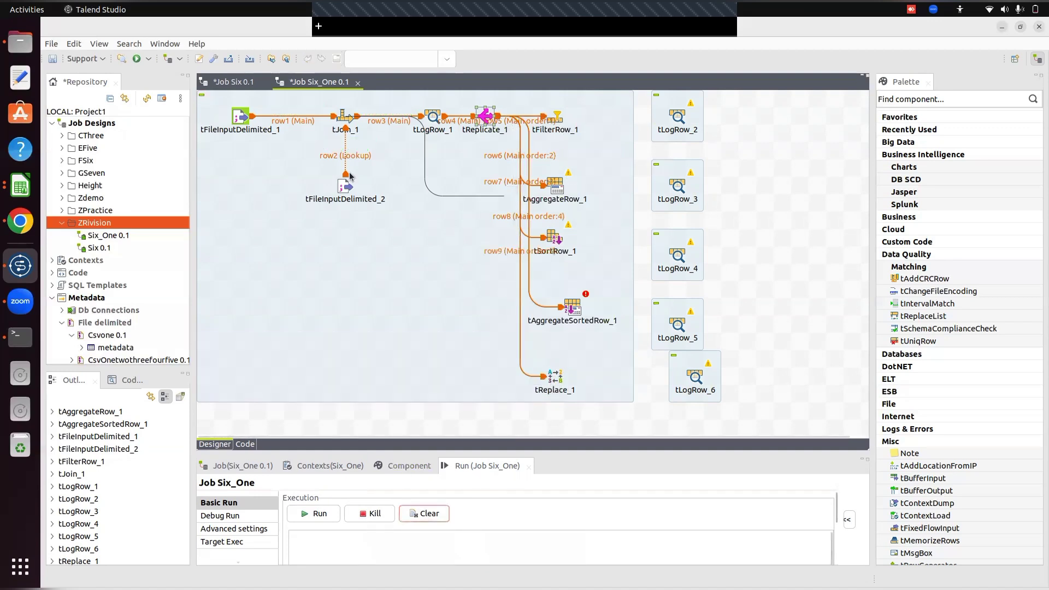
Step: Connect tFilterRow_1 to tLogRow_2 with a Filter row link
left_click(558, 119)
right_click(558, 119)
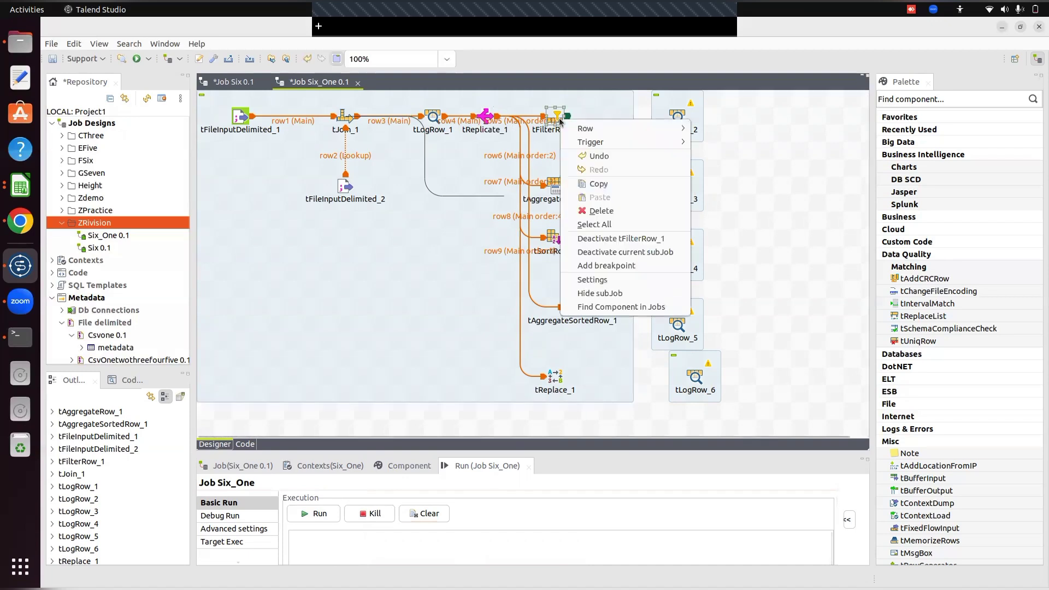
mouse_move(605, 130)
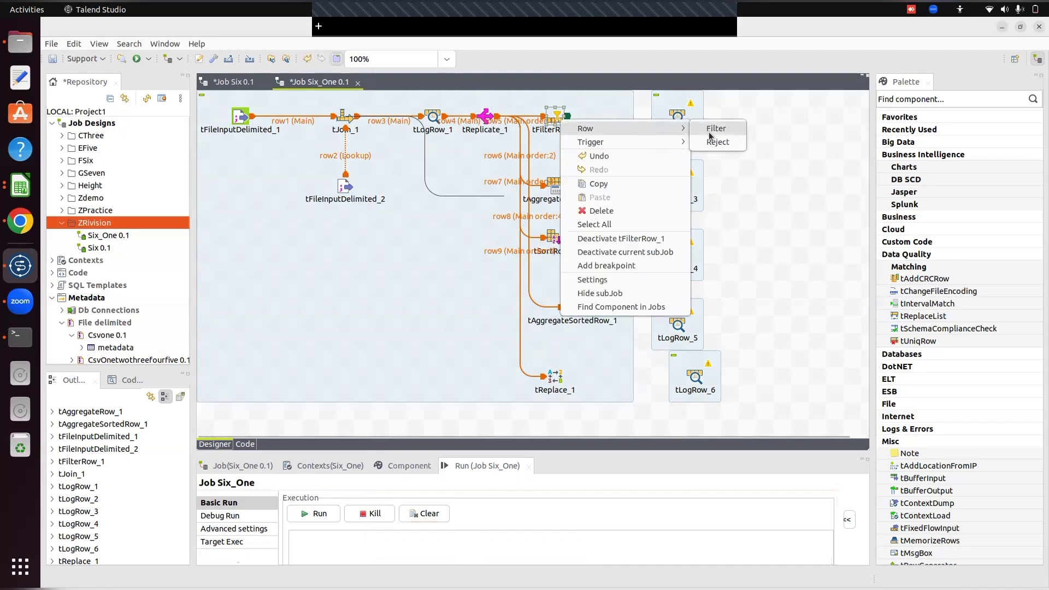
left_click(713, 130)
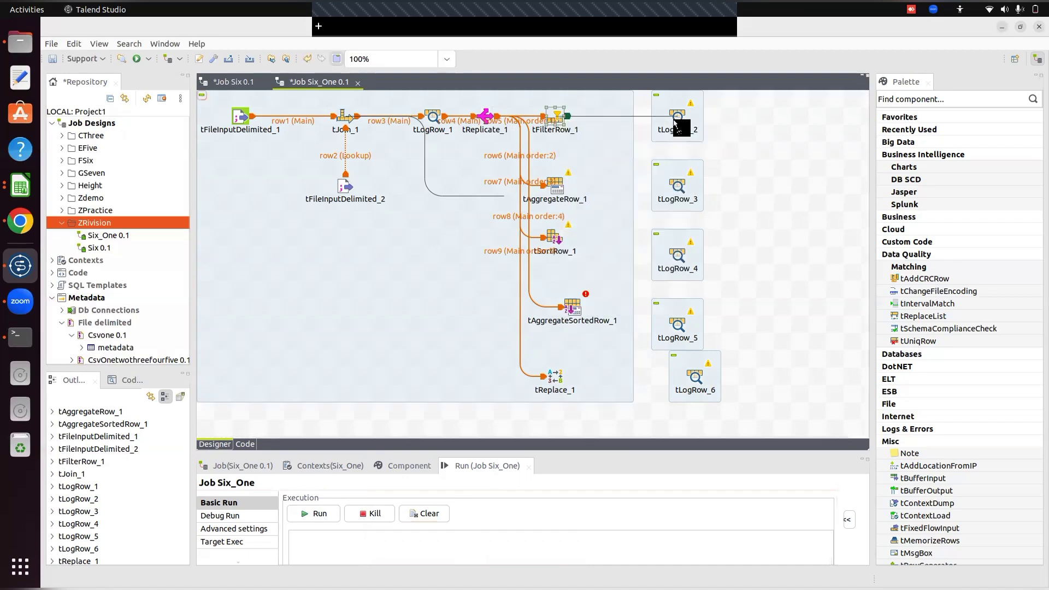
left_click(678, 117)
Step: Connect tAggregateRow_1 to tLogRow_3 with a Main row link
left_click(560, 186)
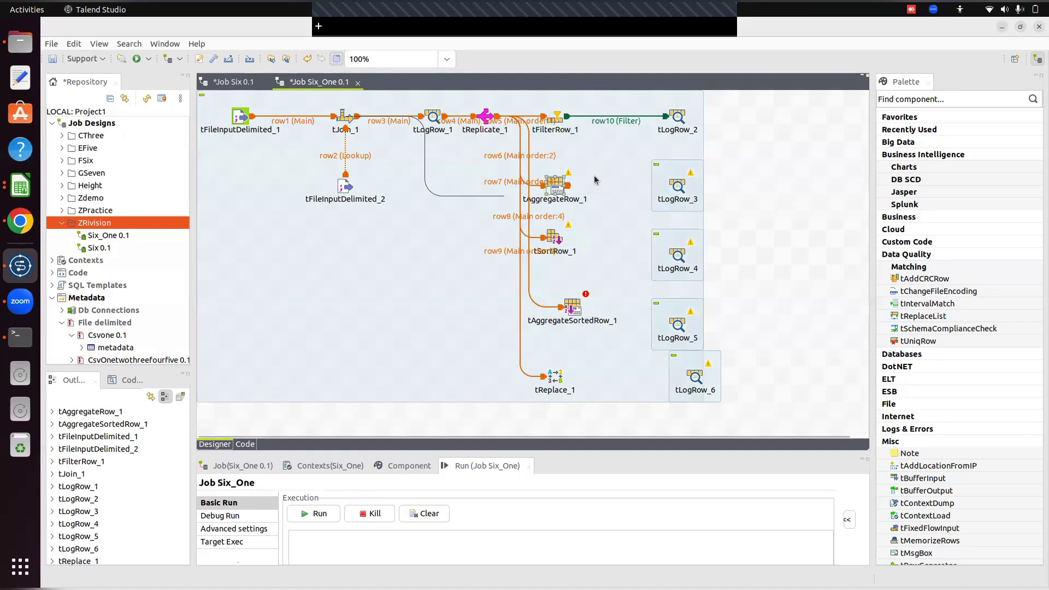
right_click(558, 184)
mouse_move(605, 190)
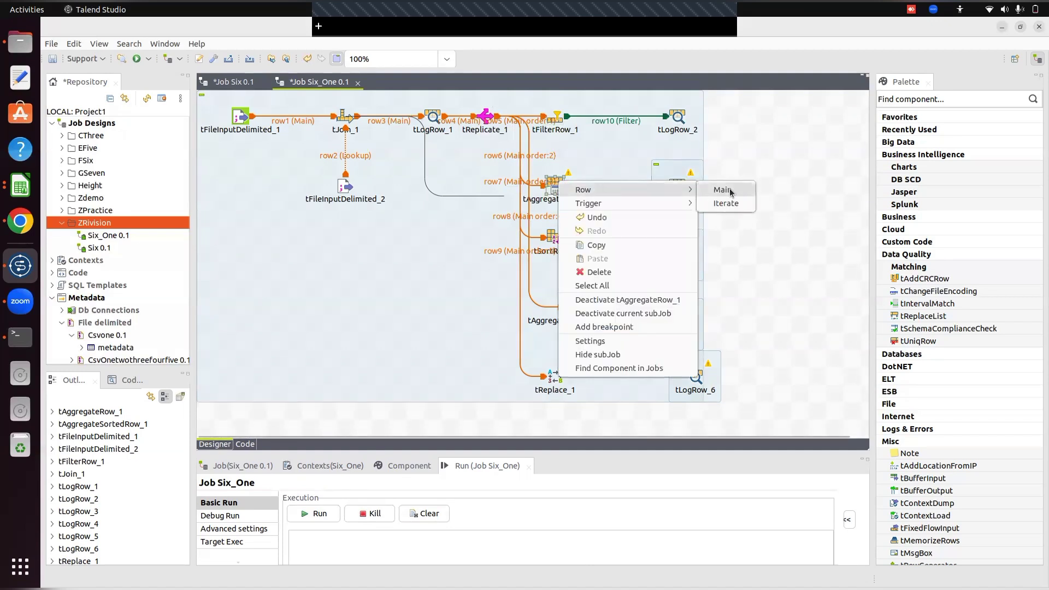
left_click(716, 194)
left_click(677, 187)
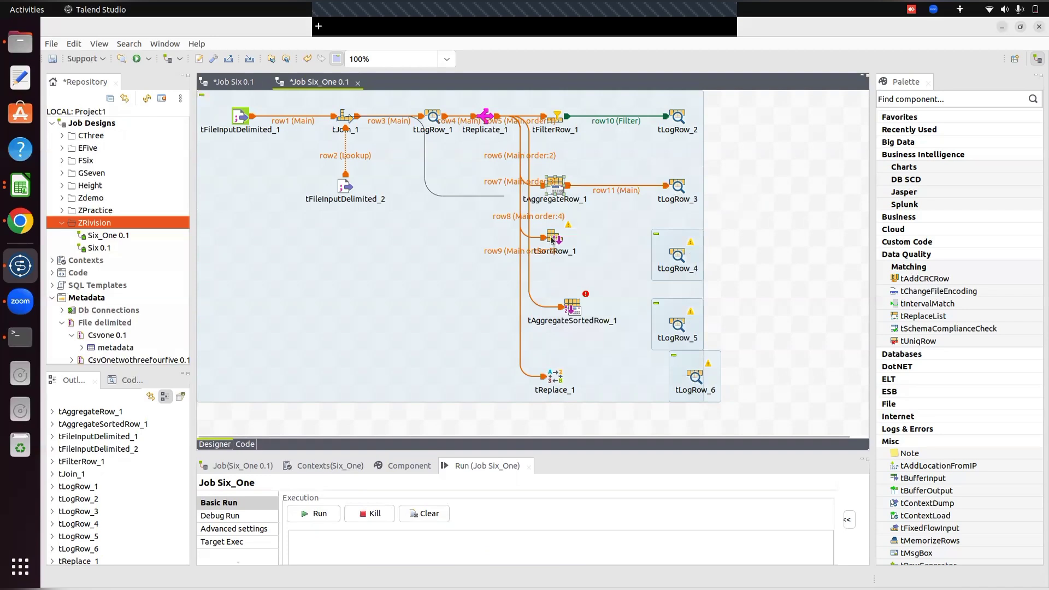
Step: Align tSortRow_1 level with tLogRow_4 and connect the two with a Main row link
left_click(556, 254)
right_click(559, 254)
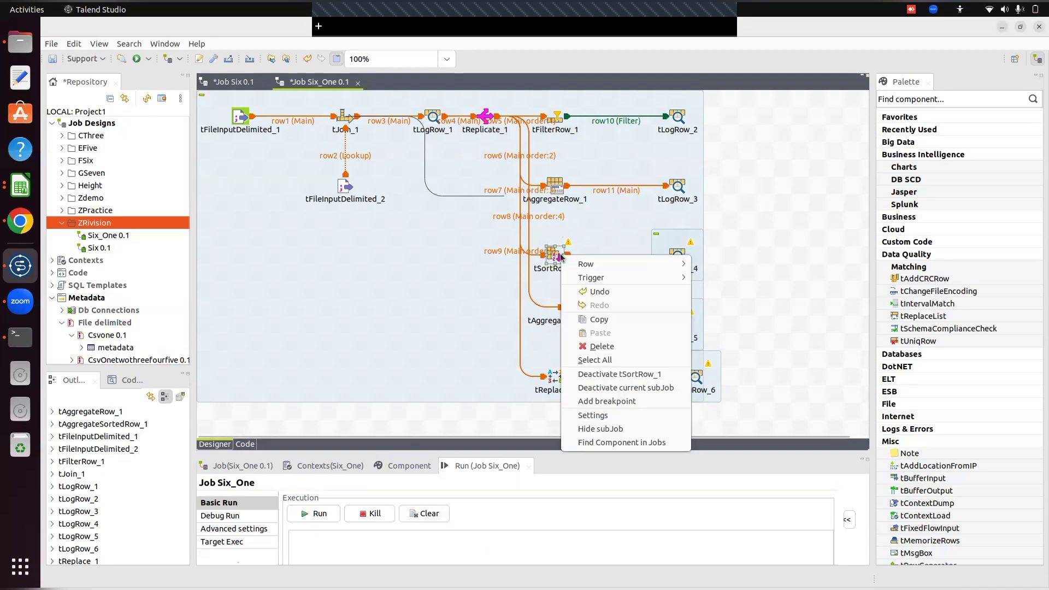
mouse_move(609, 264)
left_click(716, 265)
left_click(676, 255)
Step: Align tLogRow_5 level with tAggregateSortedRow_1 and connect tAggregateSortedRow_1 to it with a Main row link
left_click_drag(678, 326, 687, 309)
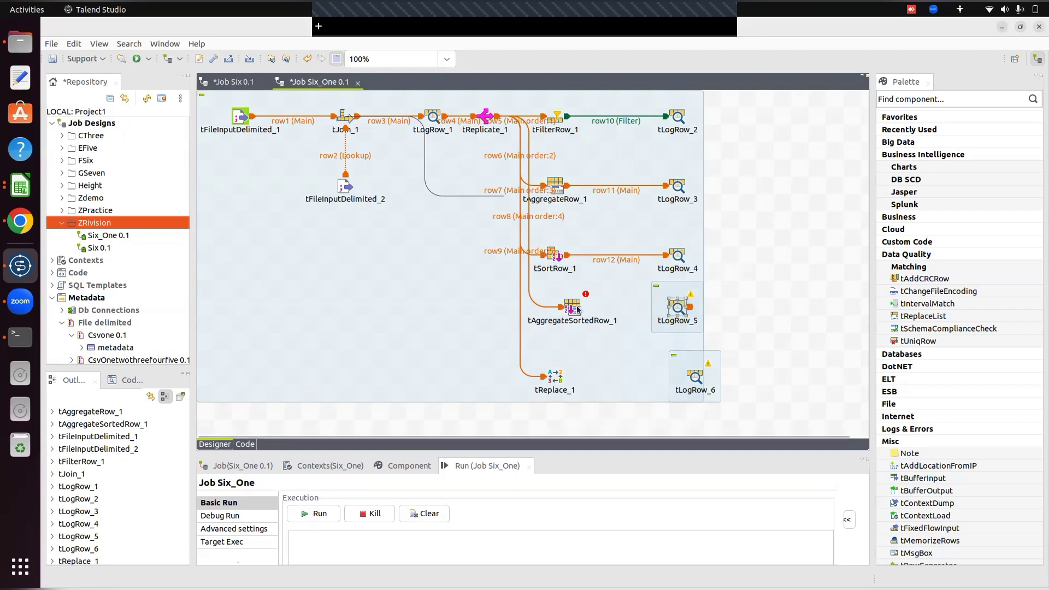
right_click(578, 309)
mouse_move(603, 312)
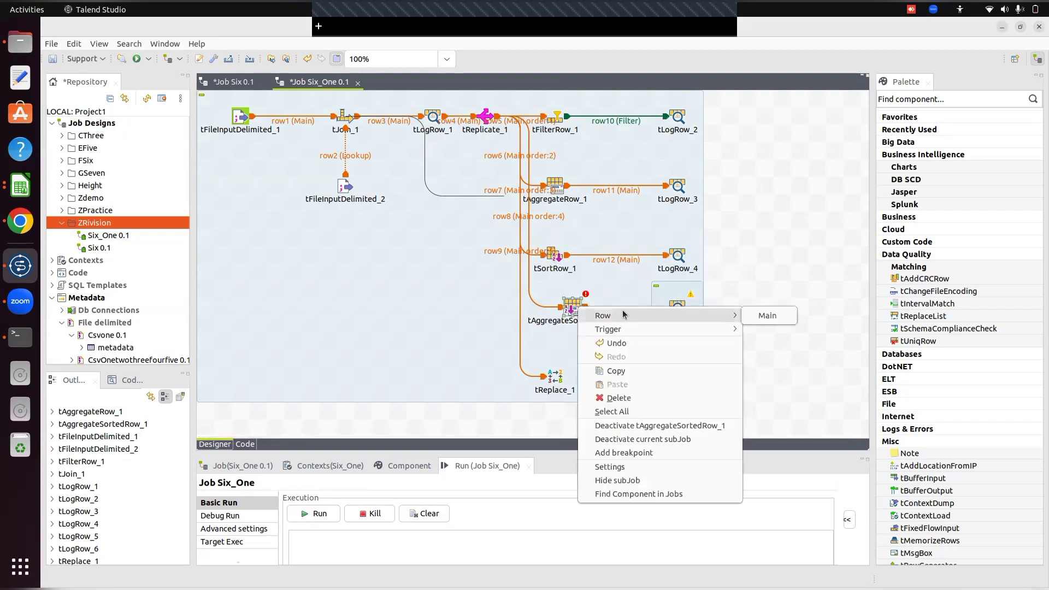
left_click(770, 312)
left_click(695, 310)
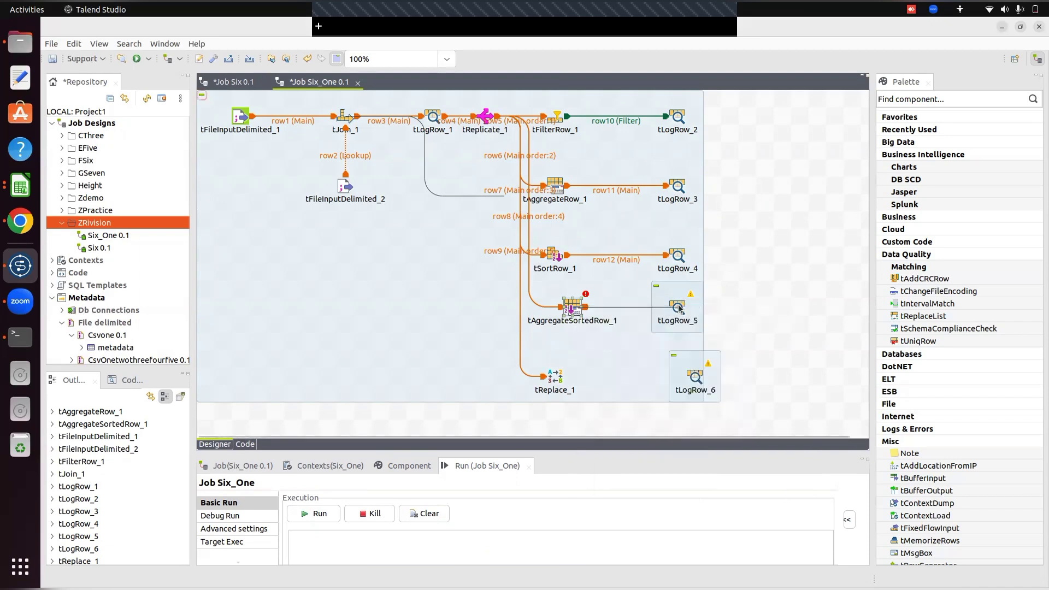
Step: Connect tReplace_1 to tLogRow_6 with a Main row link
right_click(553, 376)
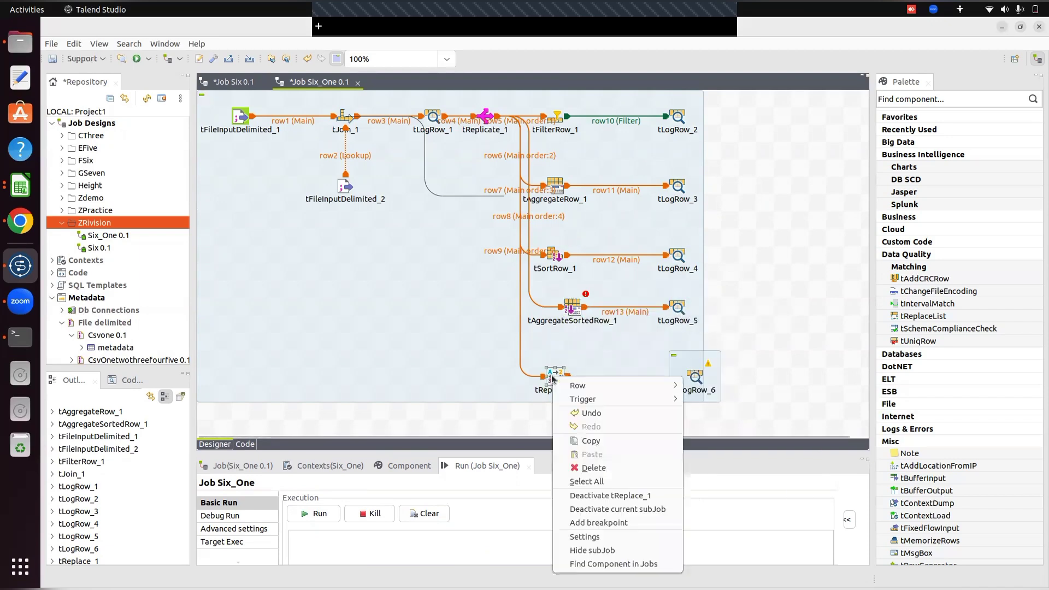
mouse_move(604, 386)
left_click(702, 385)
left_click(695, 377)
left_click(805, 253)
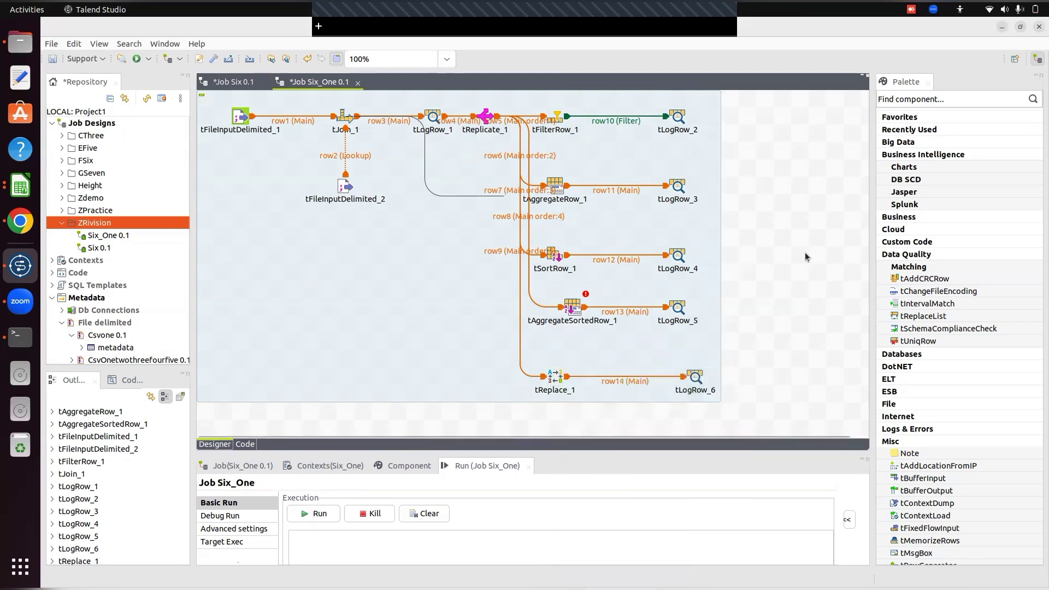
Step: Open tFilterRow_1's basic settings in an enlarged settings area, then review and accept its schema
left_click(557, 120)
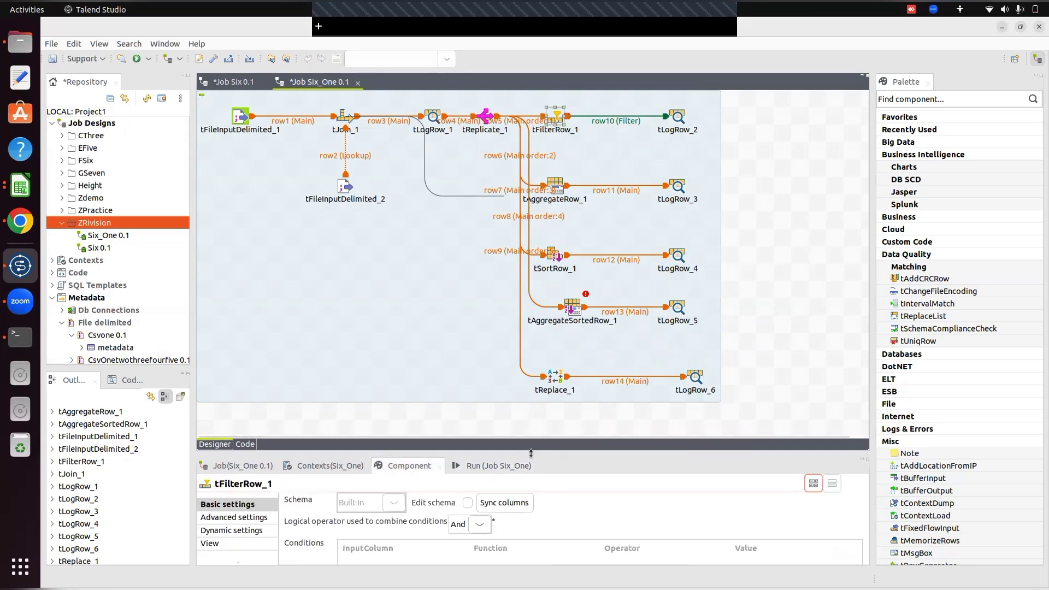
left_click_drag(532, 454, 442, 291)
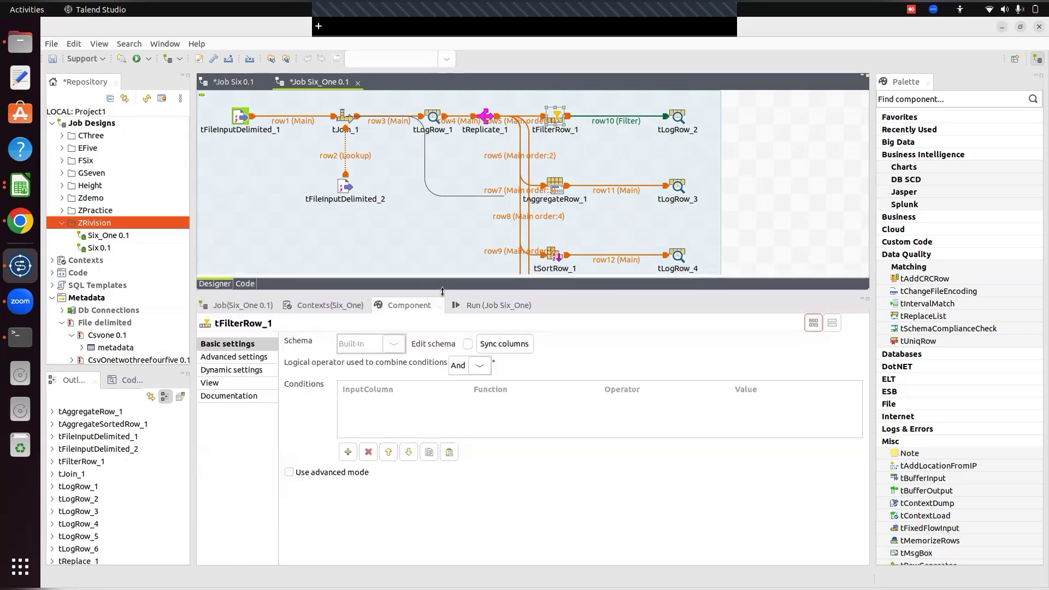
left_click(468, 345)
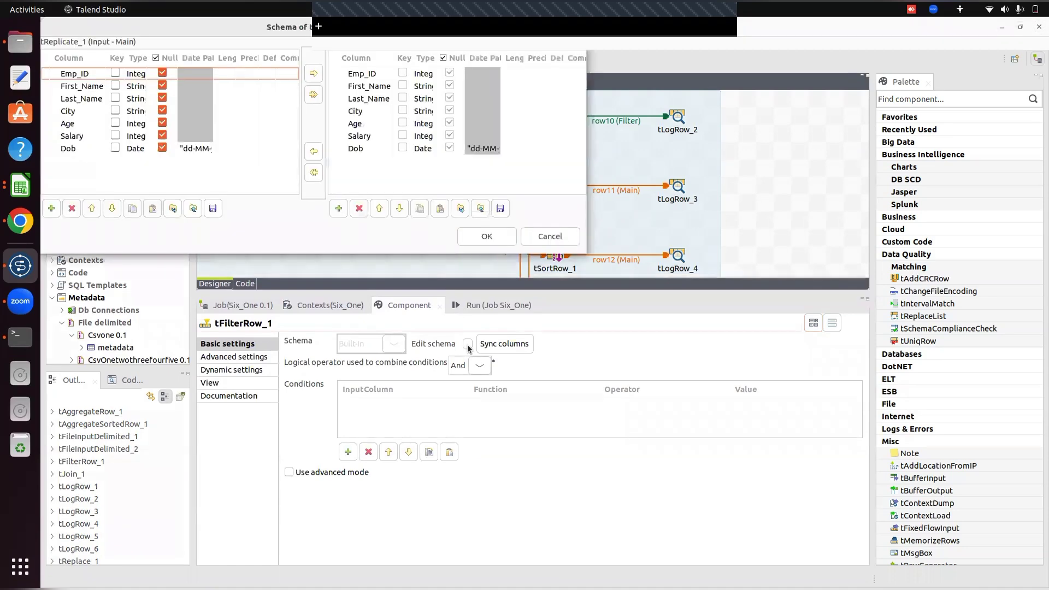
left_click(477, 232)
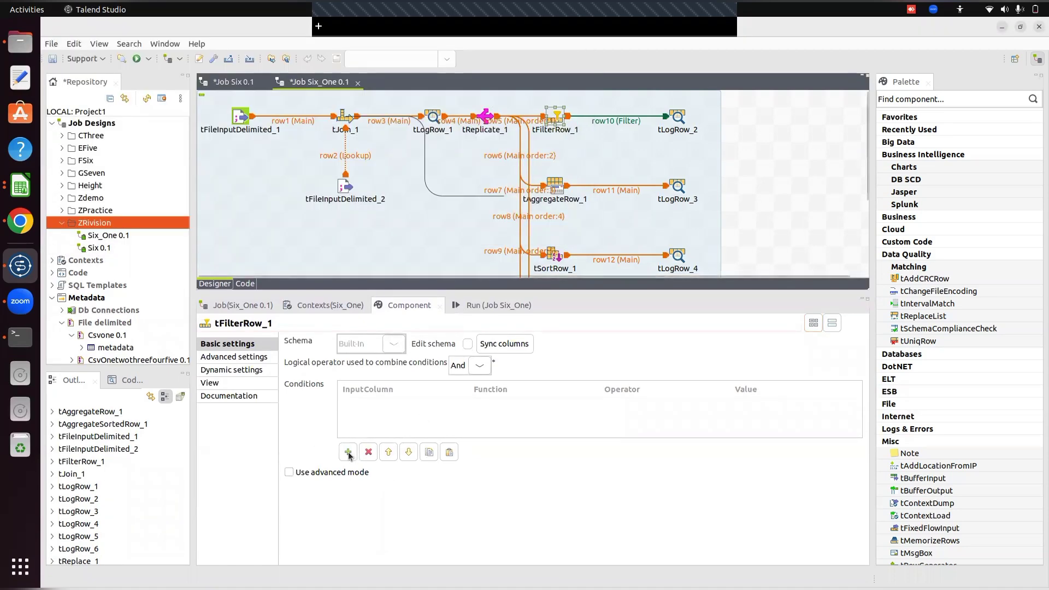
Step: Add a condition to tFilterRow_1 with Age as its input column
left_click(349, 453)
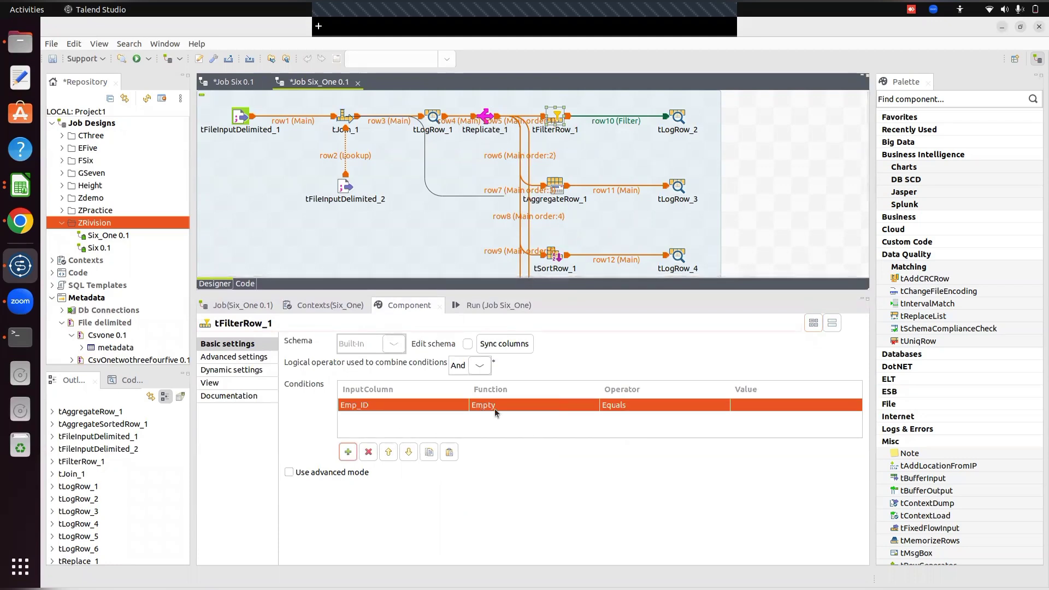
left_click(403, 407)
left_click(457, 405)
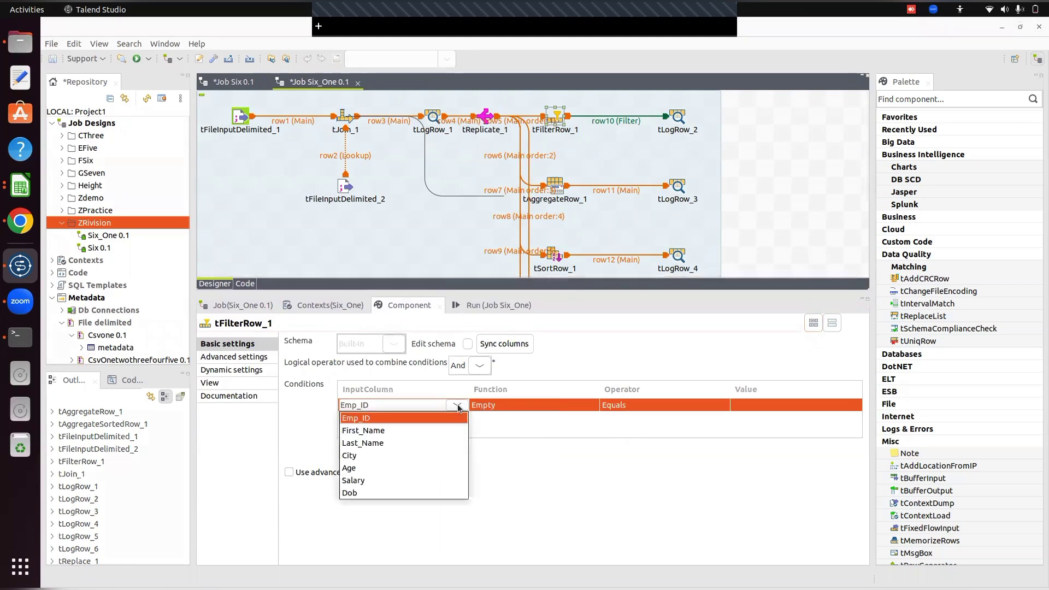
key("Down")
key("Down")
key("Down")
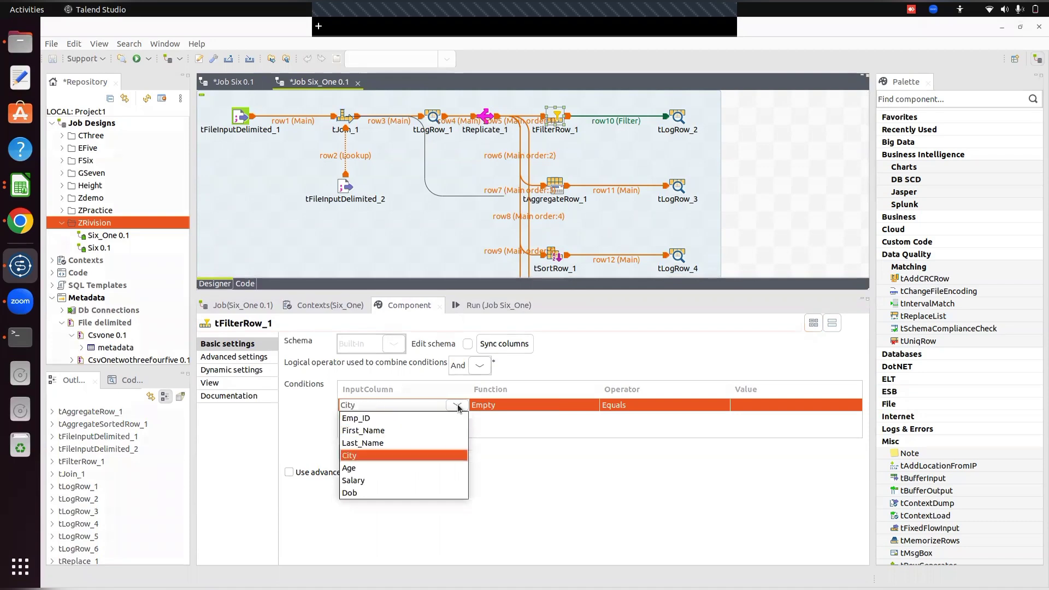
key("Return")
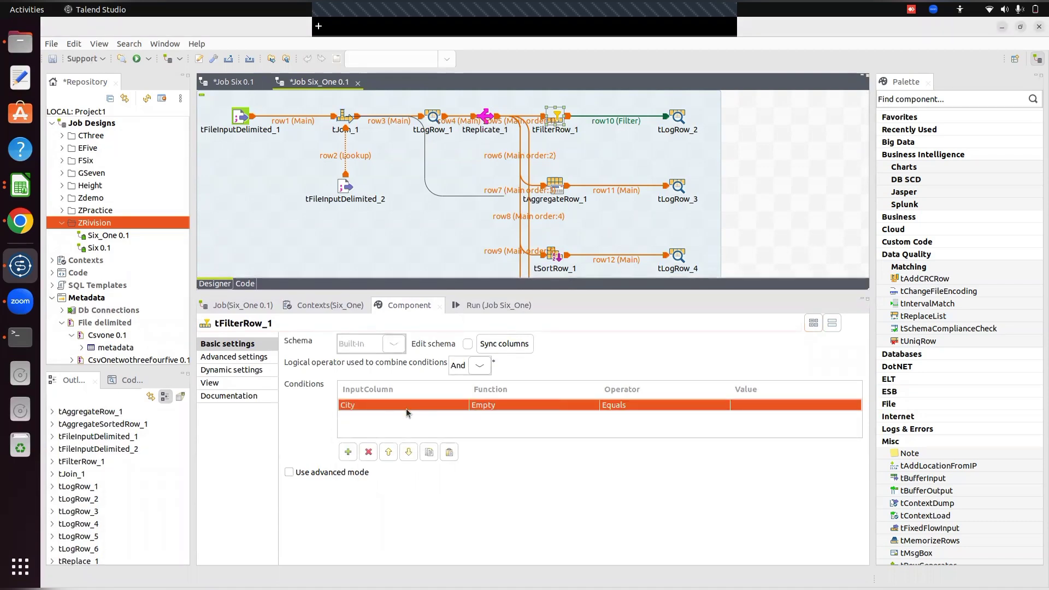
left_click(422, 405)
left_click(461, 408)
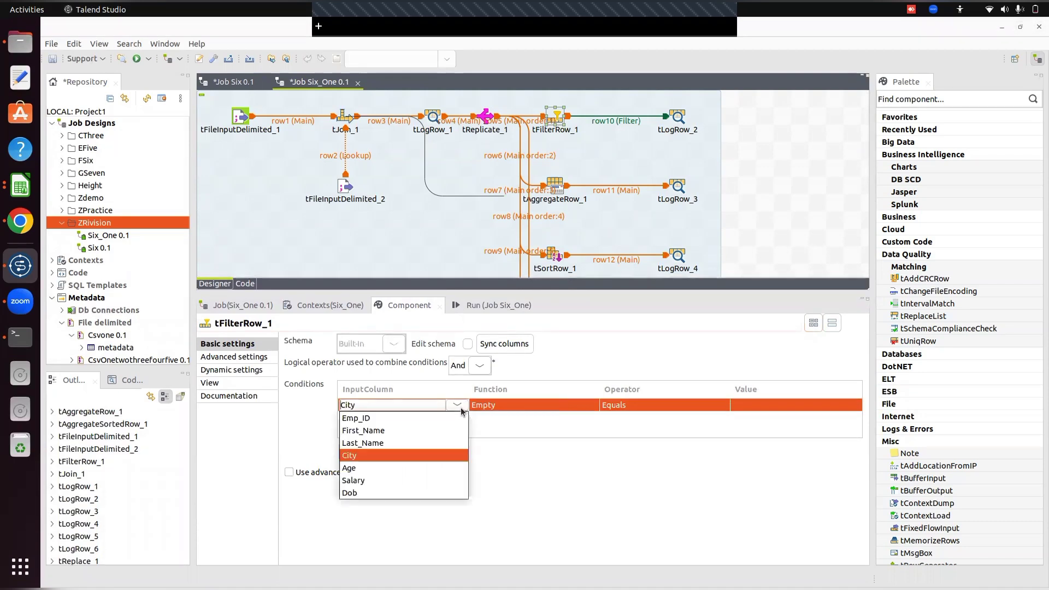
key("Down")
key("Return")
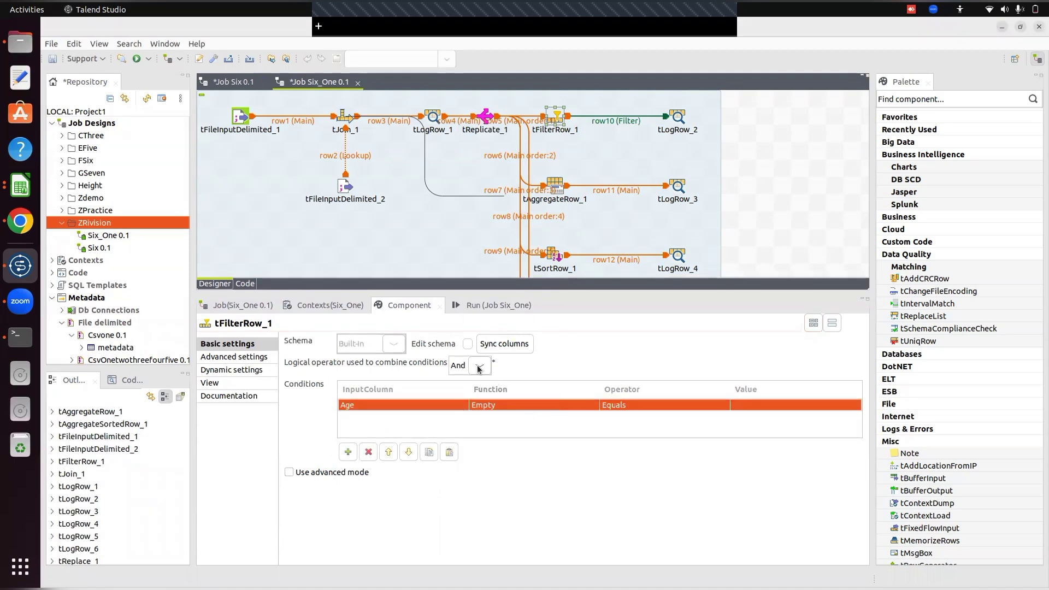
Step: Keep And as the logical operator and set the Age condition to function Empty, operator Greater than and value 25
left_click(479, 369)
left_click(461, 393)
left_click(507, 404)
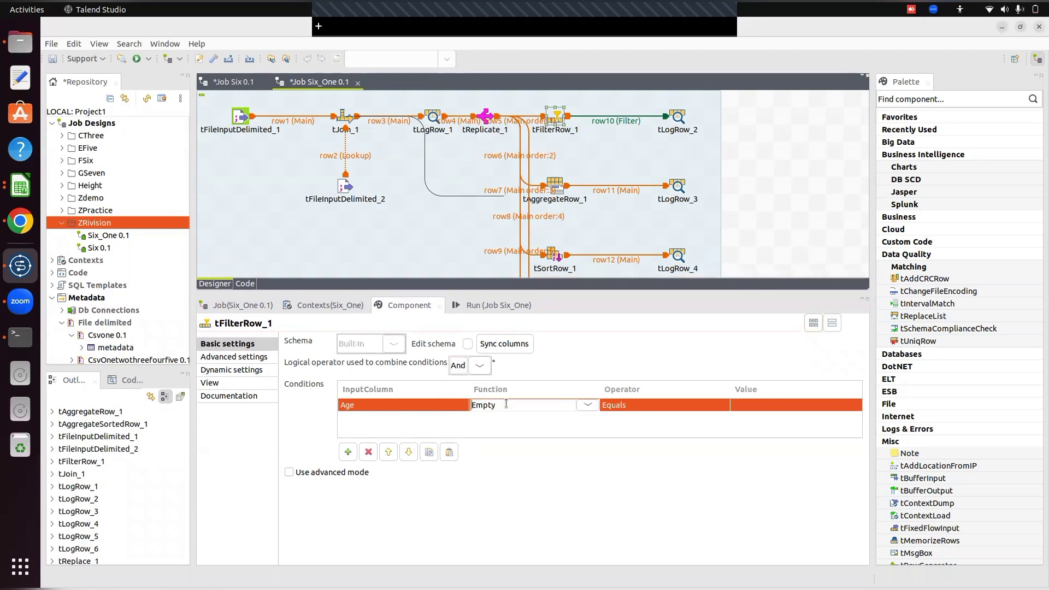
left_click(582, 406)
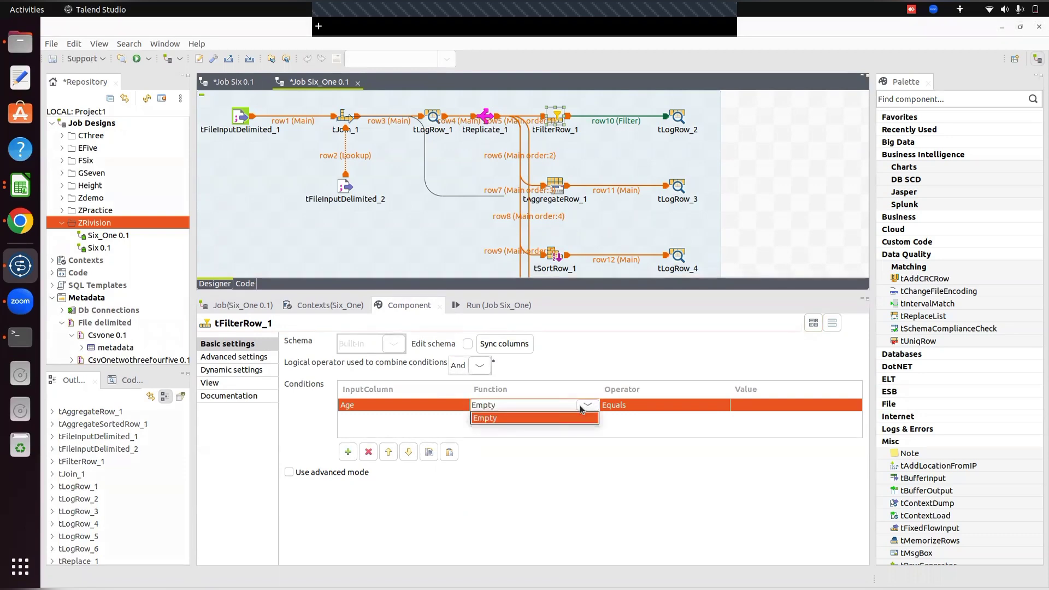
left_click(513, 419)
left_click(671, 403)
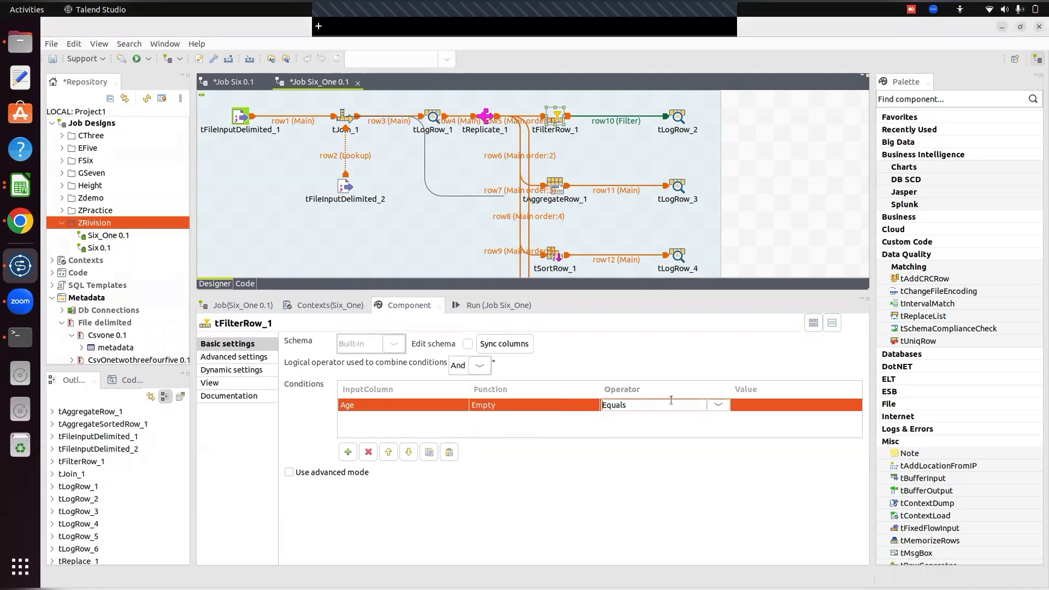
left_click(716, 405)
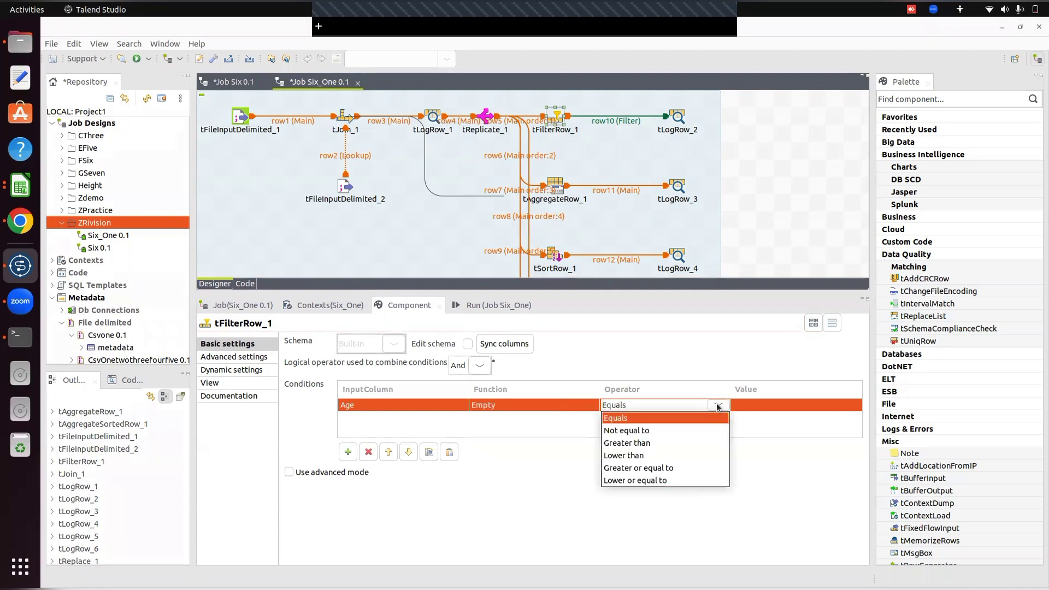
key("Down")
key("Down")
left_click(750, 408)
left_click(749, 408)
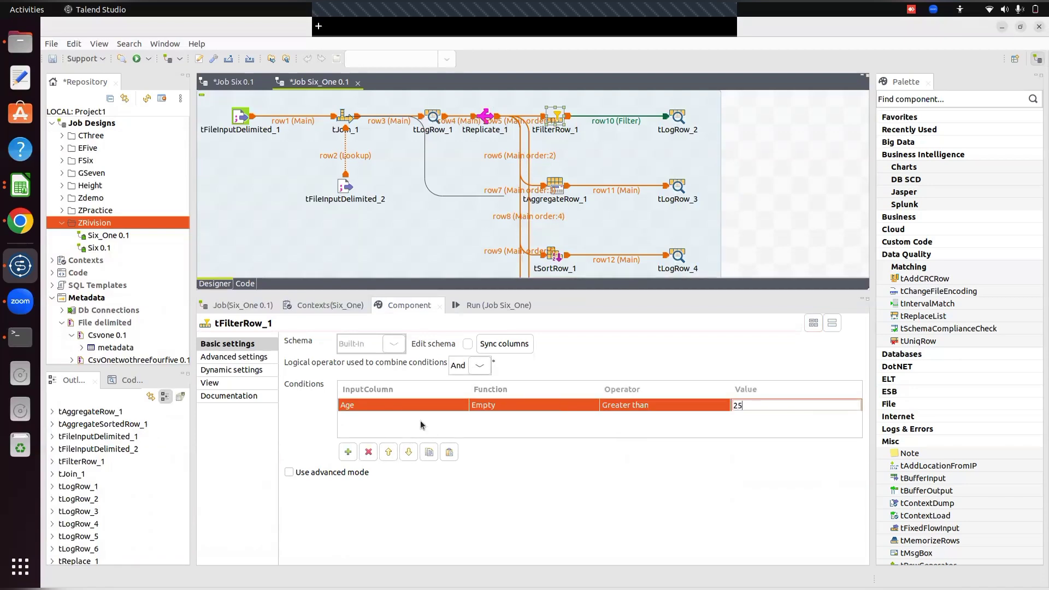
Step: Add a second condition to tFilterRow_1 with Salary as its input column
left_click(345, 457)
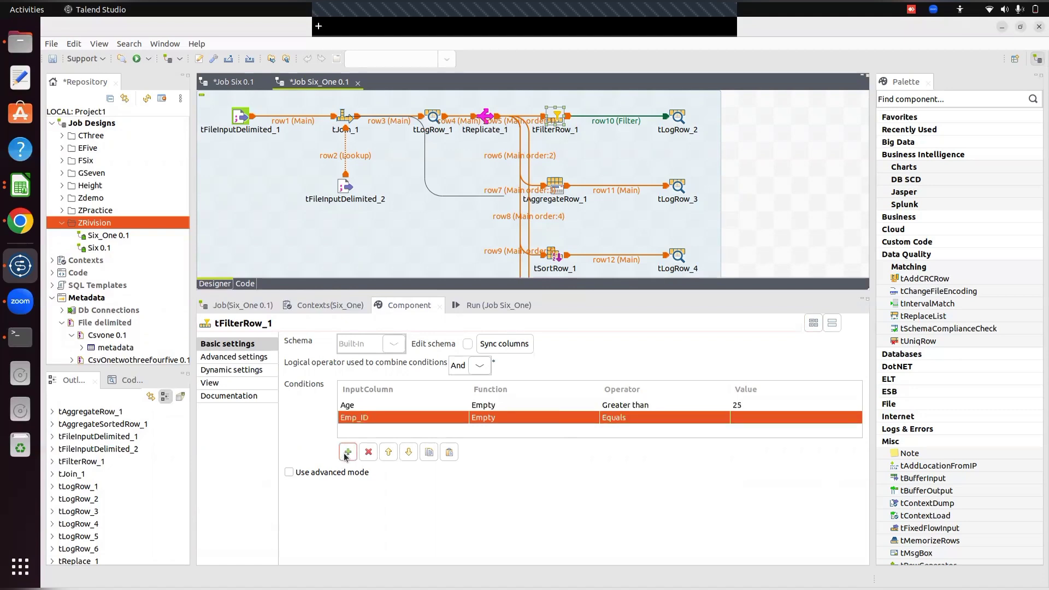
left_click(411, 420)
left_click(457, 418)
key("Down")
key("Down")
key("Down")
key("Down")
key("Down")
key("Return")
Step: Set the Salary condition to function Empty, operator Lower than and value 4000
left_click(497, 421)
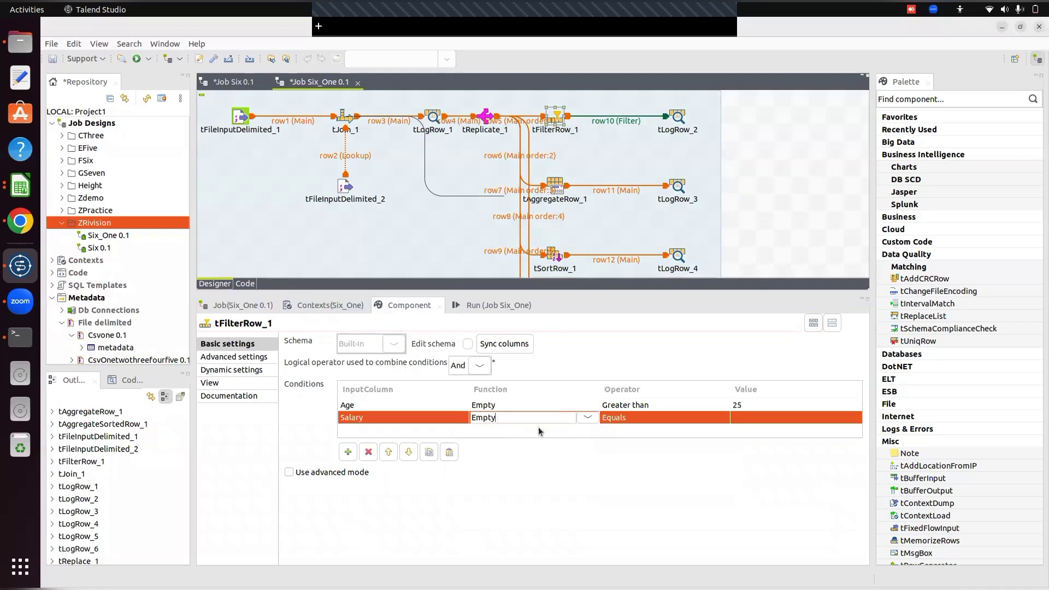
left_click(587, 418)
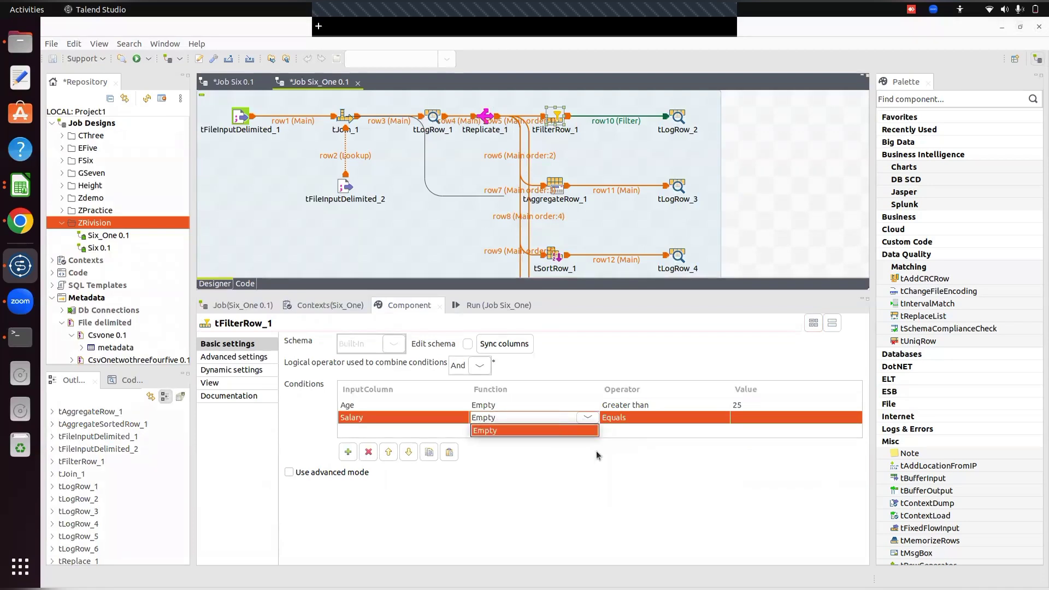
left_click(557, 430)
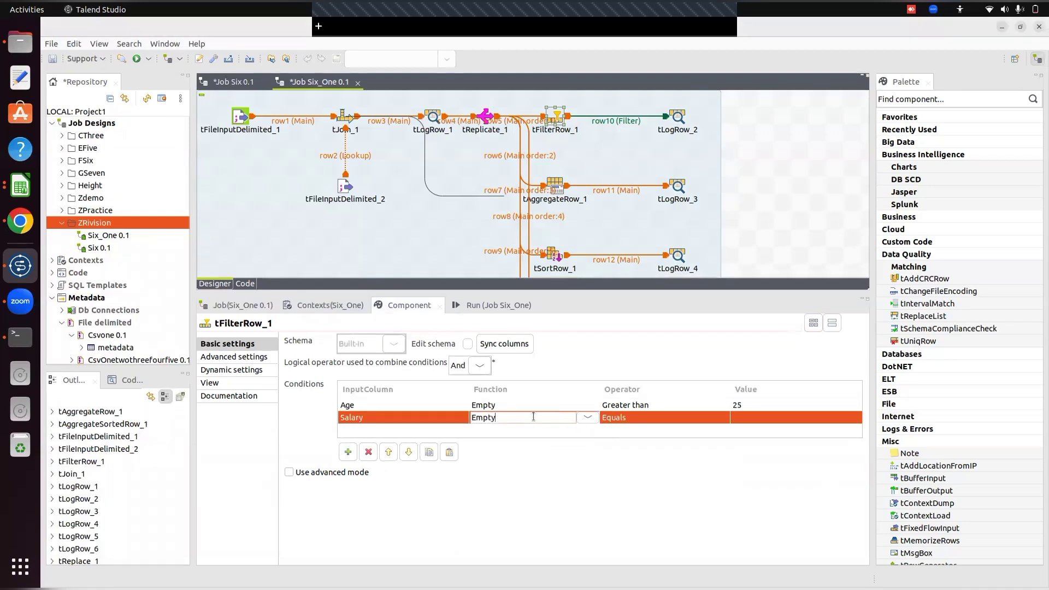
left_click(655, 417)
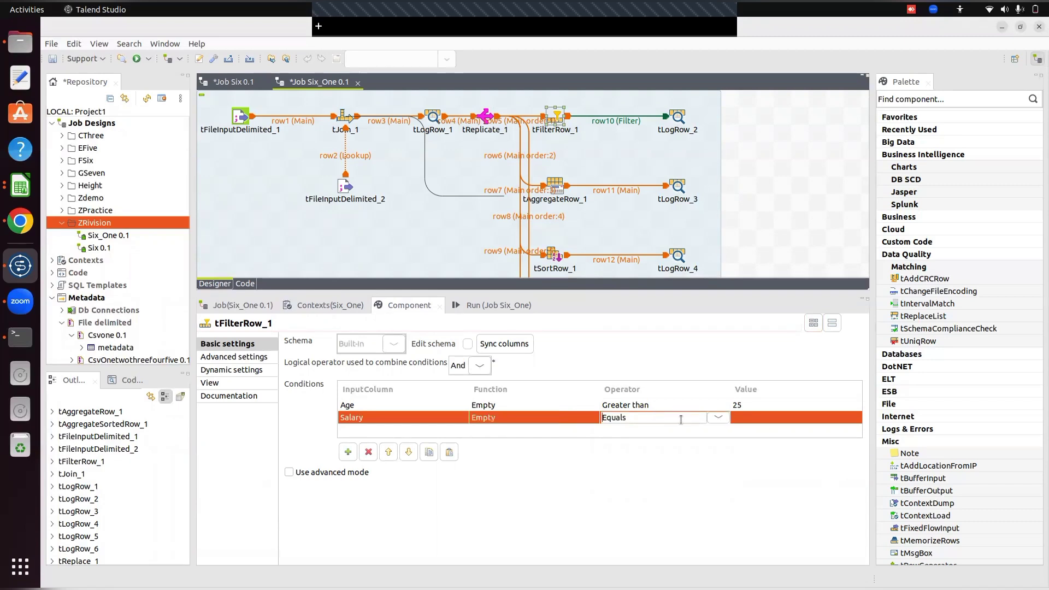
left_click(718, 419)
key("Down")
key("Down")
key("Down")
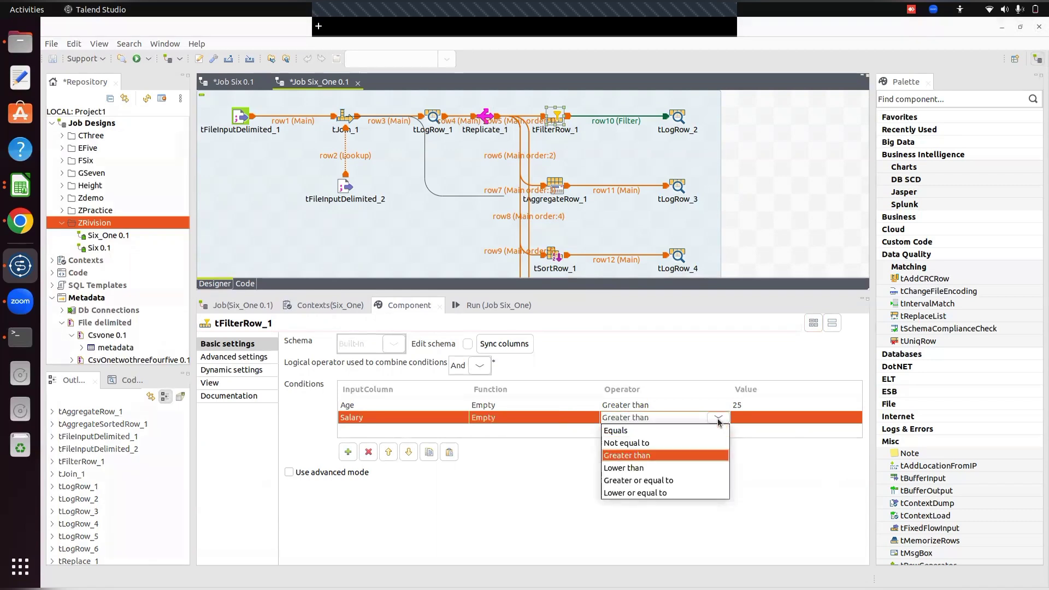
left_click(763, 417)
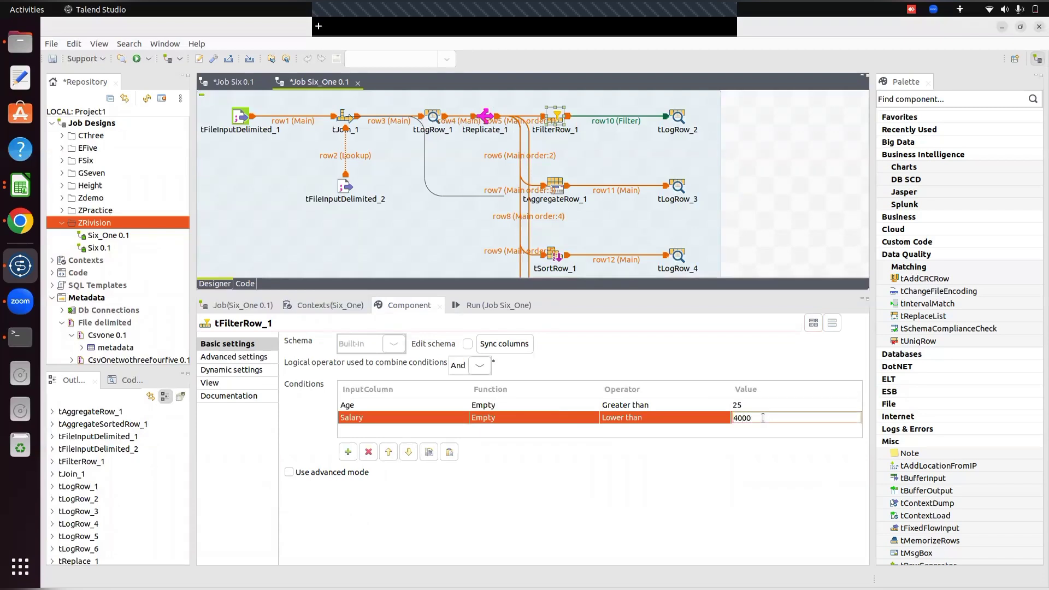
left_click(775, 215)
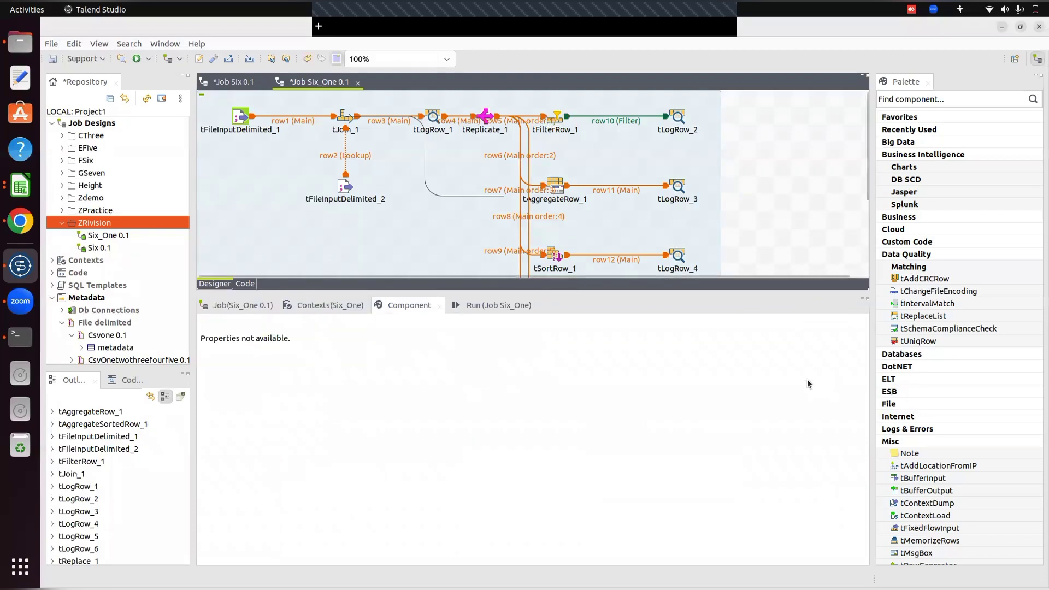
Step: Enlarge the design canvas and move the whole subjob slightly right and down on it
left_click_drag(549, 294, 768, 514)
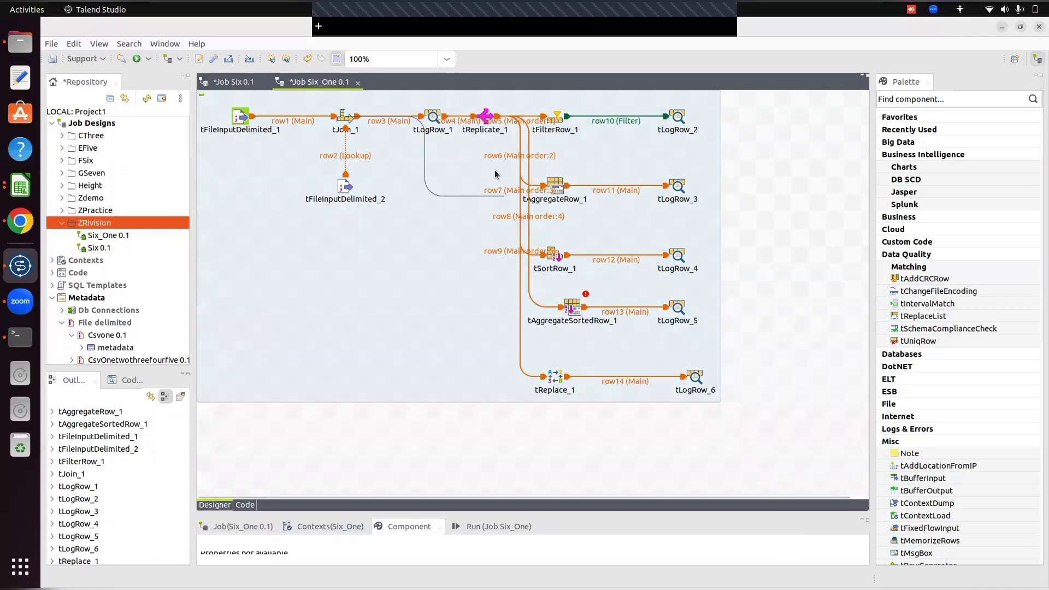
left_click_drag(496, 163, 463, 177)
left_click_drag(565, 166, 566, 169)
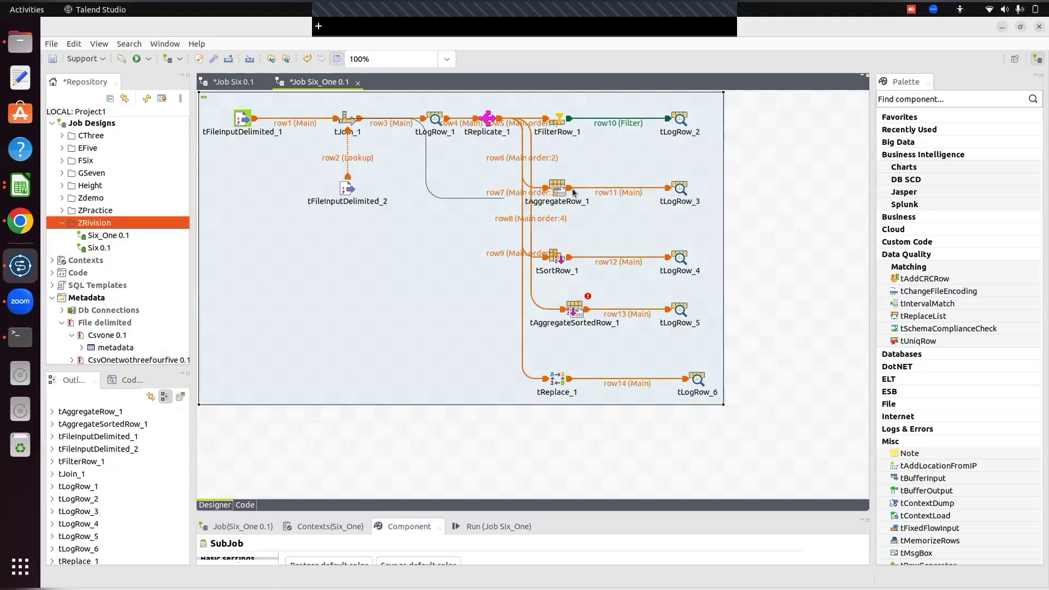
left_click_drag(636, 175, 634, 173)
left_click(552, 190)
left_click(554, 185)
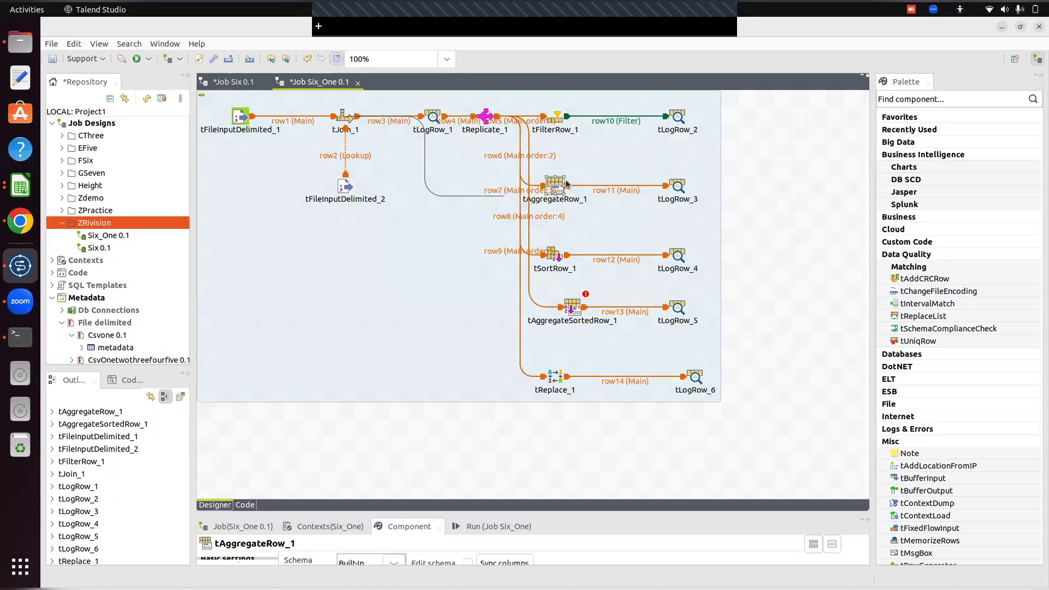
left_click(675, 187)
left_click(556, 162)
left_click_drag(533, 169, 558, 191)
left_click(591, 207)
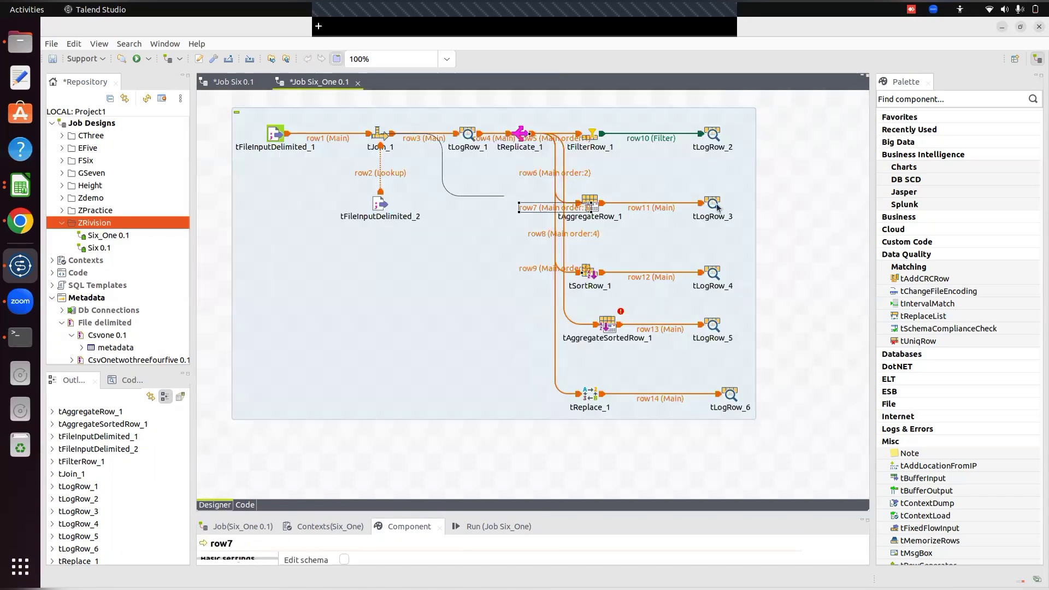
Step: Deactivate the aggregate, sort, aggregate-sorted and replace components together with their output components tLogRow_3 to tLogRow_6
left_click(595, 200)
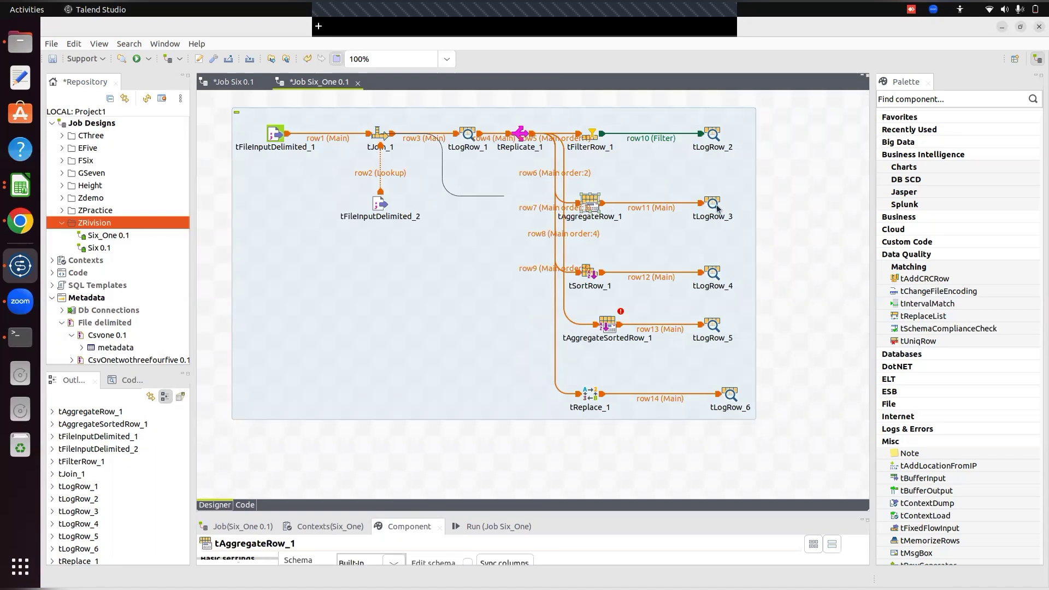
left_click(712, 204)
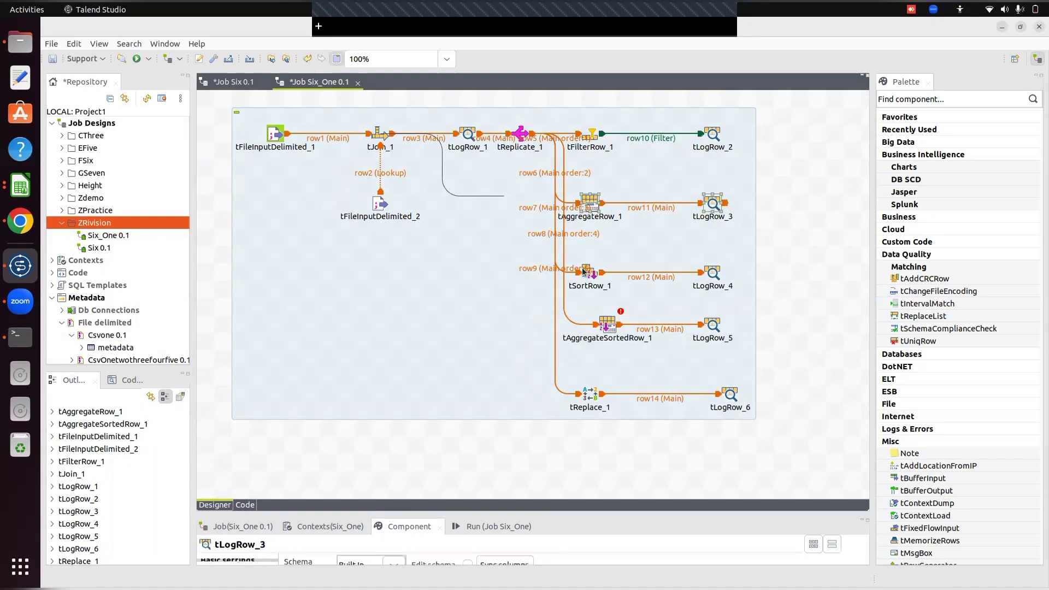
left_click(592, 272)
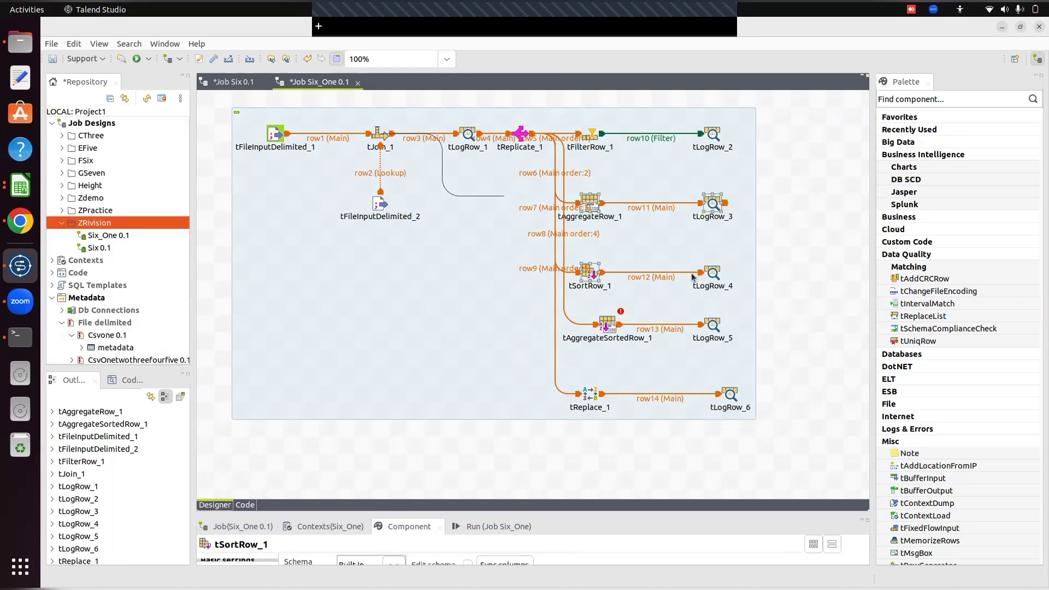
left_click(718, 277)
left_click(608, 330)
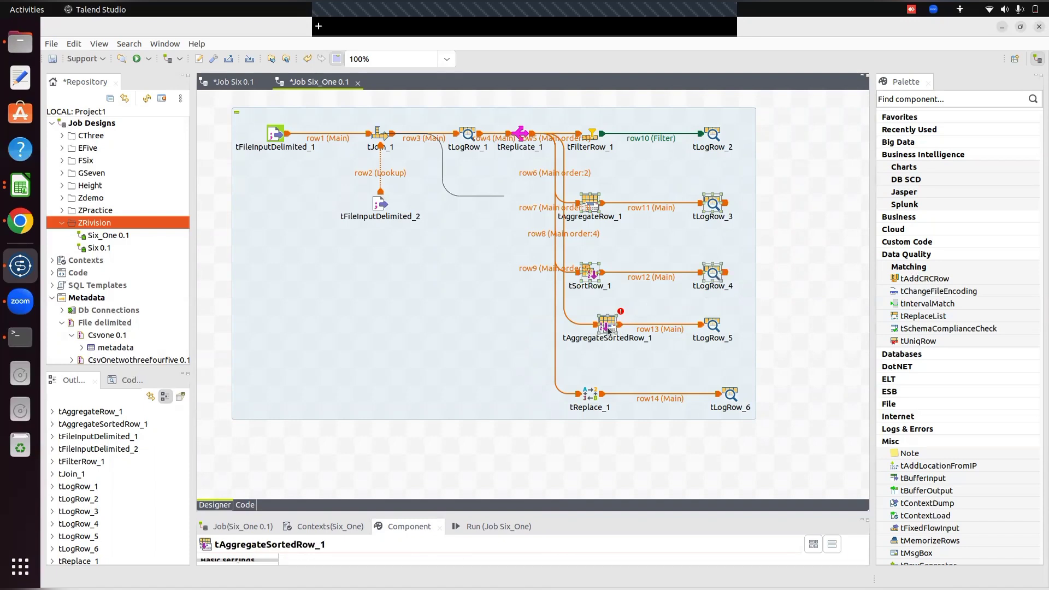
left_click(713, 327)
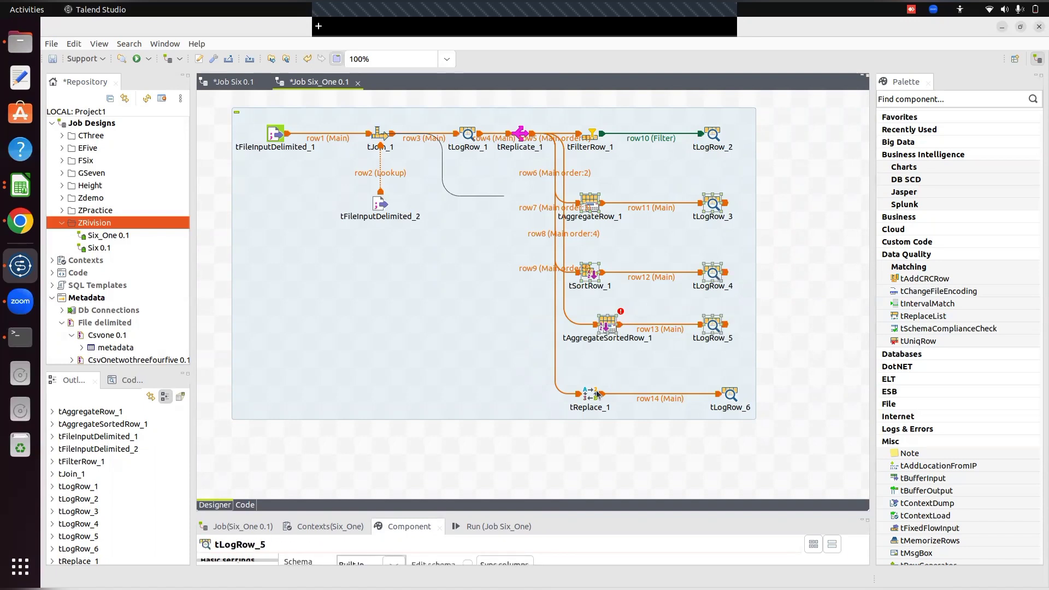
left_click(595, 400)
left_click(727, 401)
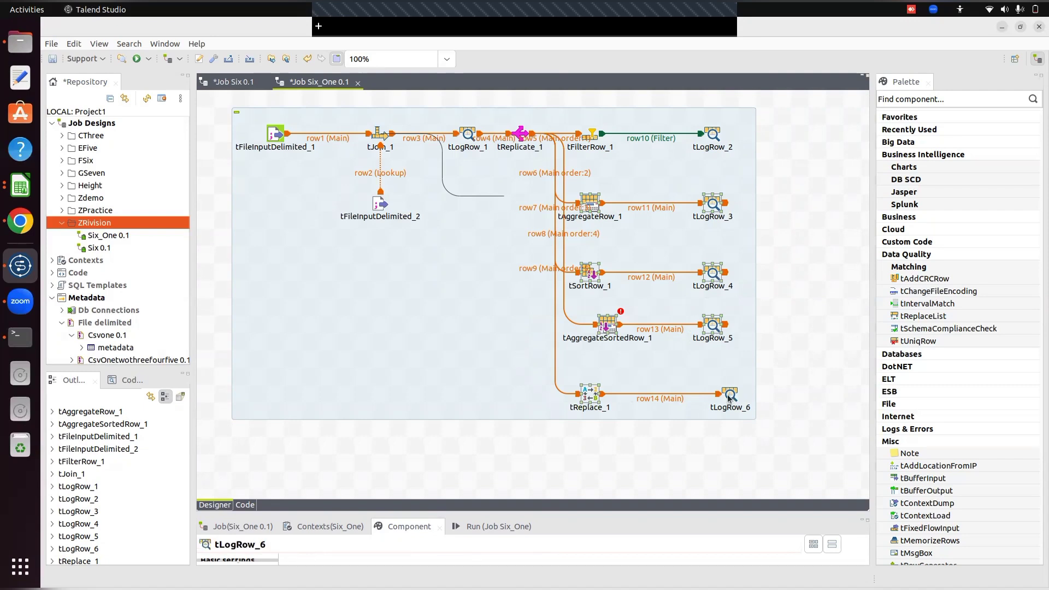
right_click(592, 207)
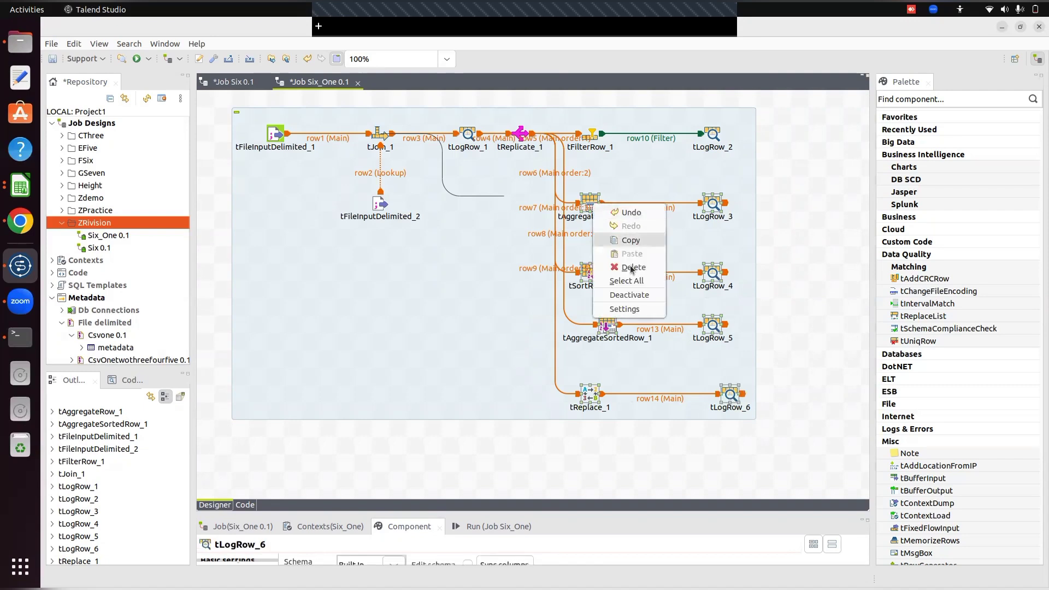
left_click(632, 296)
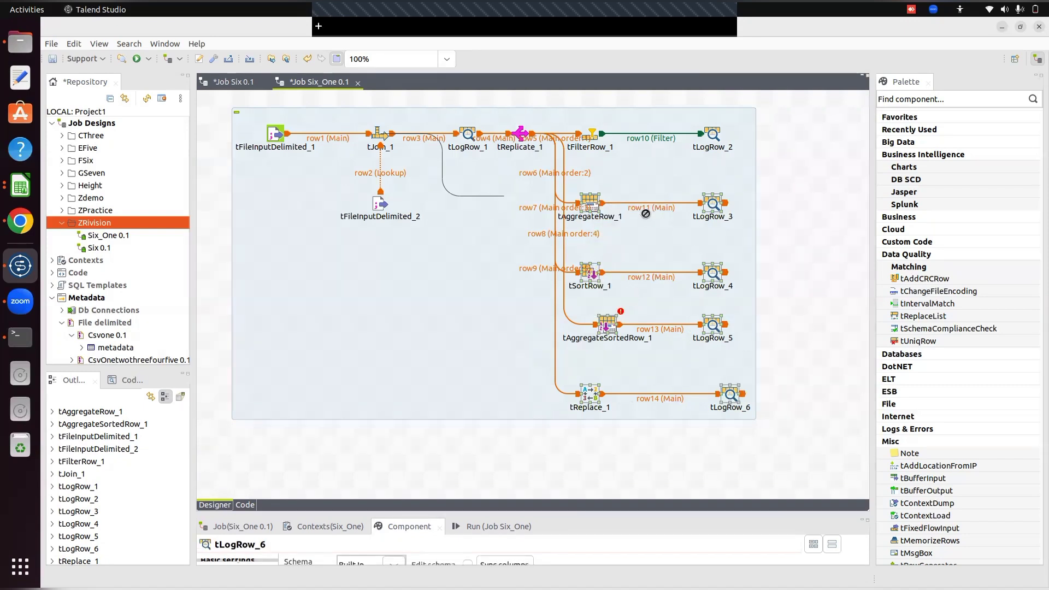
left_click(645, 215)
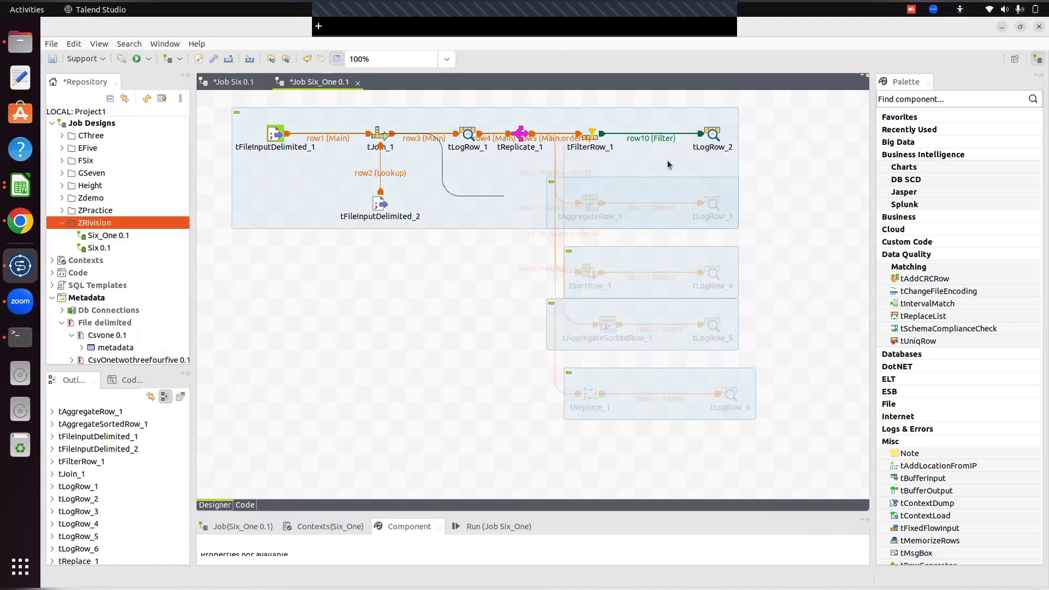
Step: Move tLogRow_2 up on the canvas so it sits above the line of tFilterRow_1
left_click_drag(713, 136, 715, 118)
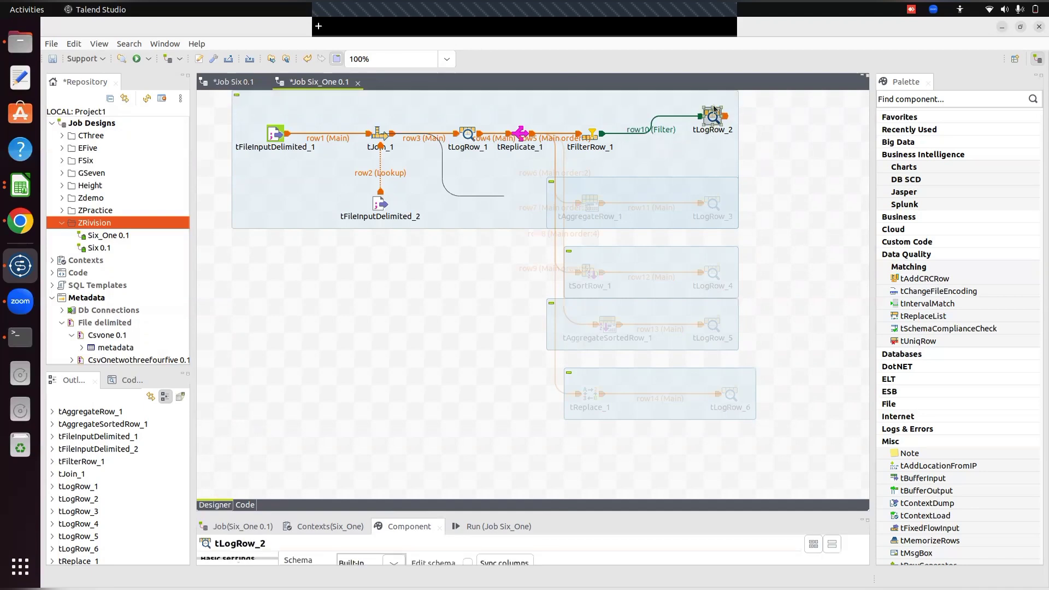
left_click_drag(714, 117, 714, 100)
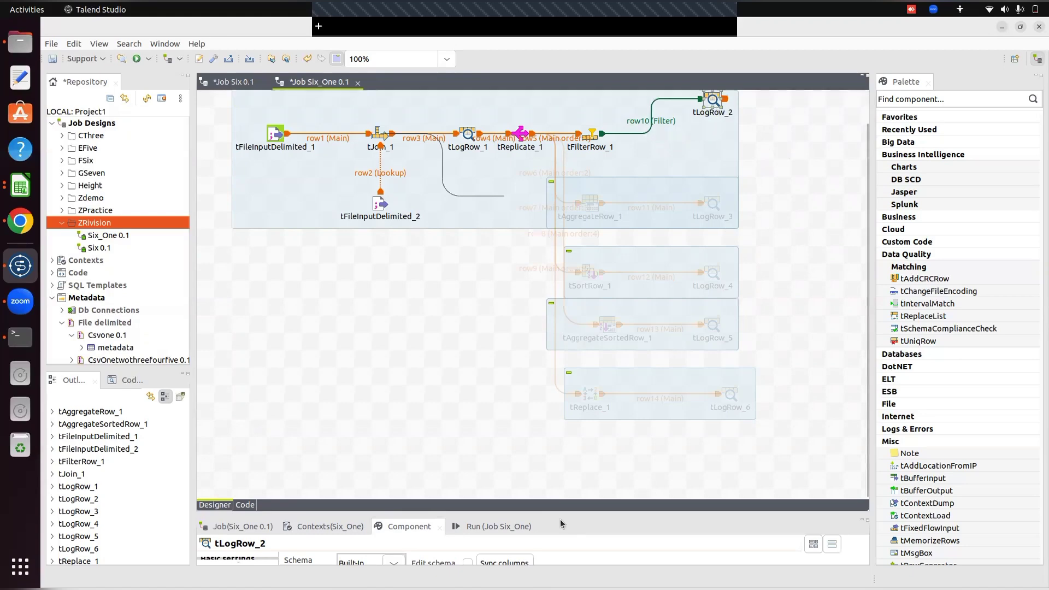
Step: Sync the columns of tLogRow_2, check its schema against the filter input, and set its mode to Table
left_click_drag(560, 513, 552, 352)
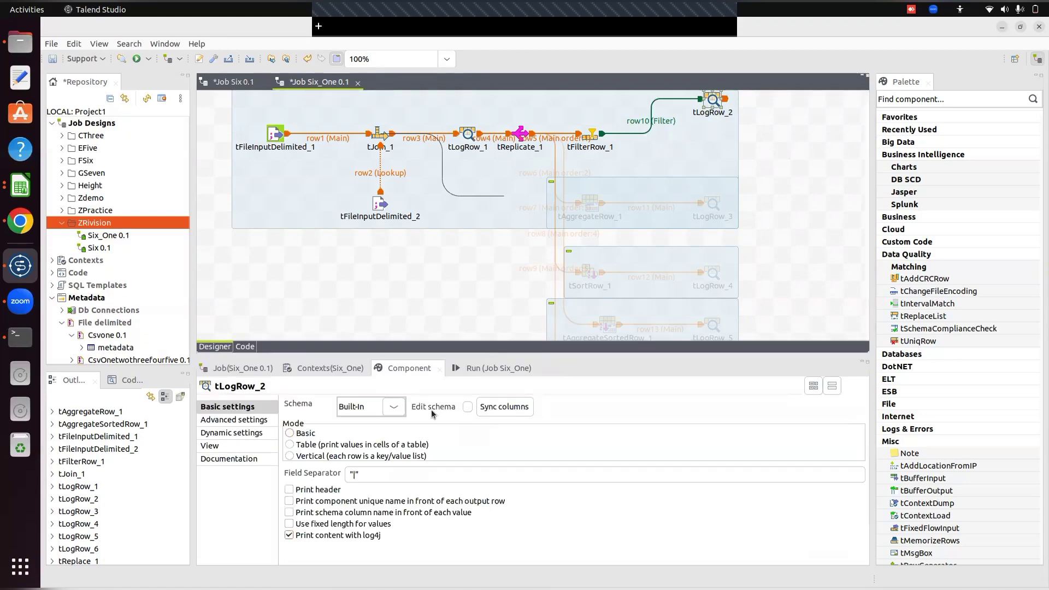
left_click(497, 414)
left_click(467, 410)
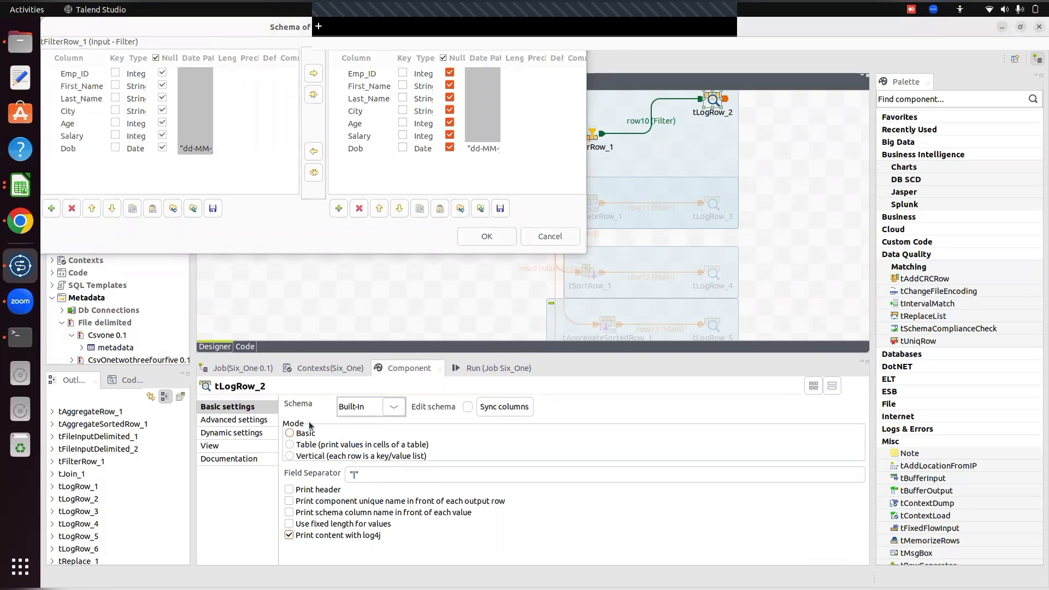
left_click(481, 242)
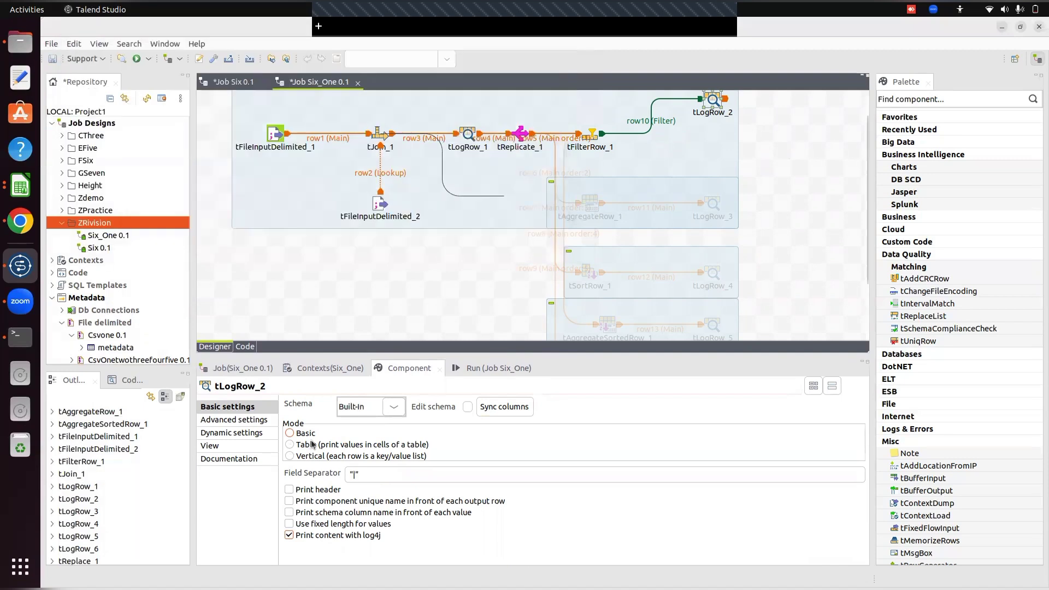
left_click(290, 445)
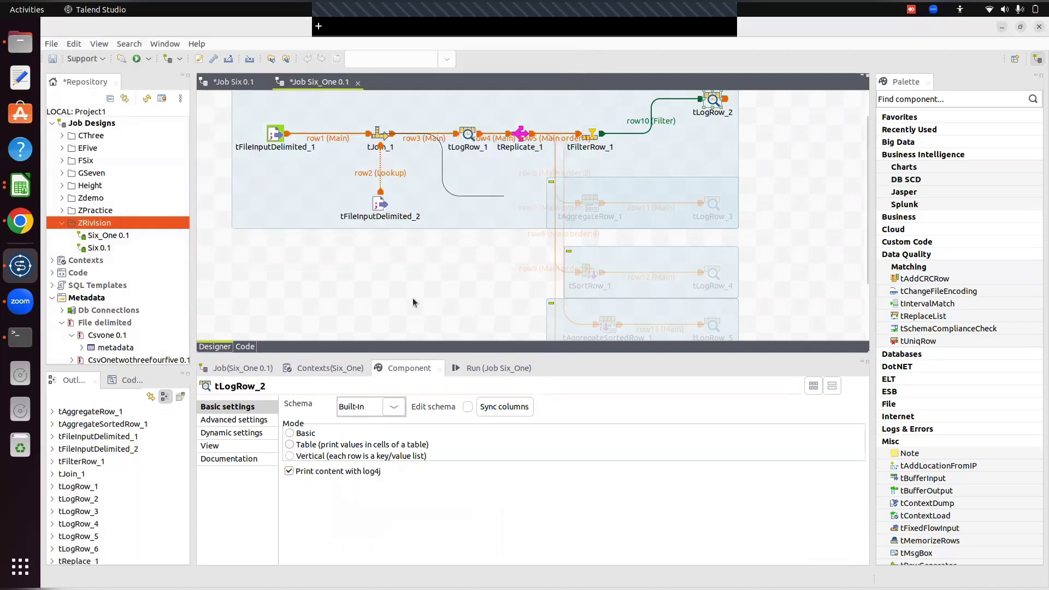
left_click(705, 162)
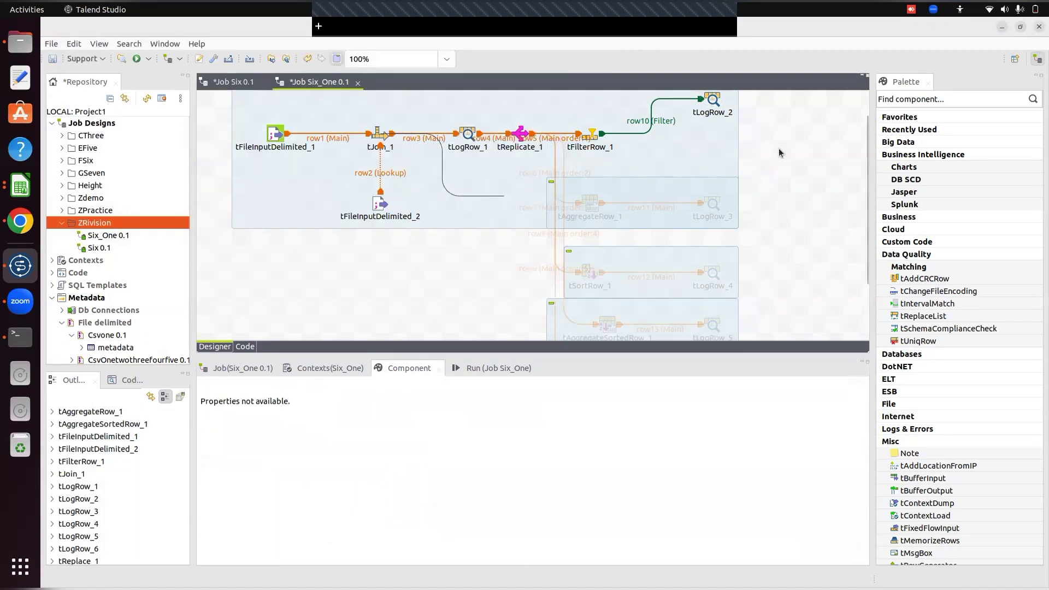
Step: Run job Six_One with an enlarged output area, and check the output against the conditions of tFilterRow_1
left_click(481, 369)
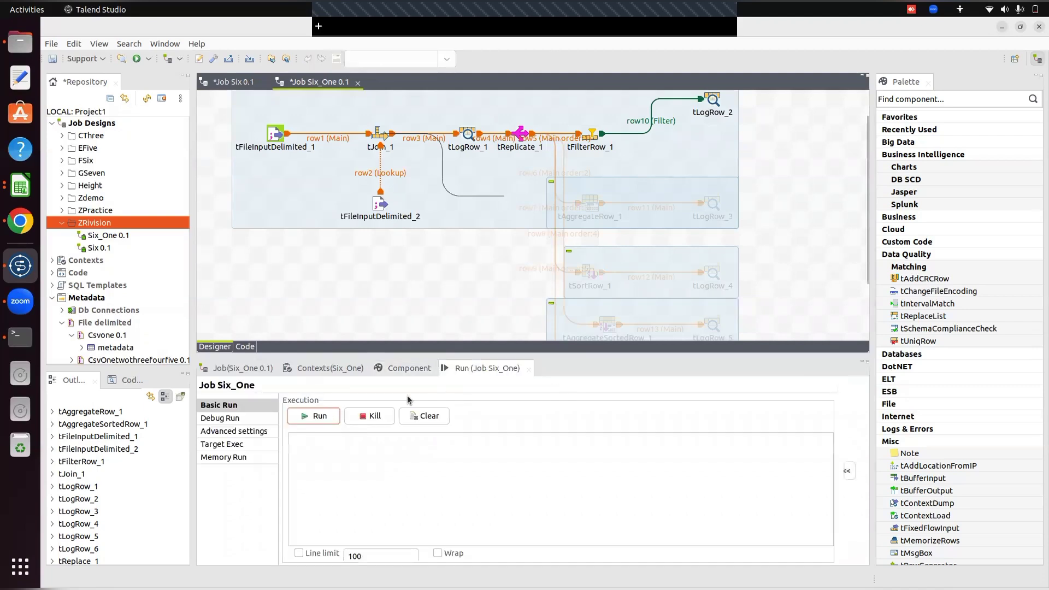
left_click_drag(435, 356, 416, 297)
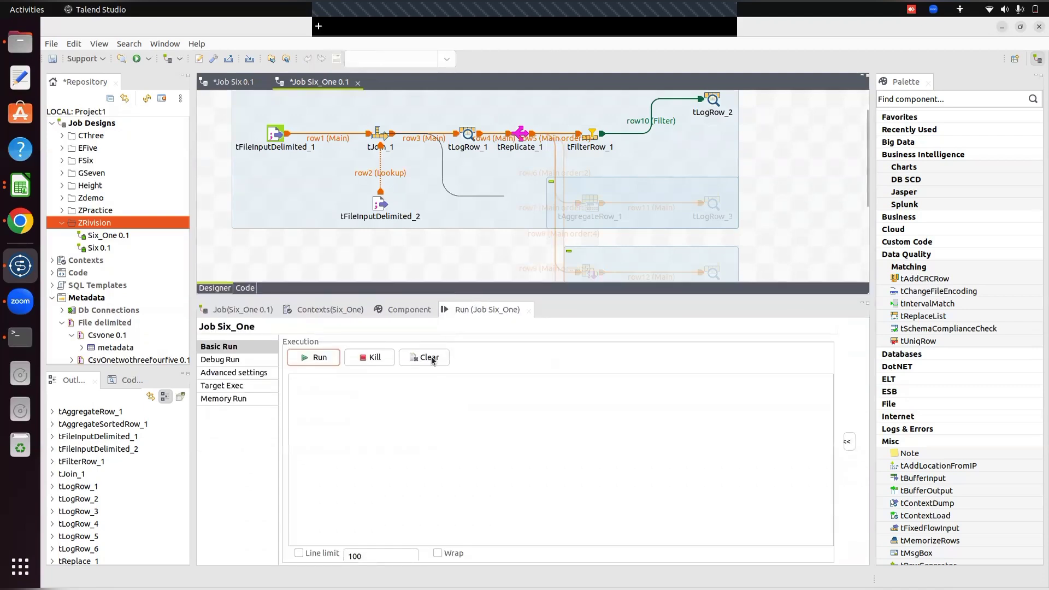
left_click(316, 358)
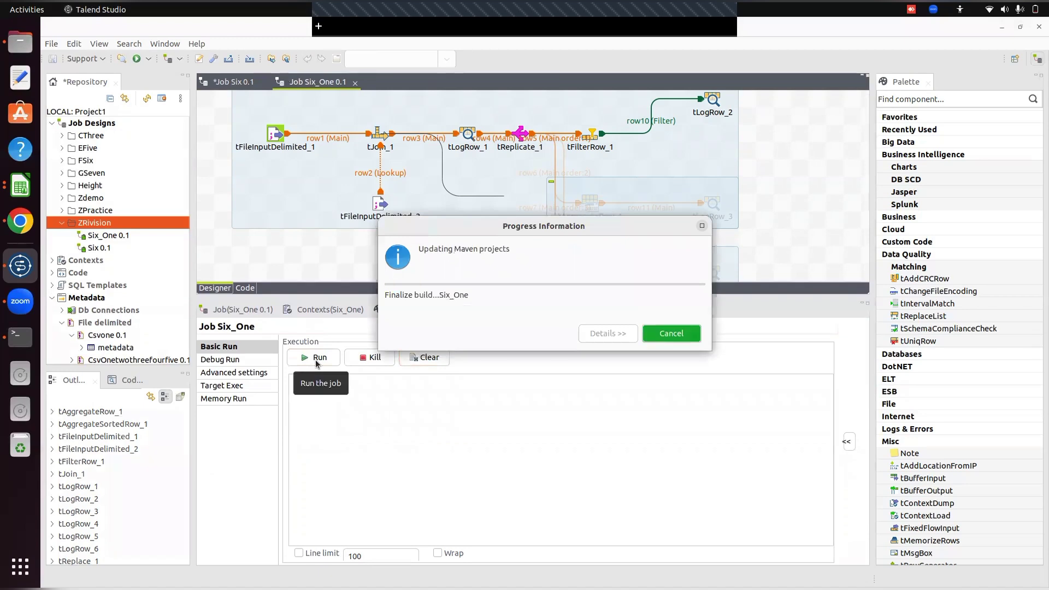
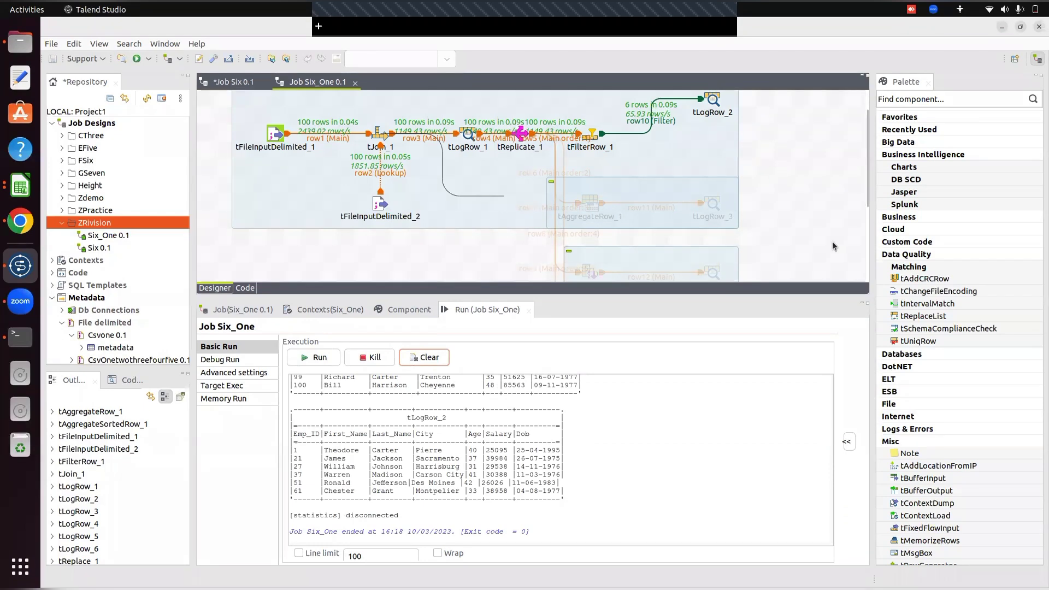
double_click(711, 100)
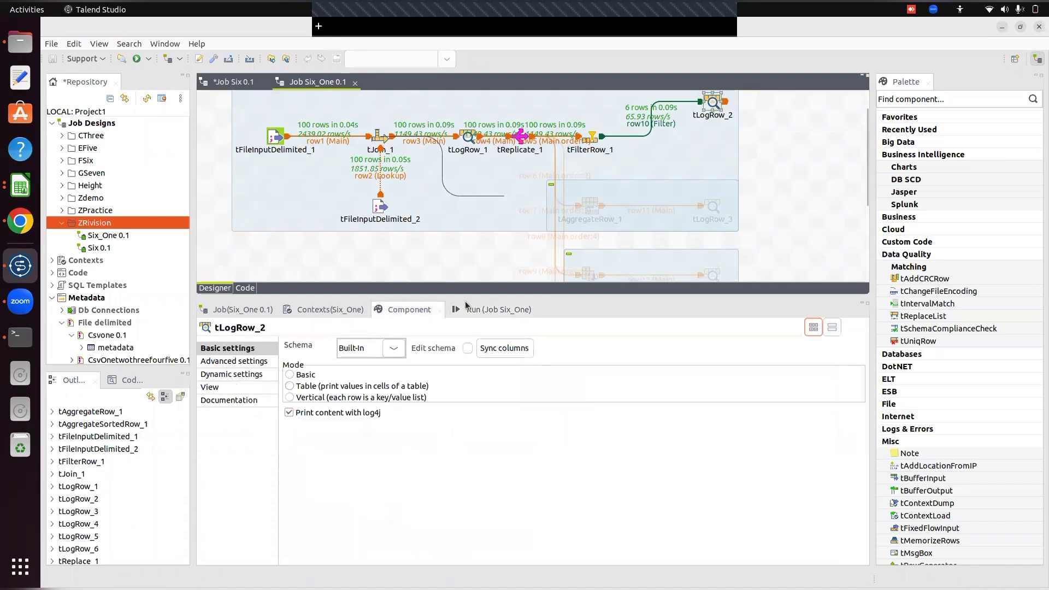
left_click(593, 146)
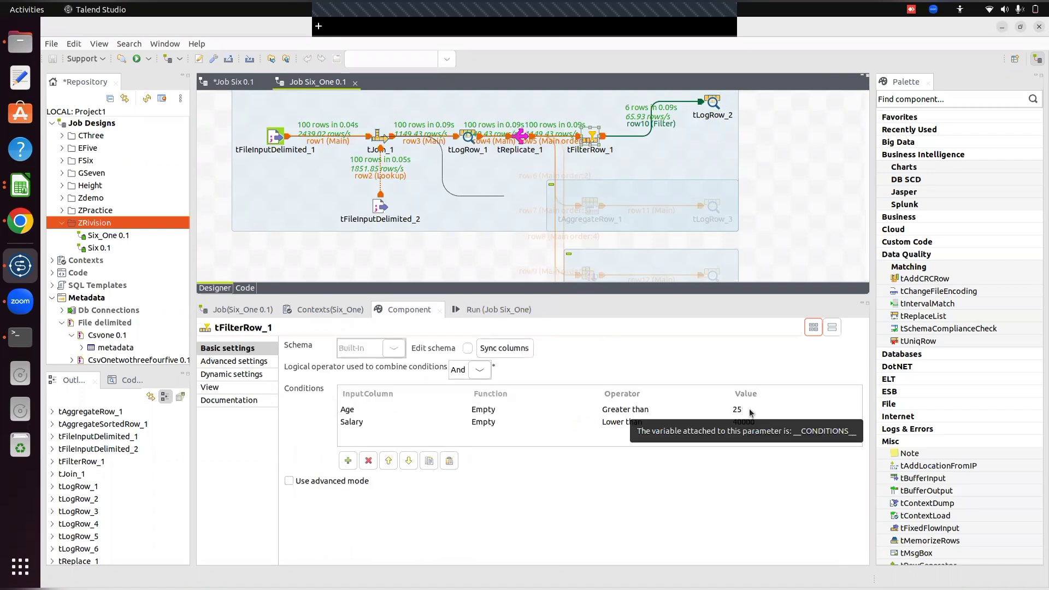
left_click(729, 143)
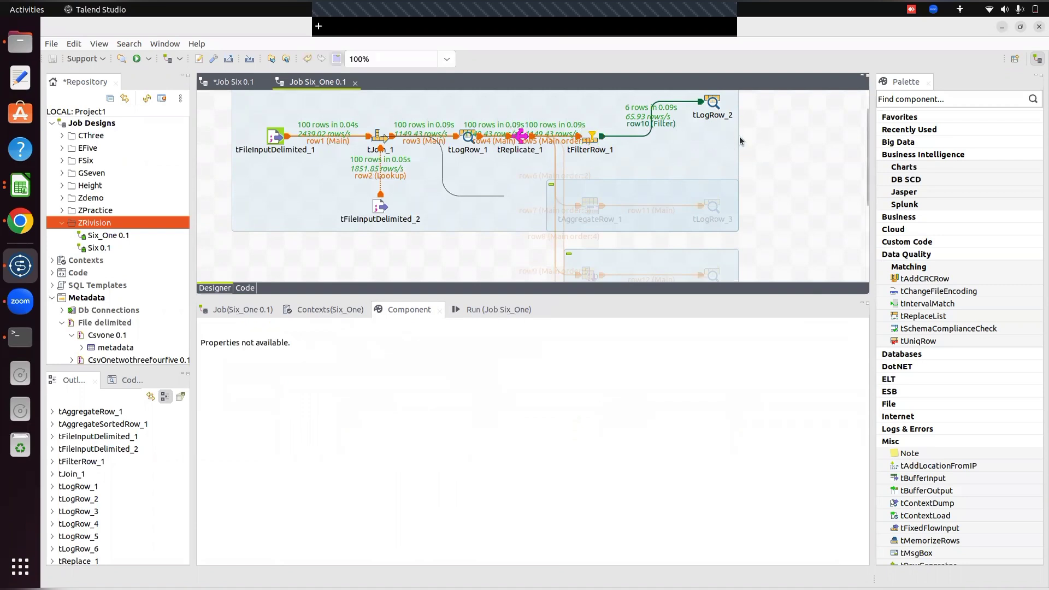
Step: Add another tLogRow component to the canvas and place it directly below tLogRow_2
left_click(704, 138)
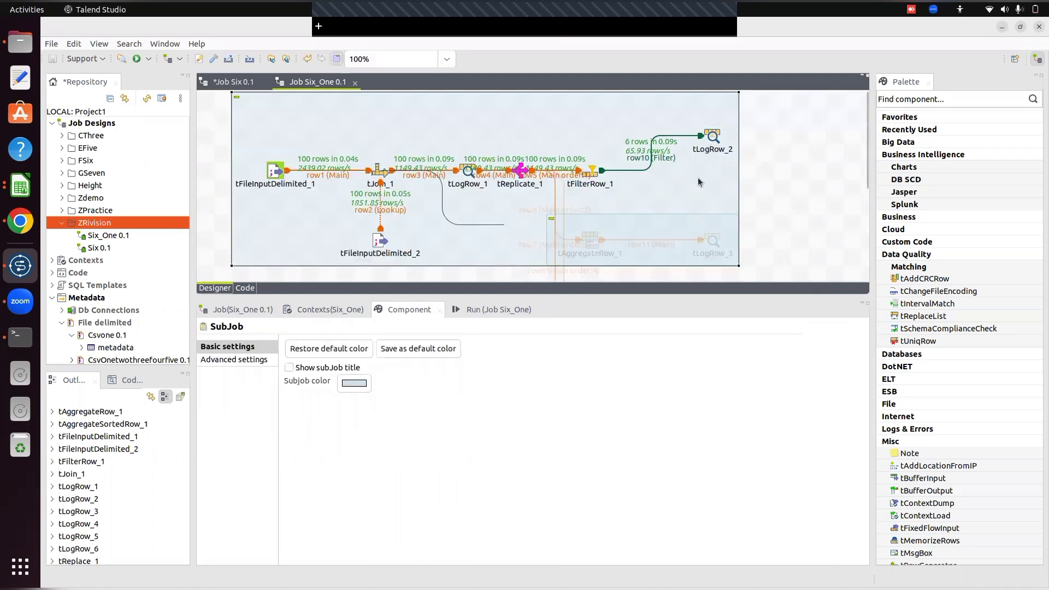
type("tlo")
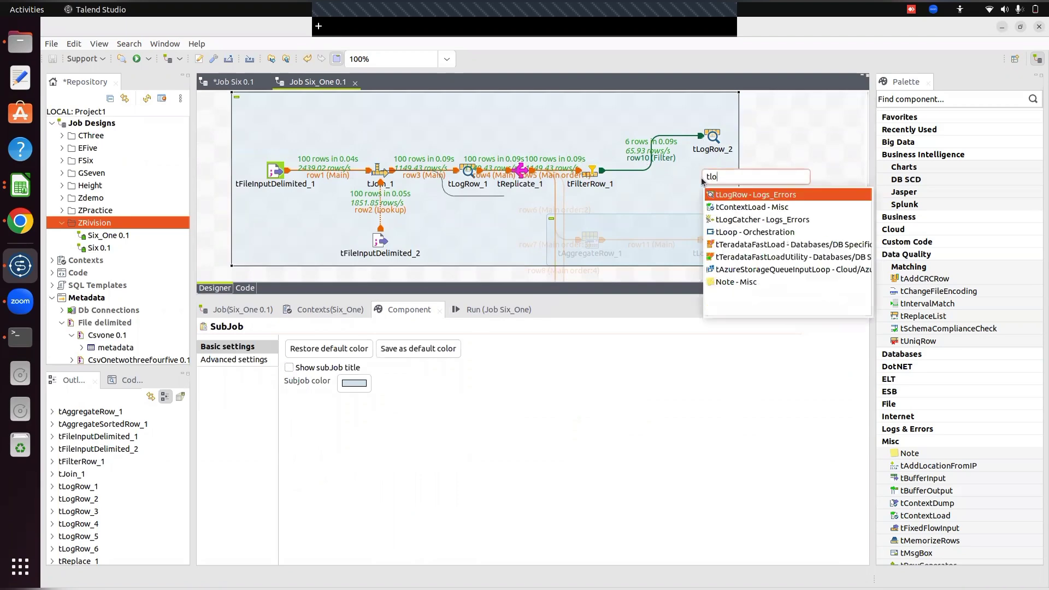
key("Return")
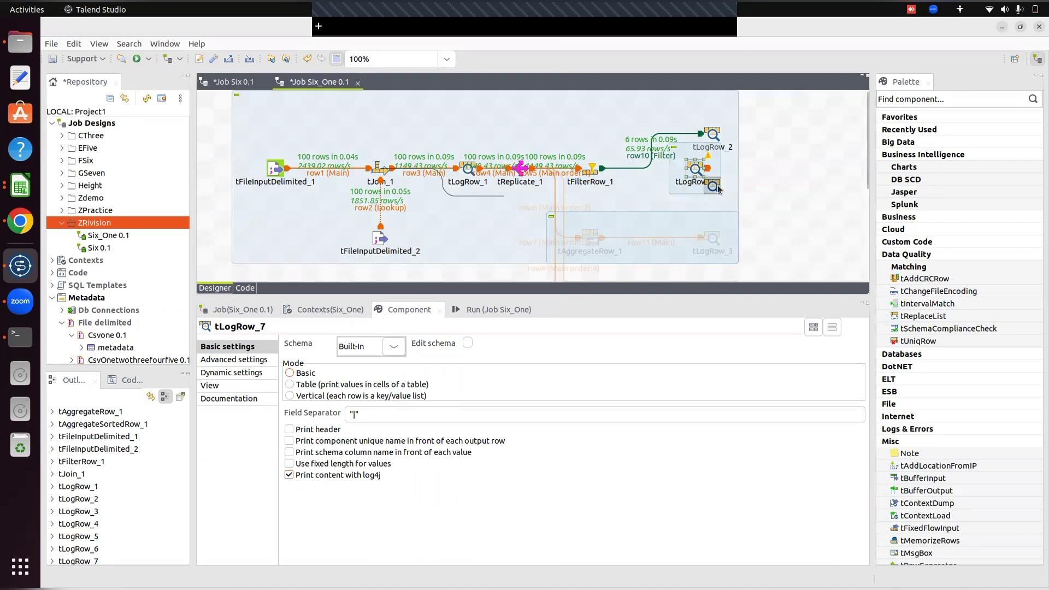
left_click_drag(714, 186, 722, 202)
left_click(602, 170)
right_click(601, 170)
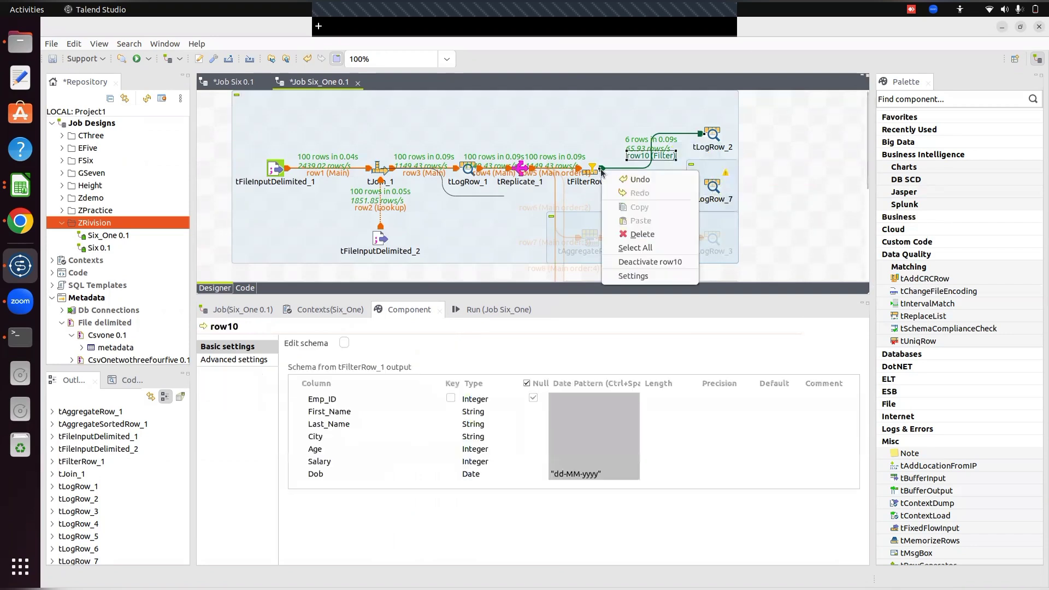
key("Escape")
right_click(591, 173)
key("Escape")
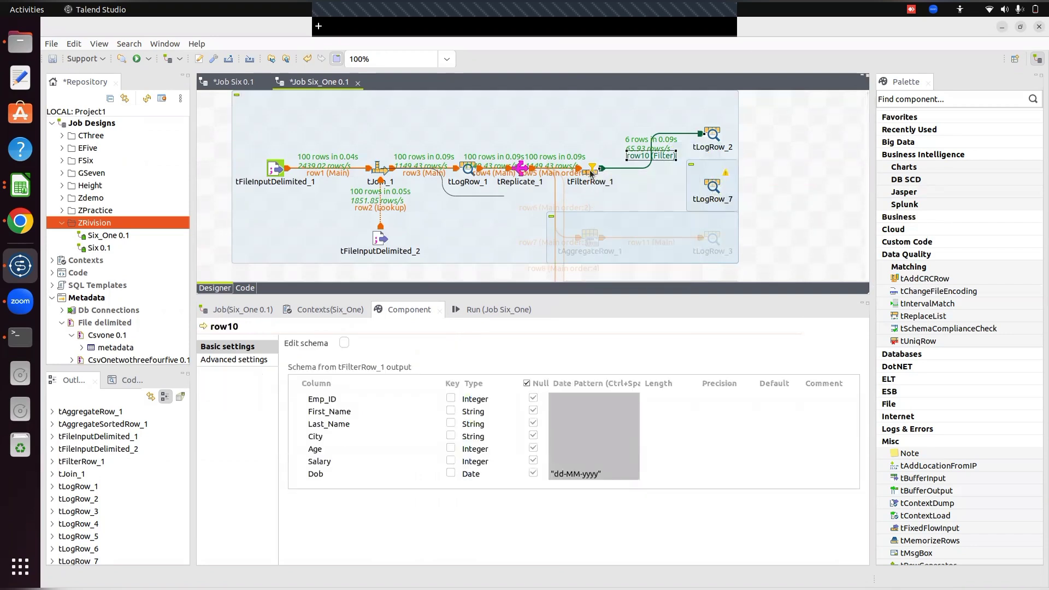
left_click(581, 170)
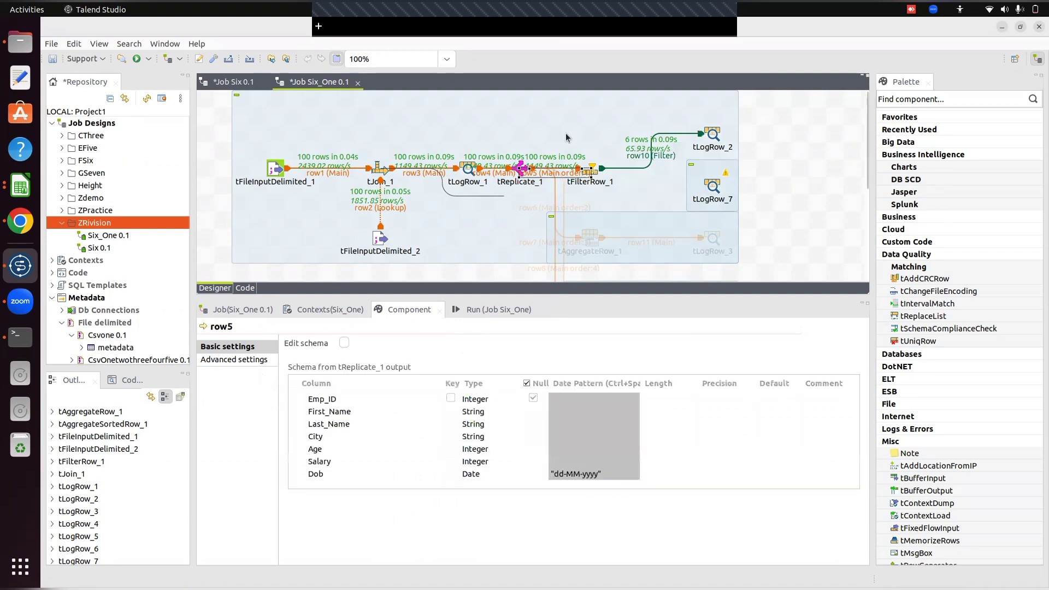
left_click(805, 279)
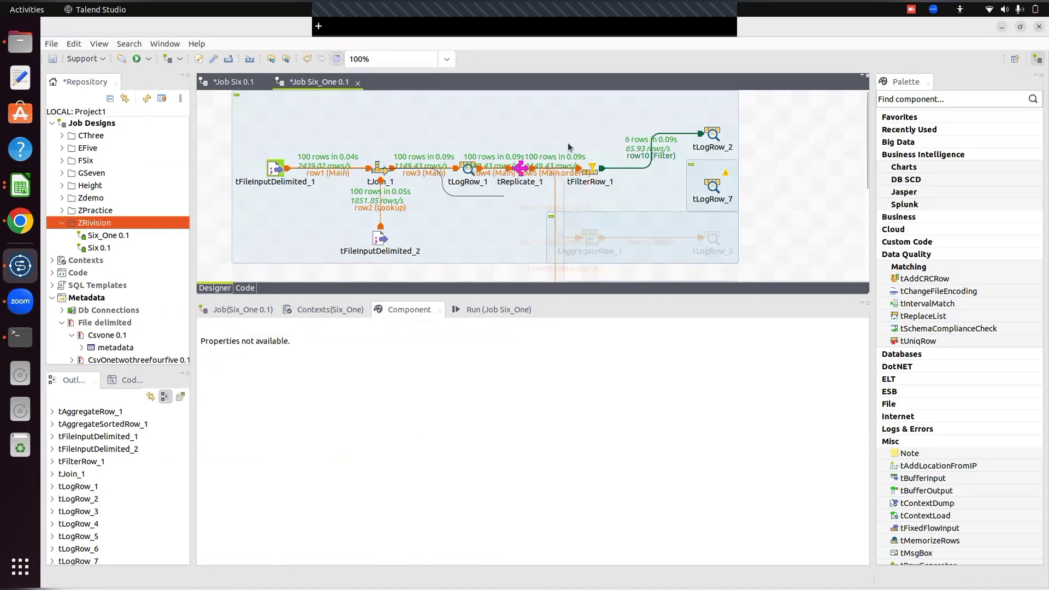
left_click(593, 171)
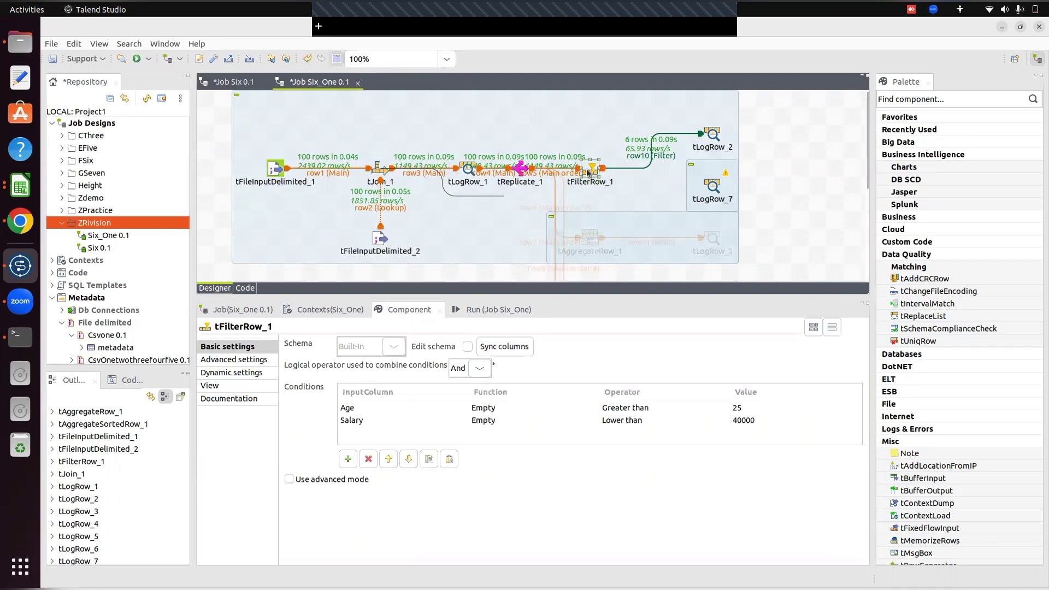
left_click(588, 171)
left_click(593, 173)
right_click(589, 173)
left_click(587, 117)
left_click(592, 114)
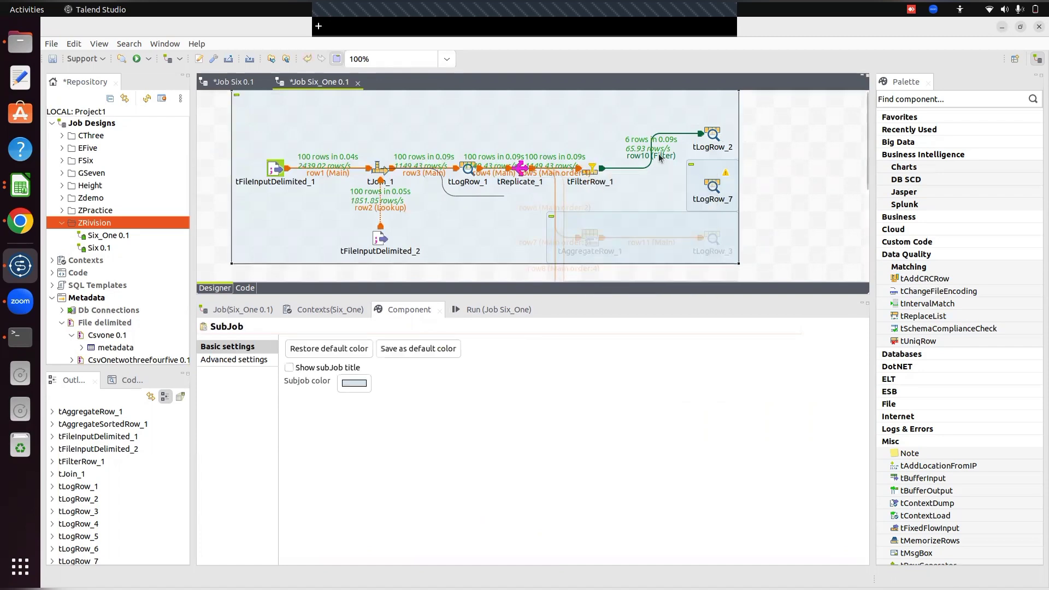
left_click(589, 173)
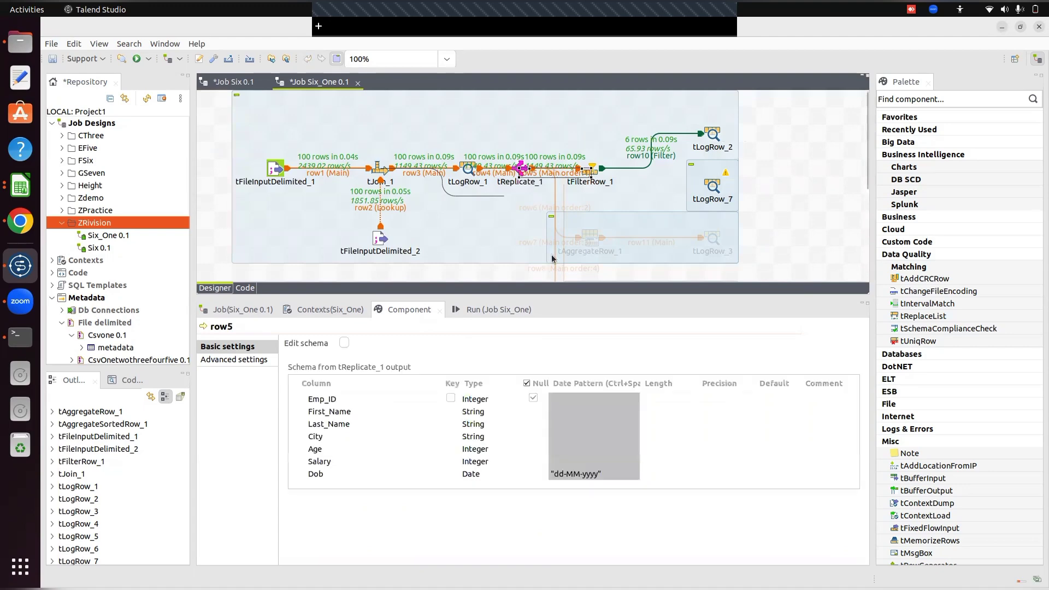
Step: Clear the execution output and row statistics of the previous Six_One run
left_click(492, 309)
left_click(431, 362)
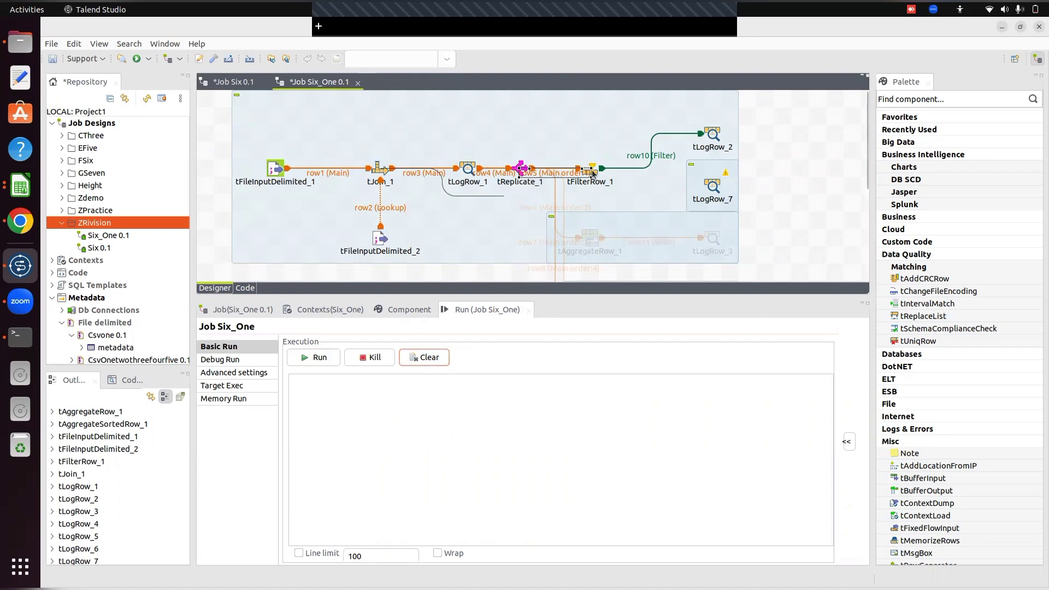
Step: Move tFilterRow_1 slightly right, away from tReplicate_1, and connect its Reject row to tLogRow_7
left_click_drag(593, 174, 629, 178)
right_click(625, 170)
mouse_move(675, 185)
left_click(773, 182)
left_click(713, 188)
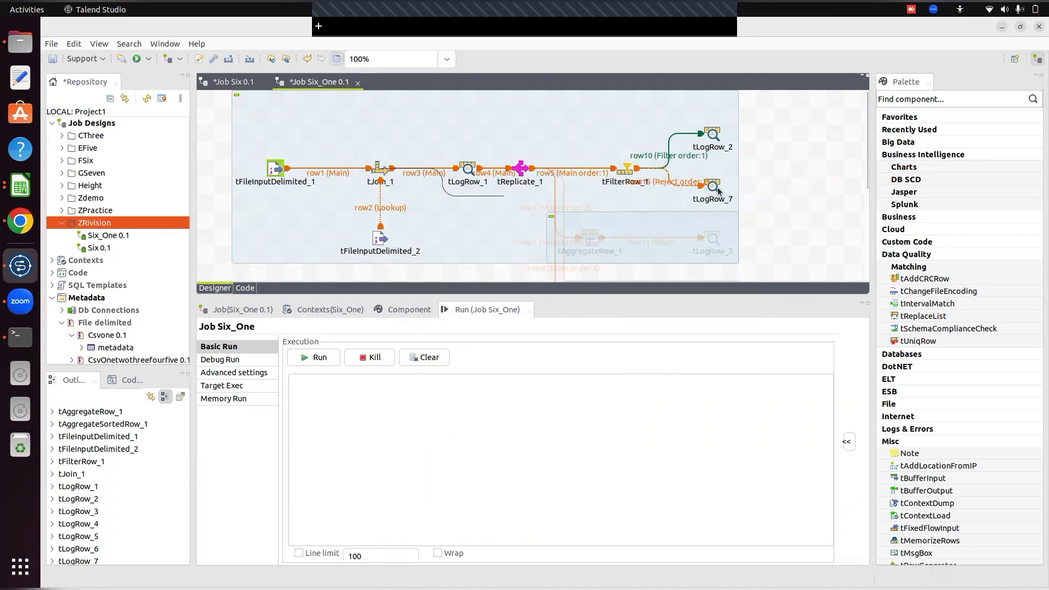
Step: Check the schema of tLogRow_7 with its reject error column, accept it, and set the component's output mode to Table
left_click(719, 190)
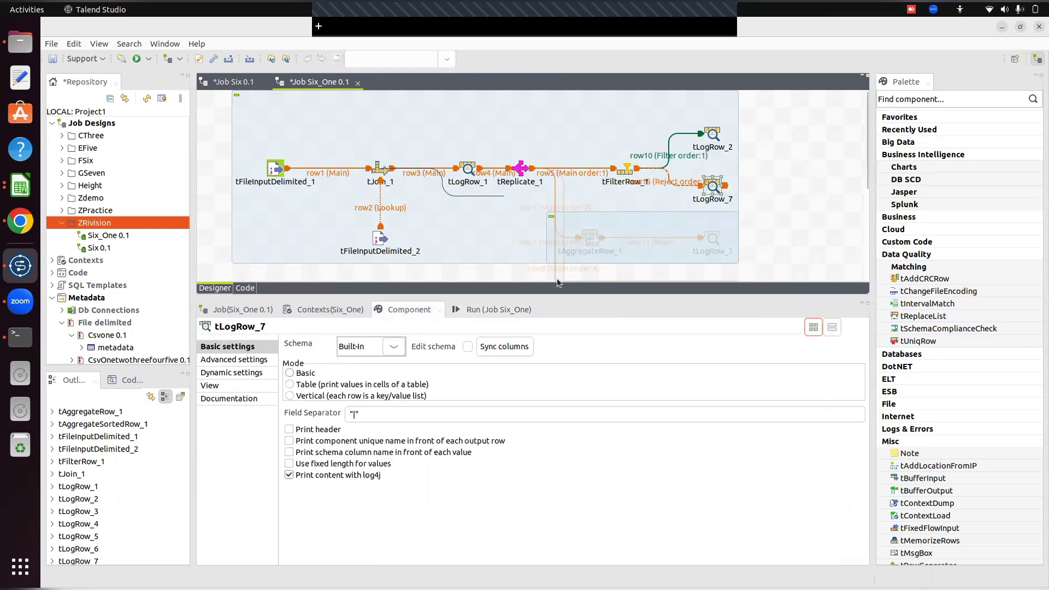
left_click(467, 347)
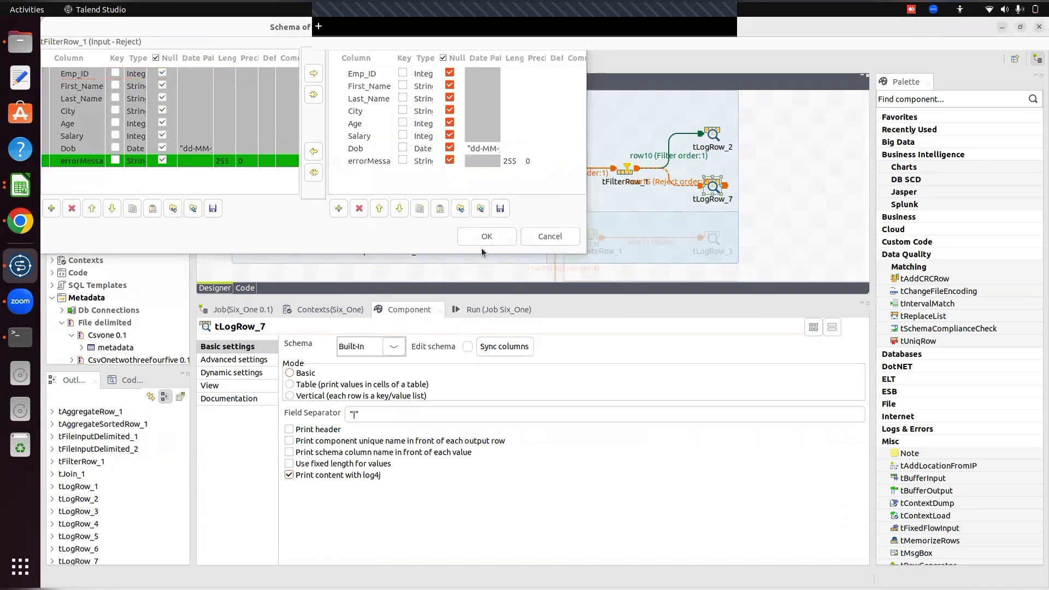
left_click(486, 236)
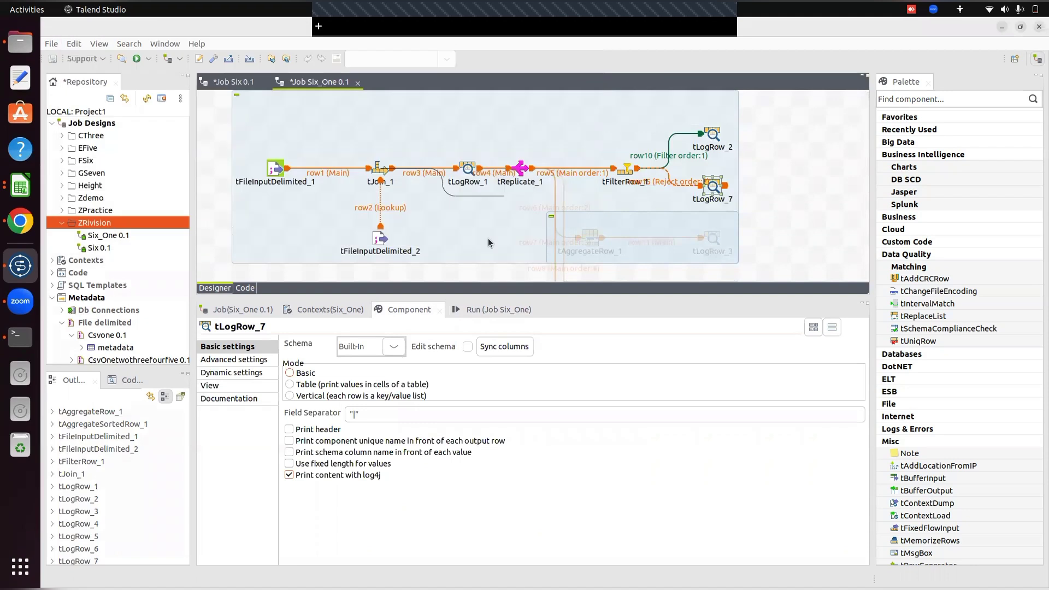
left_click(289, 386)
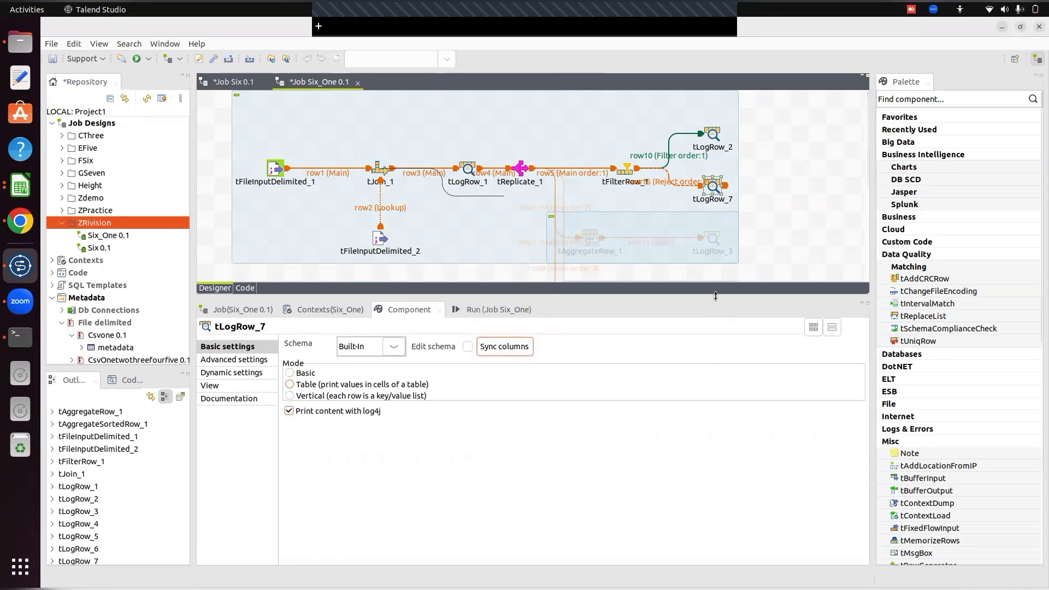
Step: Resize the area below the canvas so the branches and execution output share the space, and run job Six_One
left_click_drag(670, 295, 547, 488)
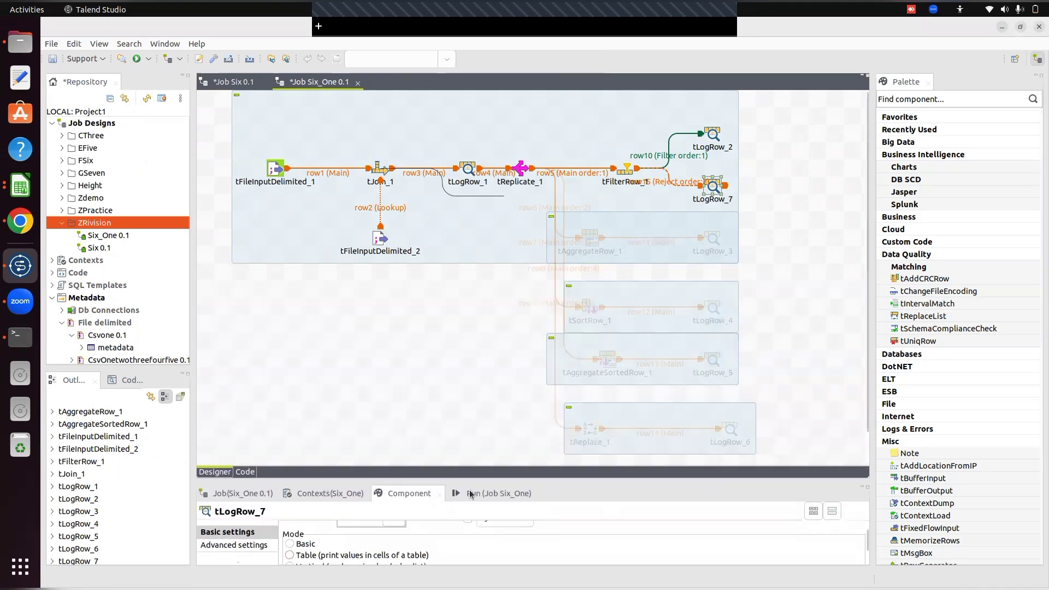
left_click(490, 492)
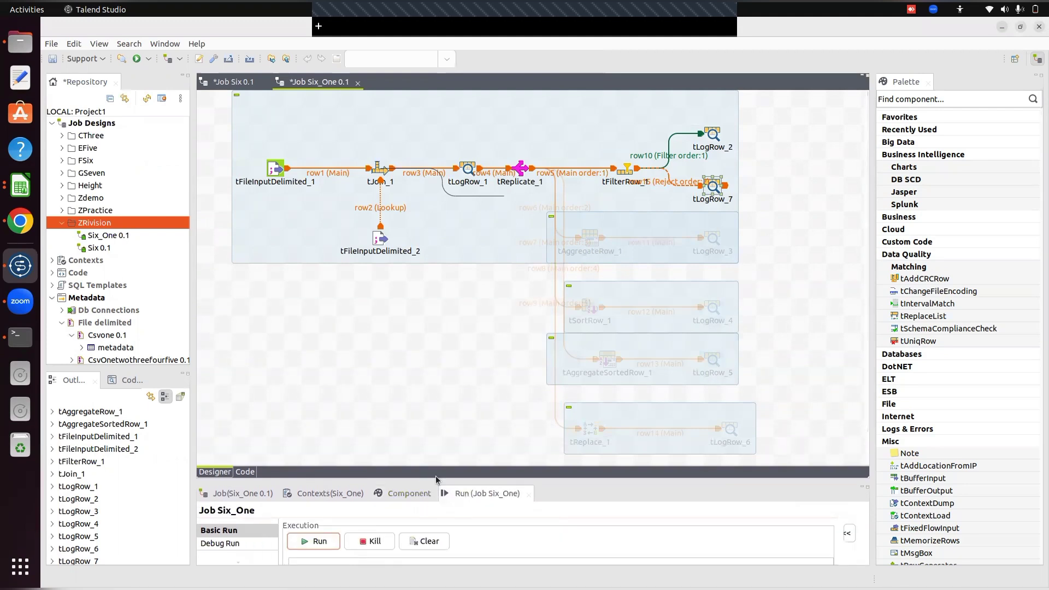
left_click_drag(411, 359, 411, 352)
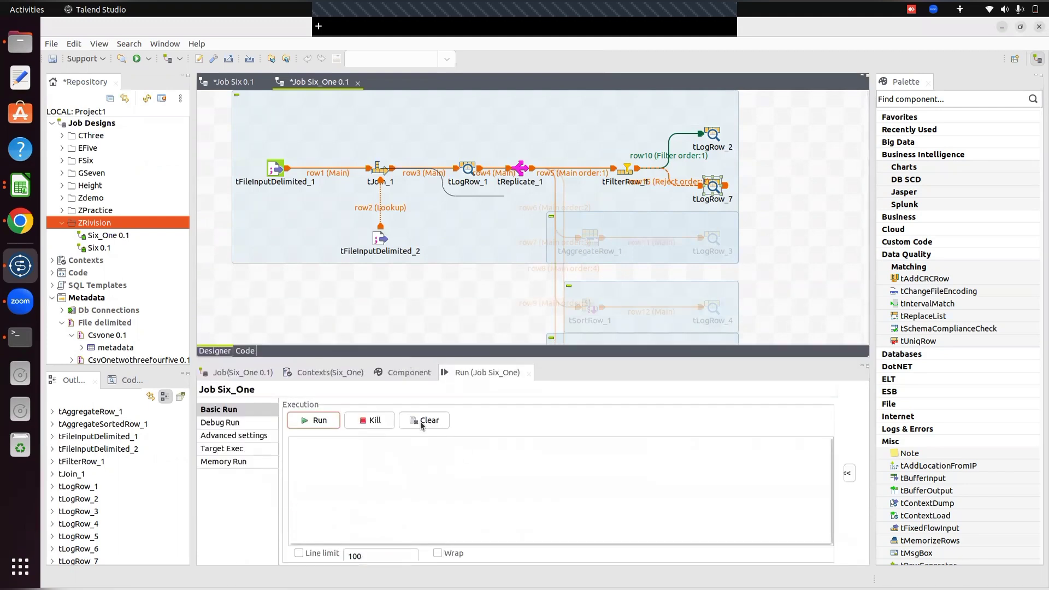
left_click(317, 421)
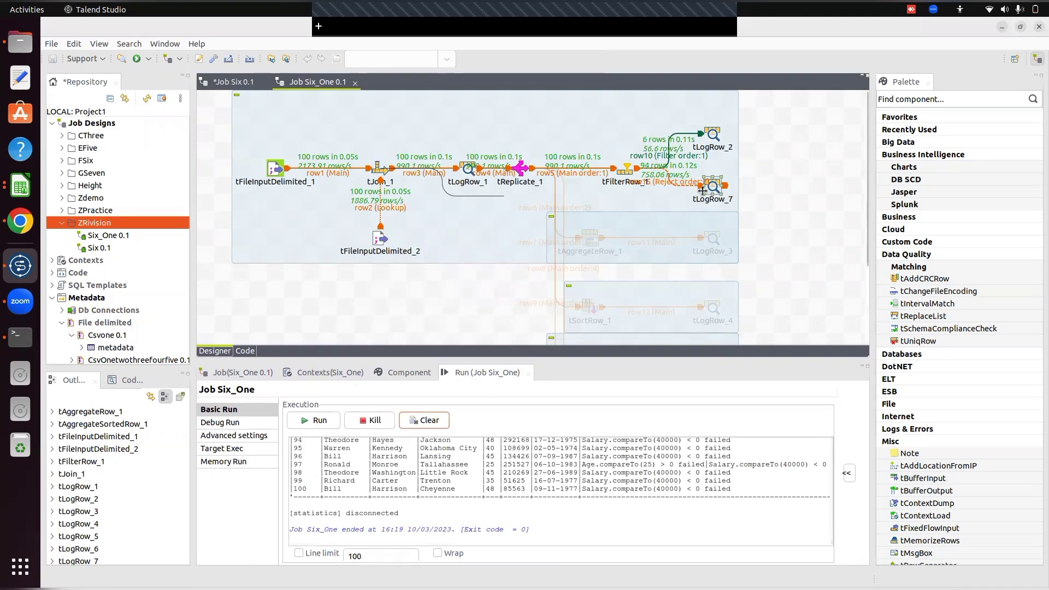
Step: Clear the execution output of job Six_One
left_click(676, 212)
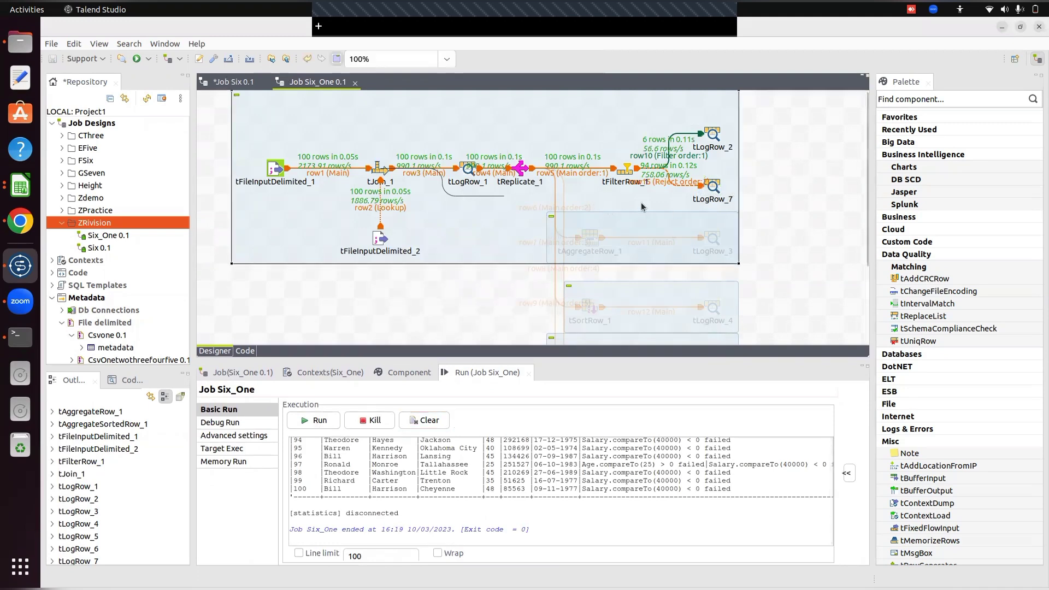
left_click(429, 424)
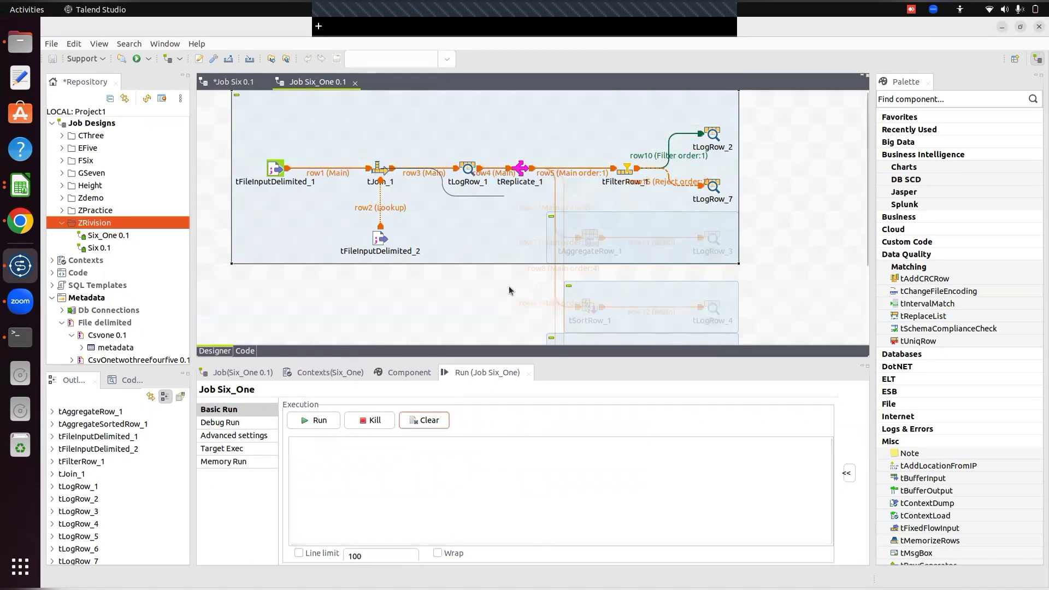
Step: Activate the tAggregateRow_1 and tLogRow_3 components in job Six_One
left_click(662, 271)
scroll(872, 330, "down", 5)
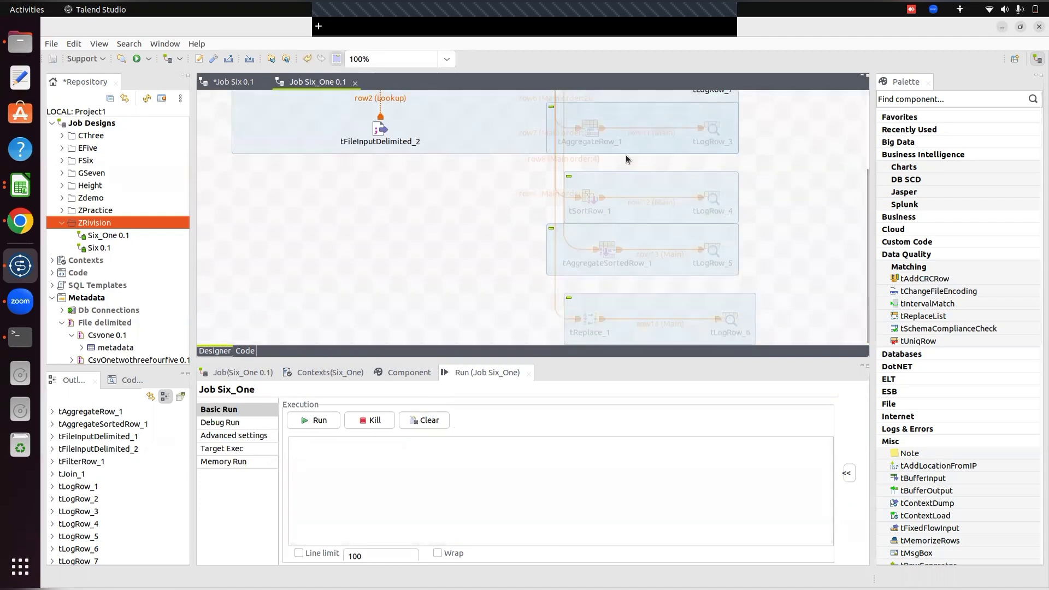
right_click(614, 140)
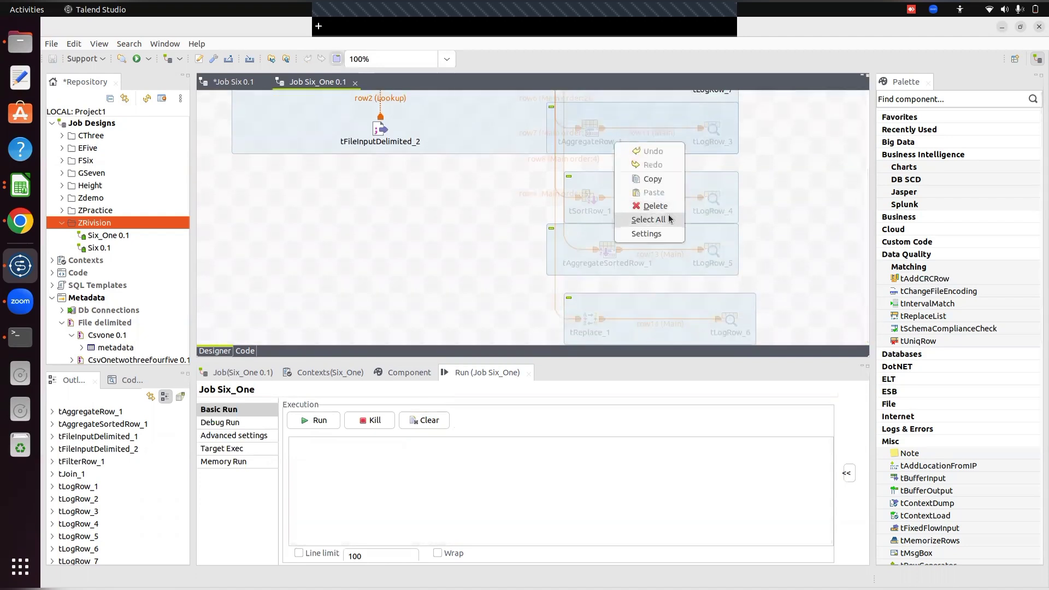
left_click(763, 133)
left_click(585, 132)
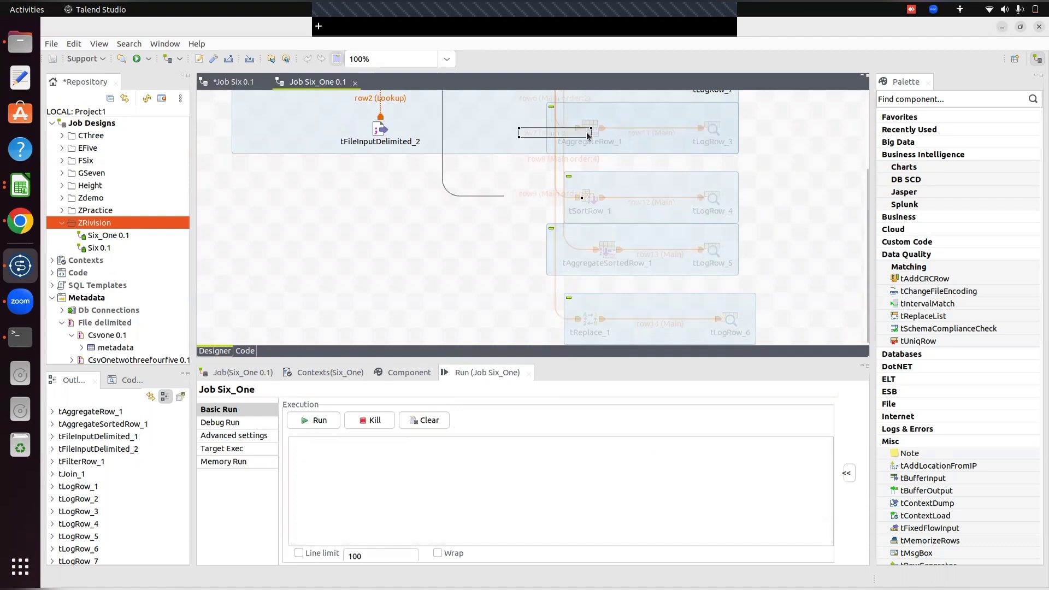
left_click(596, 128)
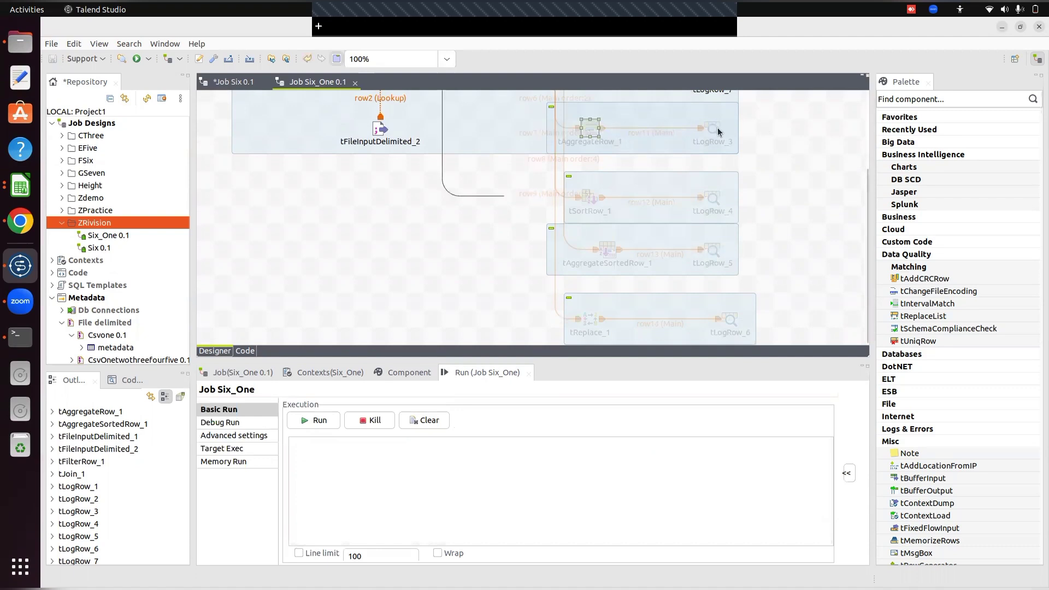
left_click(707, 125, "ctrl")
right_click(586, 122)
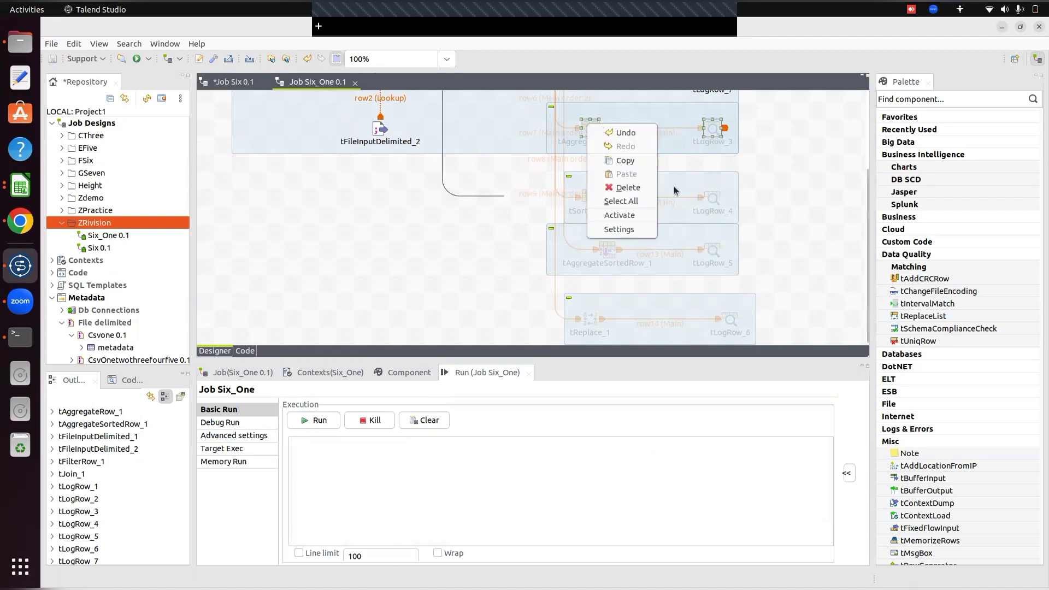
left_click(637, 218)
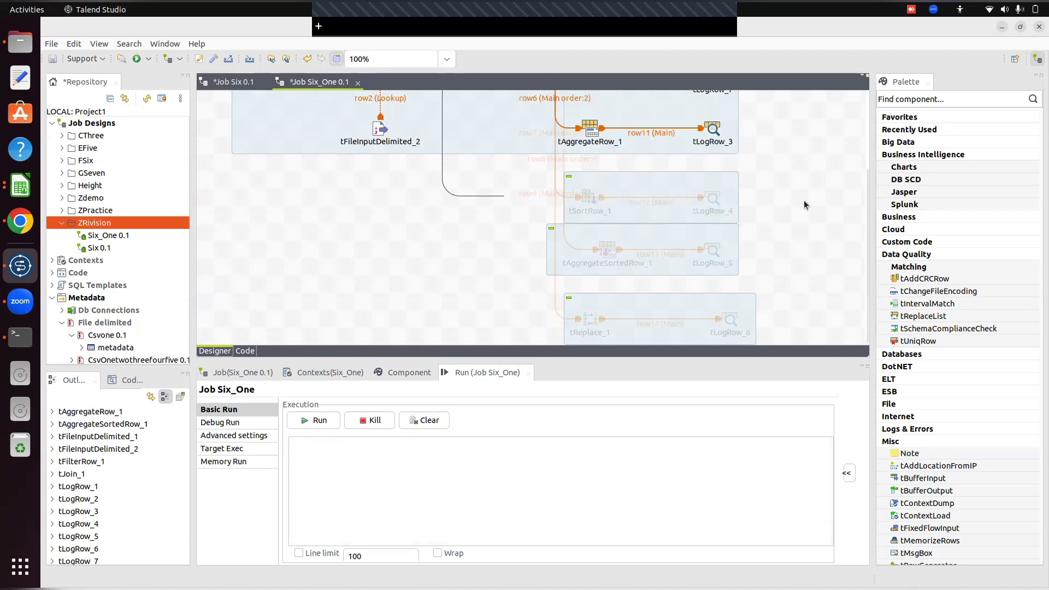
scroll(852, 147, "up", 3)
scroll(852, 148, "down", 1)
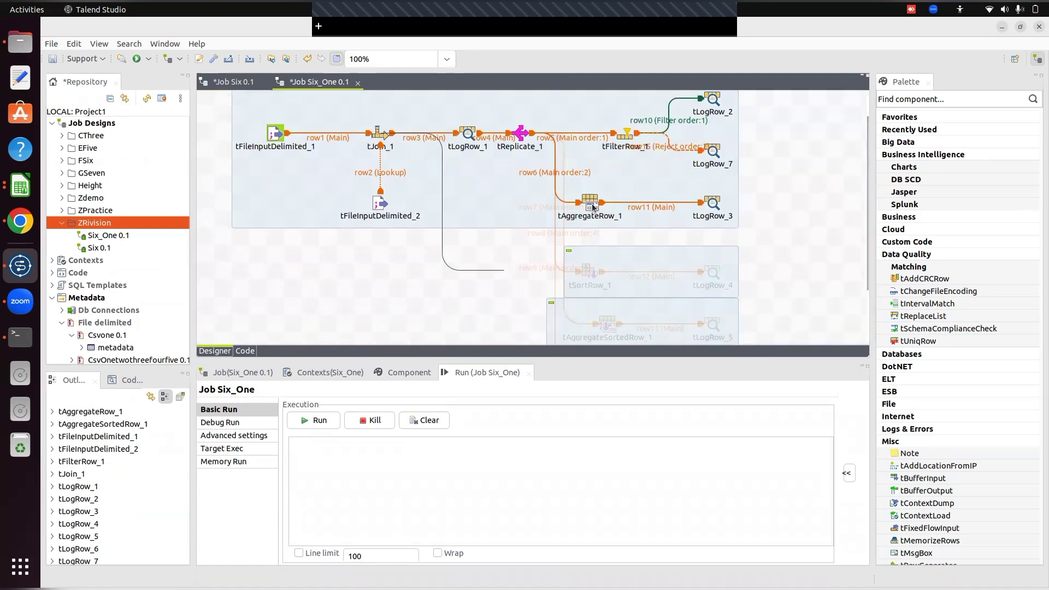
Step: Open the basic settings of tAggregateRow_1 and sync its columns with the input without propagating the changes
double_click(593, 207)
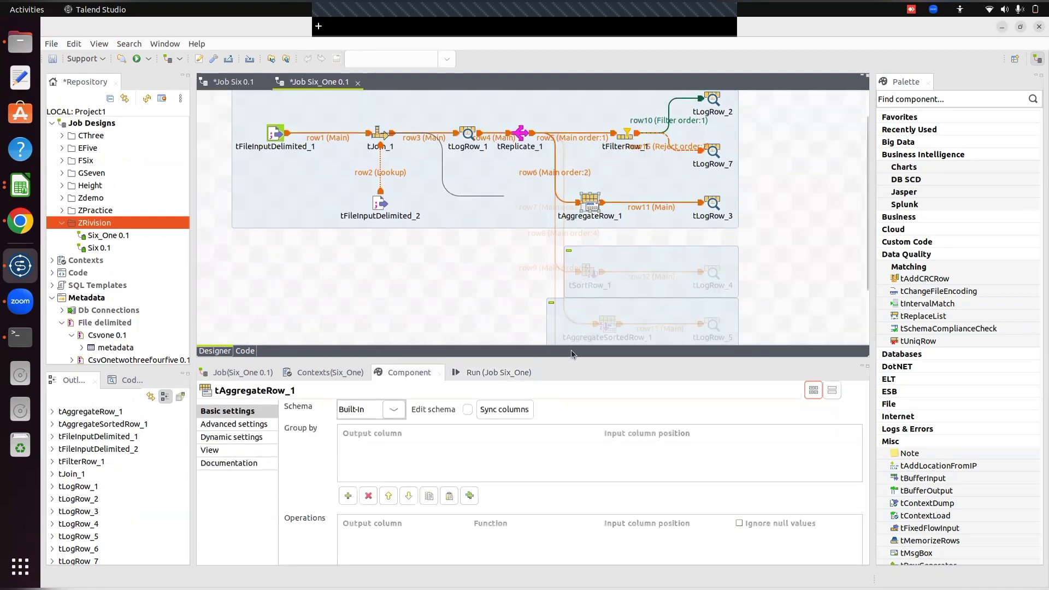
left_click_drag(541, 298, 519, 294)
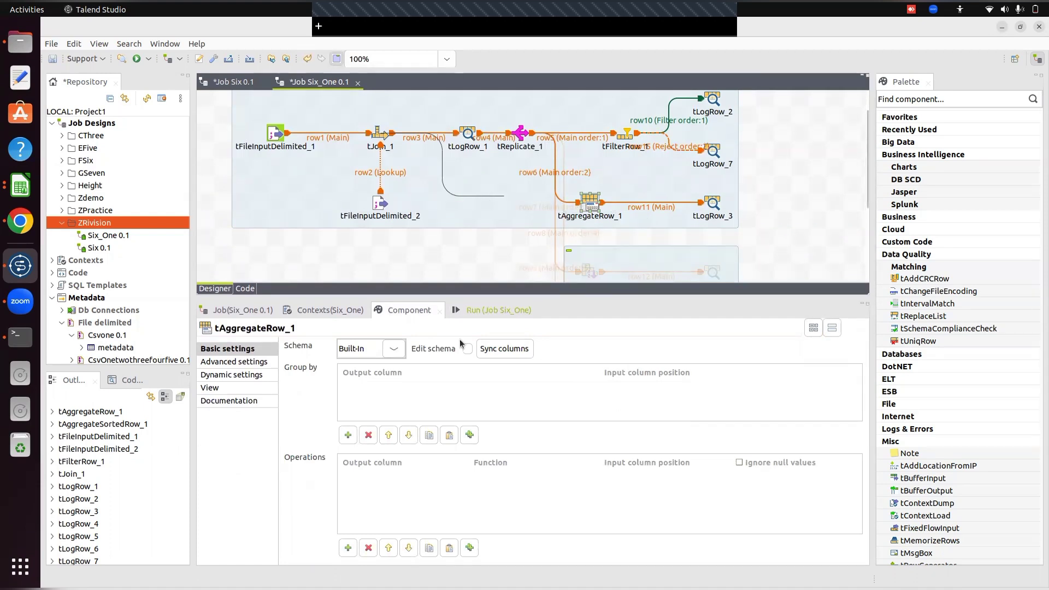
left_click(348, 435)
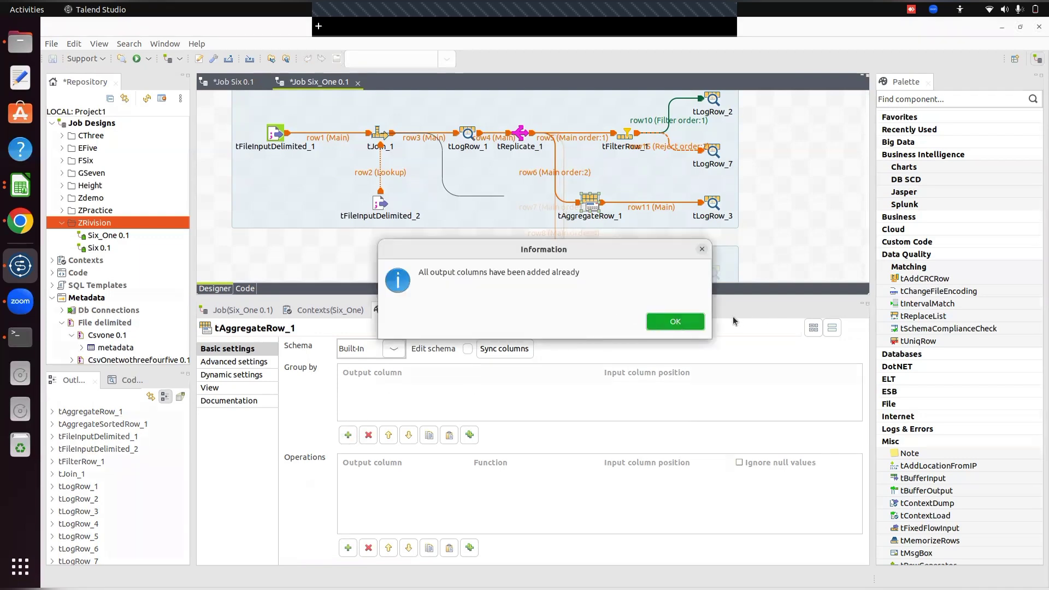
left_click(675, 322)
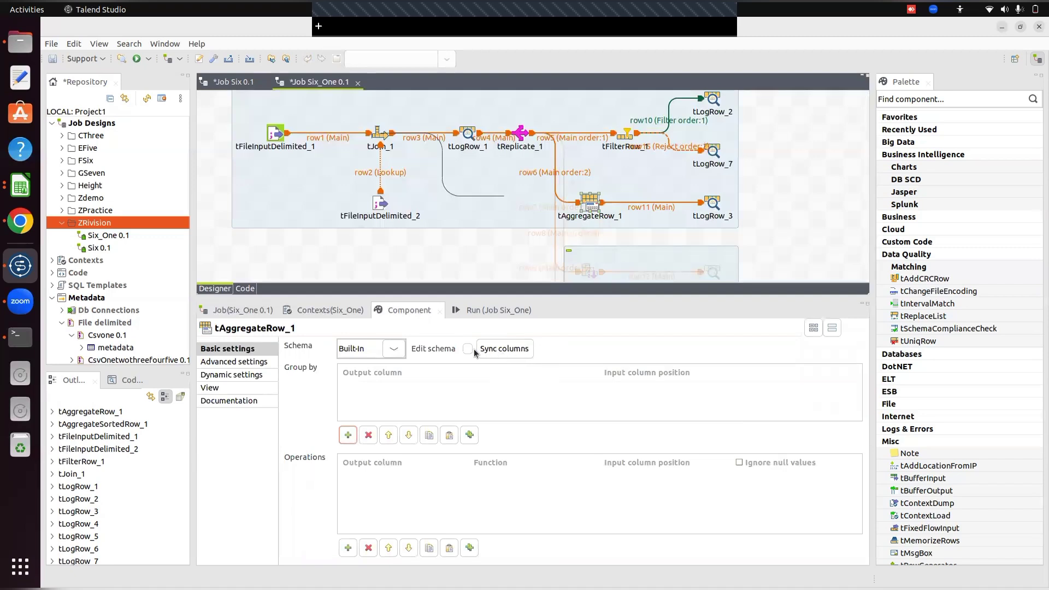
left_click(499, 349)
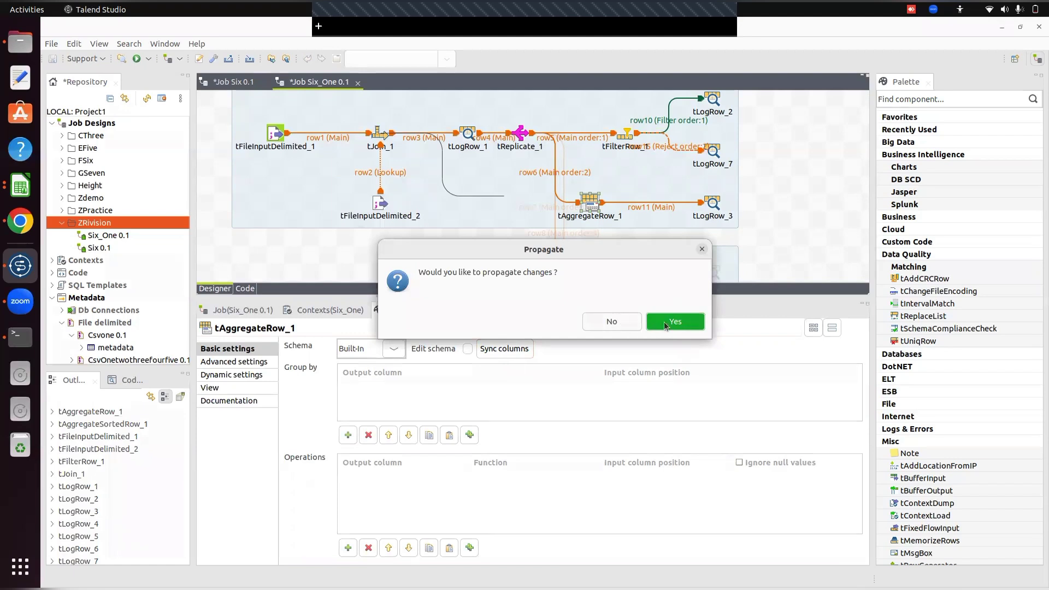
left_click(599, 324)
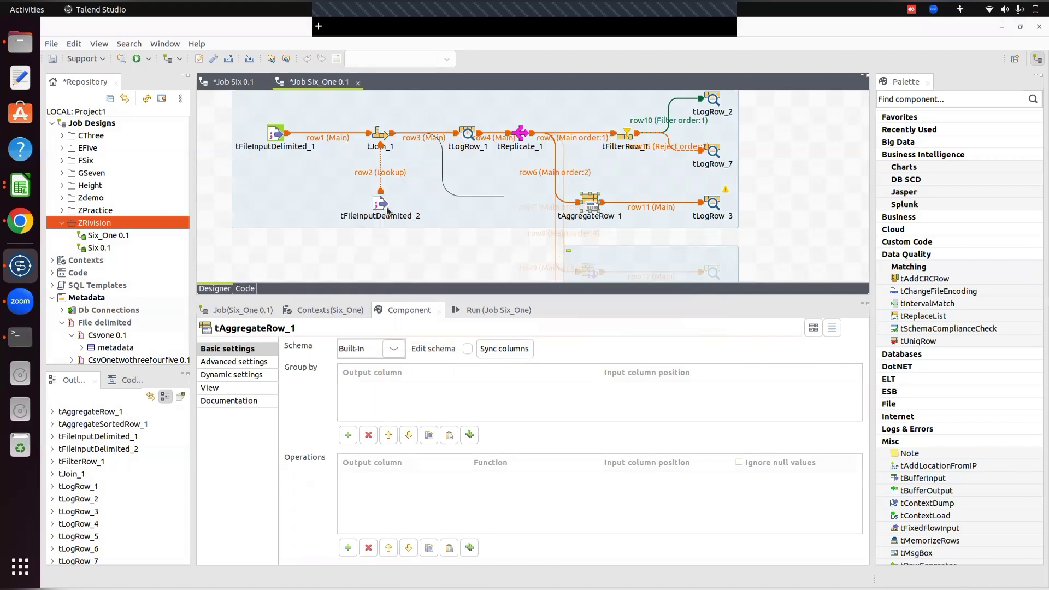
Step: Remove all seven columns, Emp_ID through Dob, from the output schema of tAggregateRow_1
left_click(357, 73)
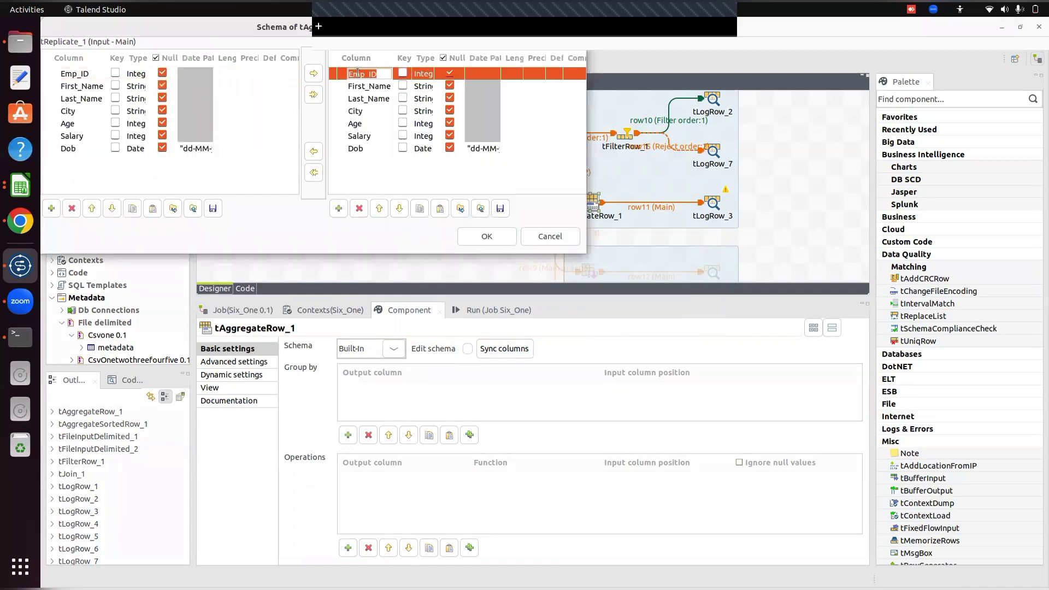
left_click(359, 209)
left_click(359, 209)
left_click(359, 209)
left_click(359, 210)
left_click(359, 209)
left_click(359, 209)
left_click(359, 209)
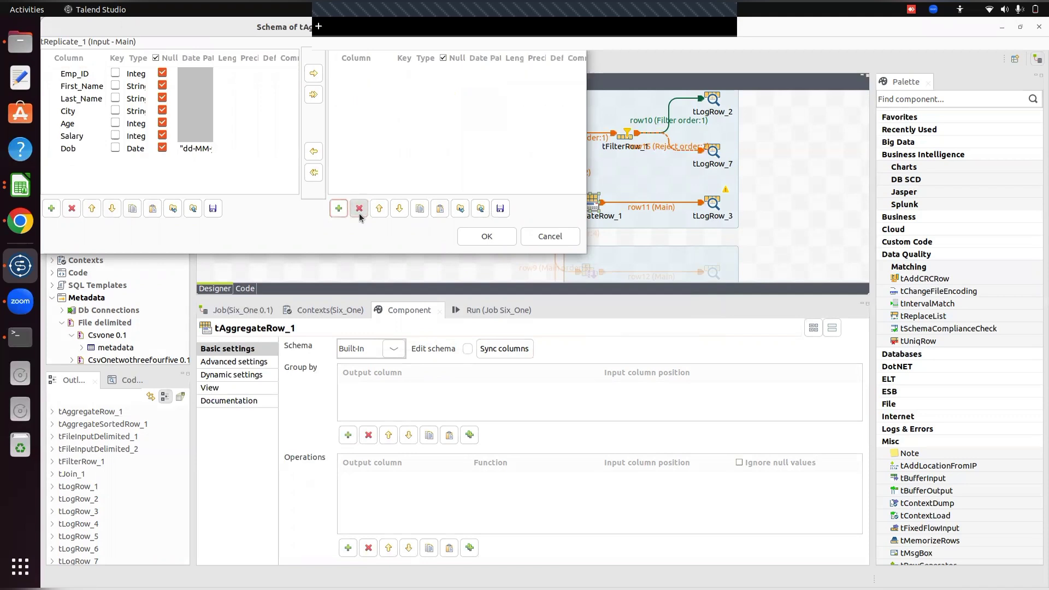
Step: Add the output columns City and Total_Sal to the tAggregateRow_1 schema and propagate the changes
left_click(338, 209)
left_click(339, 210)
left_click(370, 75)
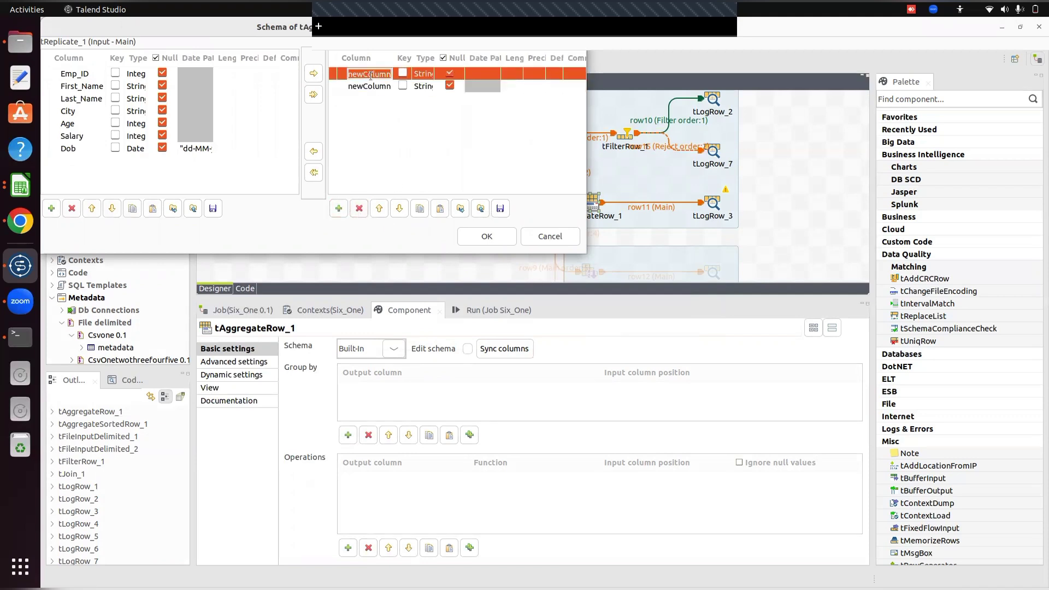
type("City")
left_click(385, 87)
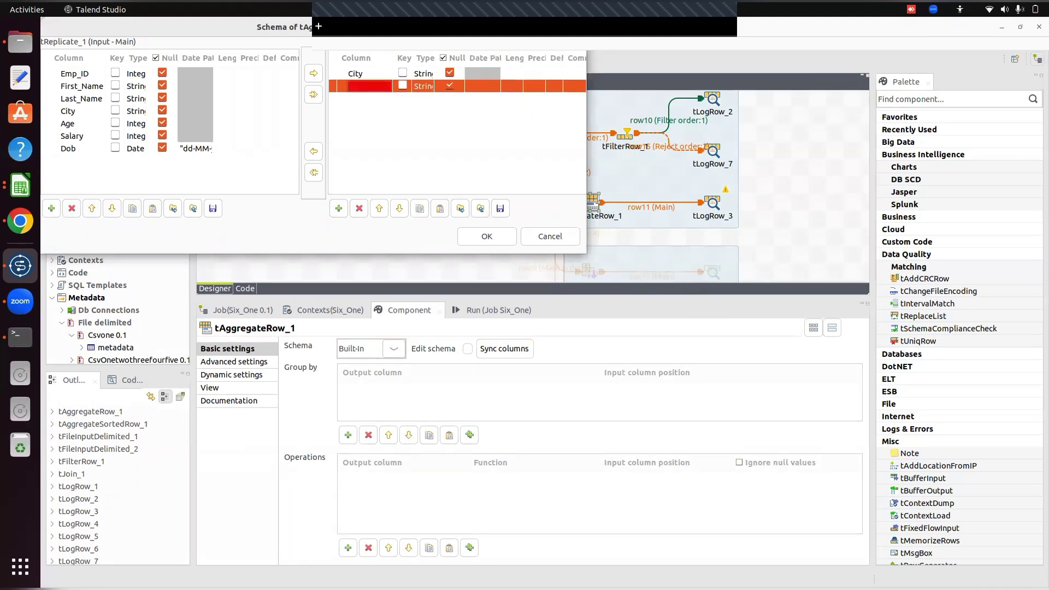
type("To")
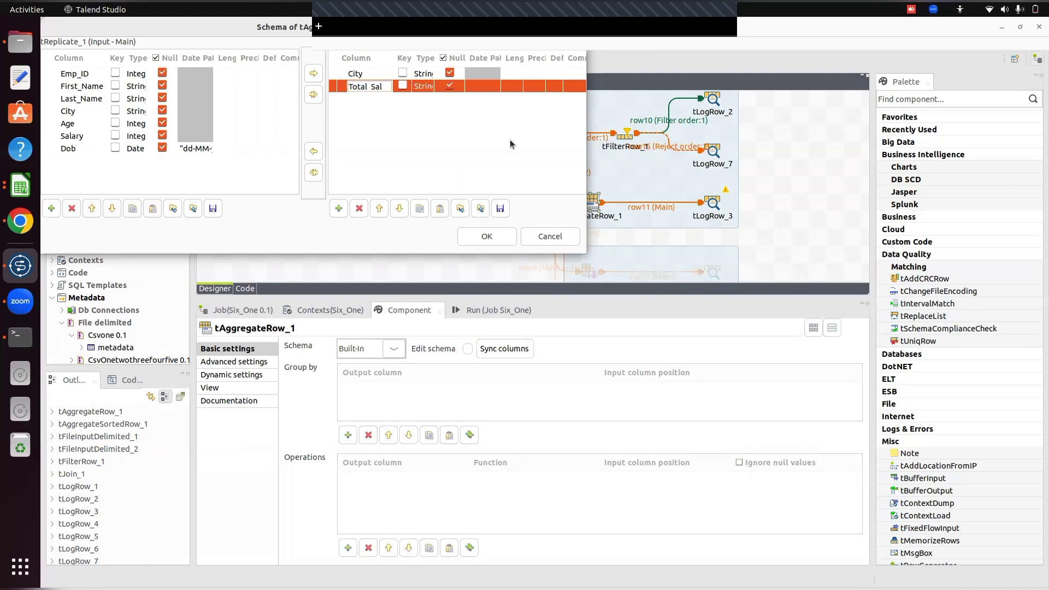
type("tal Sal")
left_click(487, 236)
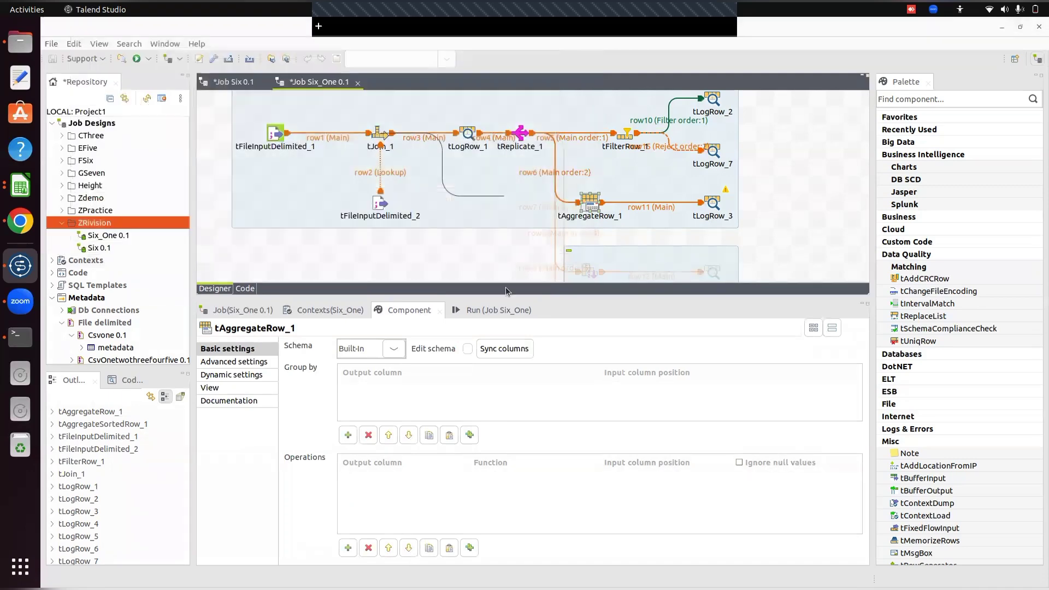
left_click(686, 323)
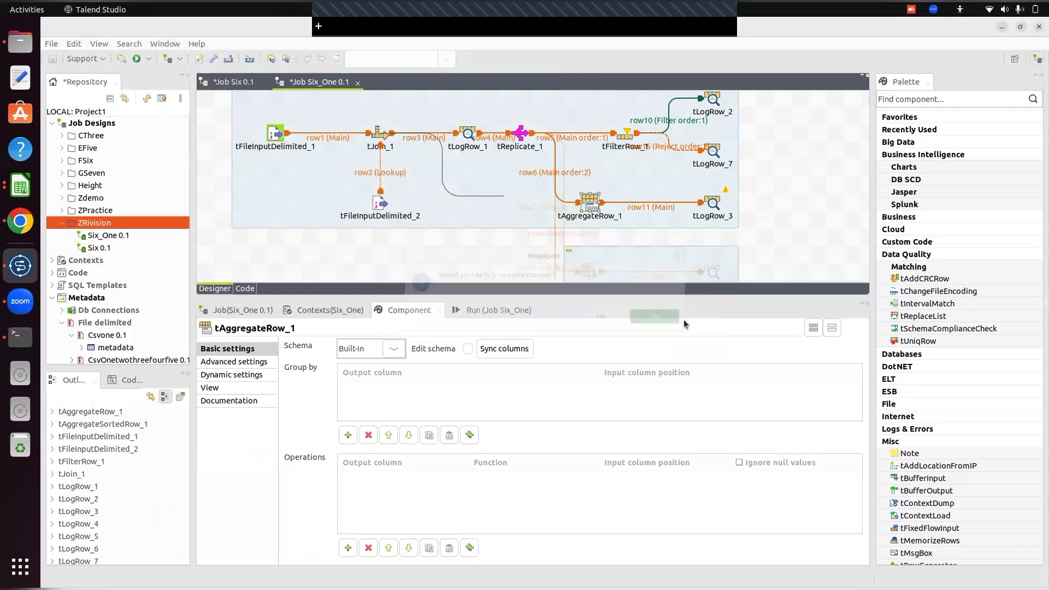
Step: Add a Group by entry in tAggregateRow_1 with output column City and input column City
left_click(348, 435)
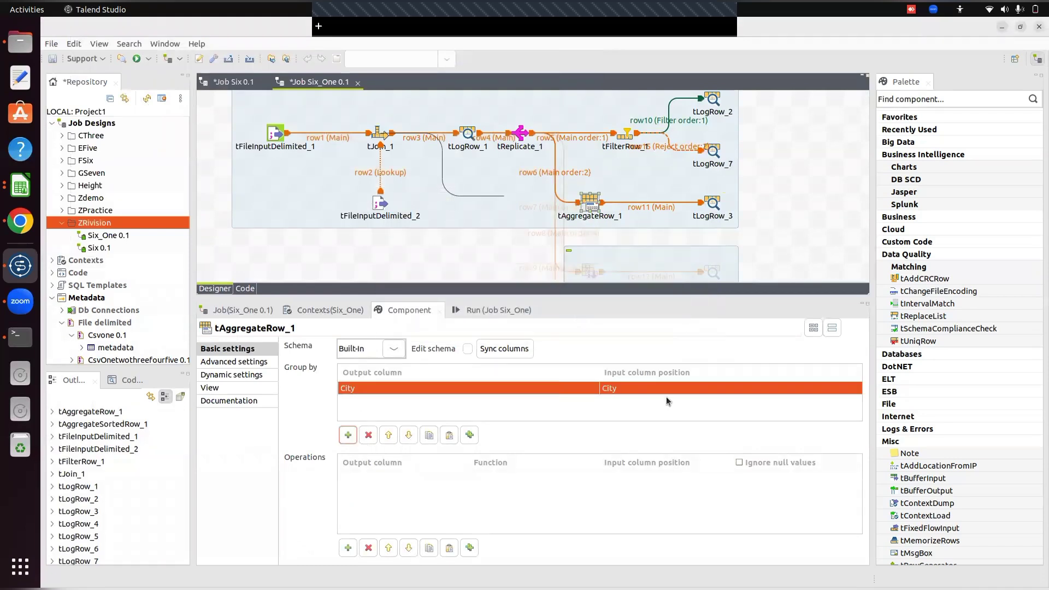
left_click(643, 389)
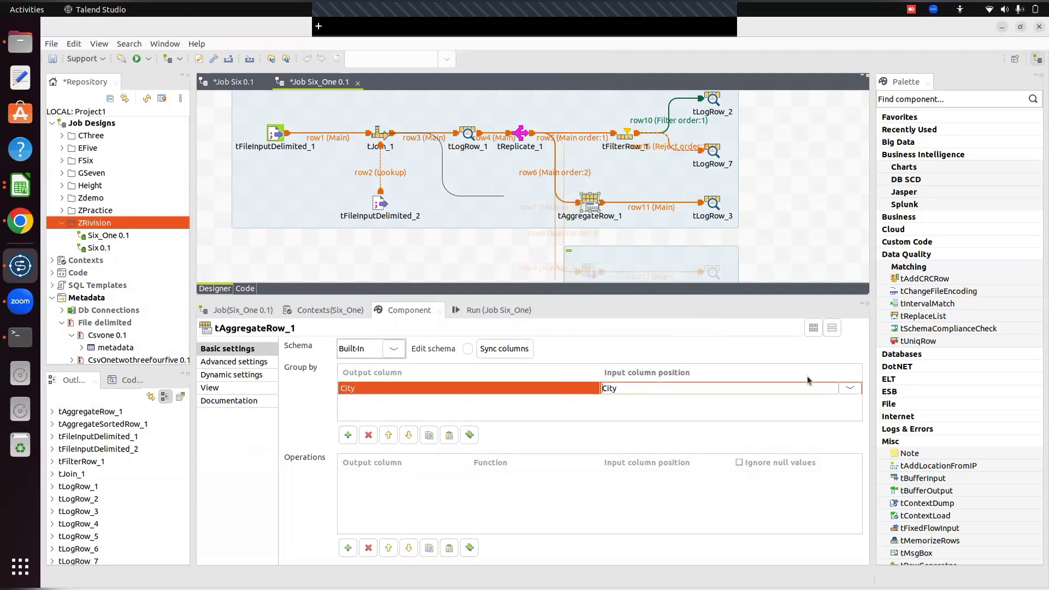
left_click(850, 388)
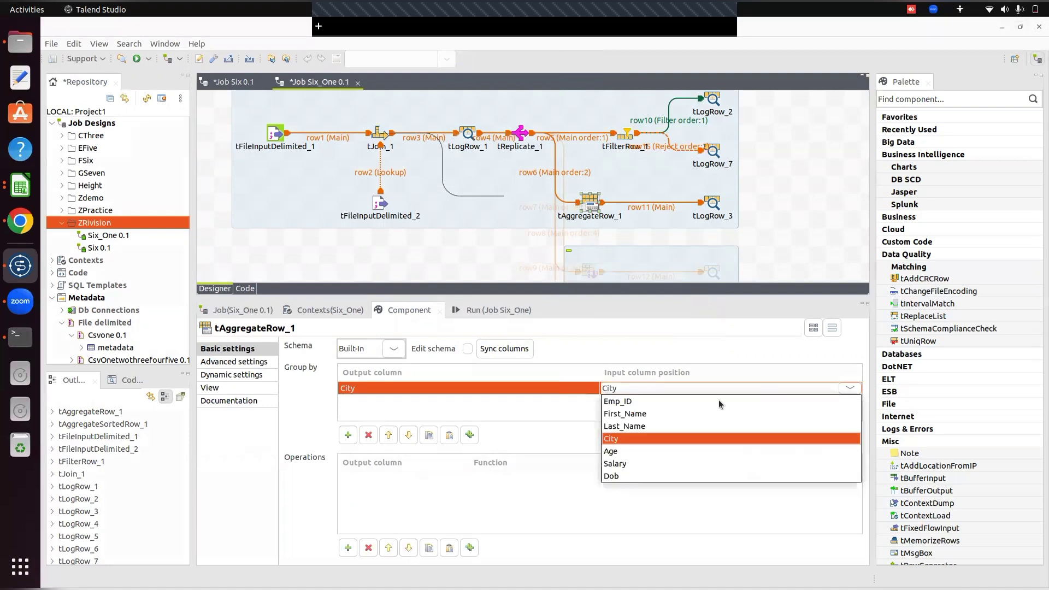
left_click(632, 438)
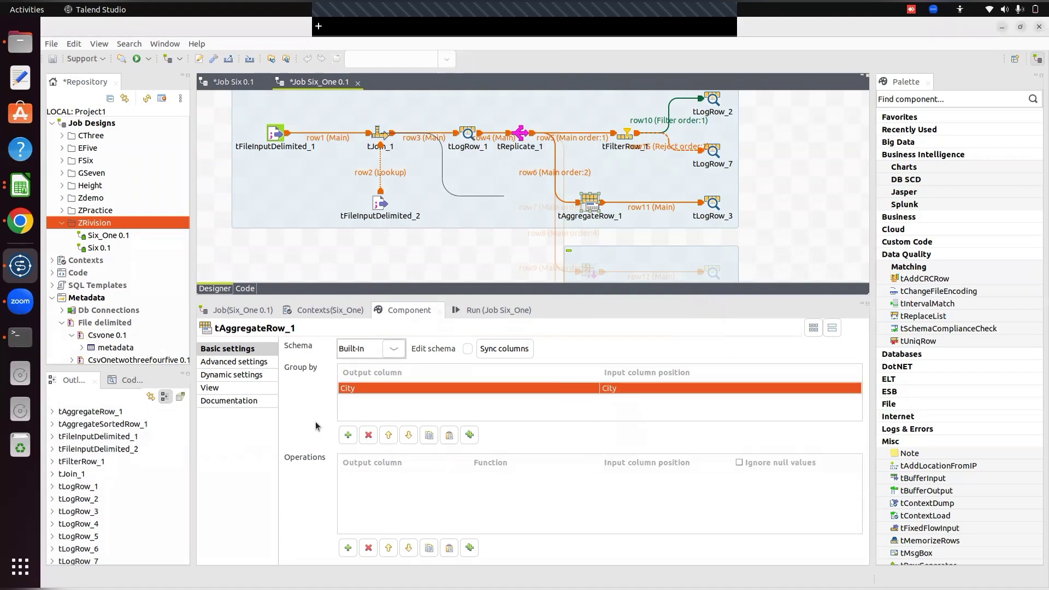
Step: Add an operation for the Total_Sal output column in tAggregateRow_1 and set its function to sum
left_click(348, 548)
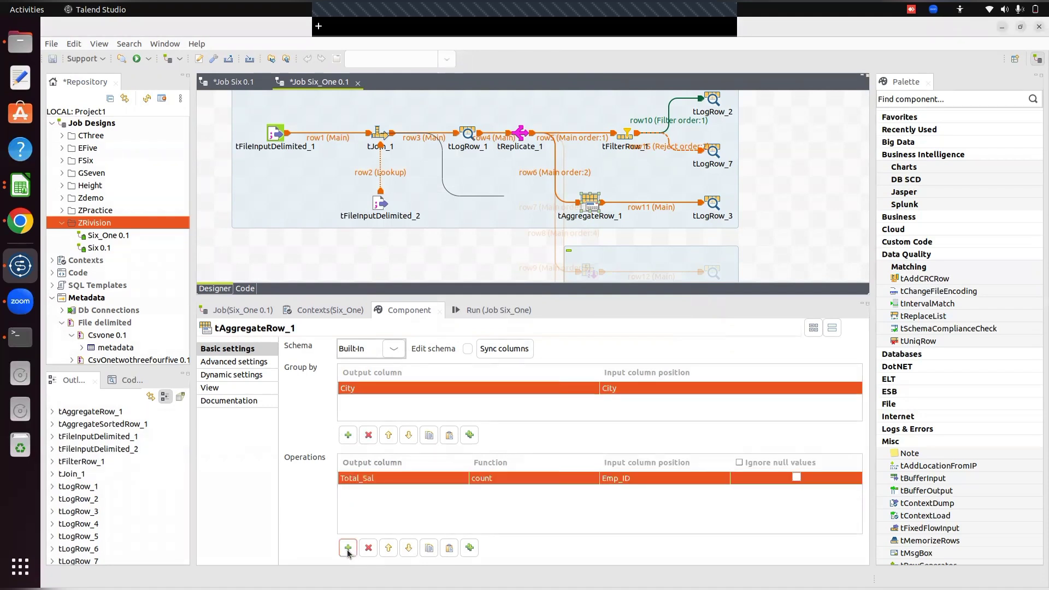
left_click(528, 479)
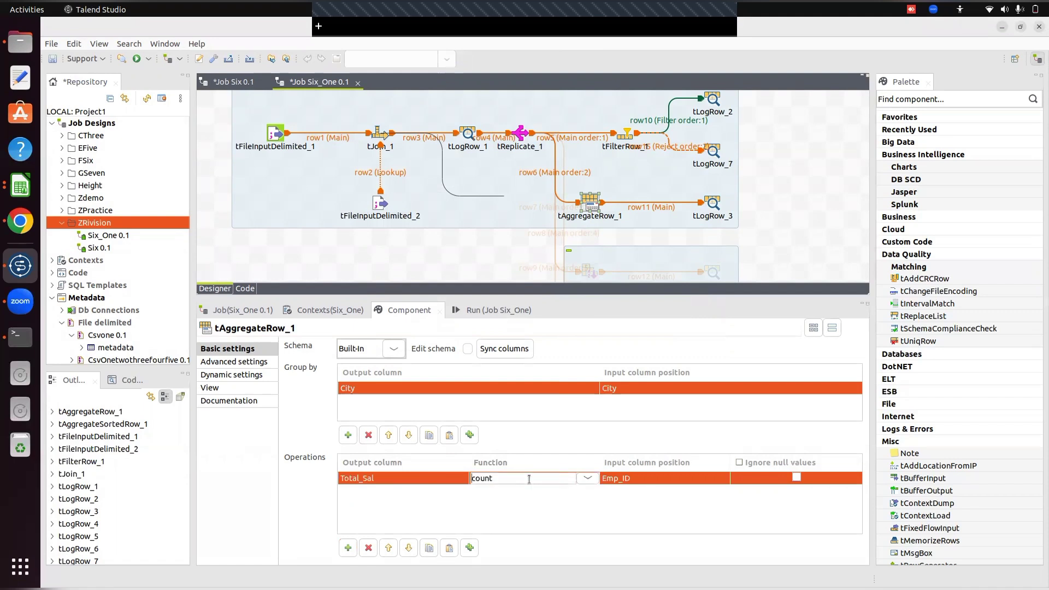
left_click(583, 485)
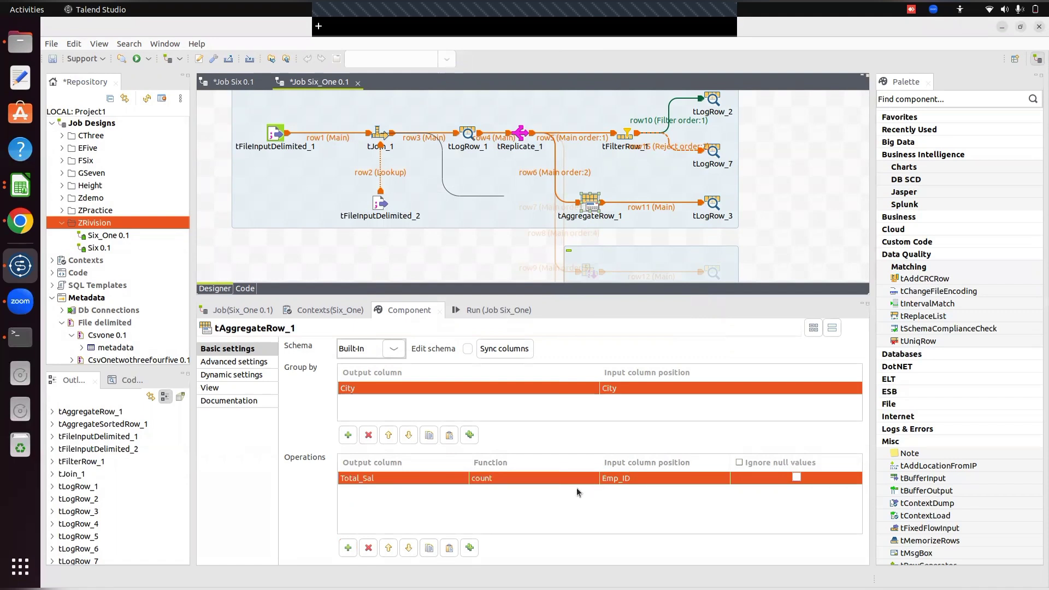
left_click(568, 482)
left_click(587, 480)
key("Down")
key("Down")
key("Down")
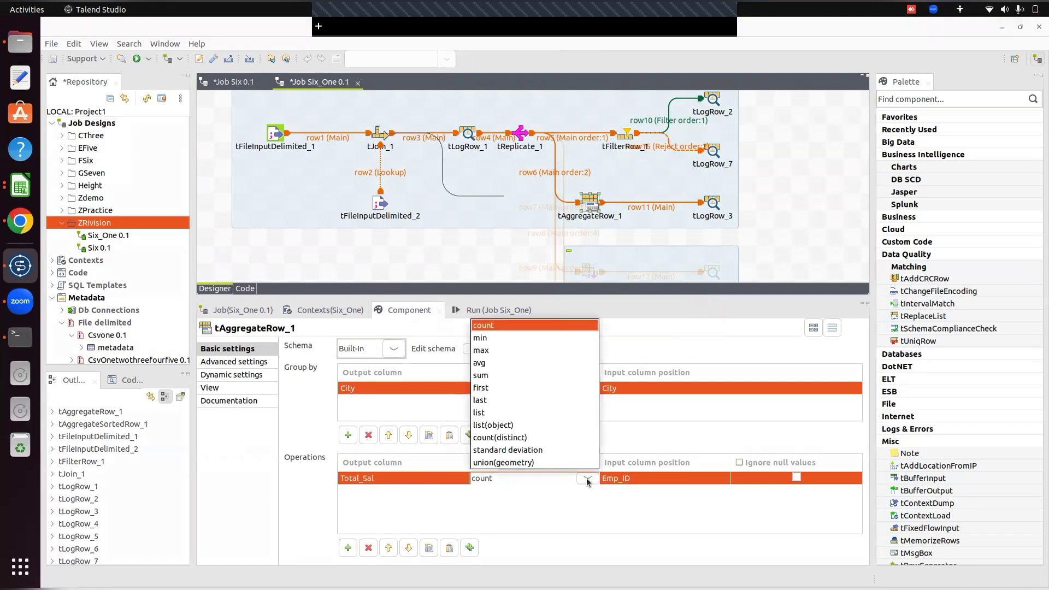
key("Down")
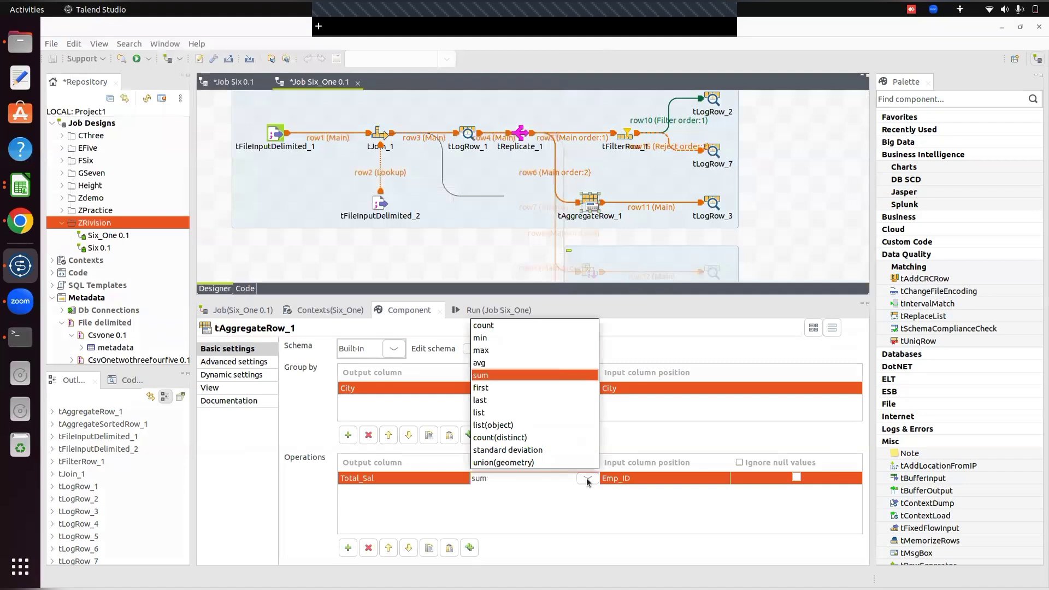
key("Return")
Step: Set the input column of the Total_Sal operation to Salary
left_click(634, 481)
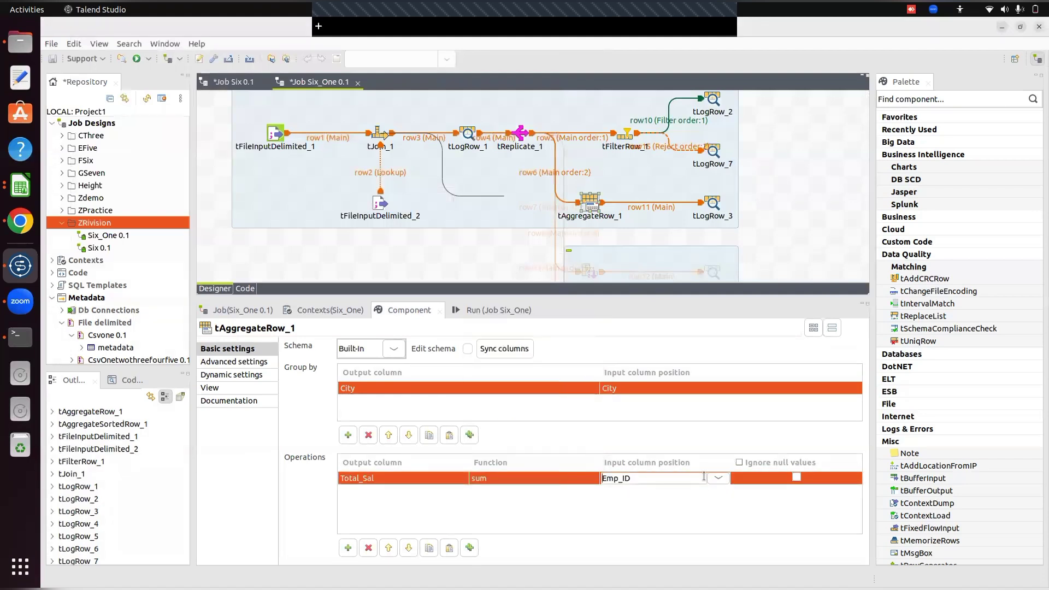
left_click(716, 479)
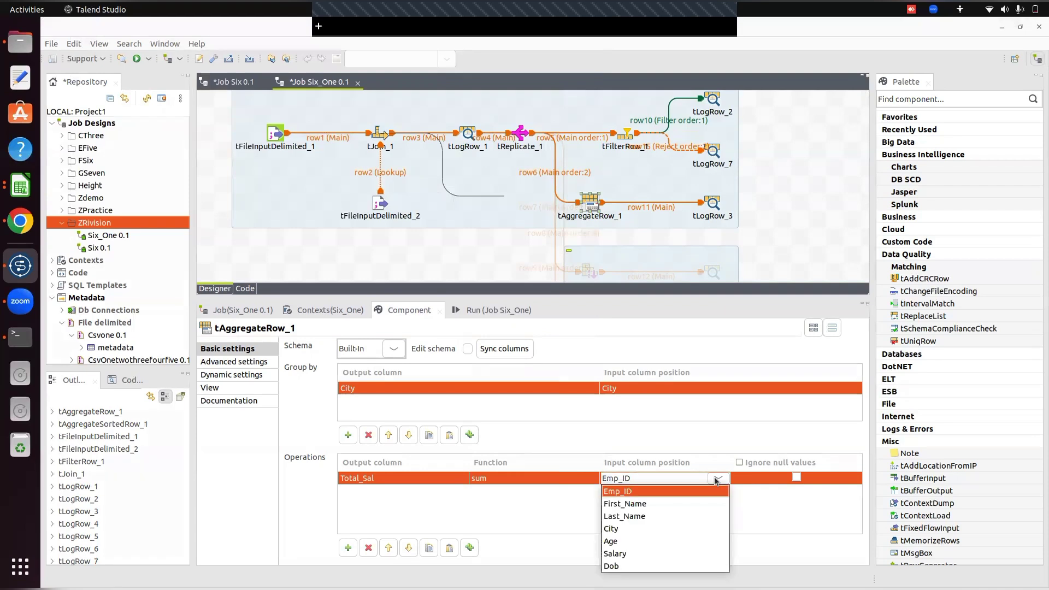
key("Down")
key("Down")
key("Down")
key("Down")
key("Down")
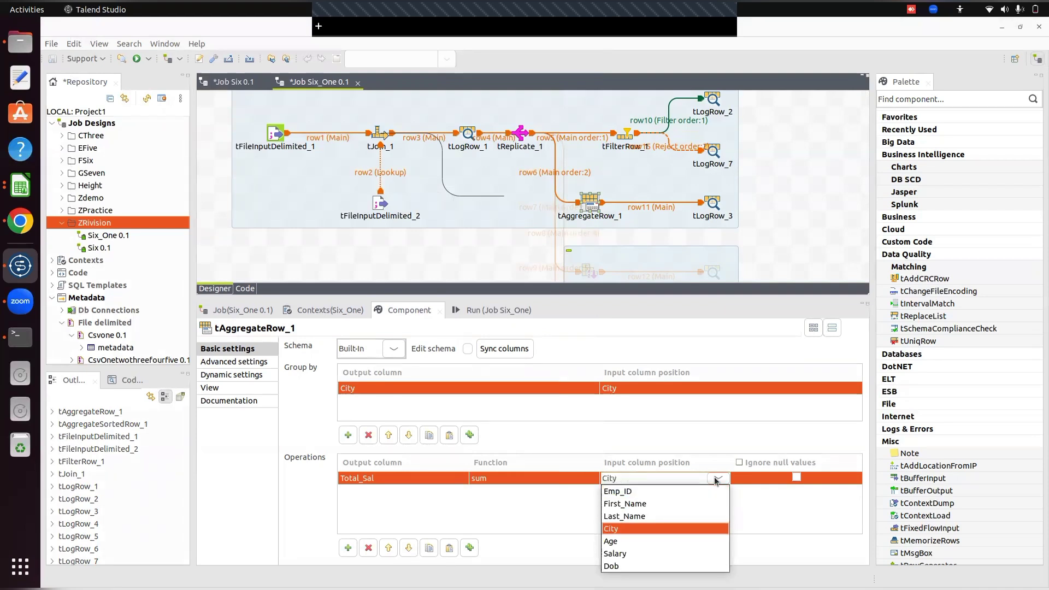
key("Return")
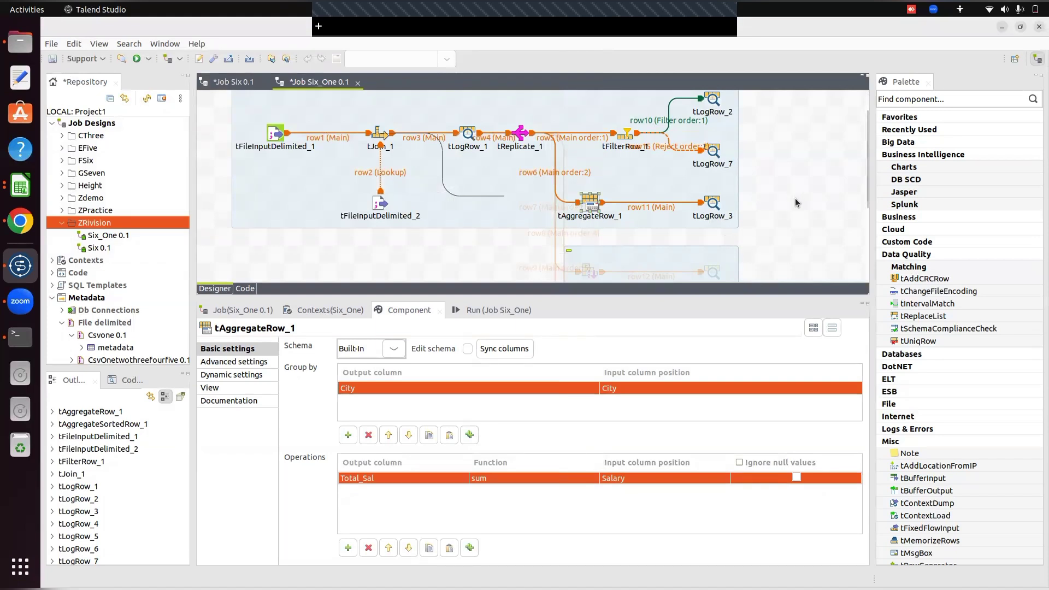
Step: Check the schema of tLogRow_3 and set its mode to Table (print values in cells of a table)
left_click(773, 204)
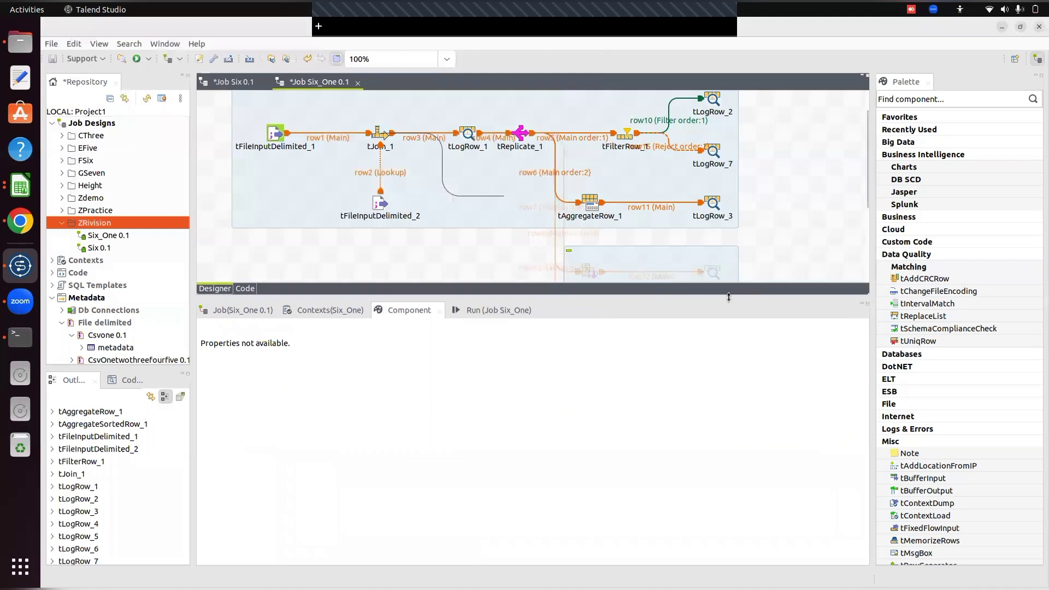
left_click_drag(739, 329, 763, 421)
left_click_drag(773, 454, 773, 459)
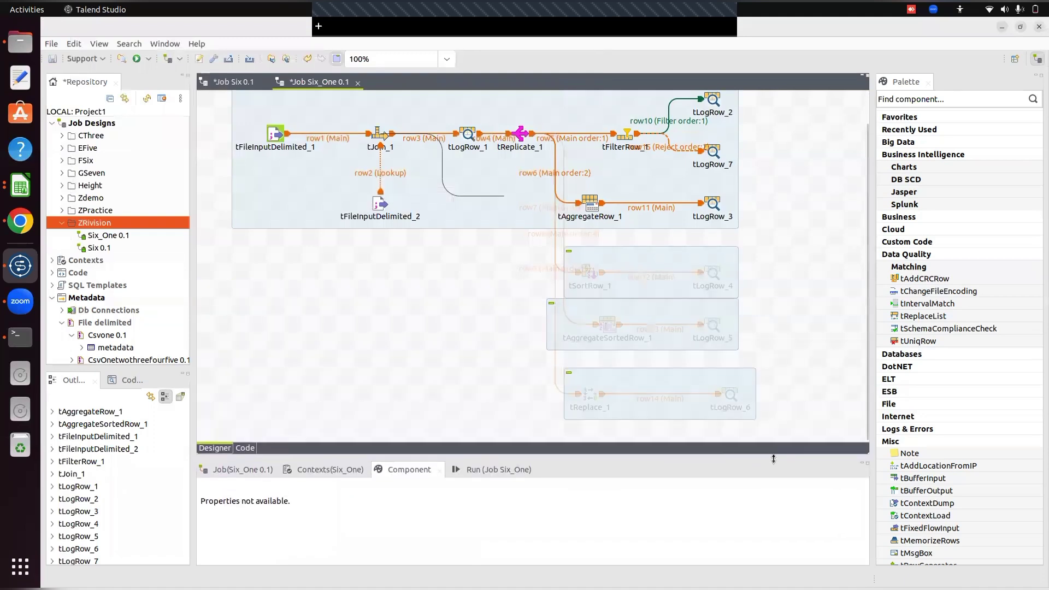
left_click(712, 206)
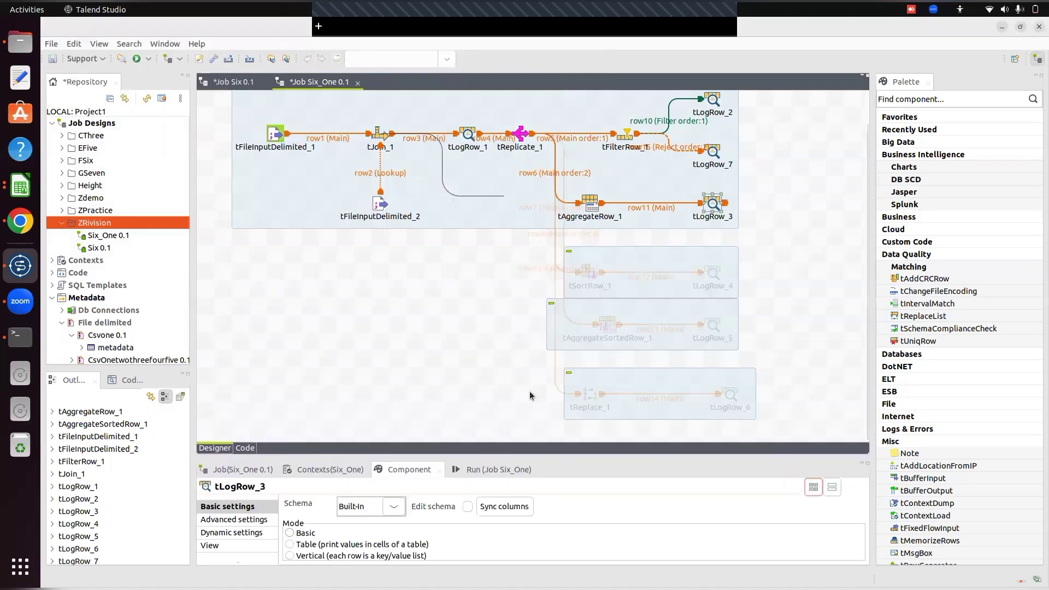
left_click_drag(510, 455, 497, 345)
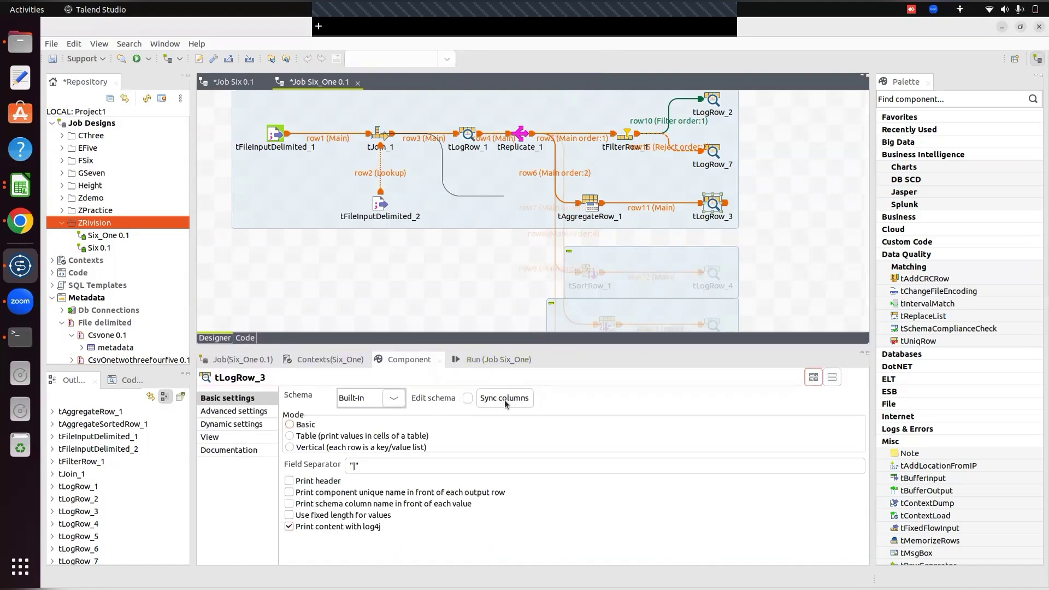
left_click(469, 400)
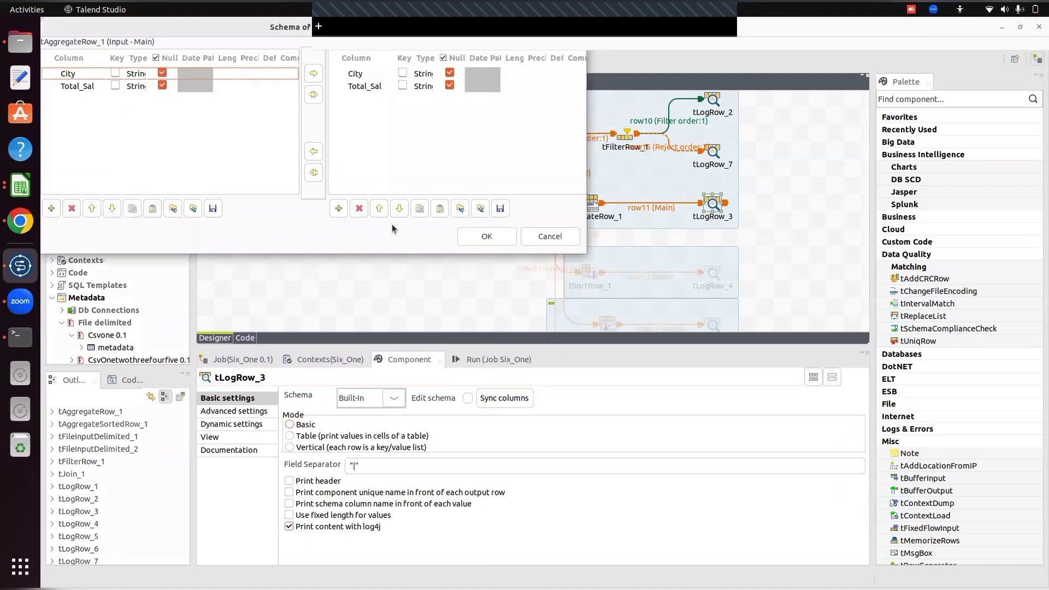
left_click(487, 236)
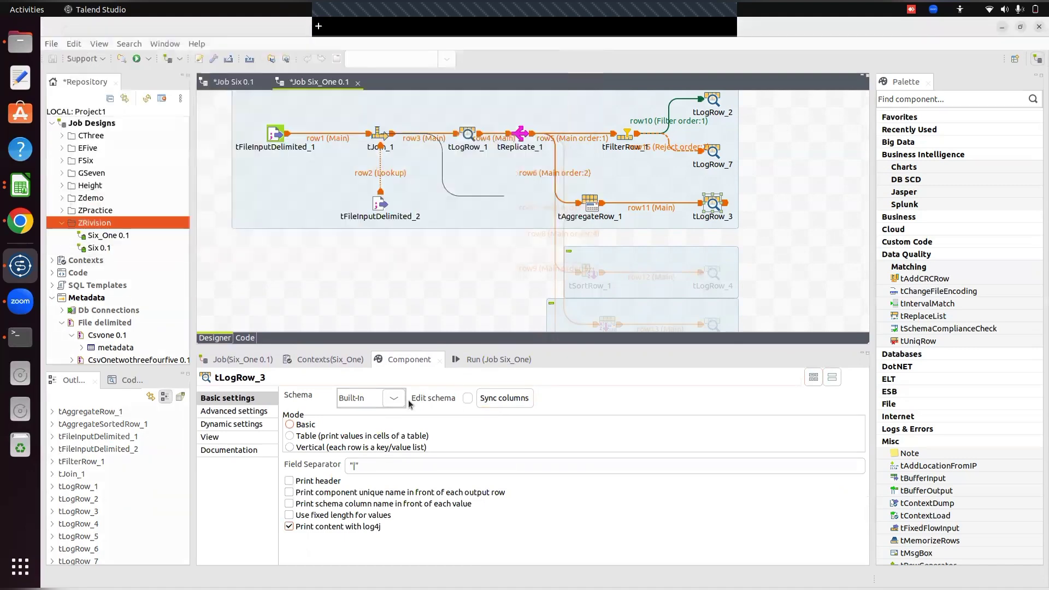
left_click(290, 436)
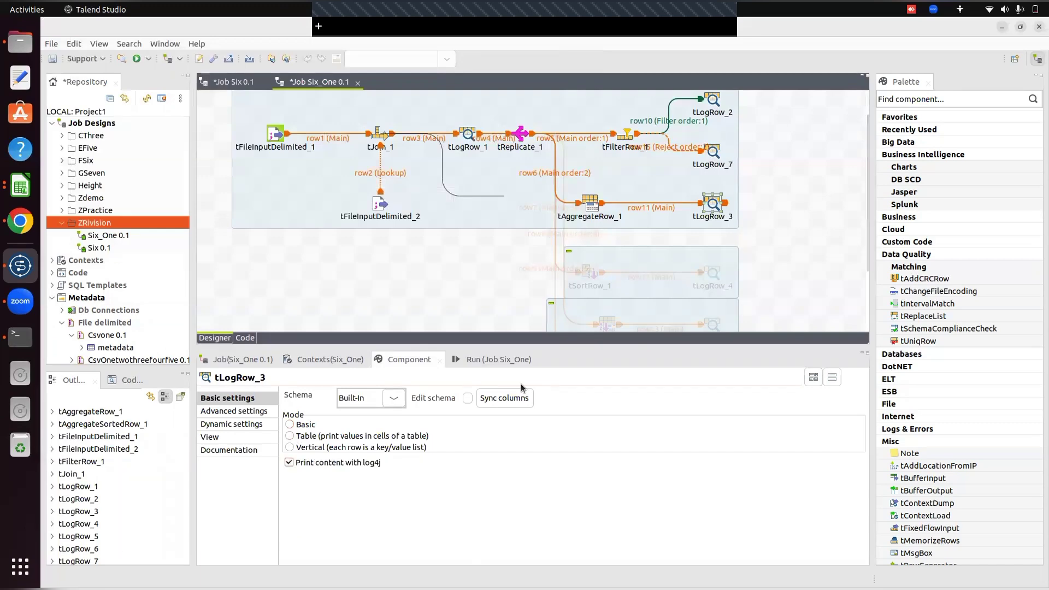
Step: Run job Six_One and examine the per-city rows printed in the console
left_click_drag(512, 345, 514, 474)
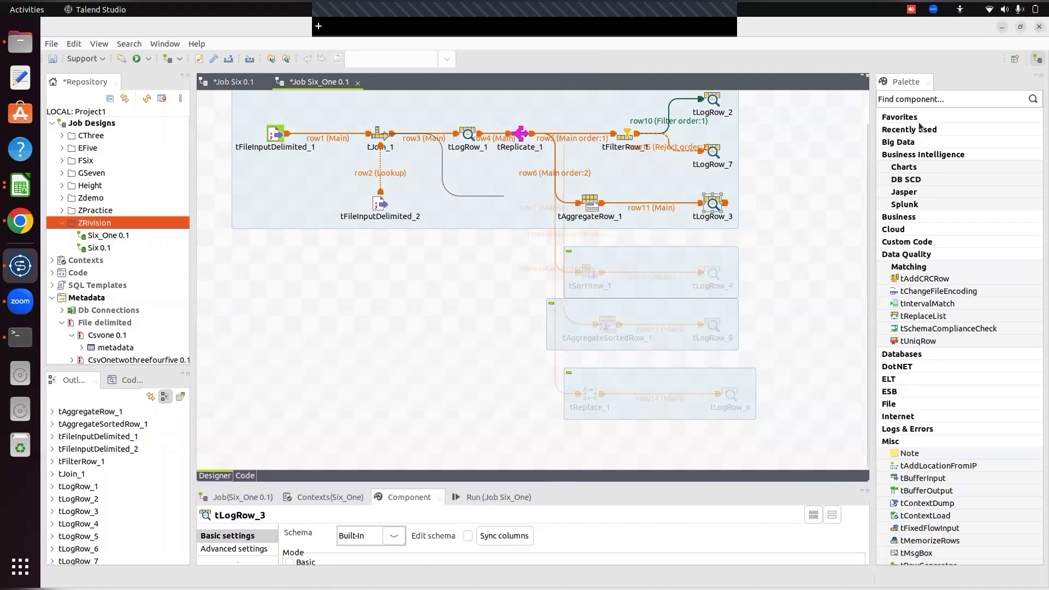
left_click(758, 214)
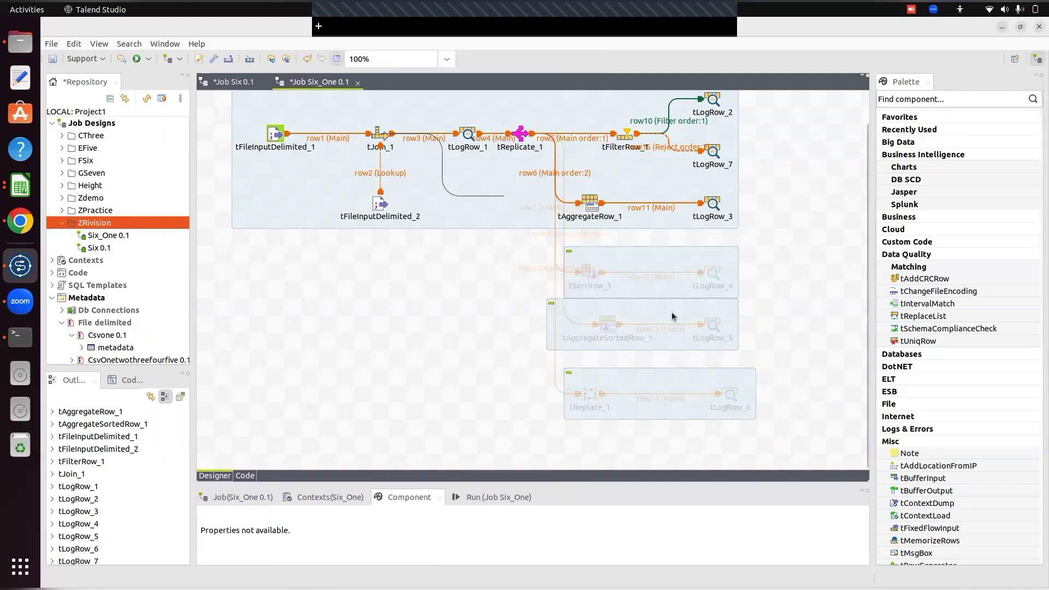
left_click(494, 497)
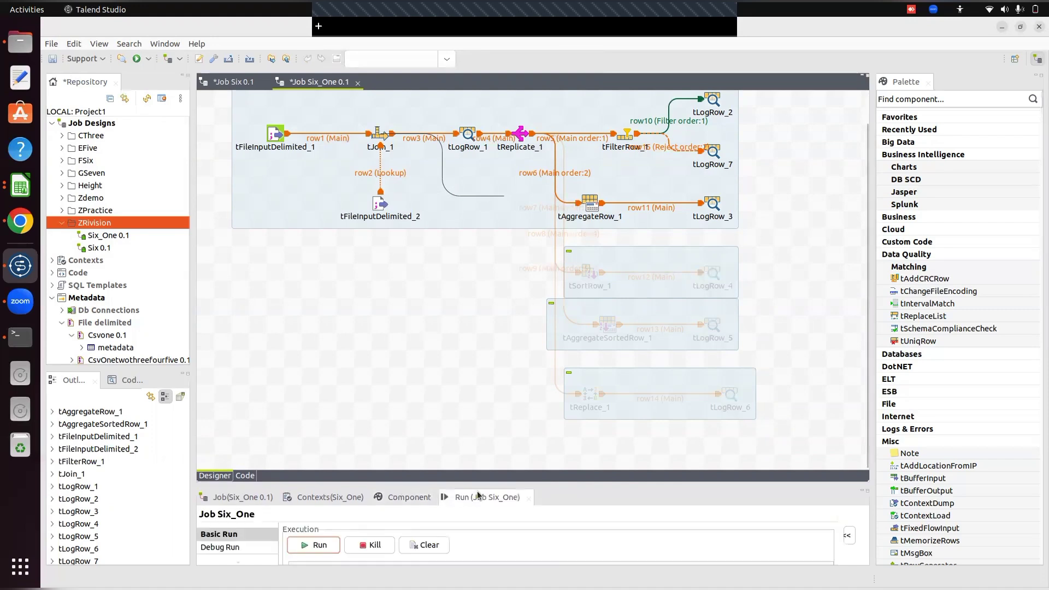
left_click_drag(440, 485, 432, 318)
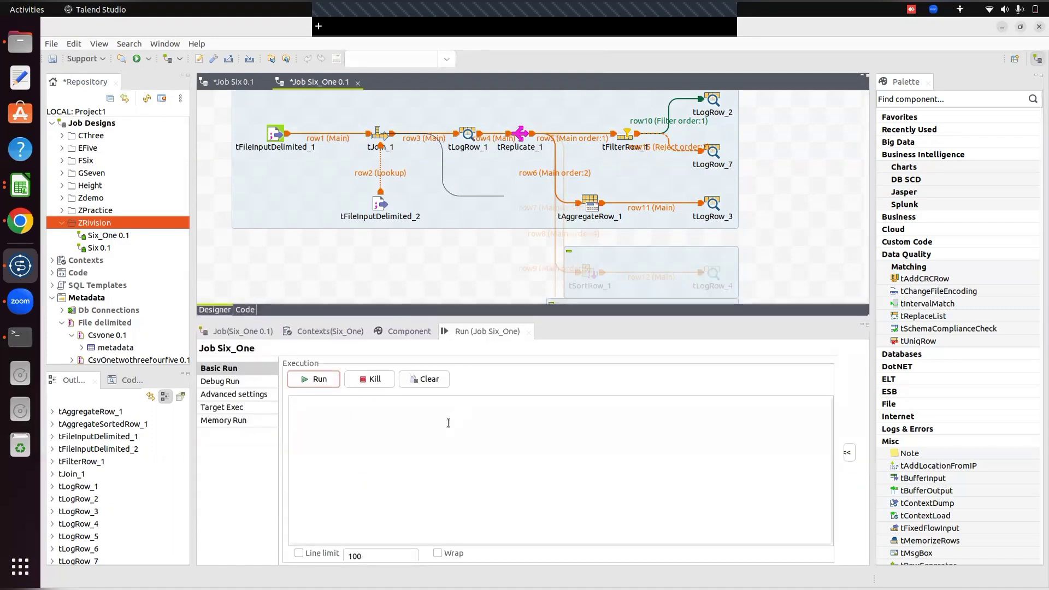
left_click(313, 380)
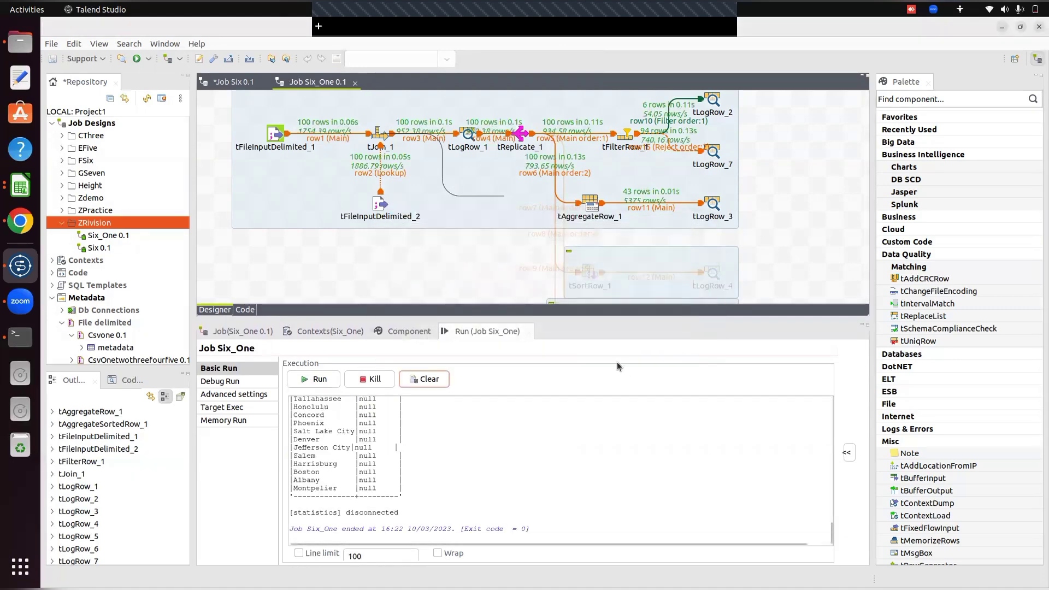
left_click_drag(511, 316, 473, 119)
left_click_drag(570, 135, 597, 299)
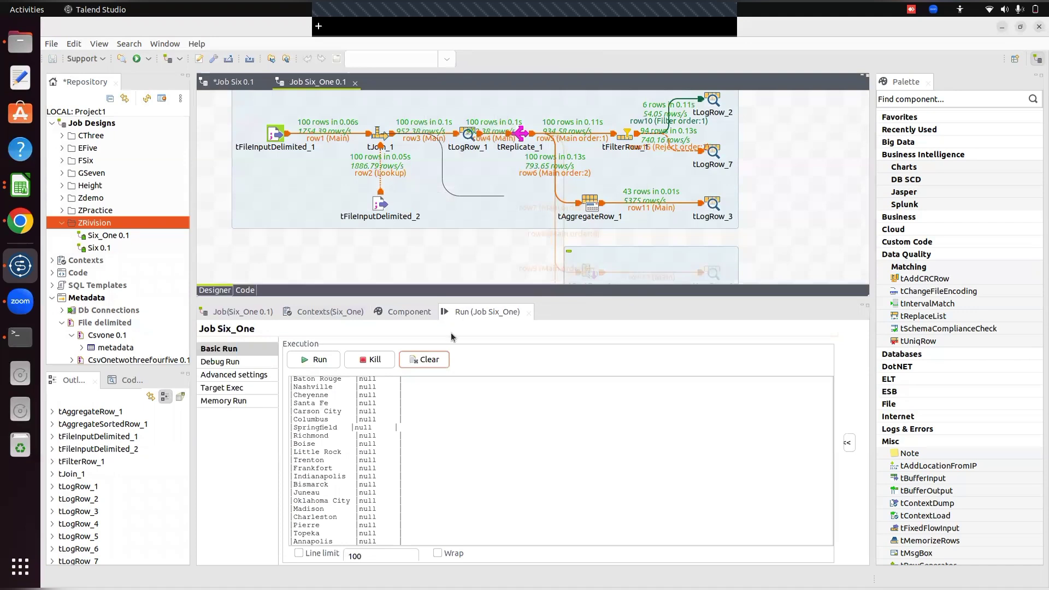
Step: Check the input column of the Total_Sal operation in tAggregateRow_1 and keep it on Salary
double_click(594, 203)
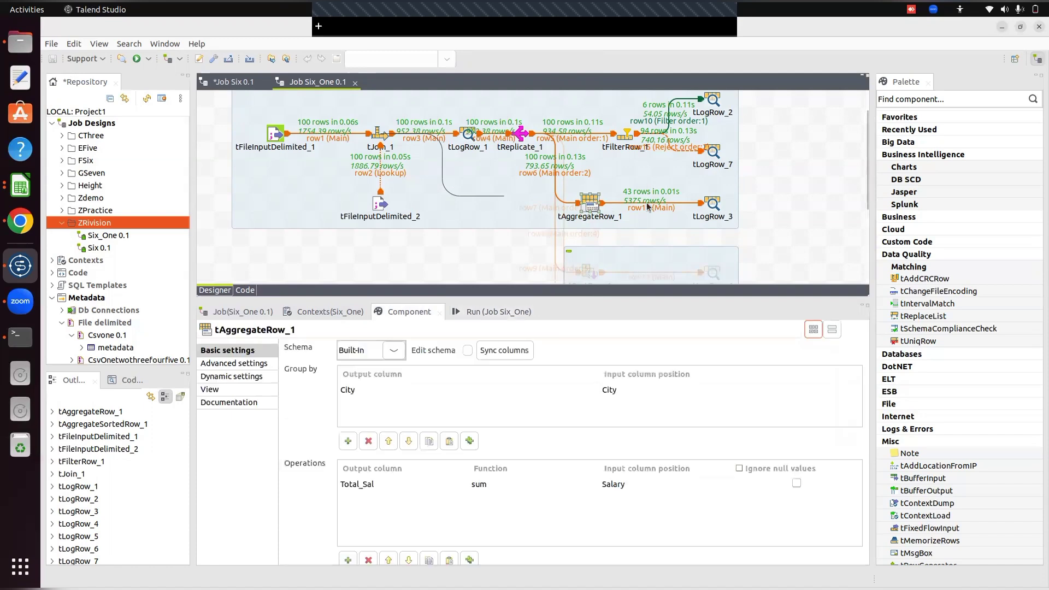
left_click(616, 486)
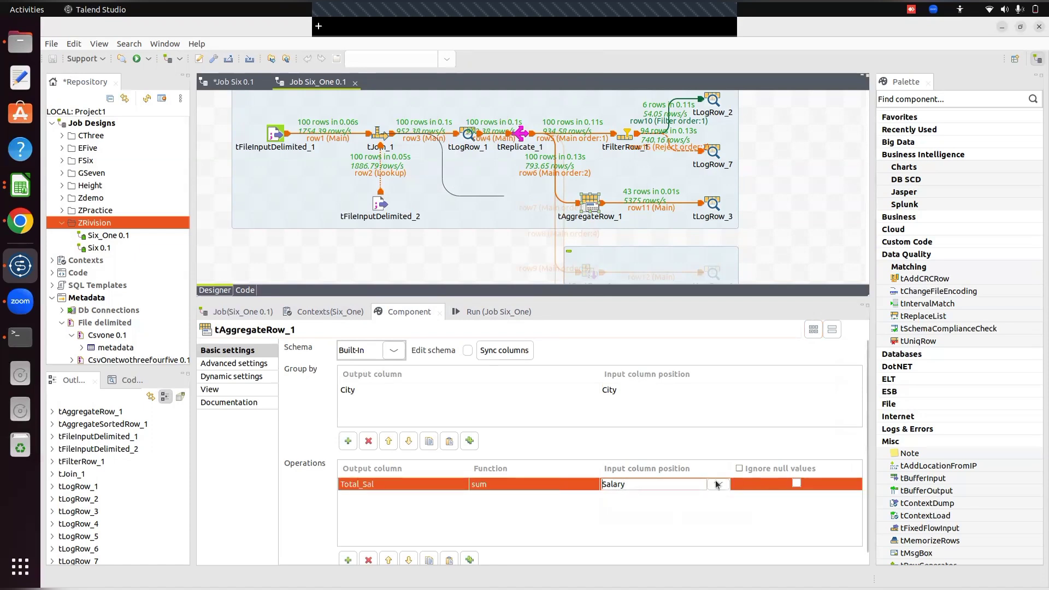
left_click(717, 484)
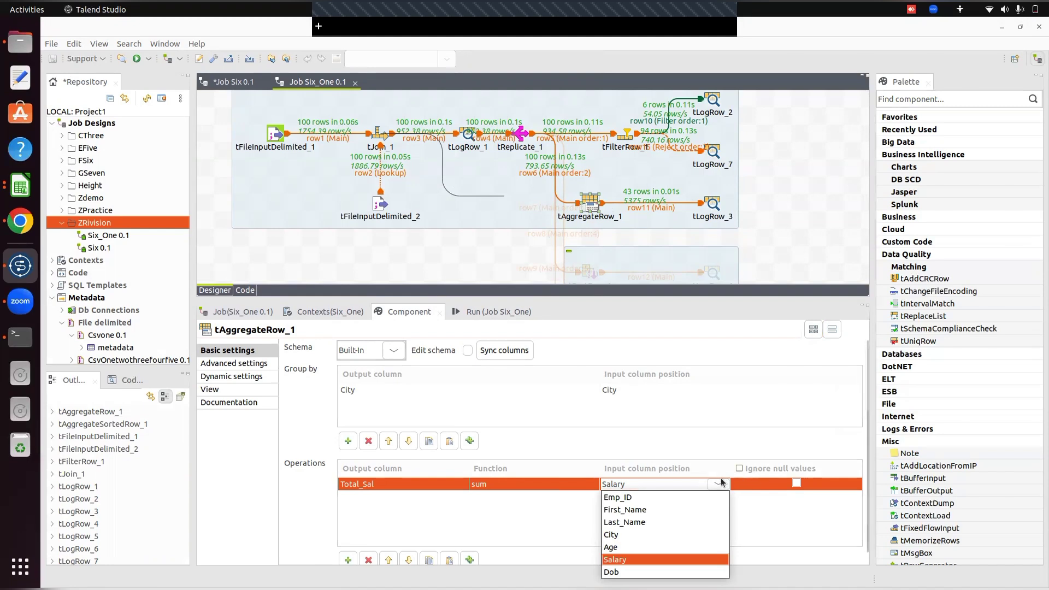
left_click(640, 559)
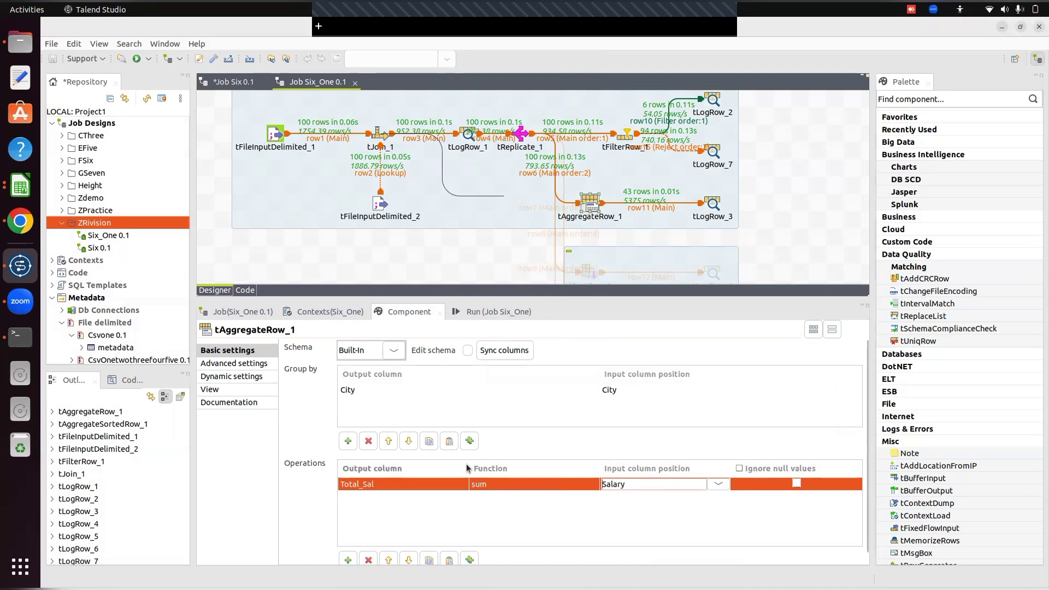
Step: Set the type of output column Total_Sal in the tAggregateRow_1 schema to int | Integer and propagate the changes
left_click(470, 350)
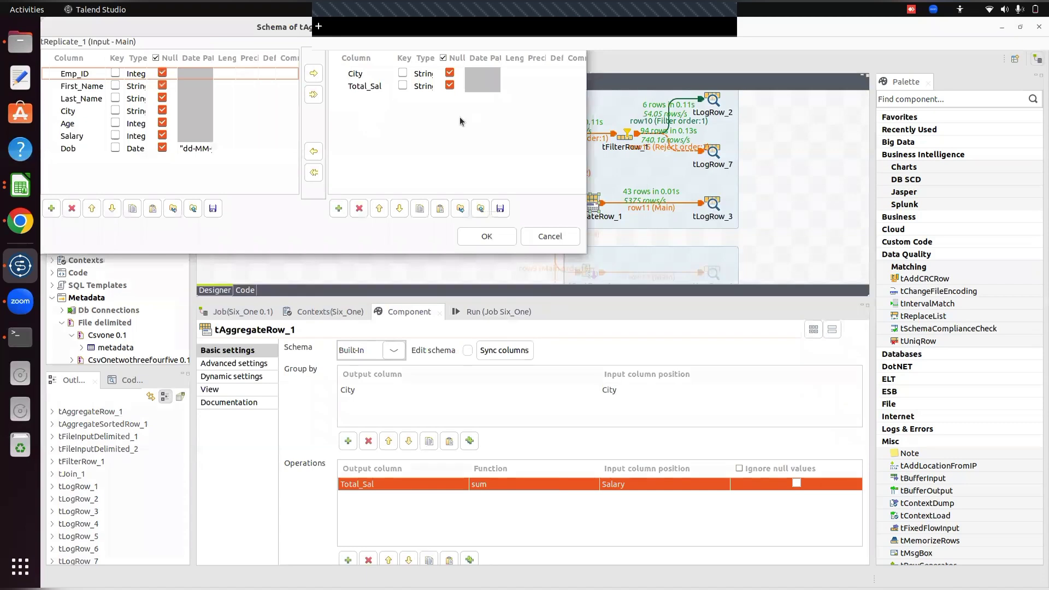
left_click(422, 86)
left_click(443, 87)
key("Up")
key("Up")
key("Up")
key("Up")
key("Up")
key("Up")
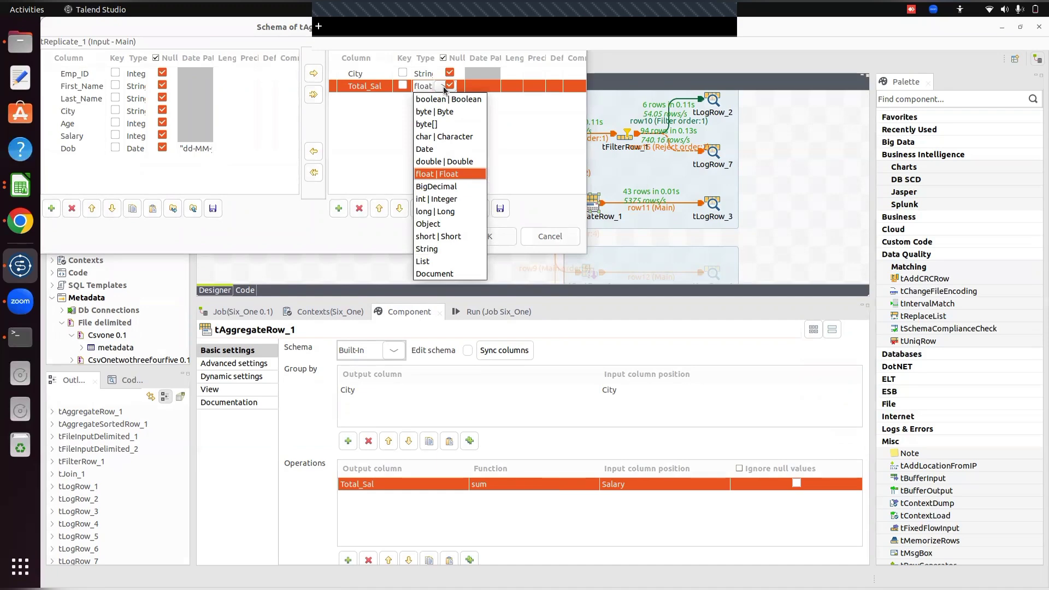
key("Down")
key("Down")
key("Return")
left_click(488, 236)
left_click(667, 323)
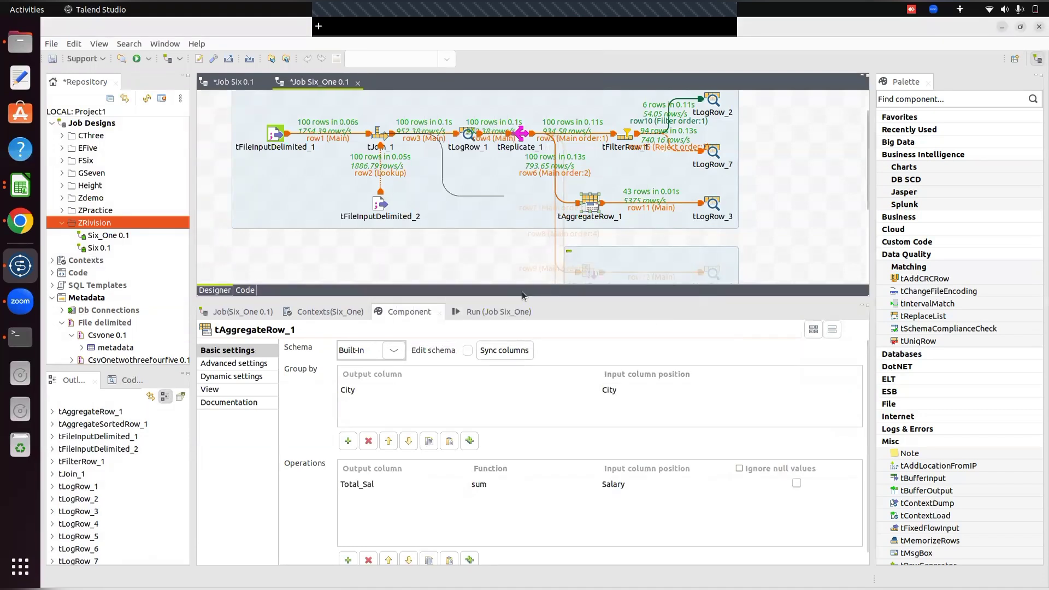
Step: Clear the previous console output and run job Six_One again
left_click(498, 311)
left_click(429, 359)
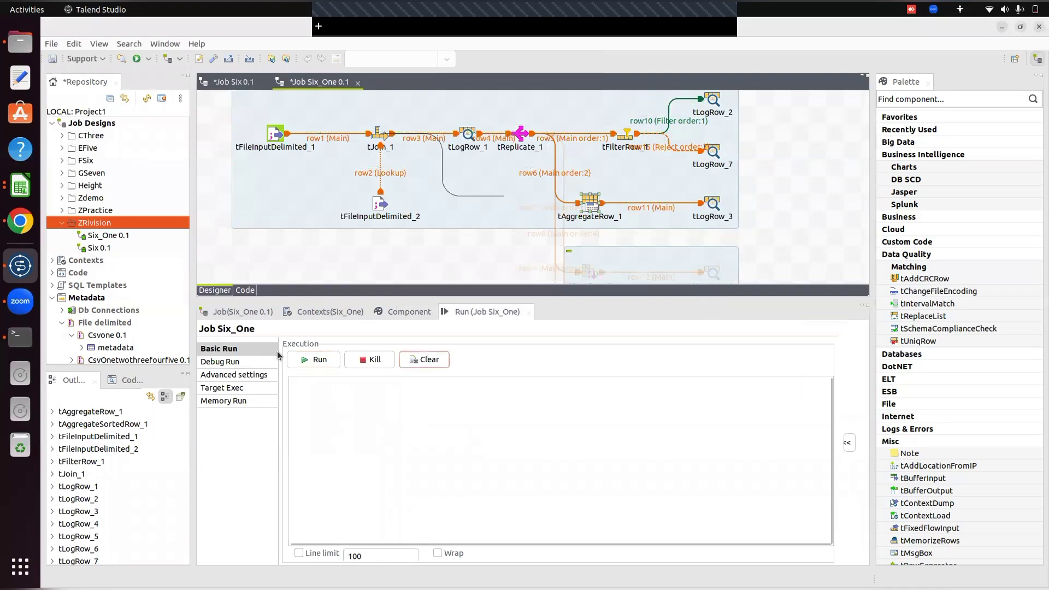
left_click(307, 358)
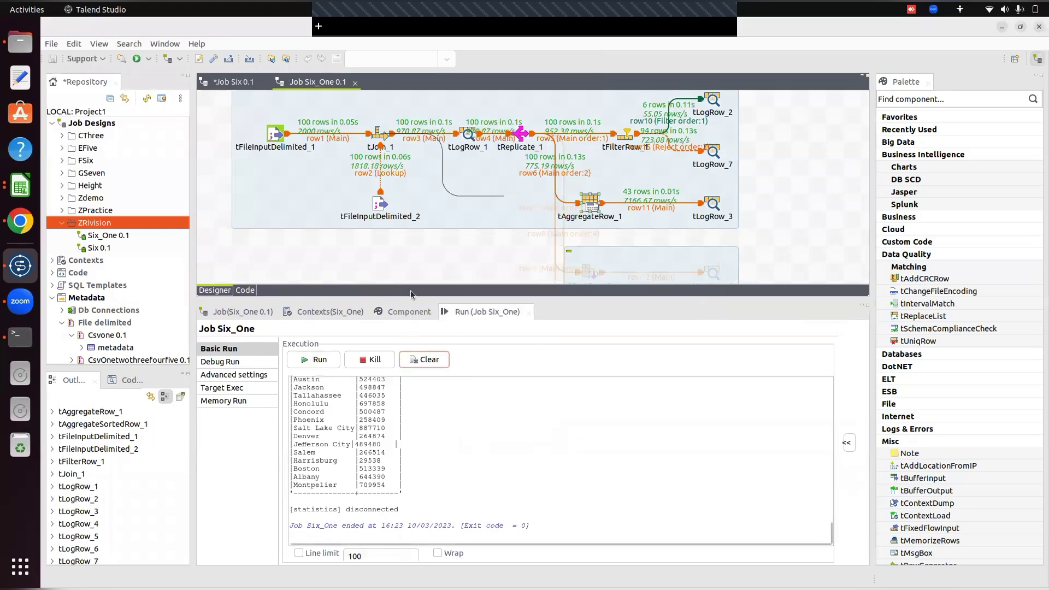
Step: Examine the console output of the run, from the city salary totals back to the earlier log tables
left_click_drag(408, 298, 409, 191)
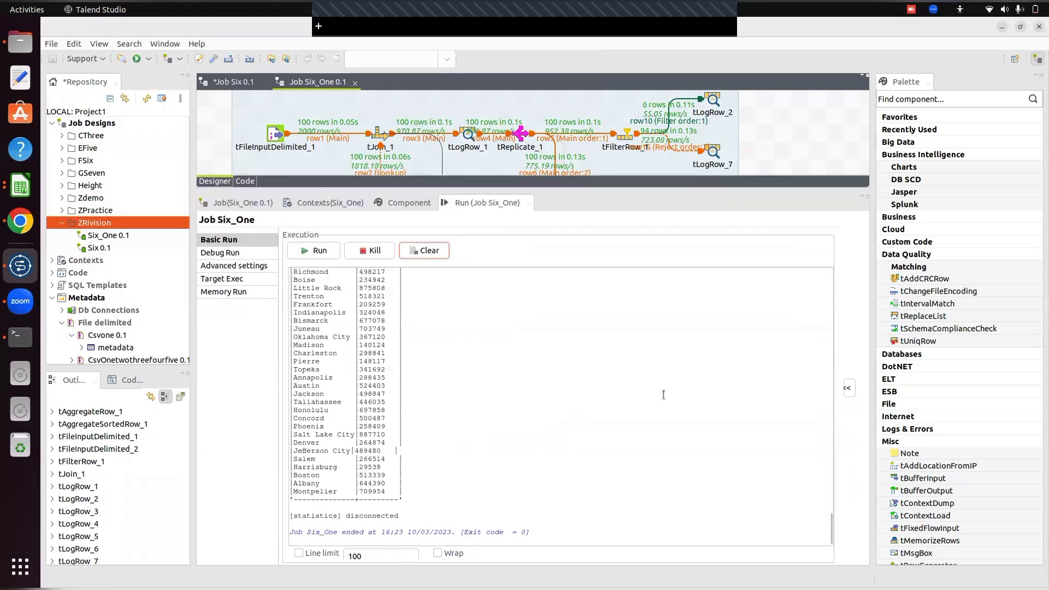
left_click_drag(830, 528, 825, 440)
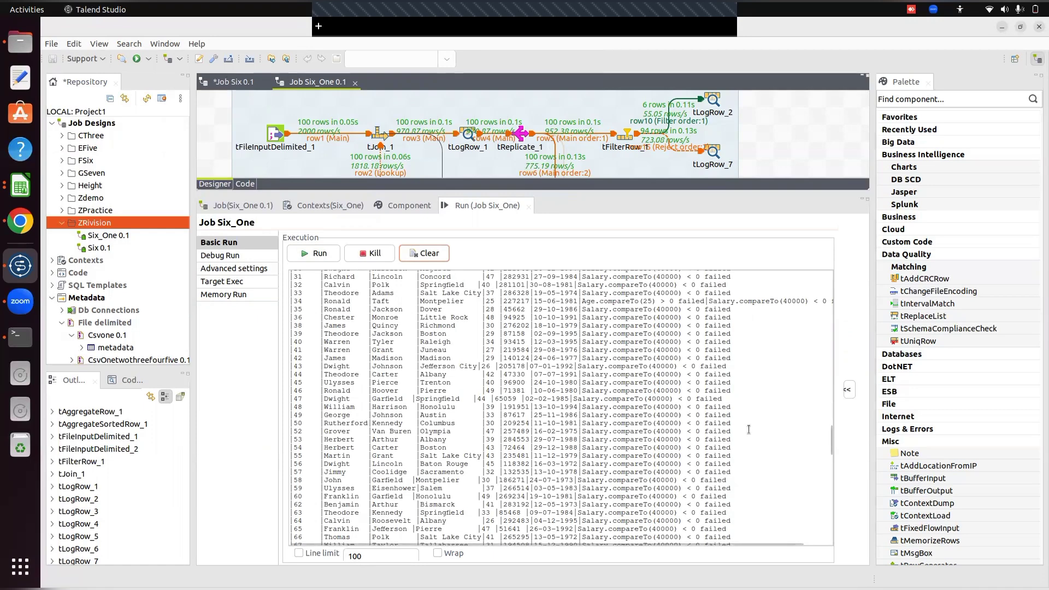
left_click_drag(828, 444, 787, 303)
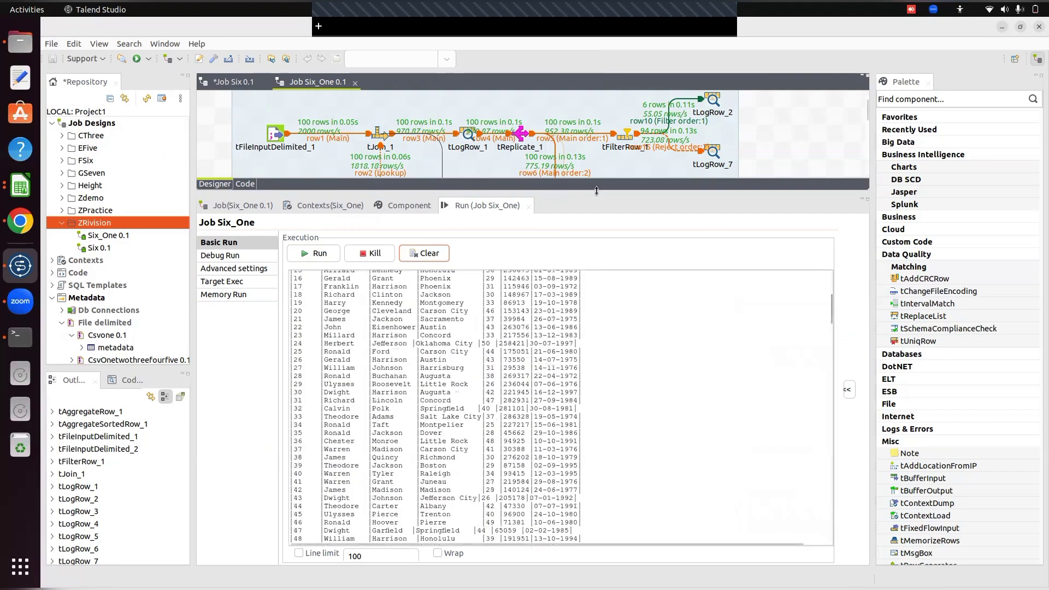
Step: Activate the deactivated tSortRow_1 and tLogRow_4 components together in the job design
left_click_drag(596, 191, 596, 432)
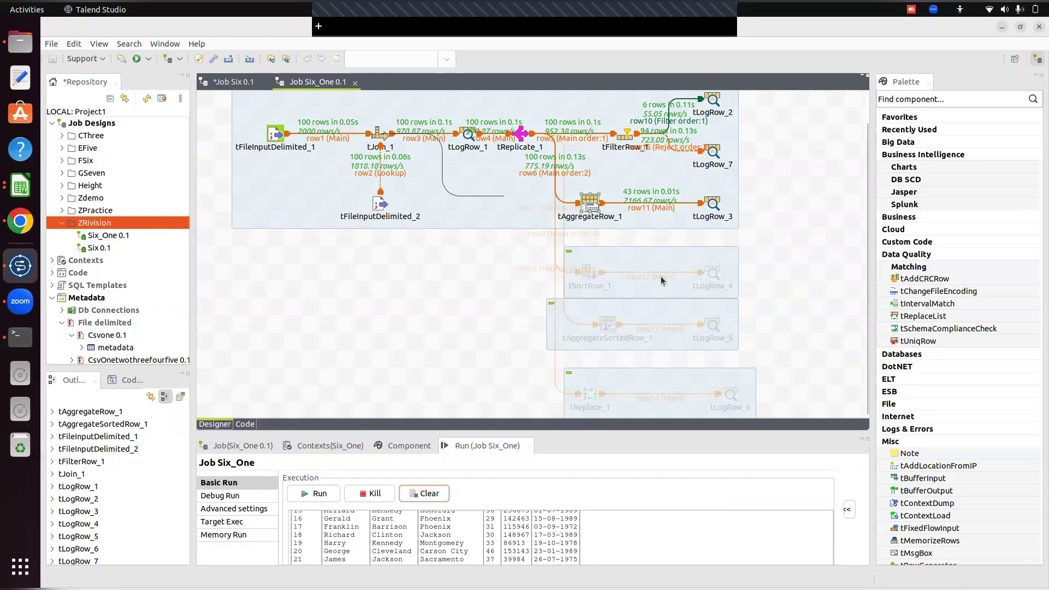
left_click(583, 275)
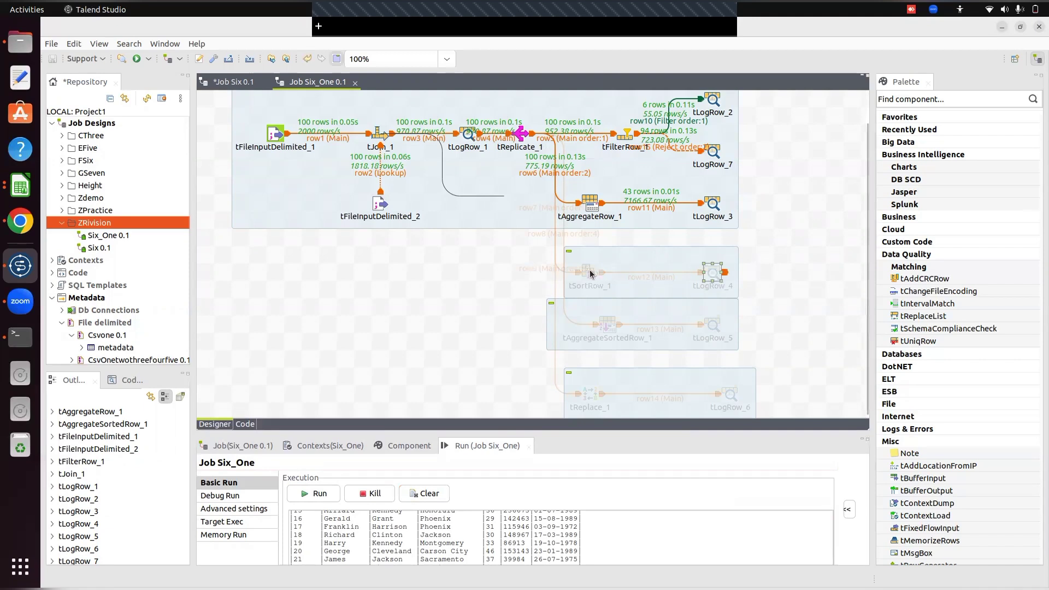
left_click(590, 270)
left_click(590, 271)
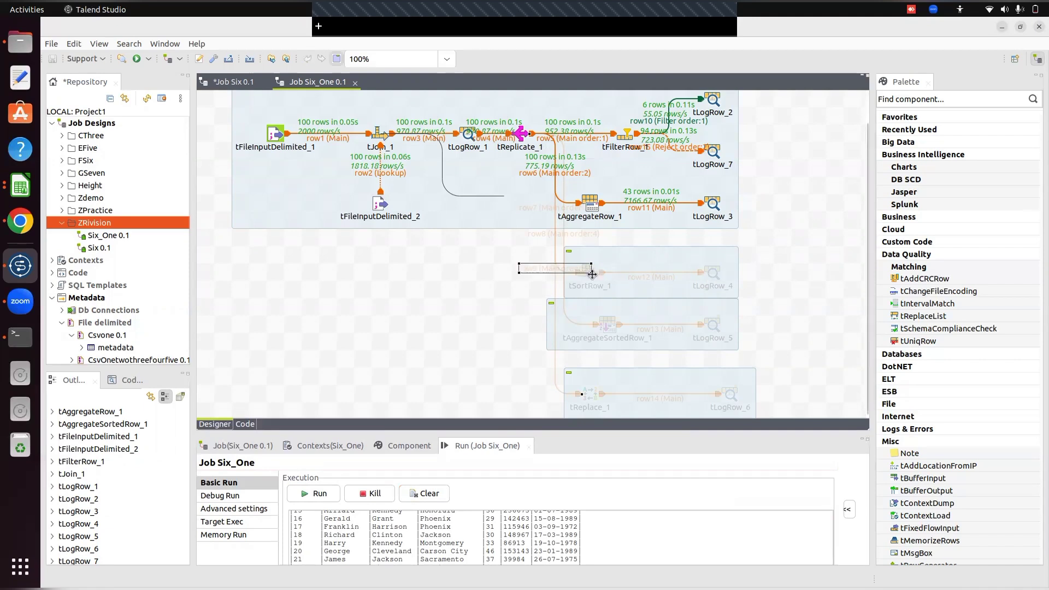
left_click(593, 268)
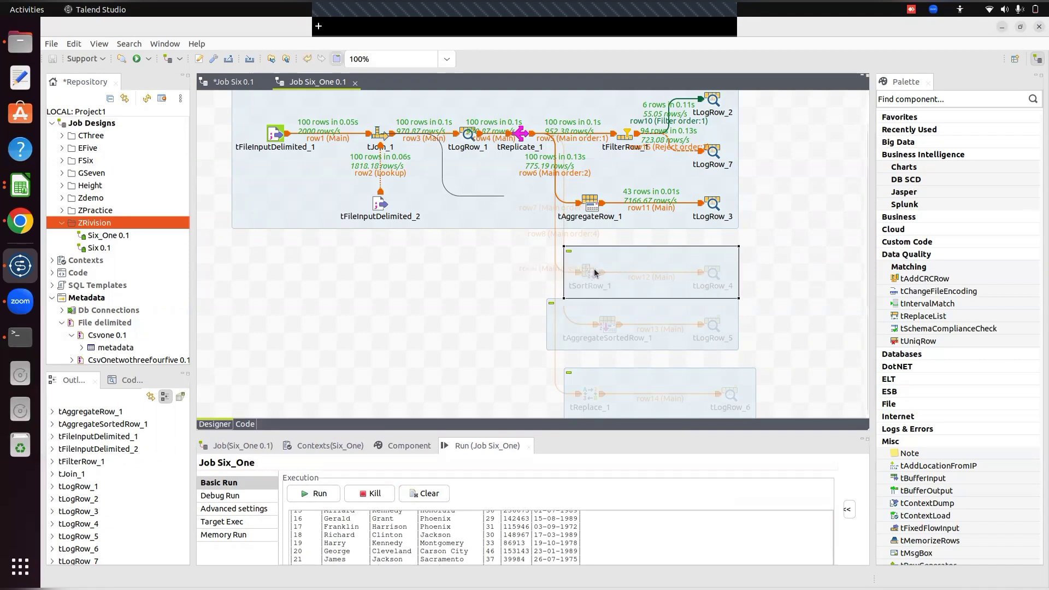
left_click(710, 271, "ctrl")
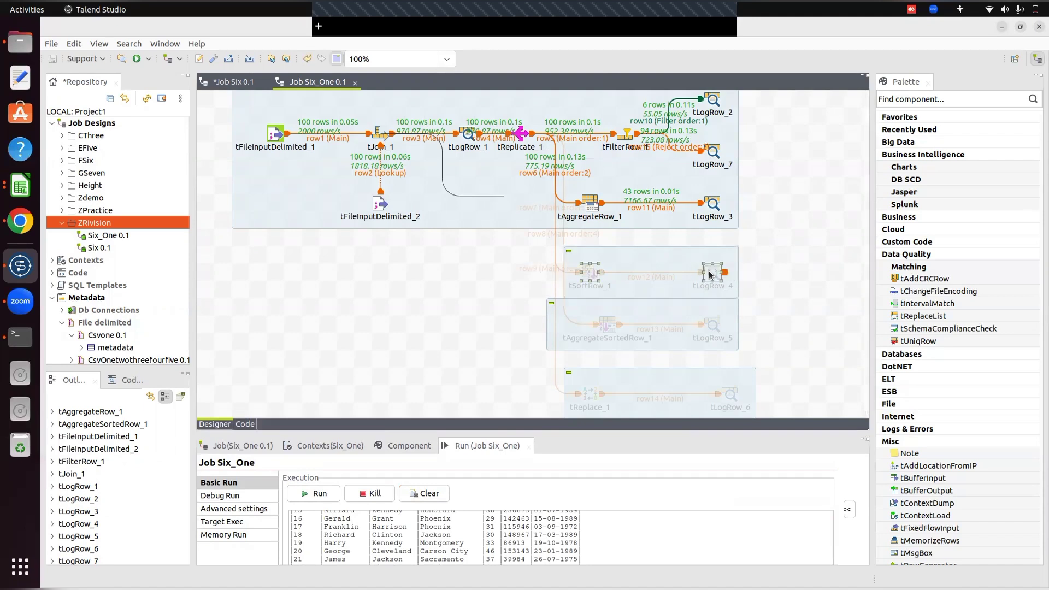
left_click(587, 271)
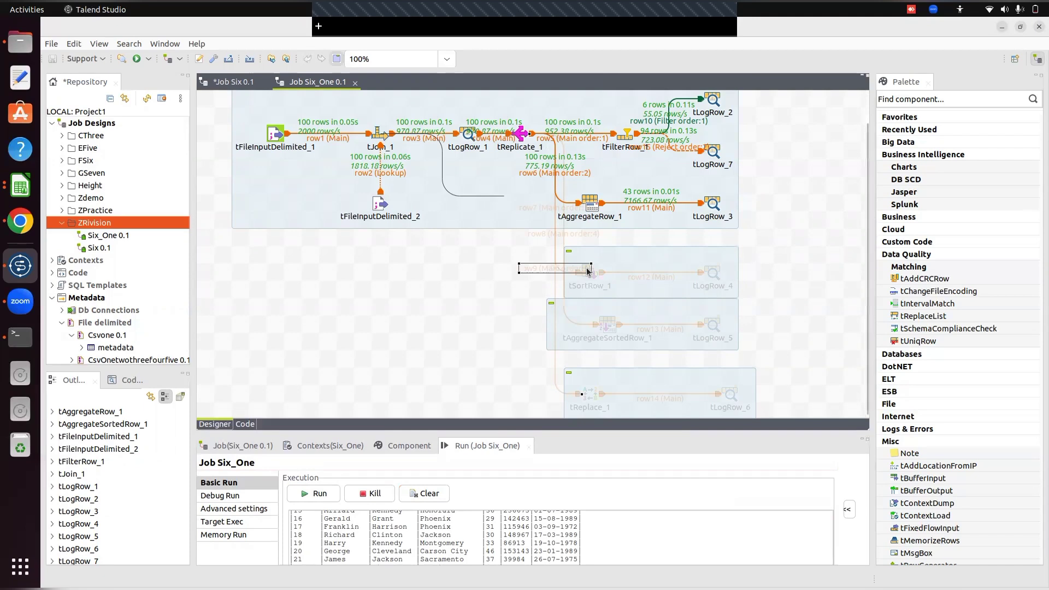
left_click(714, 275)
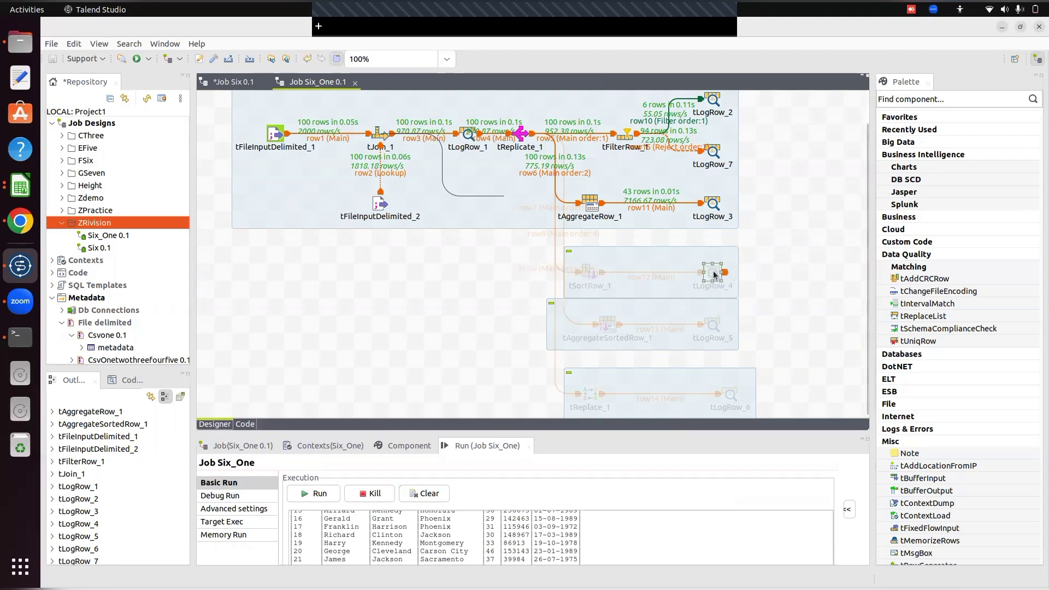
right_click(593, 271)
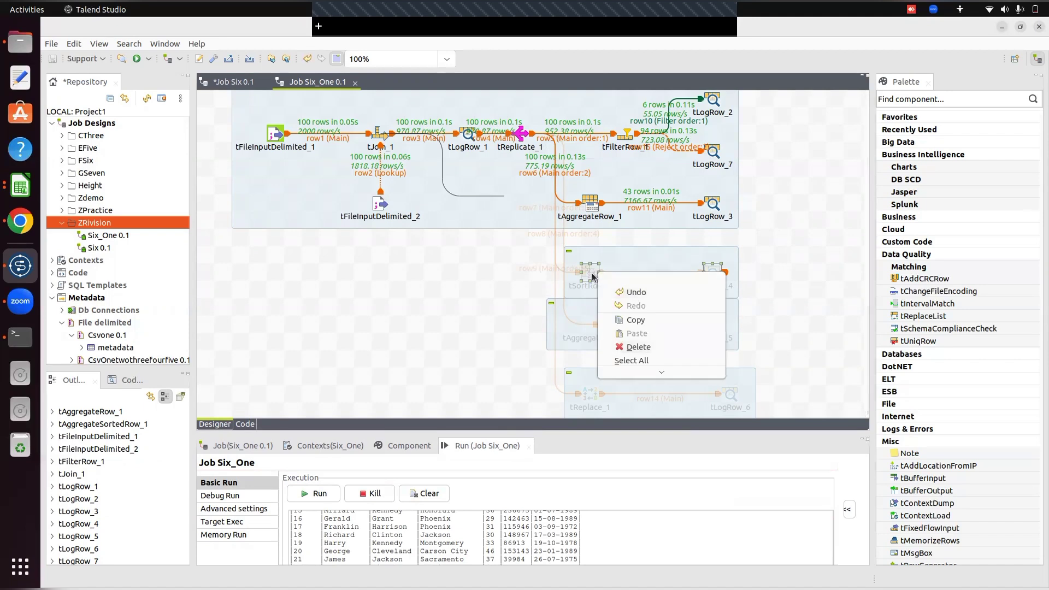
key("Escape")
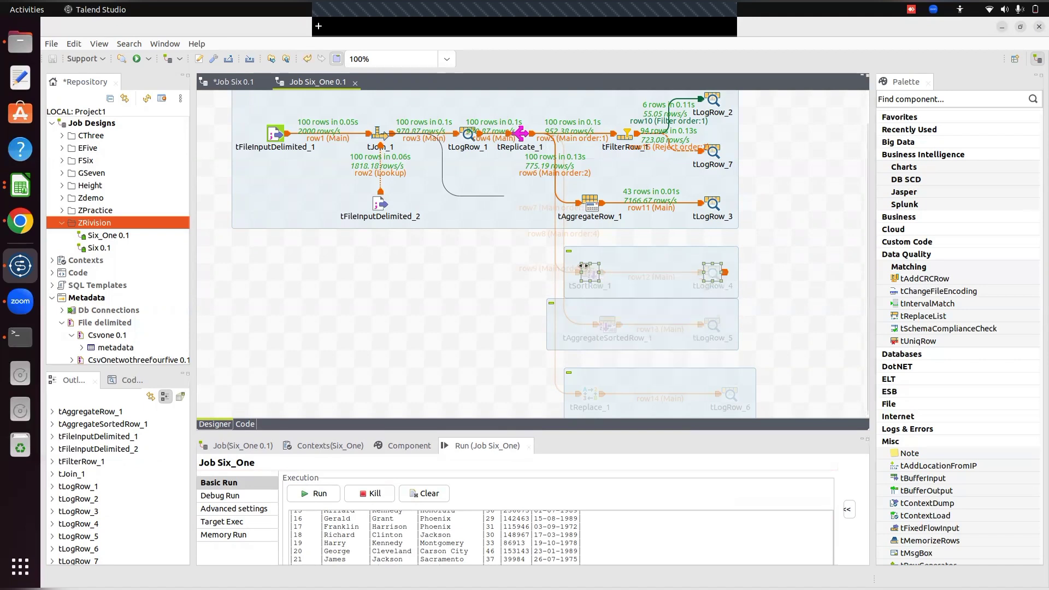
right_click(714, 273)
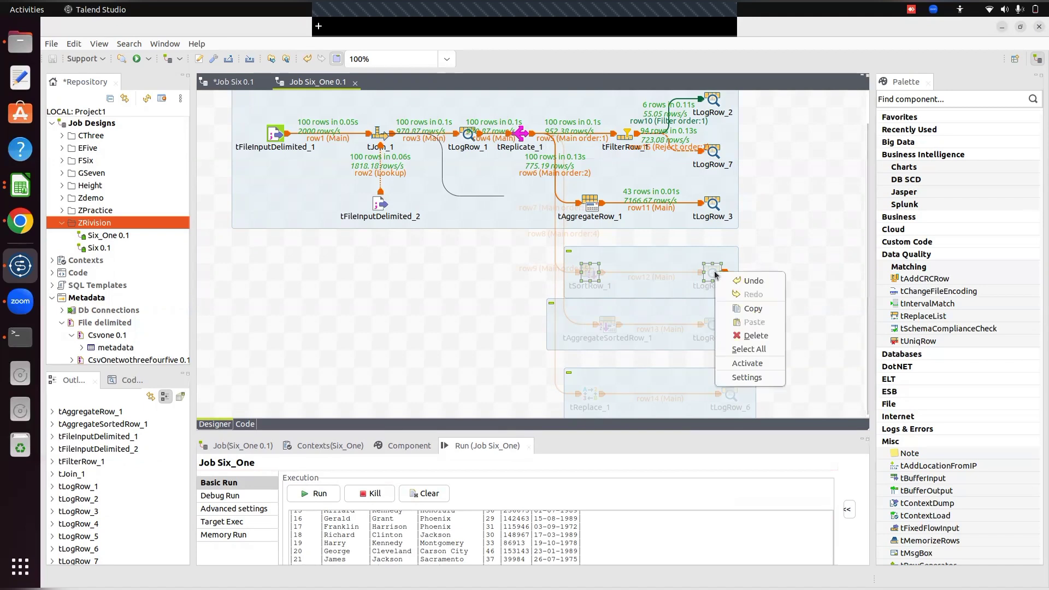
left_click(747, 363)
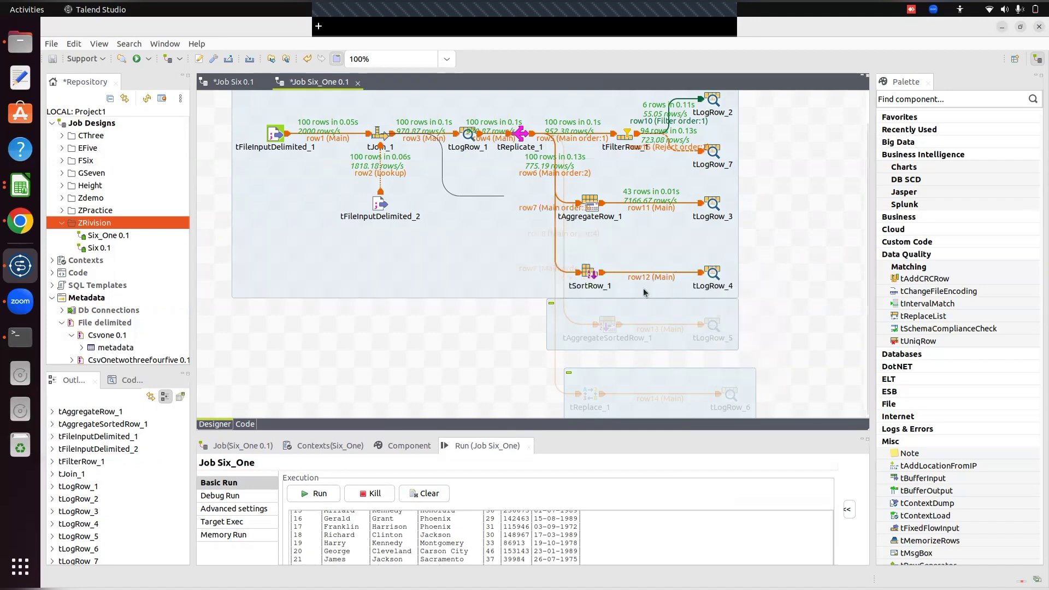
Step: Sync the columns of tSortRow_1 with its input, then review its schema and accept it
left_click(590, 273)
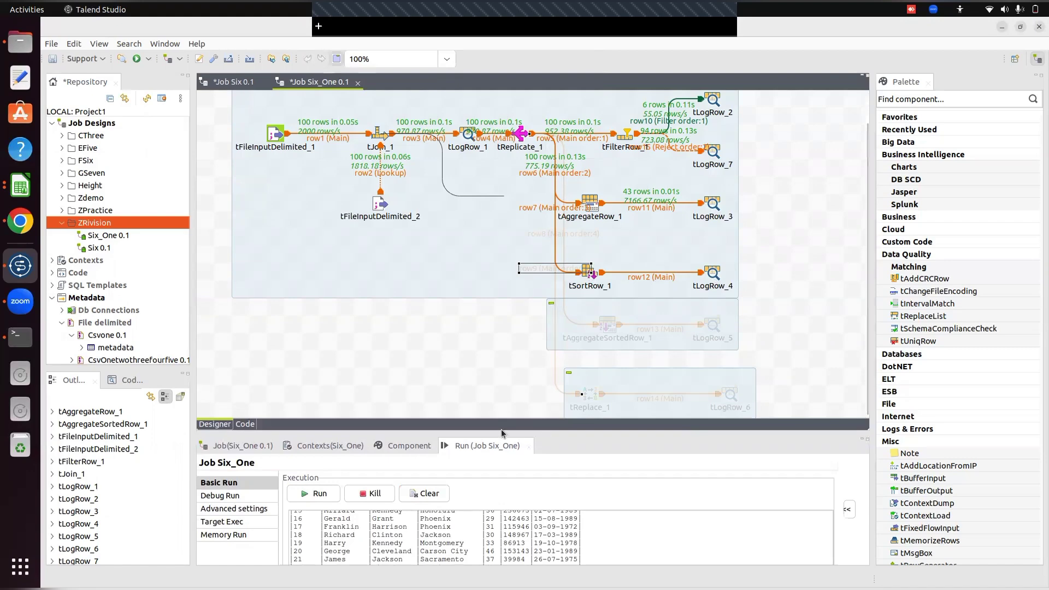
left_click_drag(495, 430, 495, 350)
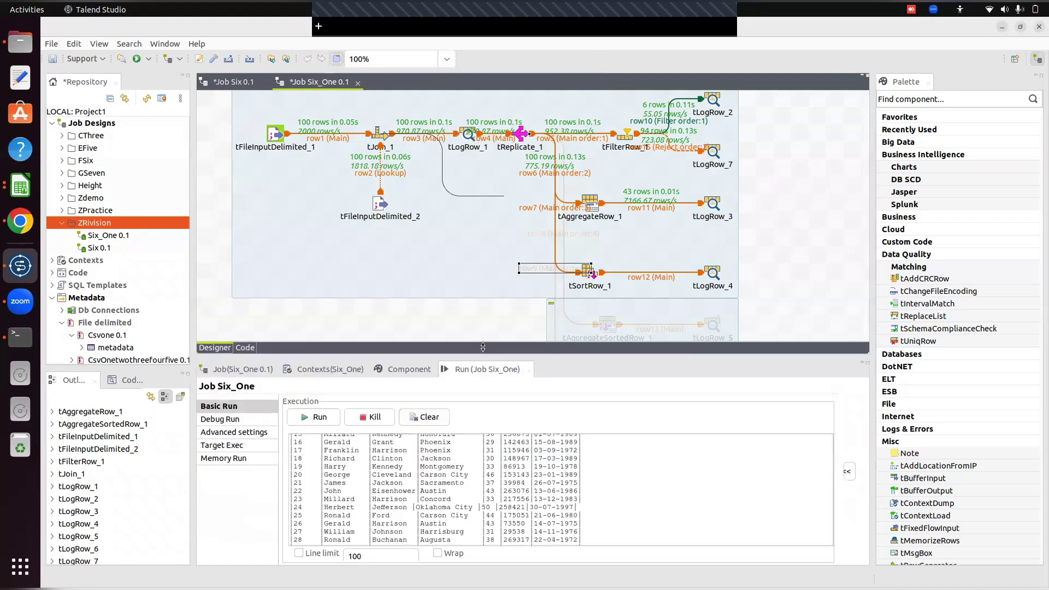
left_click(596, 278)
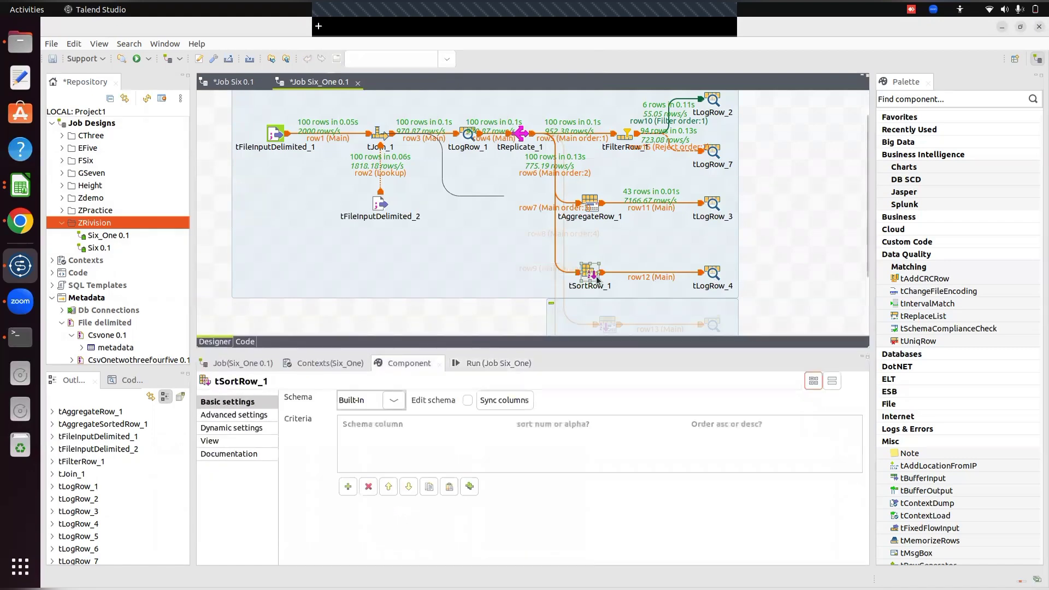
left_click(503, 400)
left_click(468, 401)
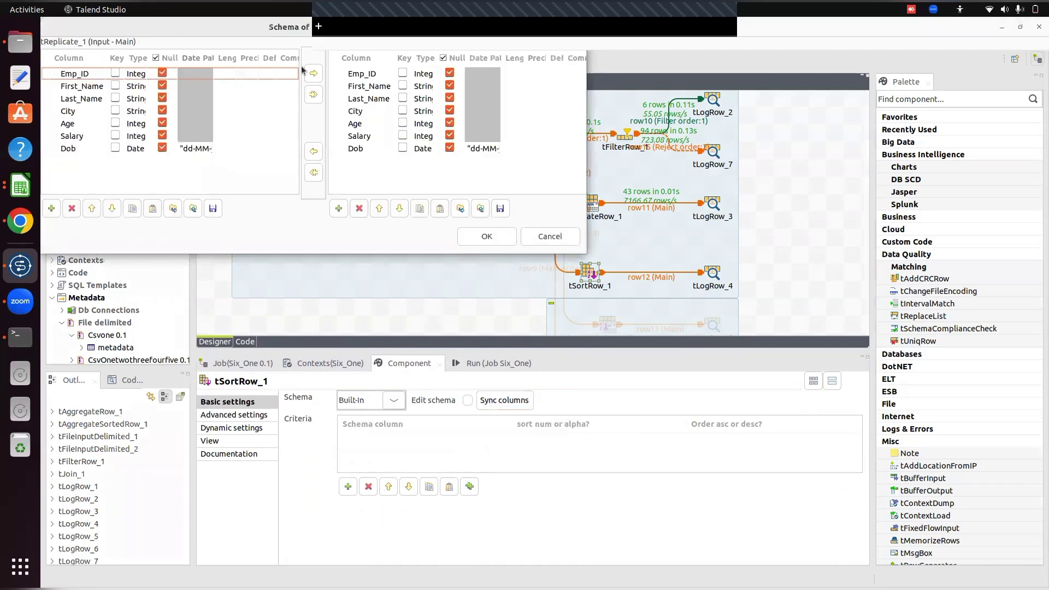
left_click(475, 235)
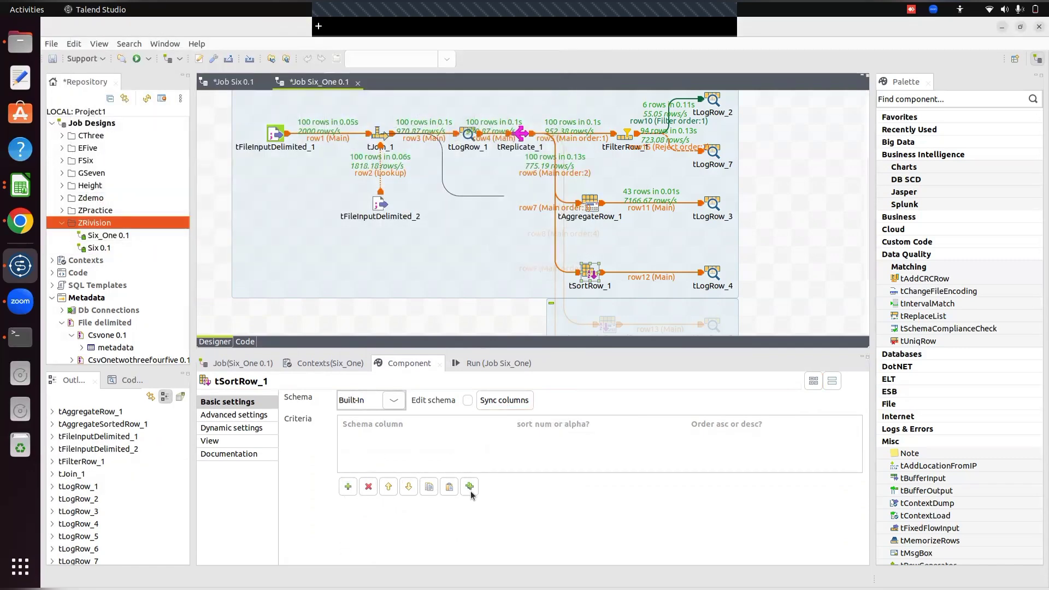
Step: Add a sort criterion to tSortRow_1 and set its schema column to Salary
left_click(349, 487)
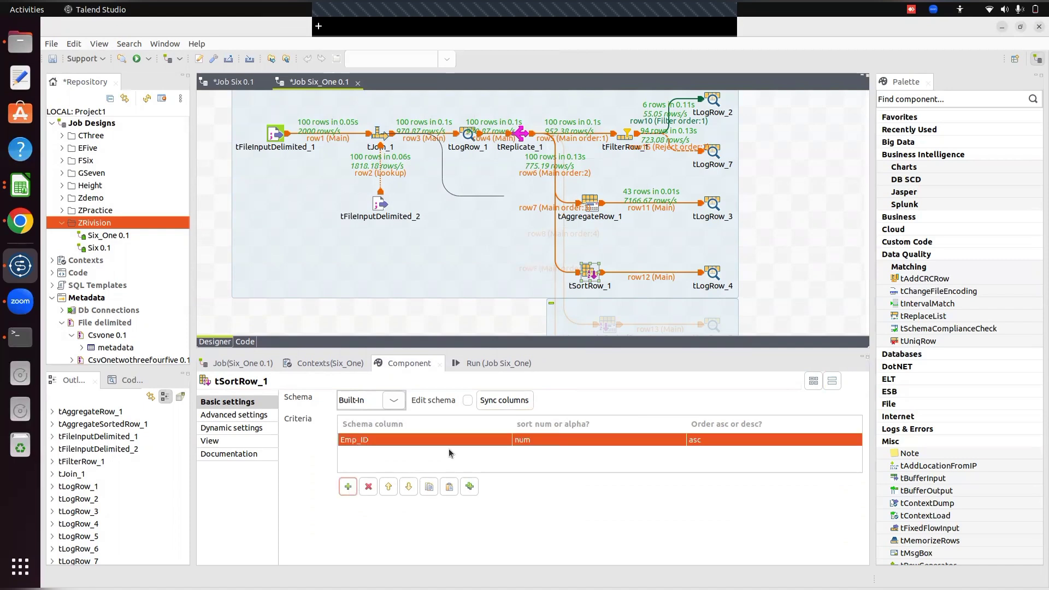
left_click(400, 438)
left_click(499, 440)
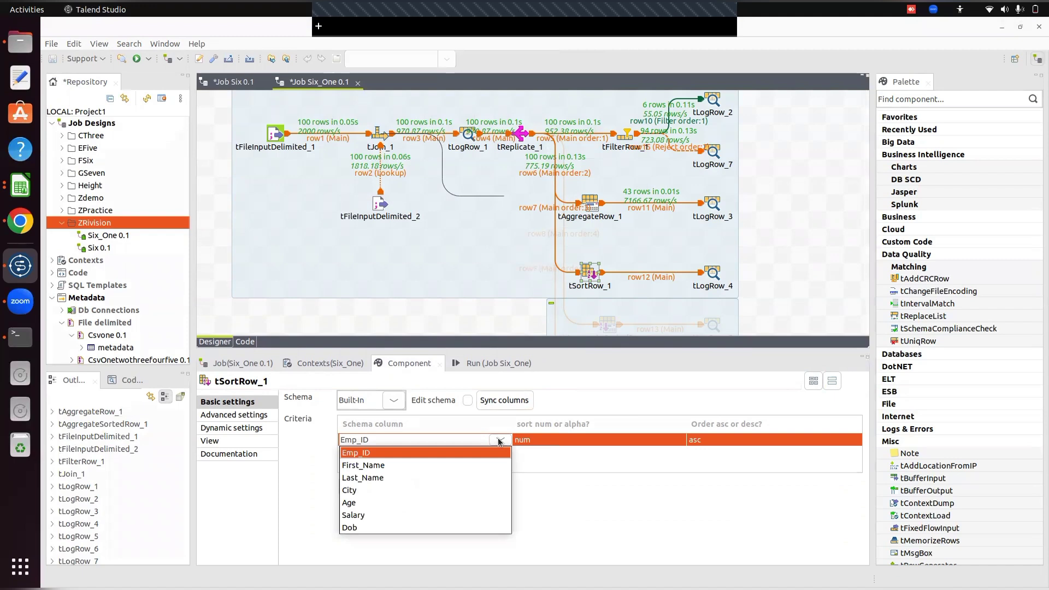
key("Down")
key("Down")
key("Down")
key("Down")
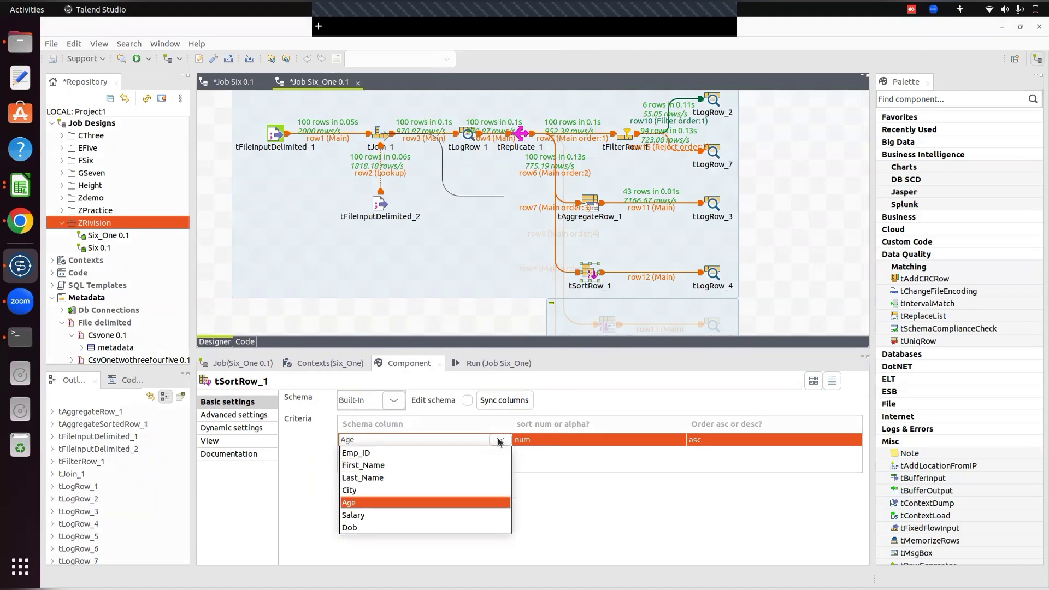
key("Down")
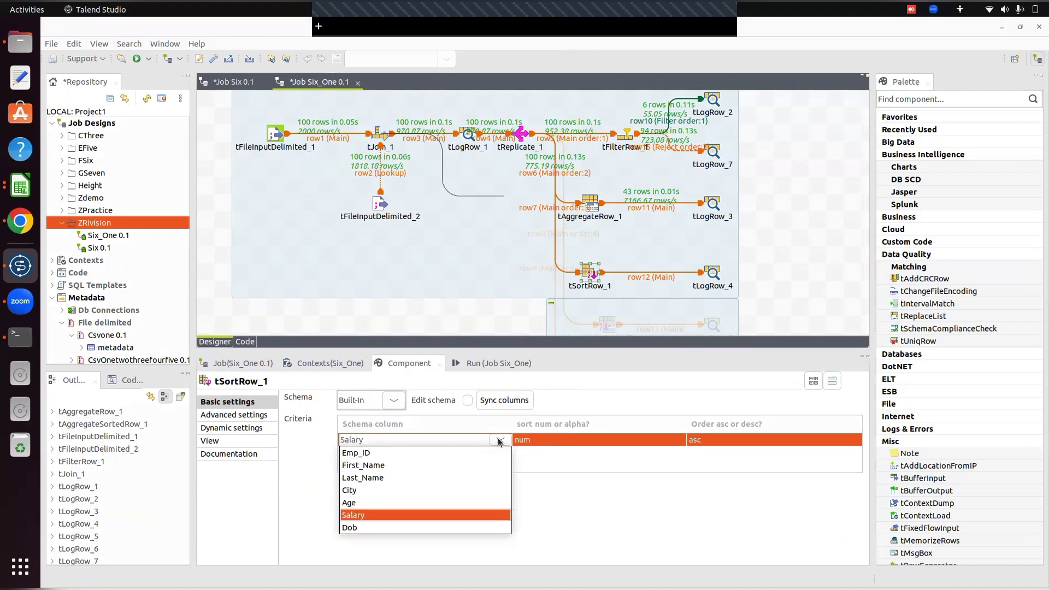
left_click(562, 451)
Step: Keep the Salary criterion's sort type on num and its order on asc
left_click(565, 439)
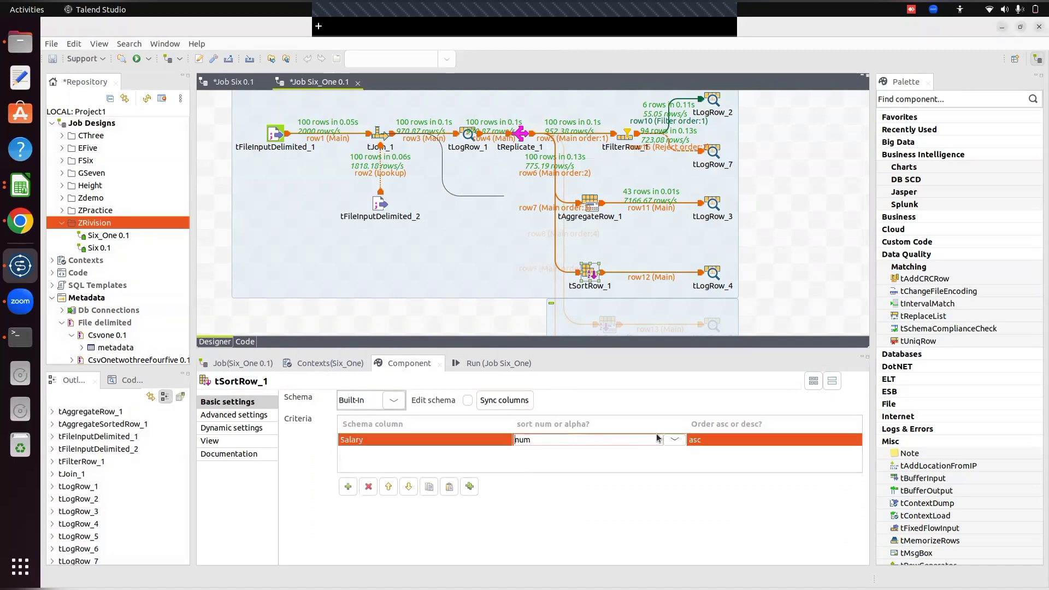
left_click(701, 438)
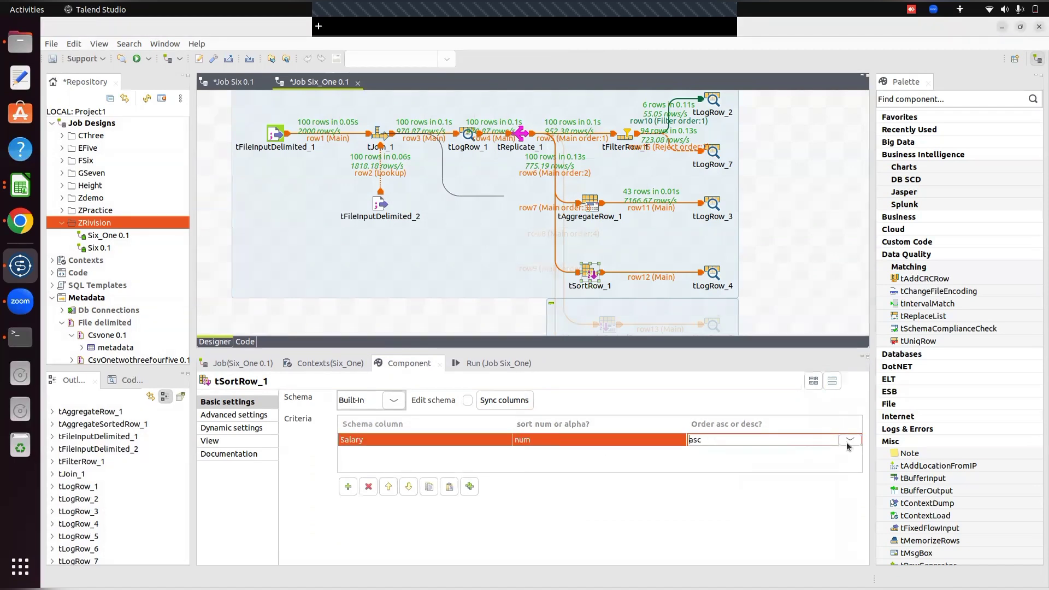
left_click(848, 441)
left_click(707, 454)
left_click(413, 519)
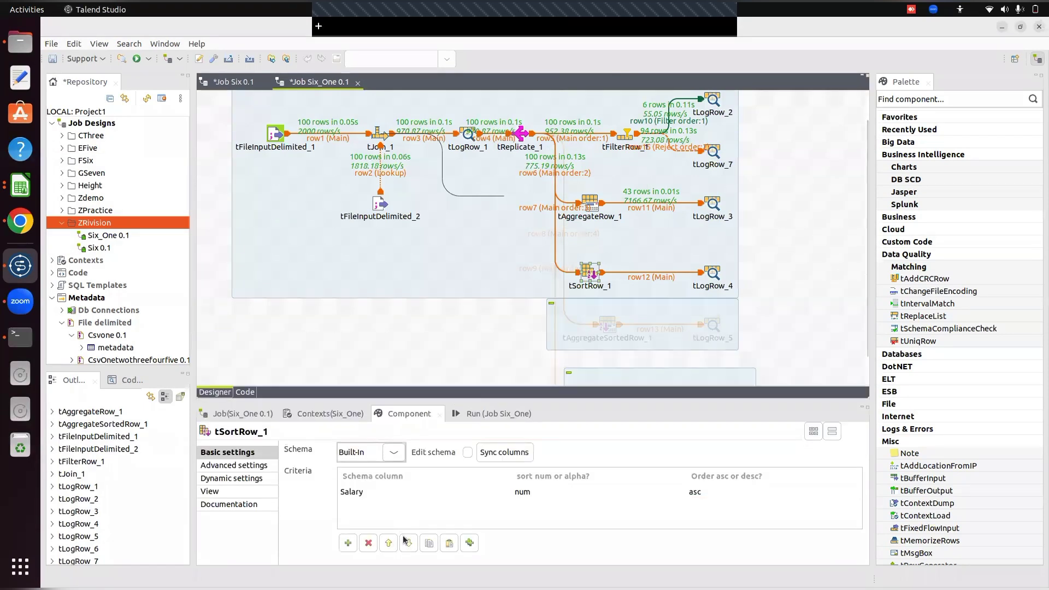
Step: Review and accept the schema of tLogRow_4 and set its mode to Table (print values in cells of a table)
left_click(713, 383)
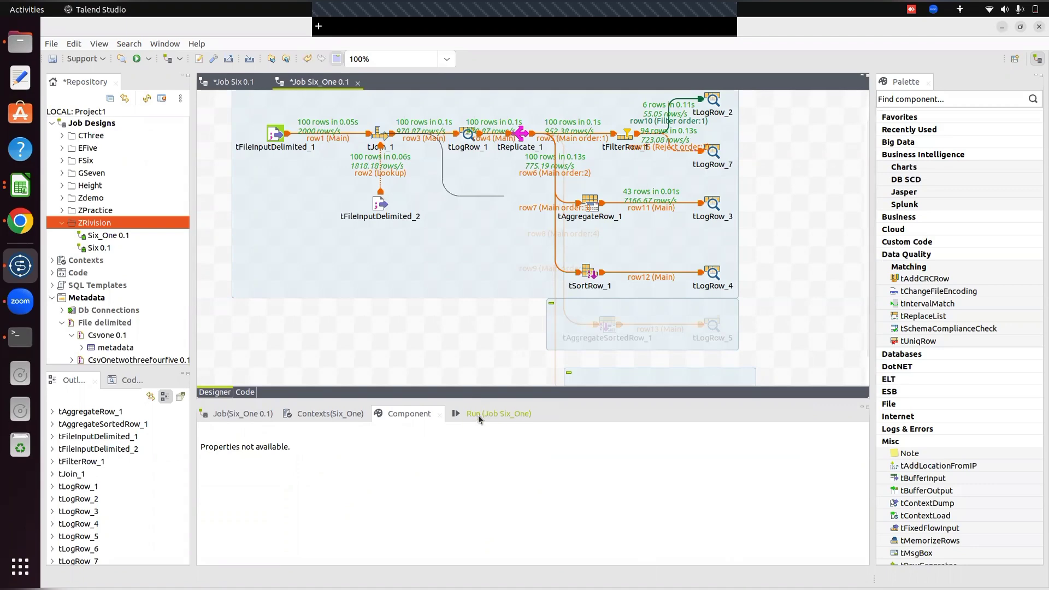
left_click(480, 414)
left_click(706, 272)
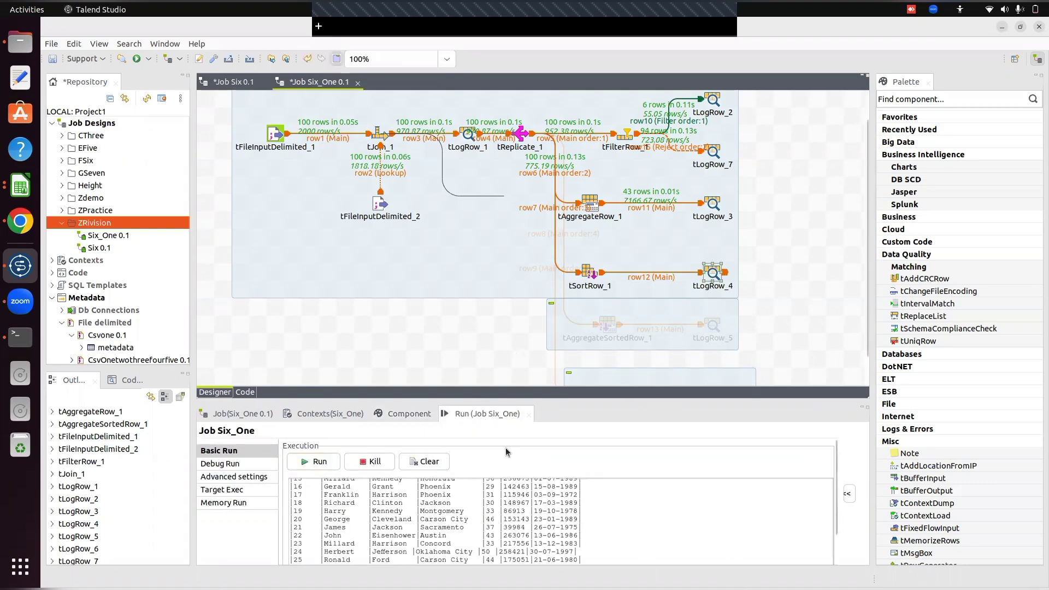
left_click(407, 409)
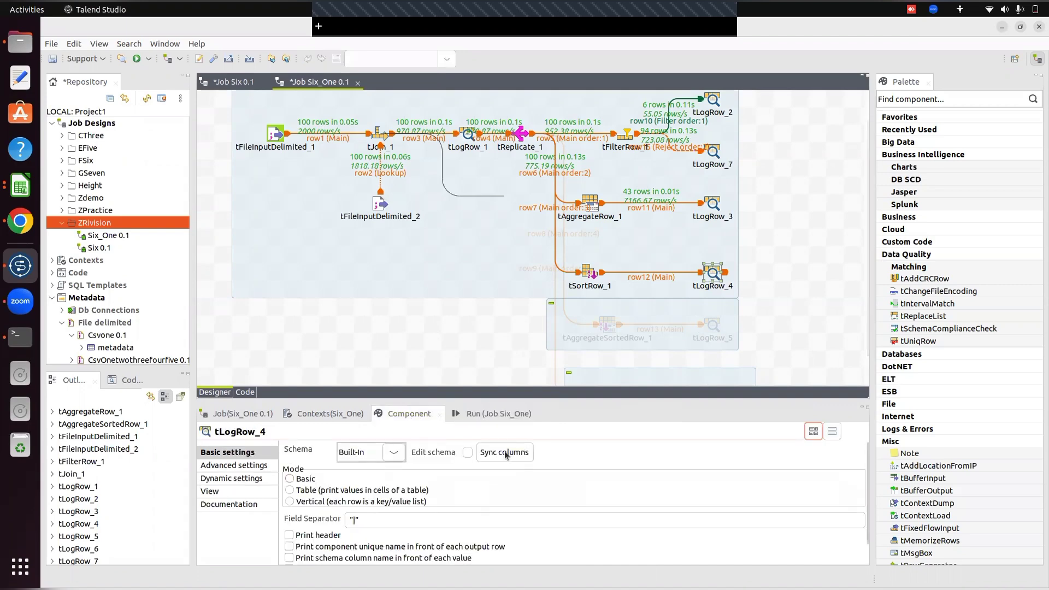
left_click(467, 452)
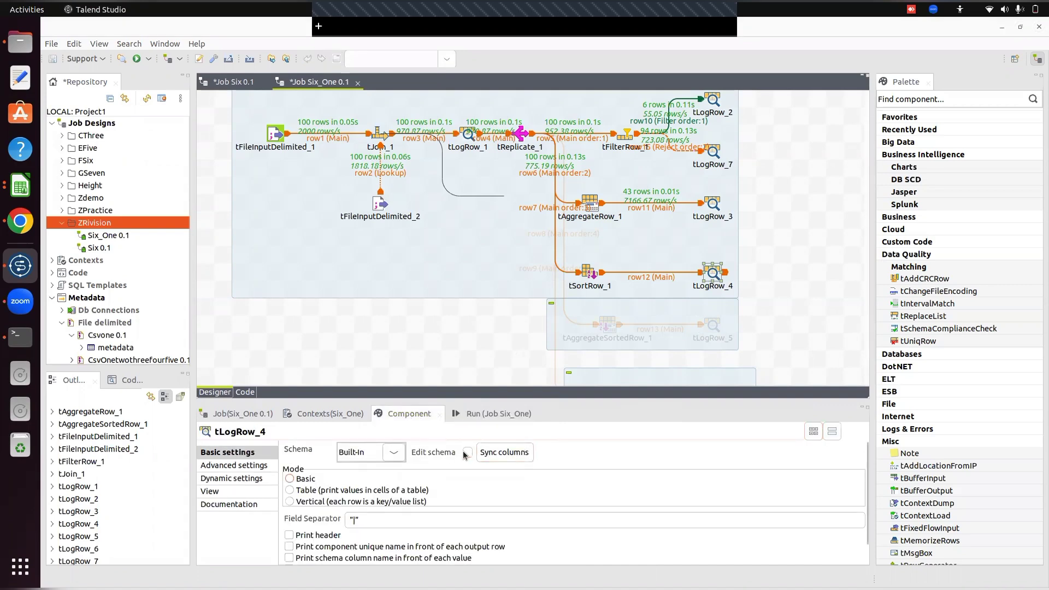
left_click(497, 236)
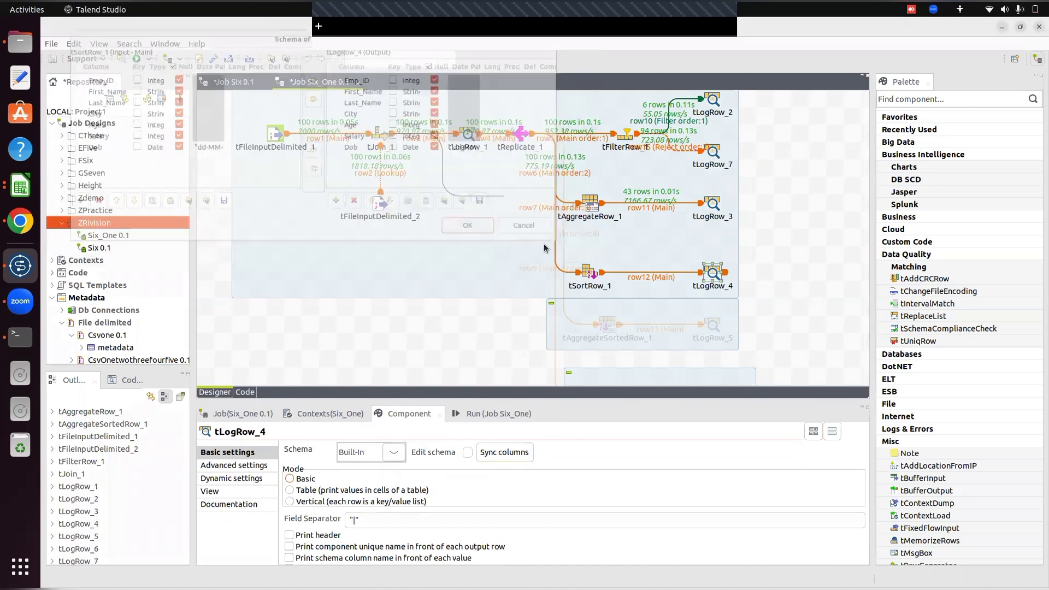
left_click(289, 490)
left_click(442, 306)
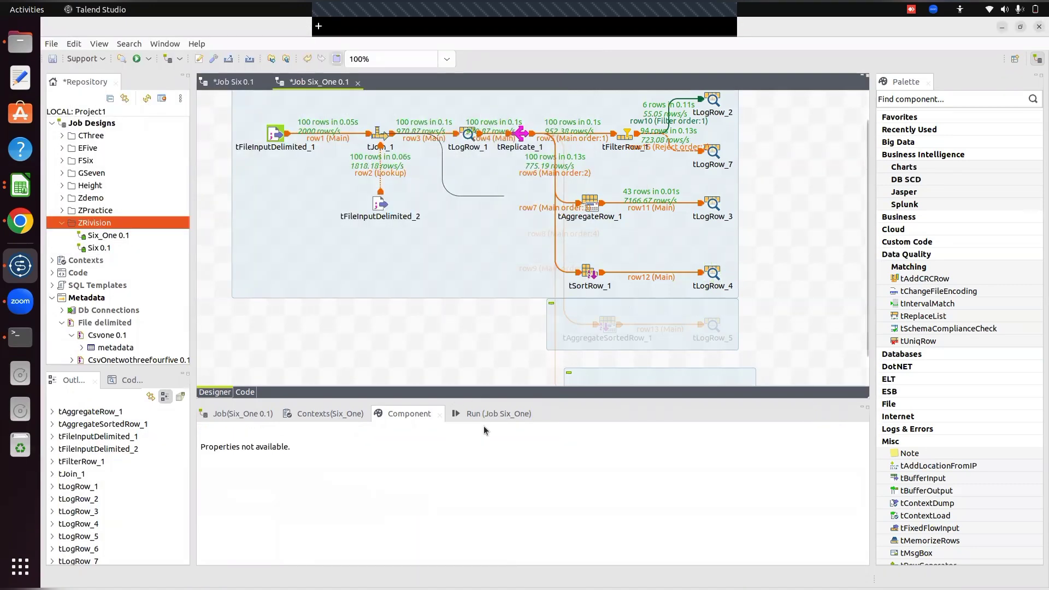
Step: Clear the old console output and run job Six_One with the tSortRow_1 branch active
left_click(501, 413)
left_click(429, 462)
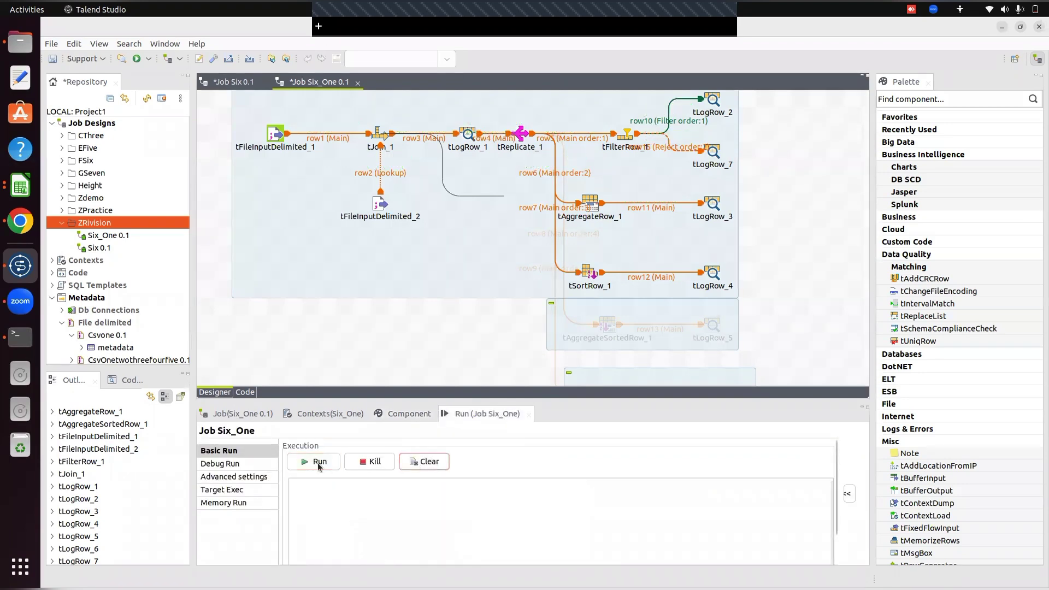
left_click(304, 462)
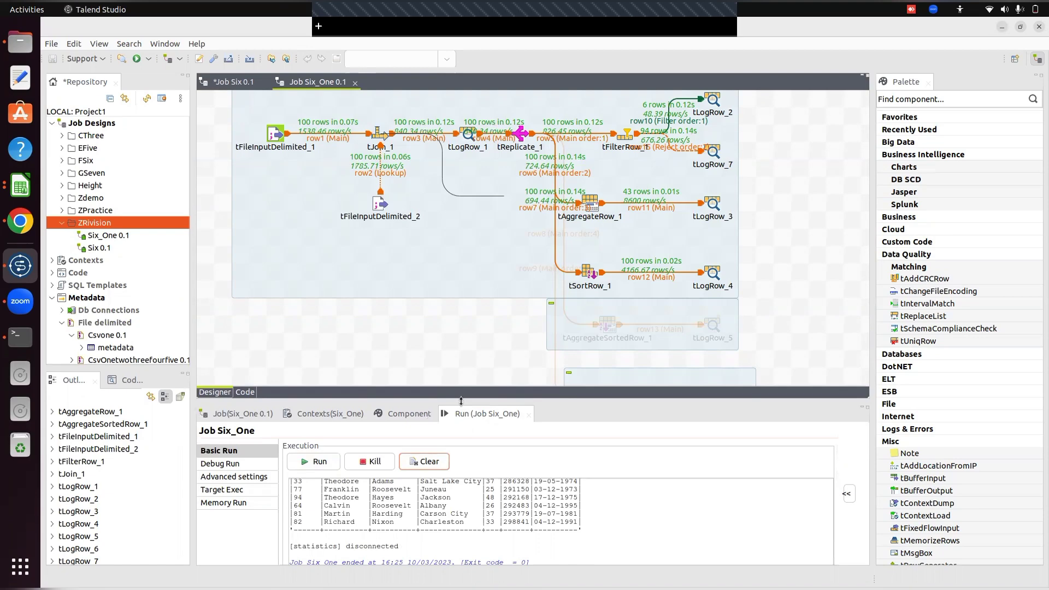
Step: Examine the run's console output, checking the salary order in the tLogRow_4 table against the earlier log tables
left_click_drag(461, 400, 414, 236)
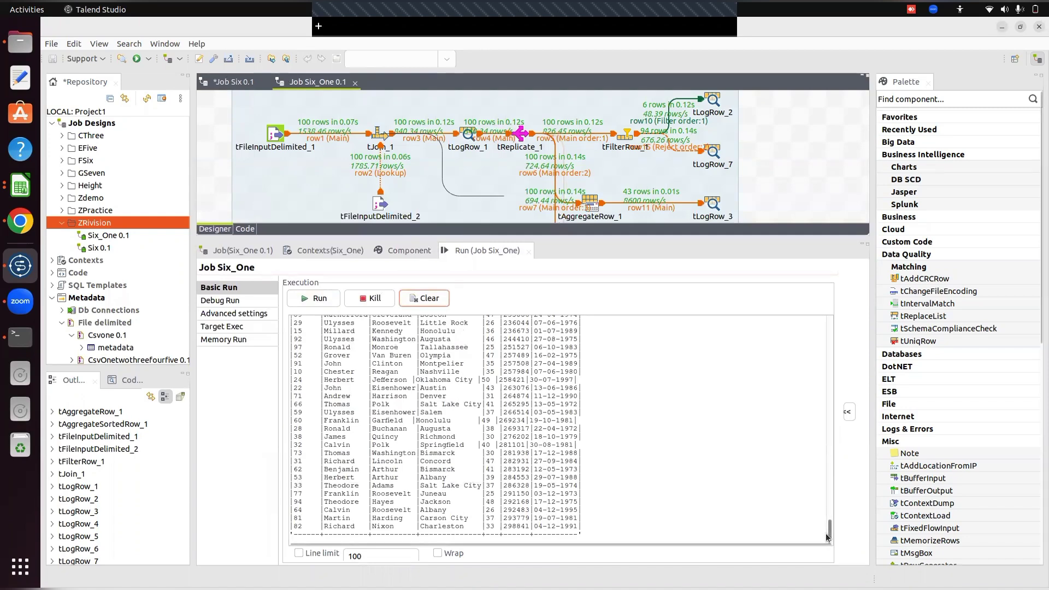
left_click_drag(825, 533, 798, 364)
left_click_drag(667, 236, 643, 179)
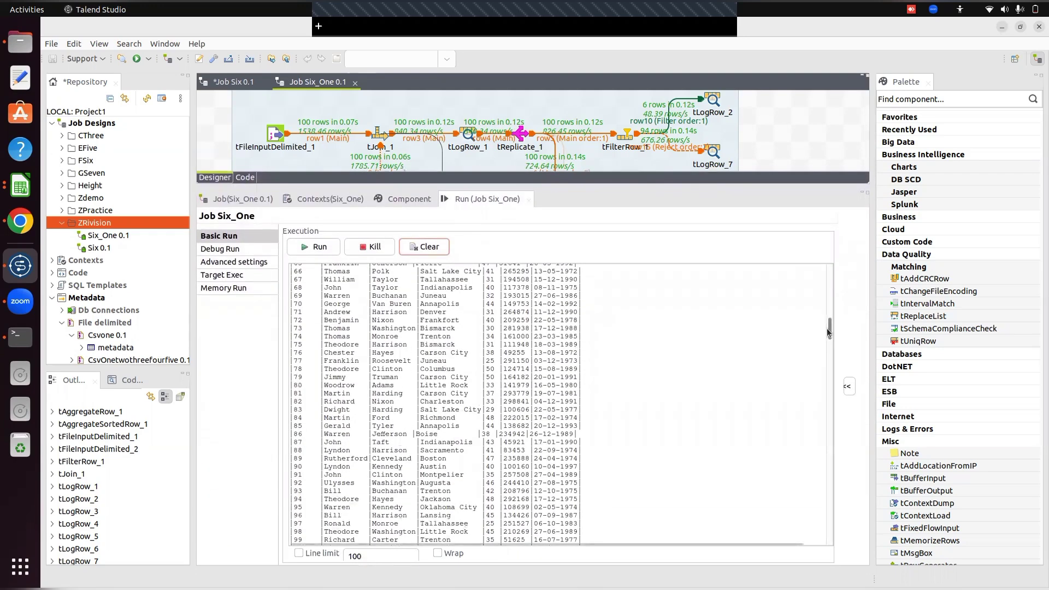
left_click_drag(830, 331, 864, 474)
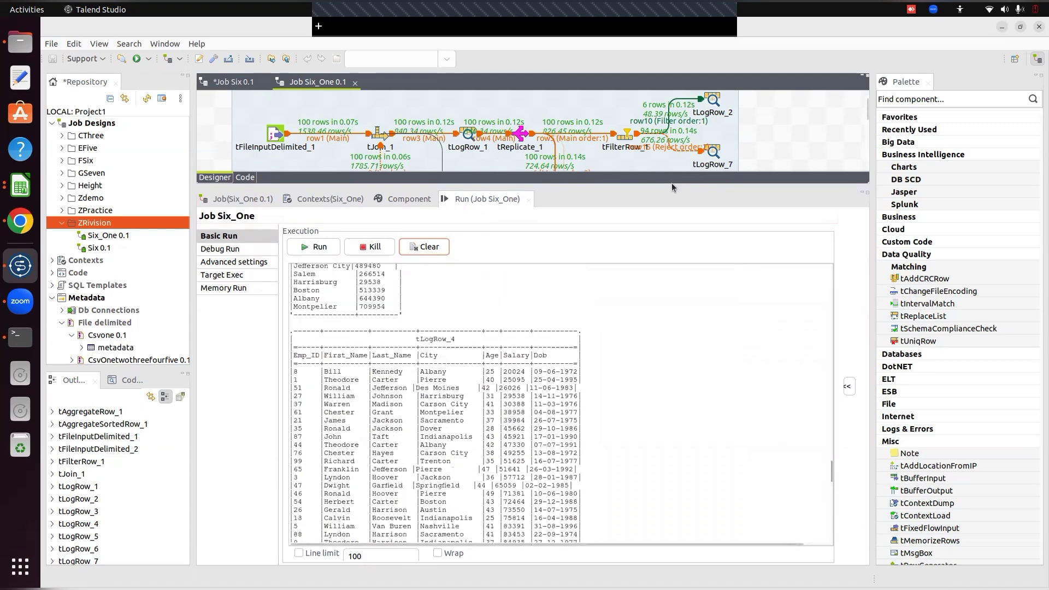
left_click_drag(671, 185, 634, 181)
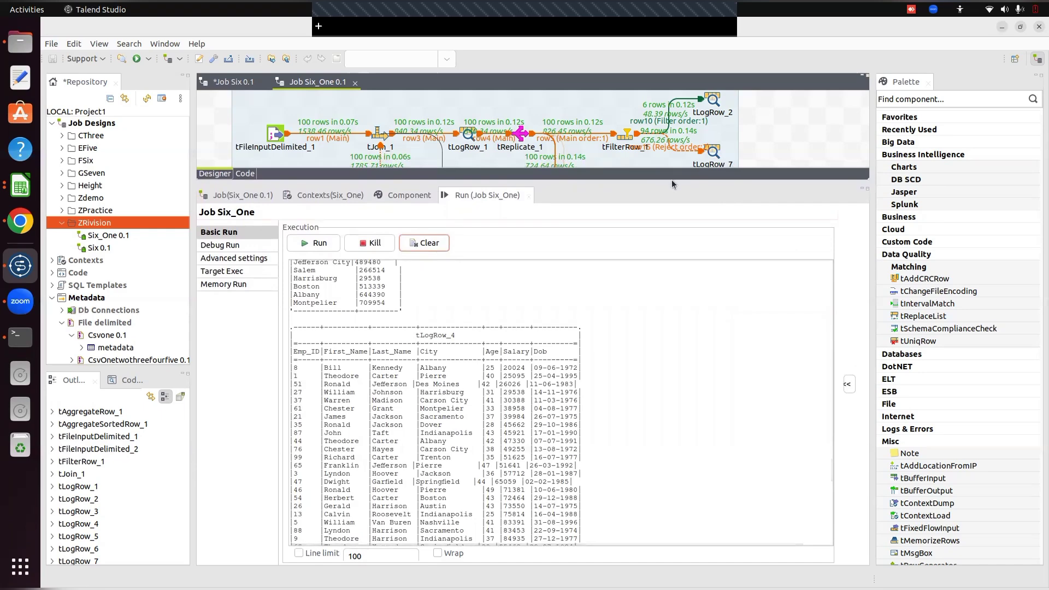
Step: Activate the tAggregateSortedRow_1 and tLogRow_5 components together in the Six_One job design
left_click_drag(671, 182, 671, 151)
left_click_drag(835, 496, 826, 426)
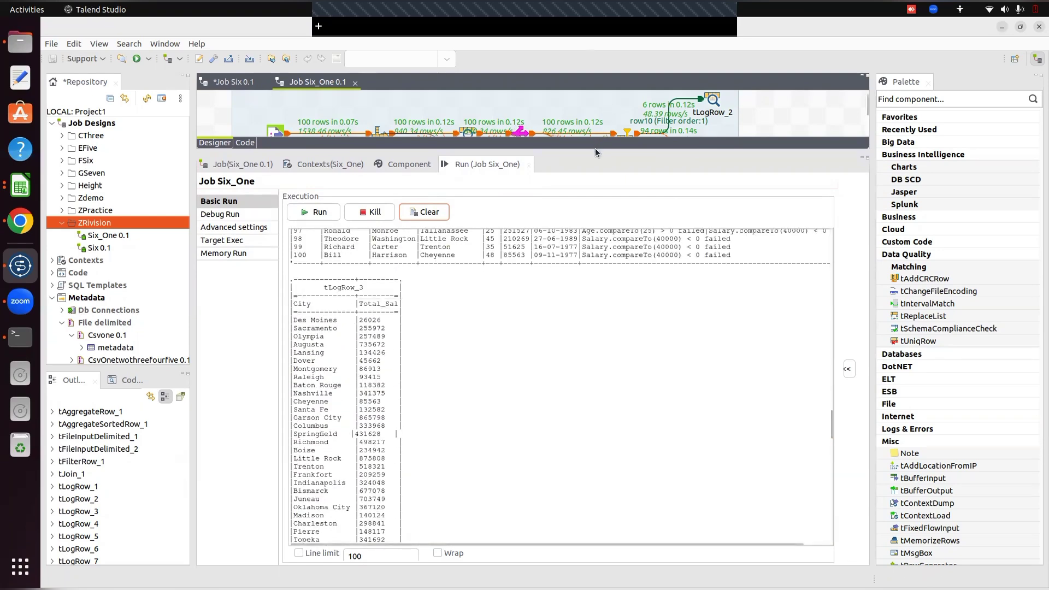
left_click_drag(595, 149, 668, 455)
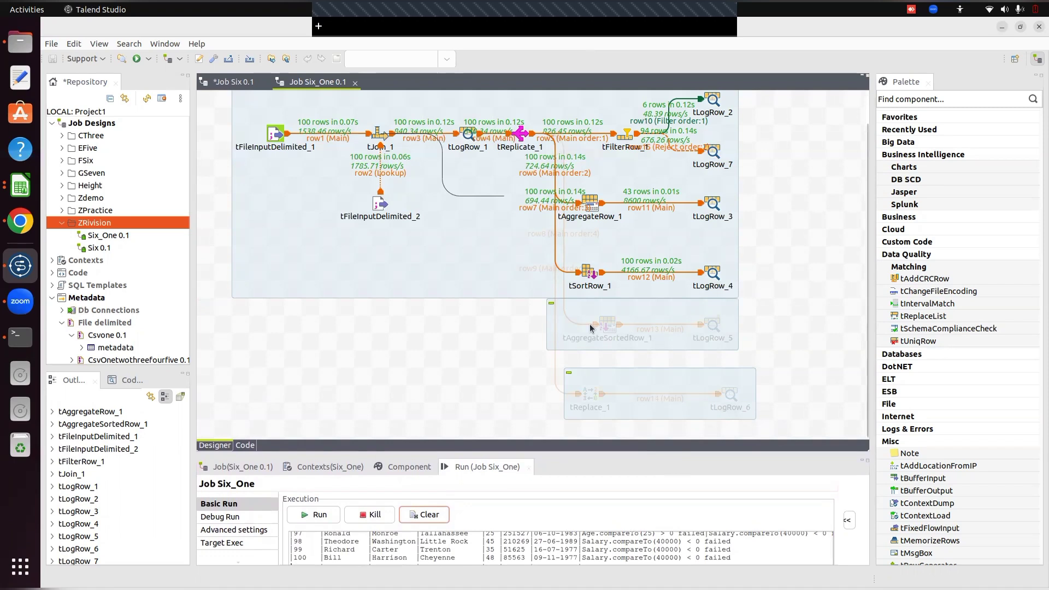
left_click(609, 329)
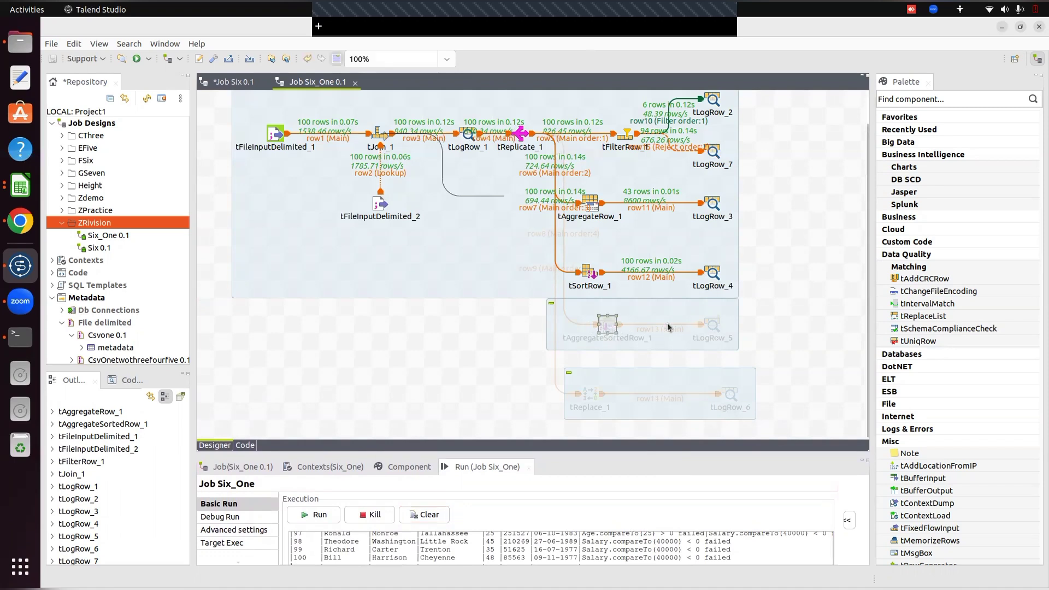
left_click(712, 325, "ctrl")
right_click(604, 325)
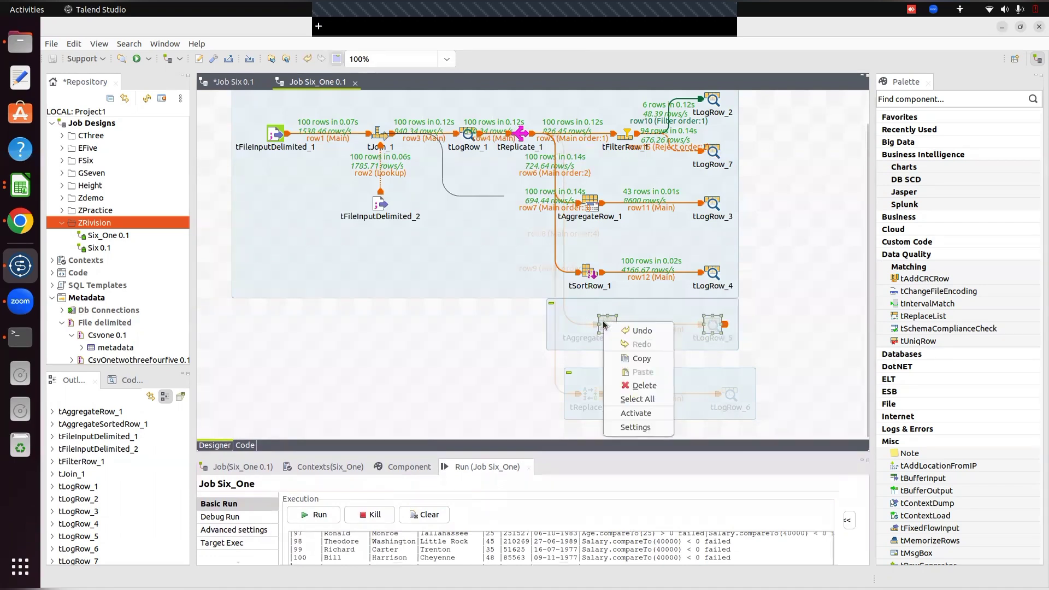
left_click(637, 414)
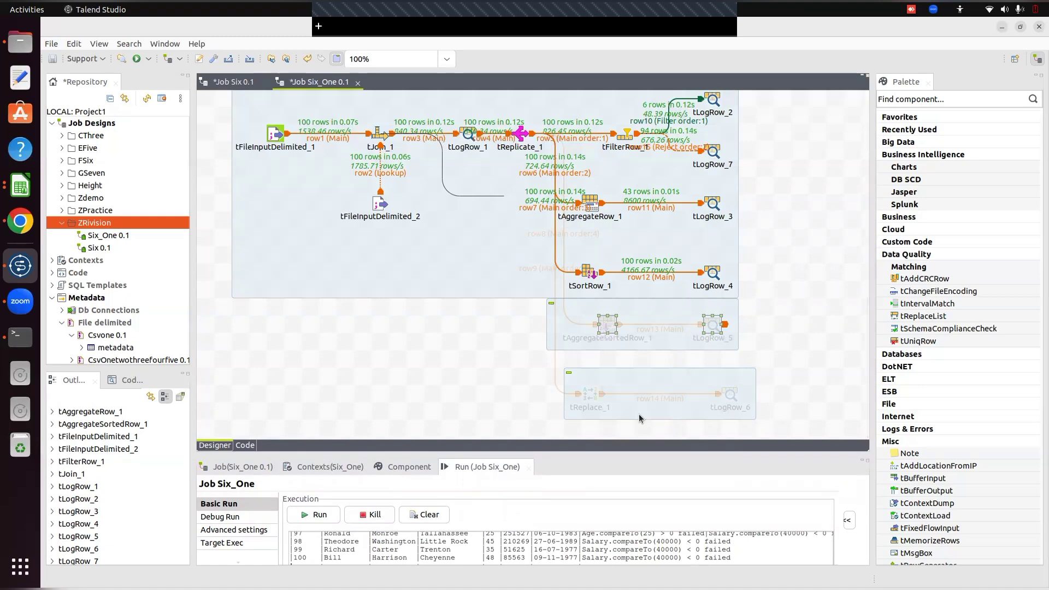
Step: Open the schema of tAggregateSortedRow_1 for editing and add an output column named City
left_click_drag(569, 454, 549, 444)
double_click(610, 328)
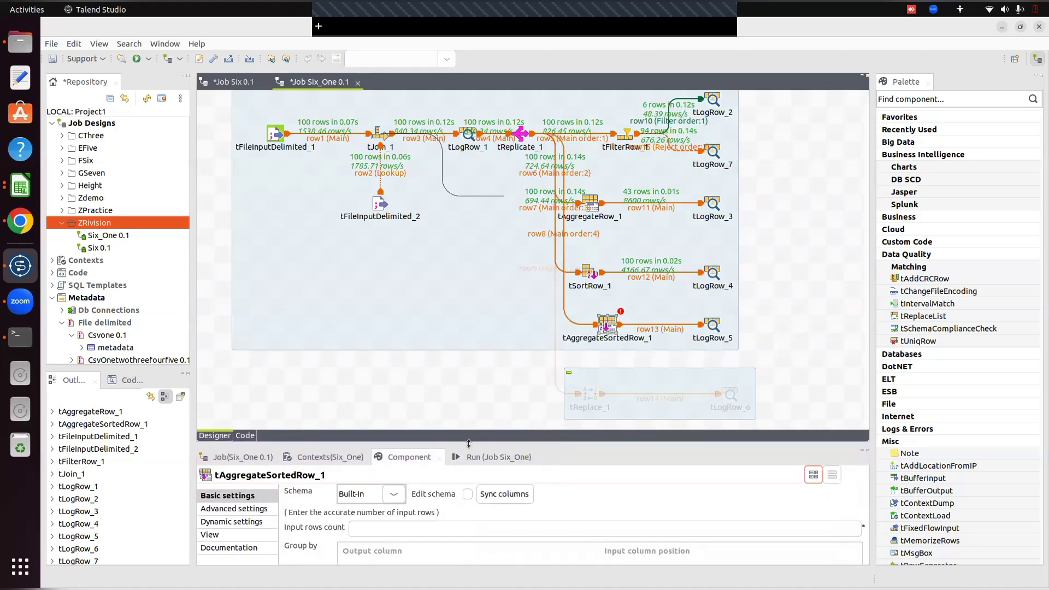
mouse_move(443, 368)
left_mouse_down()
mouse_move(415, 255)
mouse_move(413, 299)
mouse_move(466, 443)
mouse_move(445, 320)
left_mouse_up()
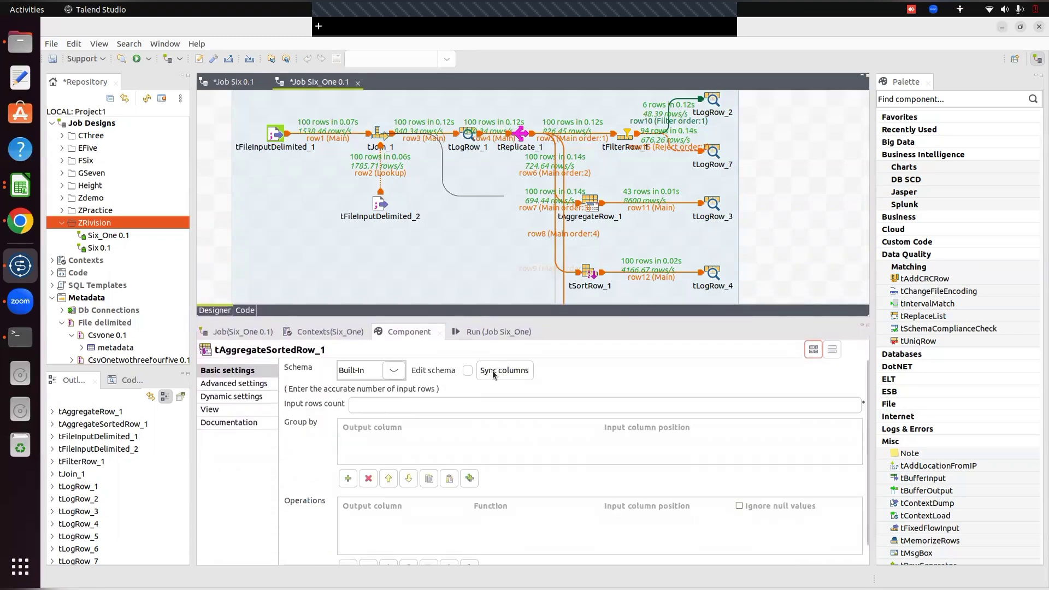
left_click(467, 372)
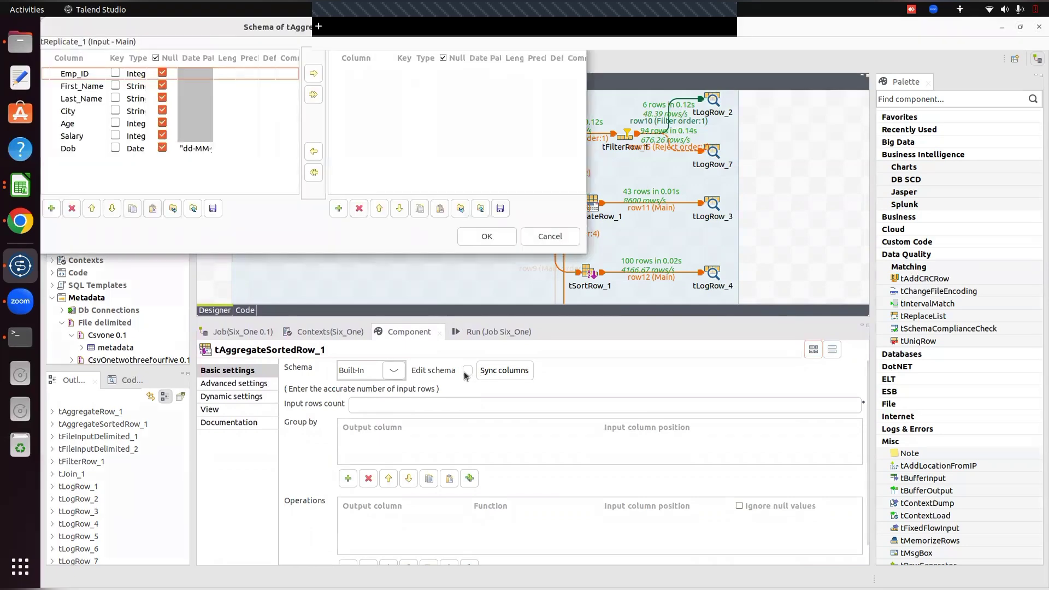
left_click(339, 210)
left_click(365, 74)
key("BackSpace")
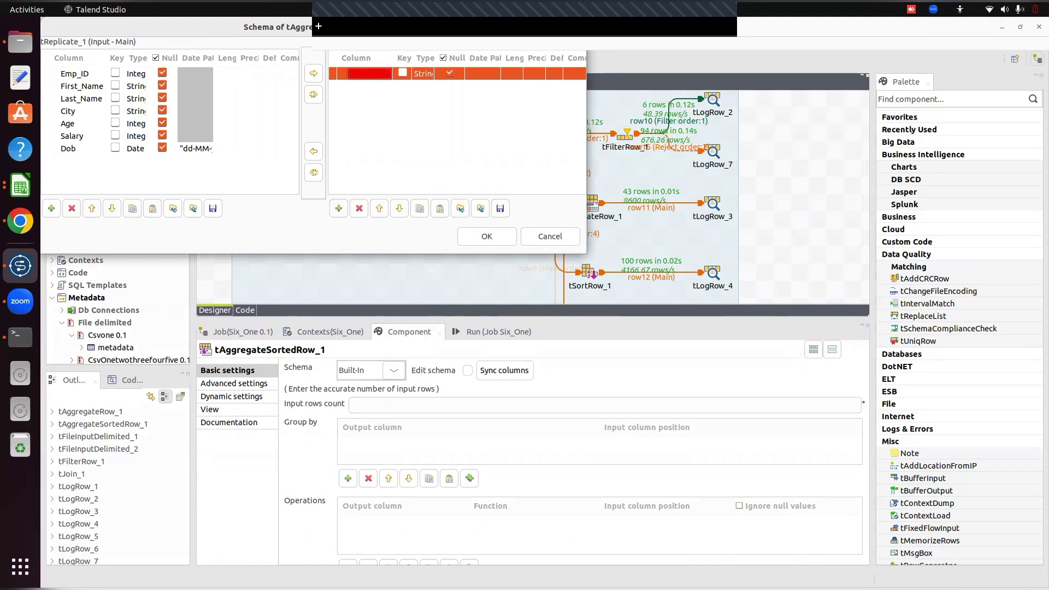
type("City")
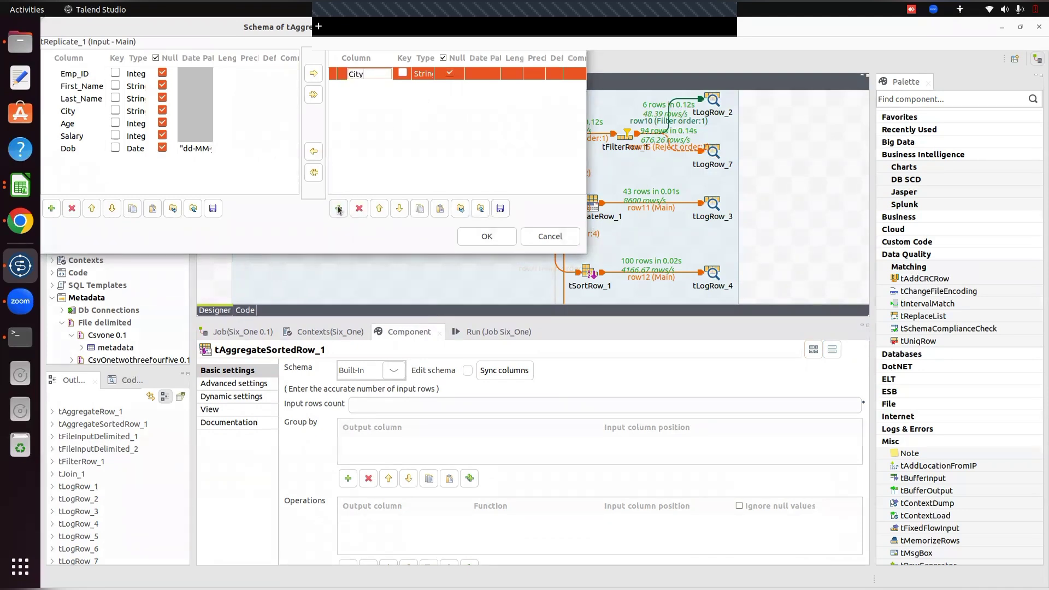
Step: Add a second output column below City and try to name it Age
left_click(339, 209)
left_click(368, 85)
key("BackSpace")
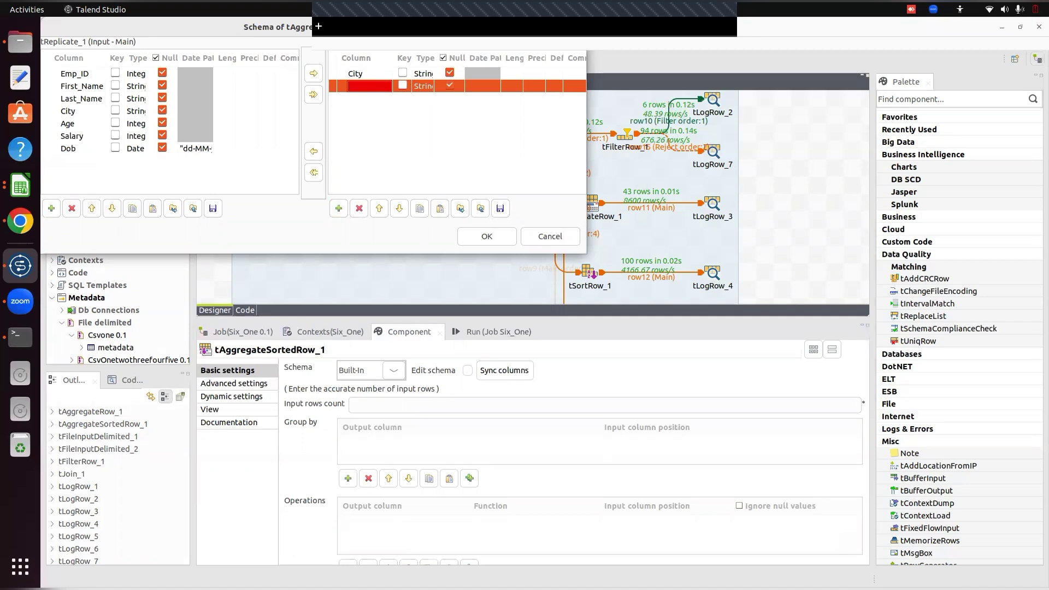
type("Age")
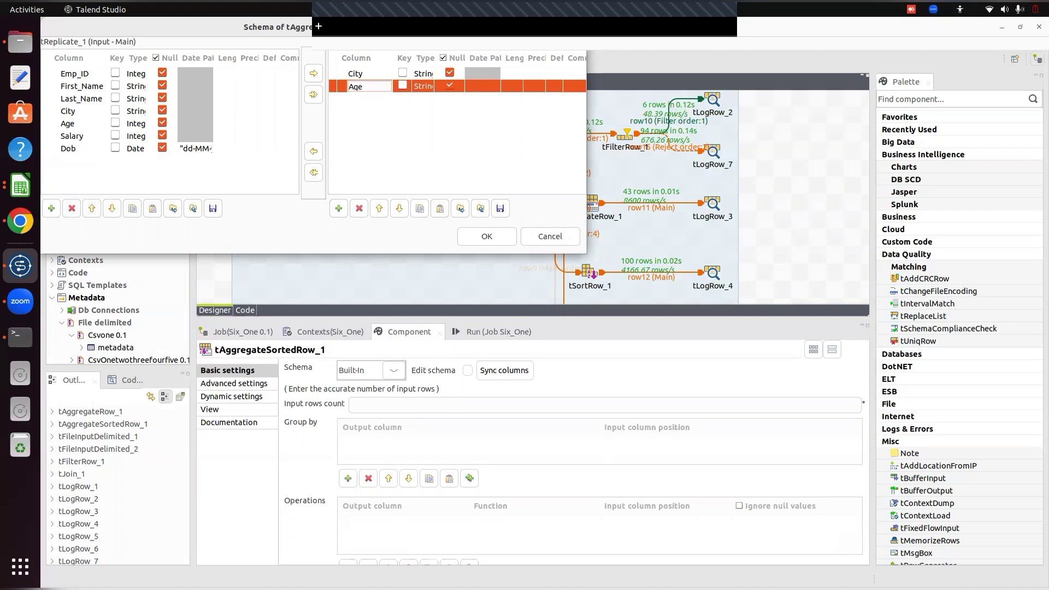
left_click(422, 86)
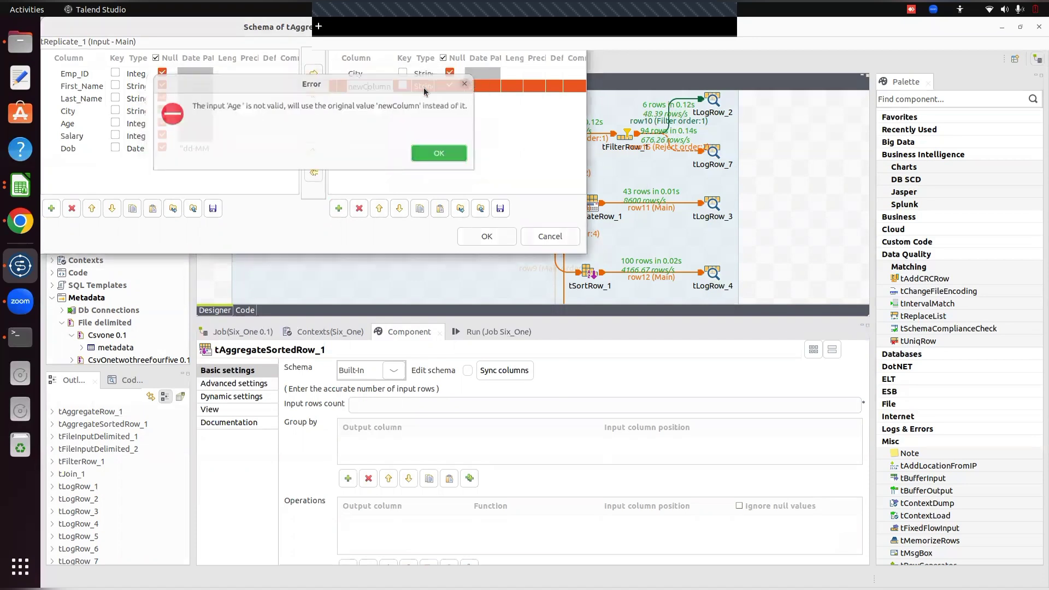
left_click(470, 82)
Step: Replace the second output column's default name with Emp_Age
key("BackSpace")
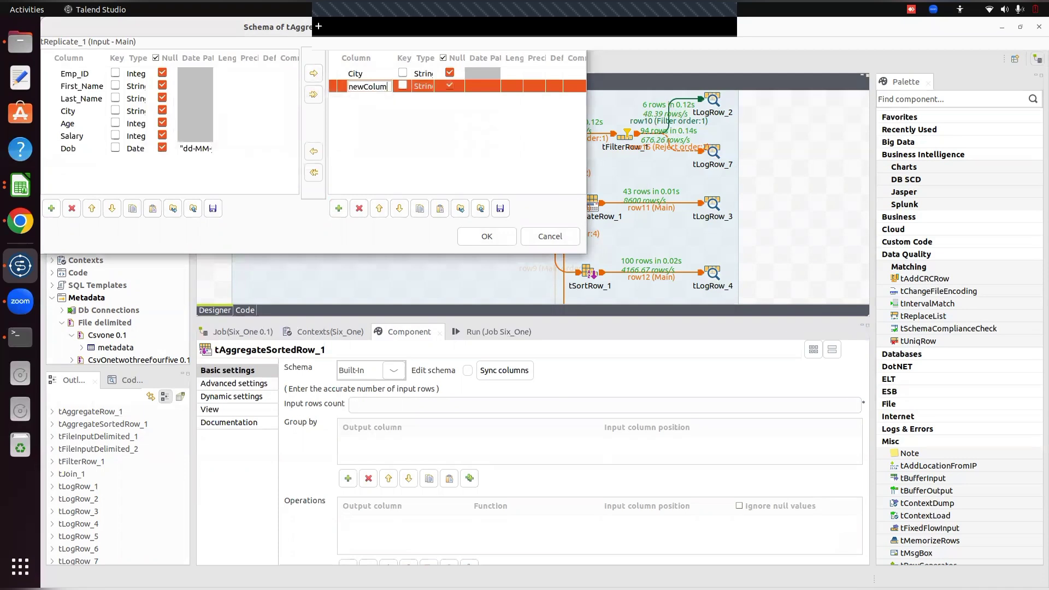
key("BackSpace")
key("BackSpace")
key("BackSpace")
key("BackSpace")
key("BackSpace")
key("BackSpace")
key("BackSpace")
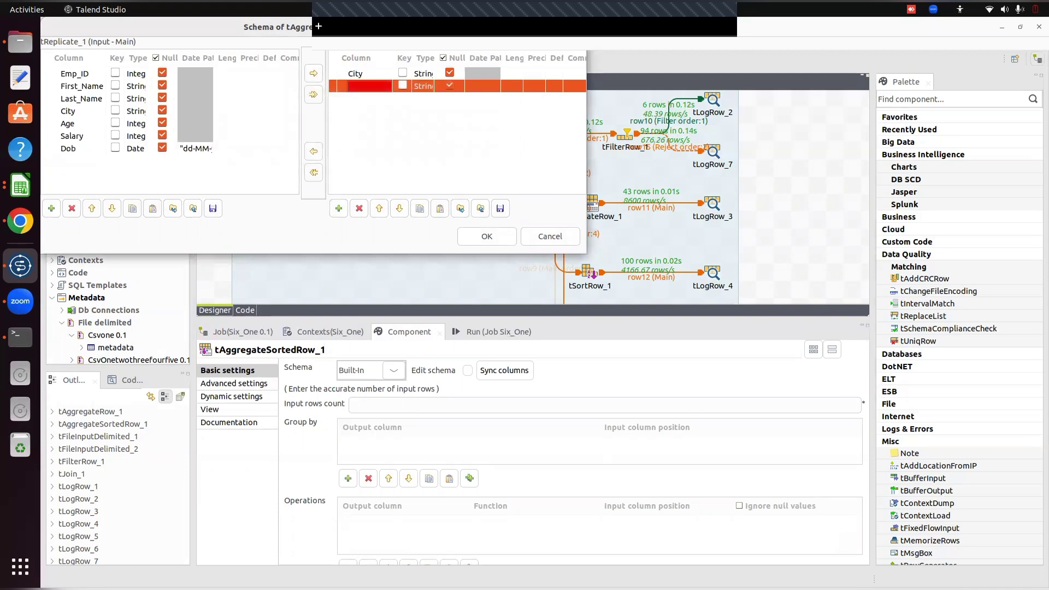
type("Emp_Age")
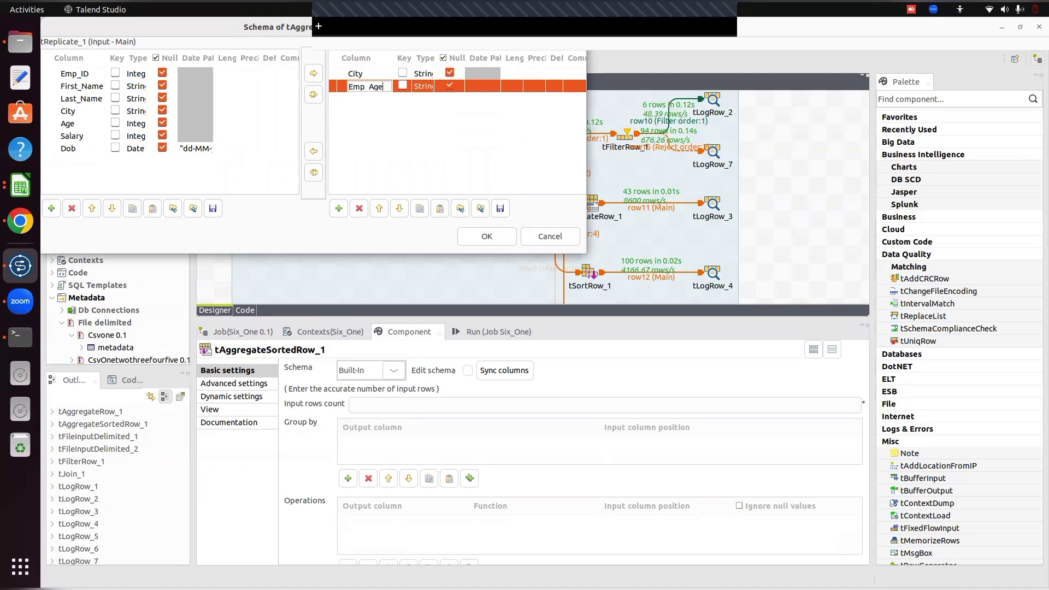
Step: Set the type of Emp_Age to Integer, then accept the tAggregateSortedRow_1 schema and propagate the changes
left_click(440, 87)
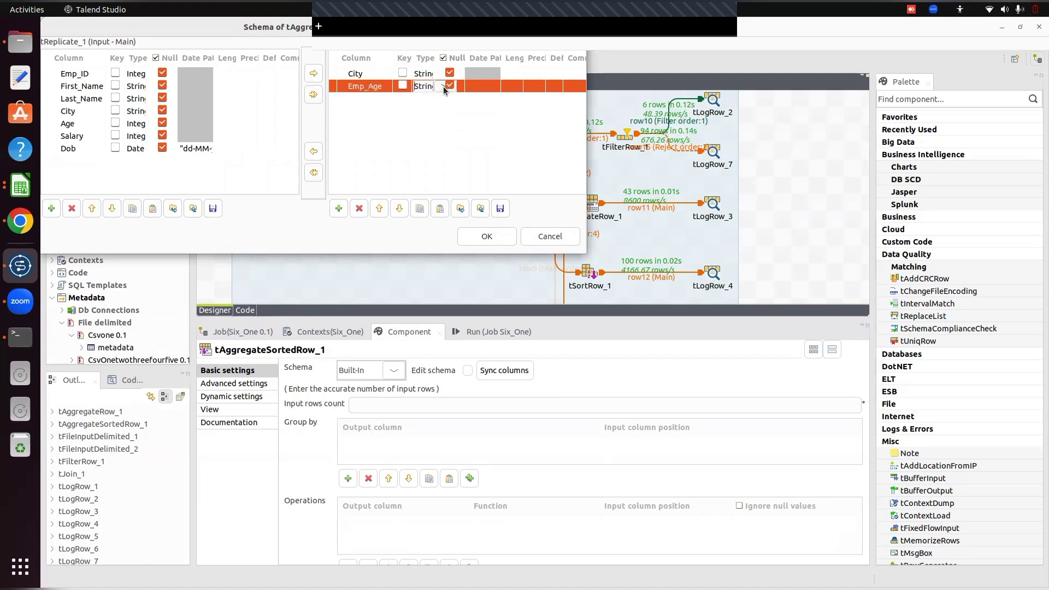
left_click(444, 91)
key("Up")
key("Up")
key("Up")
key("Up")
key("Return")
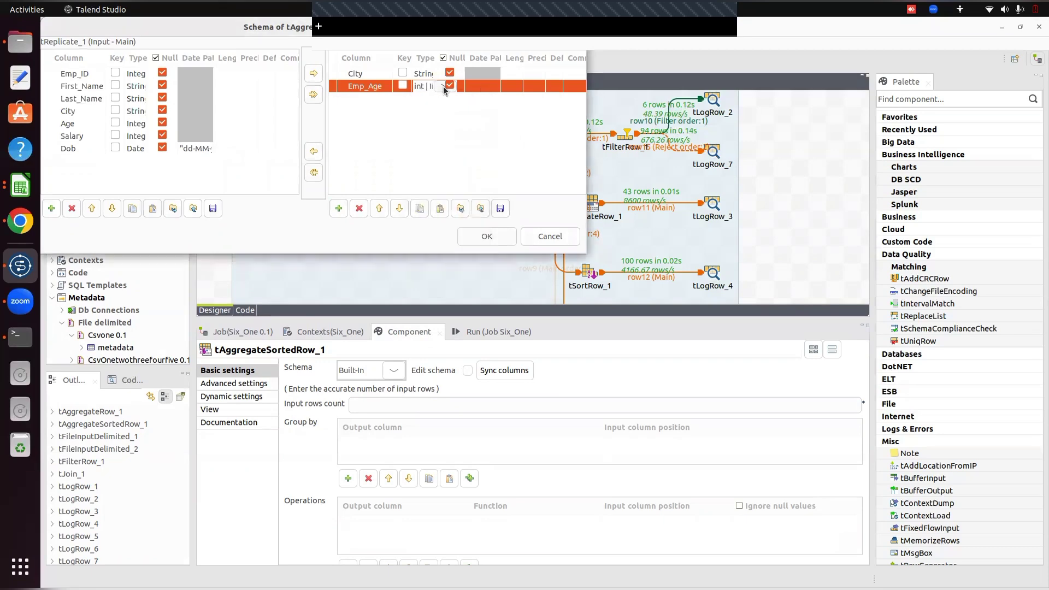
left_click(485, 237)
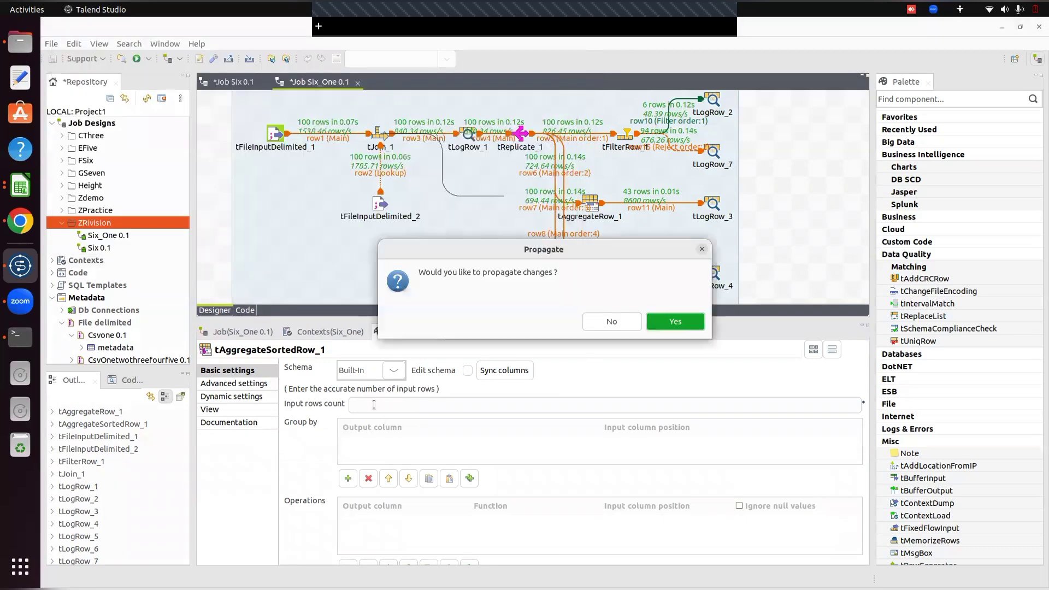
left_click(683, 328)
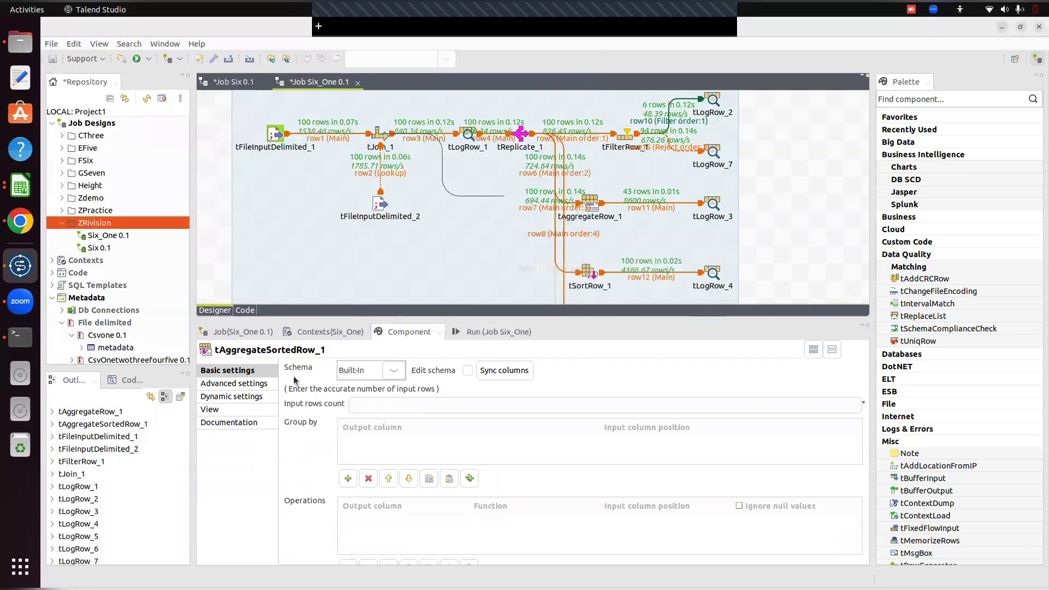
Step: Set the input rows count to 100 and group by output column City with City as its input column position
left_click(363, 404)
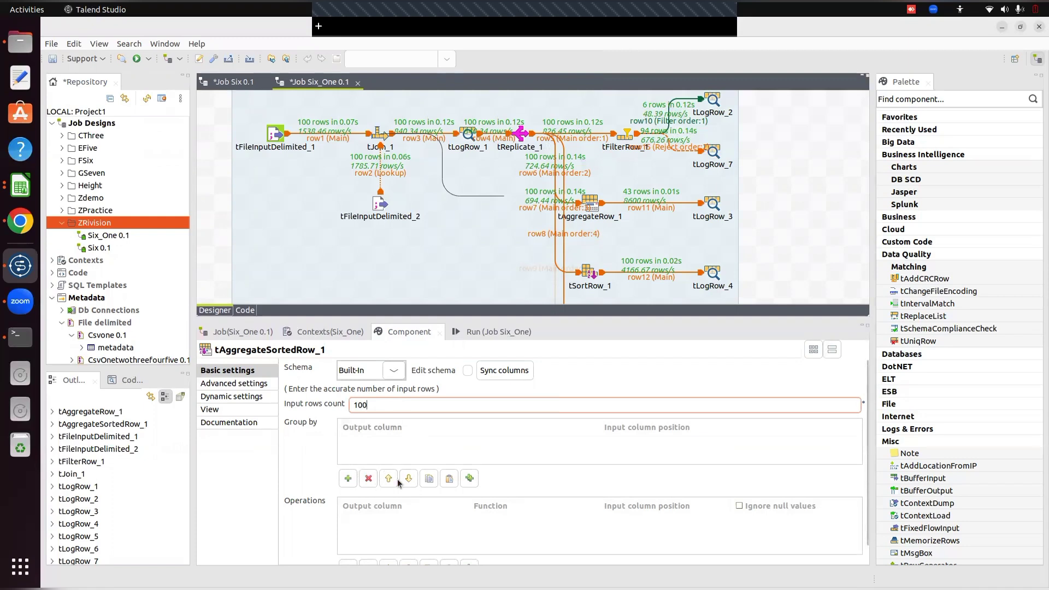
left_click(348, 479)
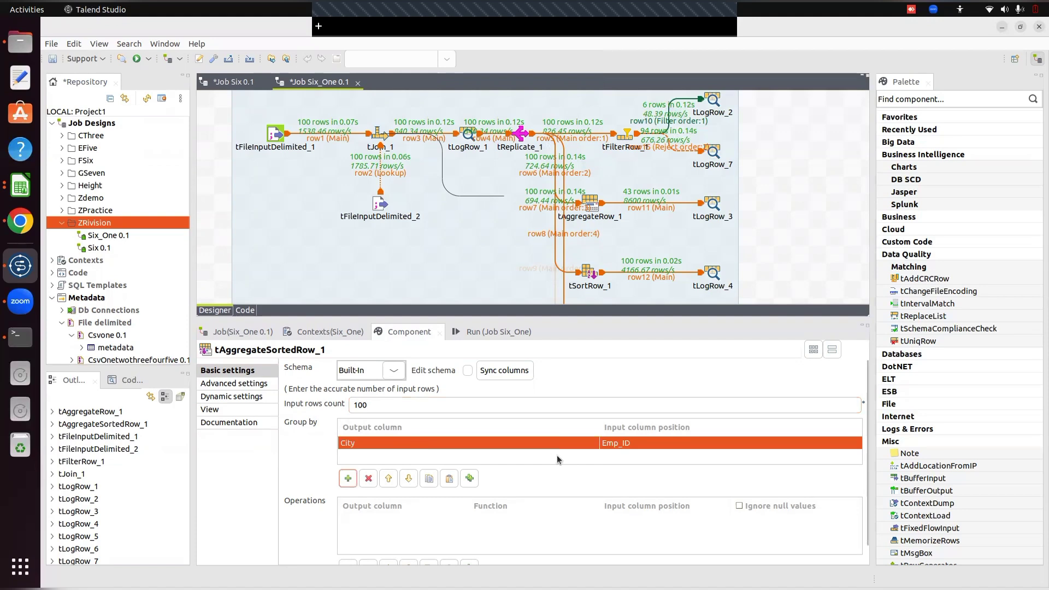
left_click(650, 446)
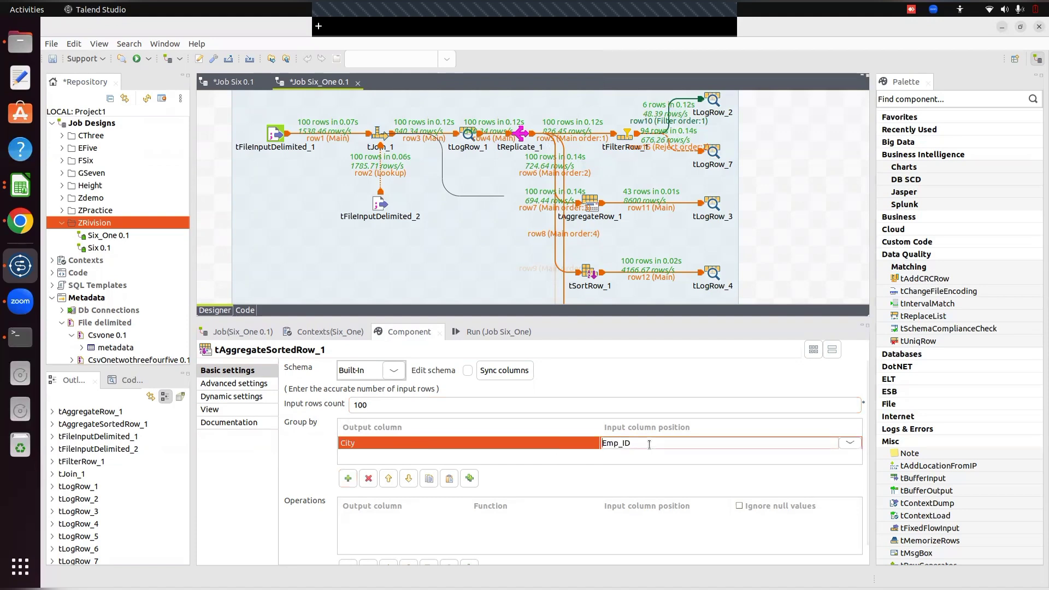
left_click(849, 444)
key("Down")
key("Down")
key("Down")
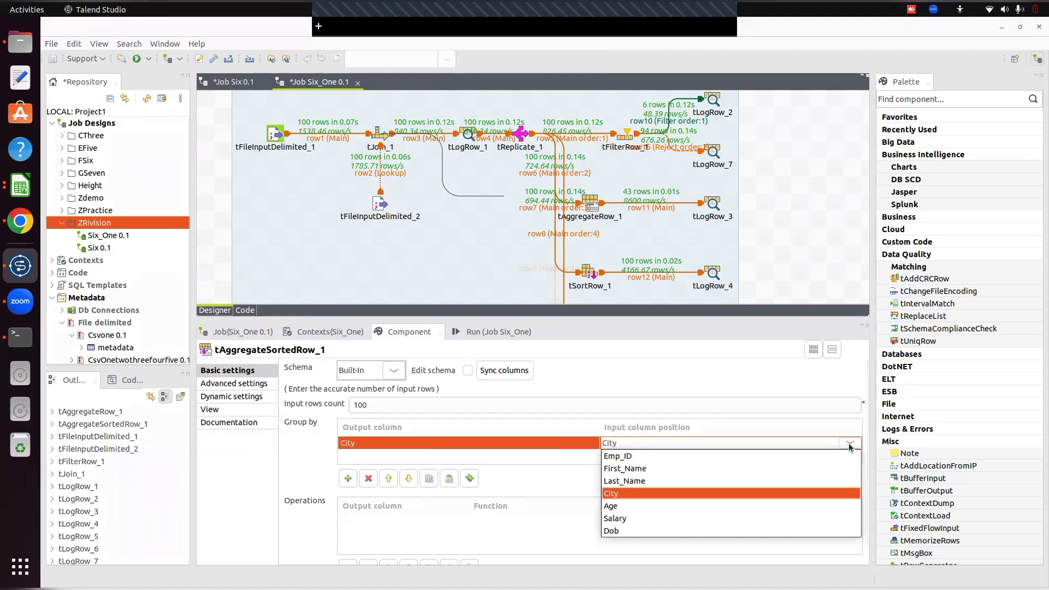
key("Return")
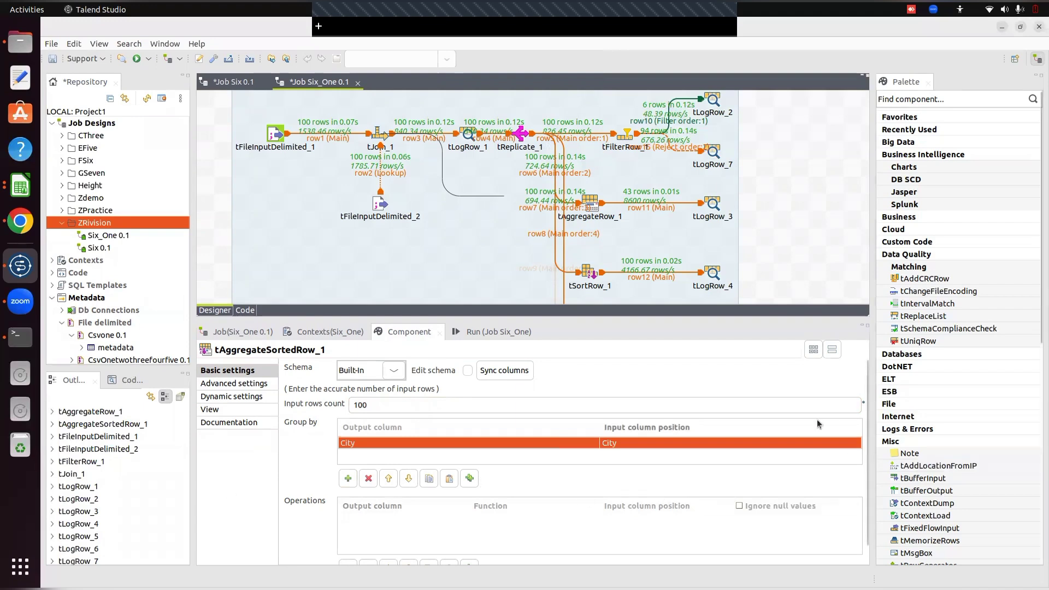
Step: Add an operation to tAggregateSortedRow_1 with output column Emp_Age and function avg
scroll(804, 494, "down", 1)
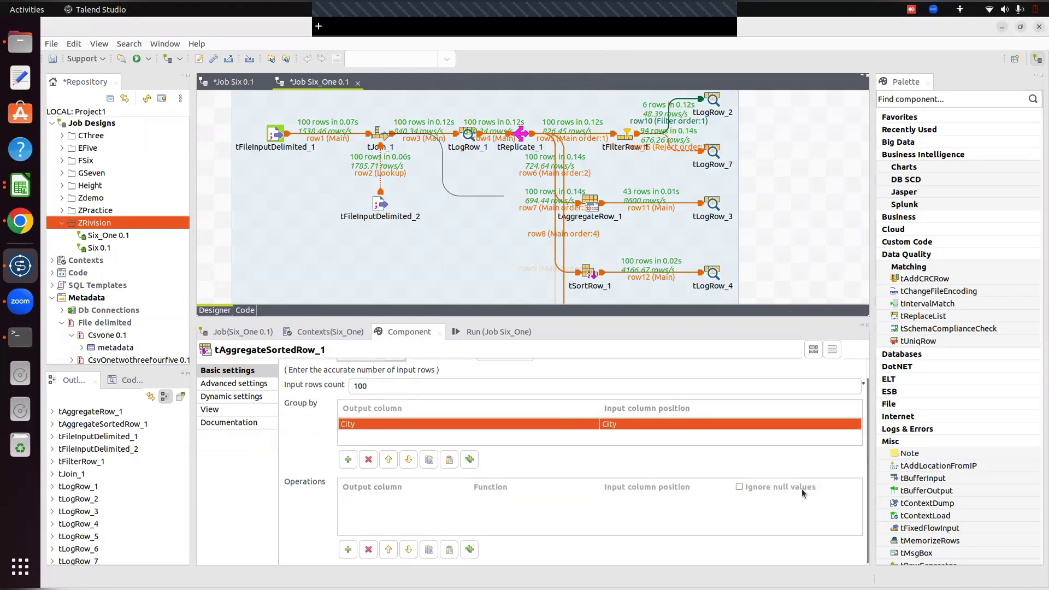
left_click(348, 549)
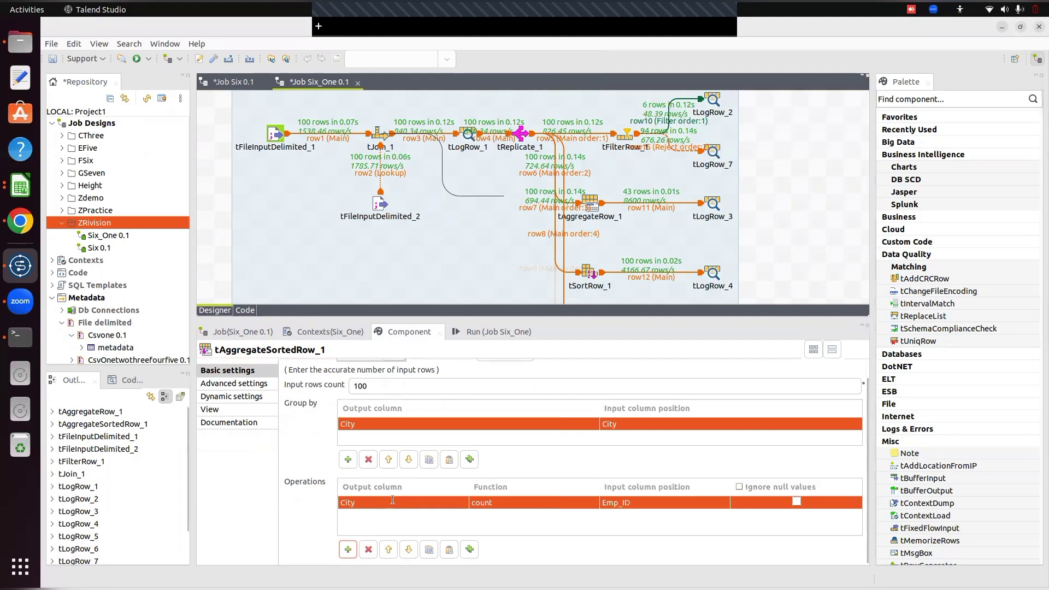
left_click(462, 503)
left_click(457, 503)
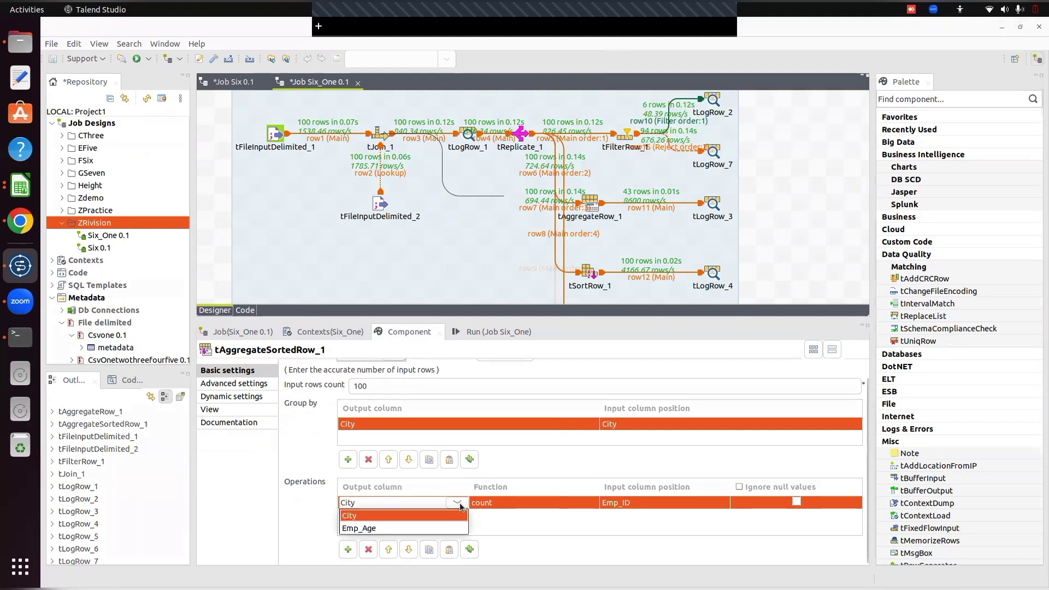
left_click(383, 528)
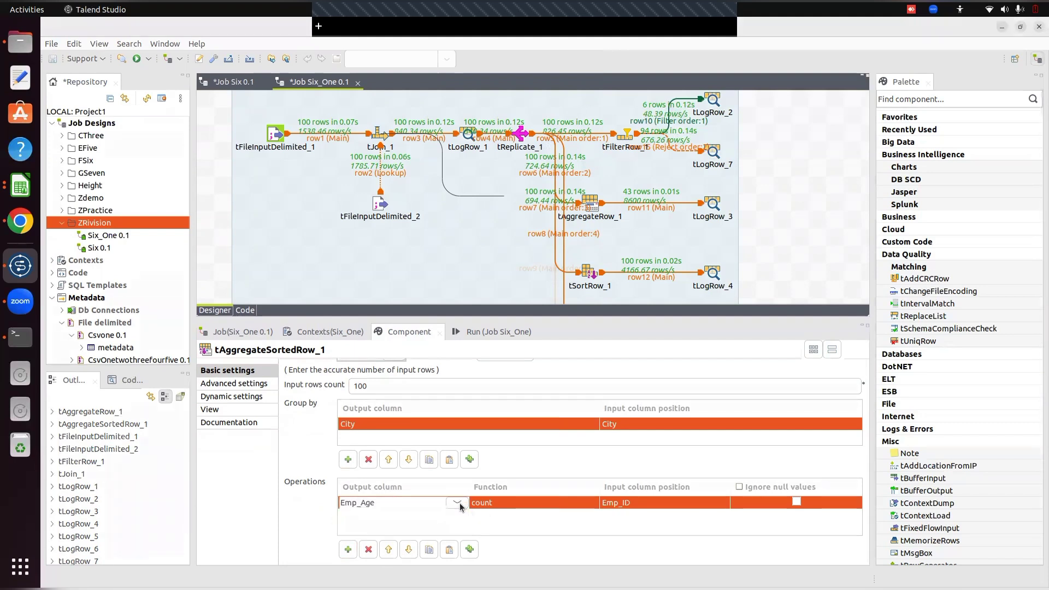
left_click(546, 507)
left_click(587, 503)
key("Down")
key("Down")
key("Down")
key("Return")
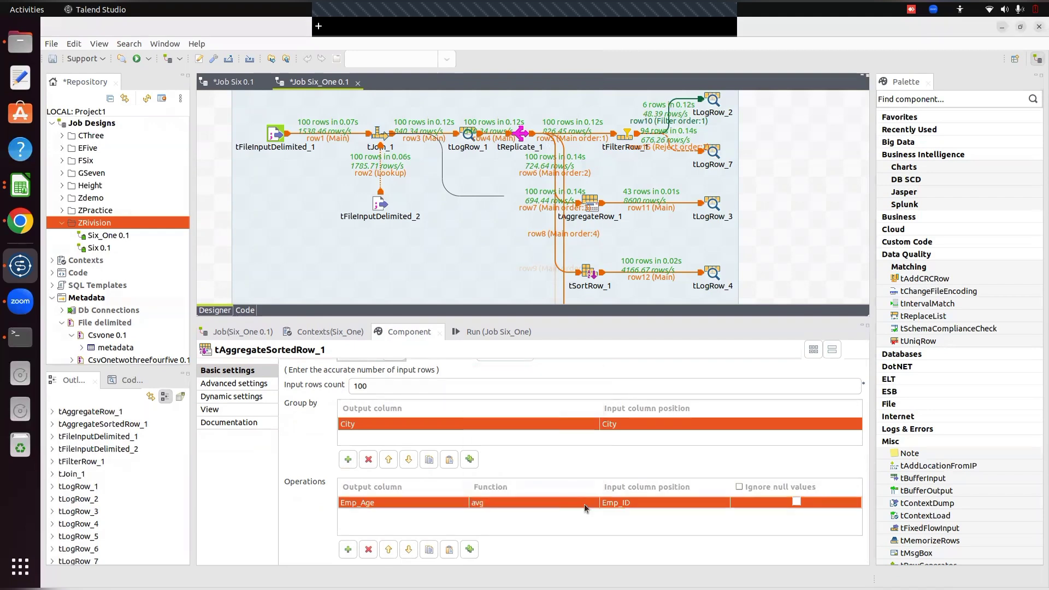
Step: Set the input column position of the Emp_Age average operation to Age
left_click(618, 502)
left_click(718, 503)
key("Down")
key("Down")
key("Down")
key("Down")
key("Return")
left_click(787, 314)
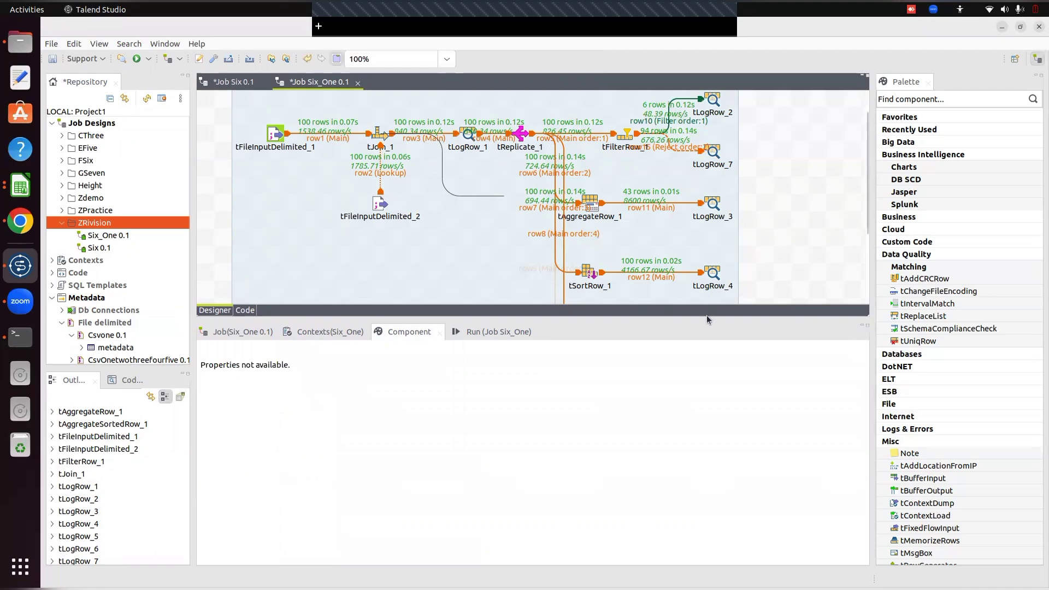
Step: Clear the previous run output of job Six_One
left_click(479, 334)
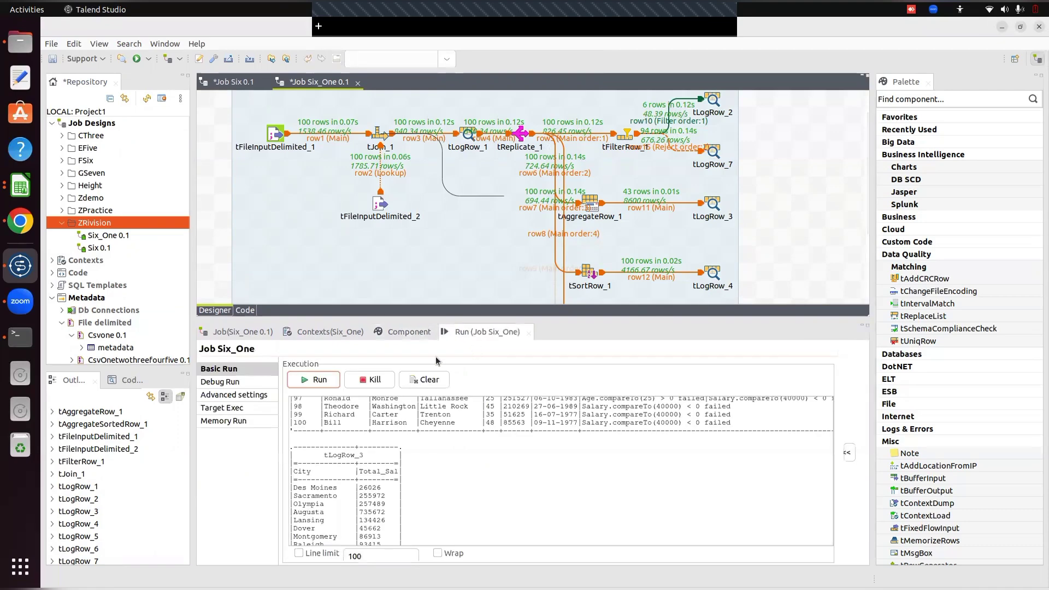
left_click(424, 381)
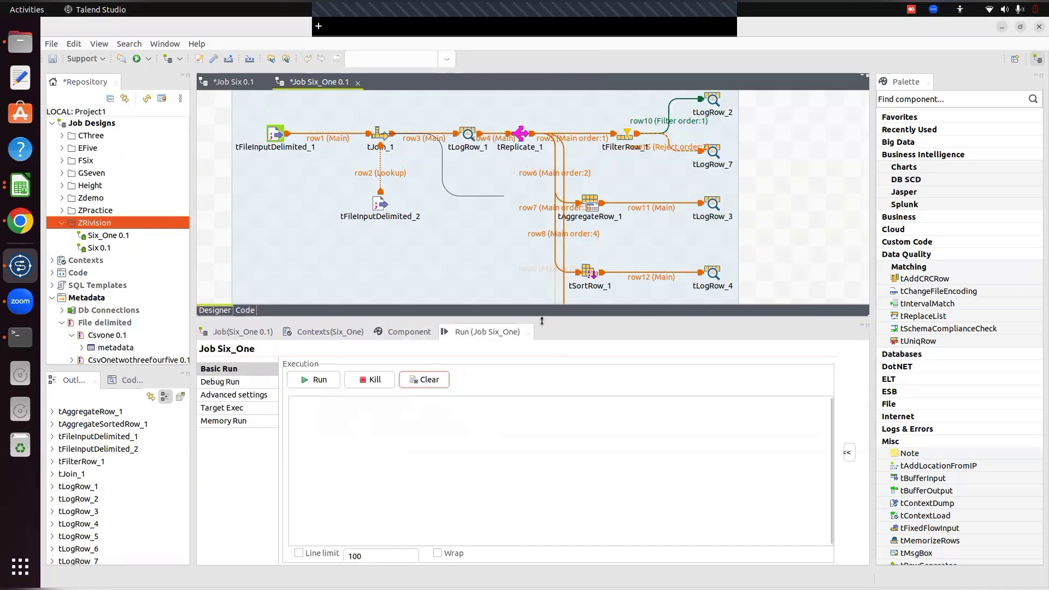
Step: Sync tLogRow_5's columns with tAggregateSortedRow_1 and accept the schema with City and Emp_Age
left_click_drag(542, 321, 606, 503)
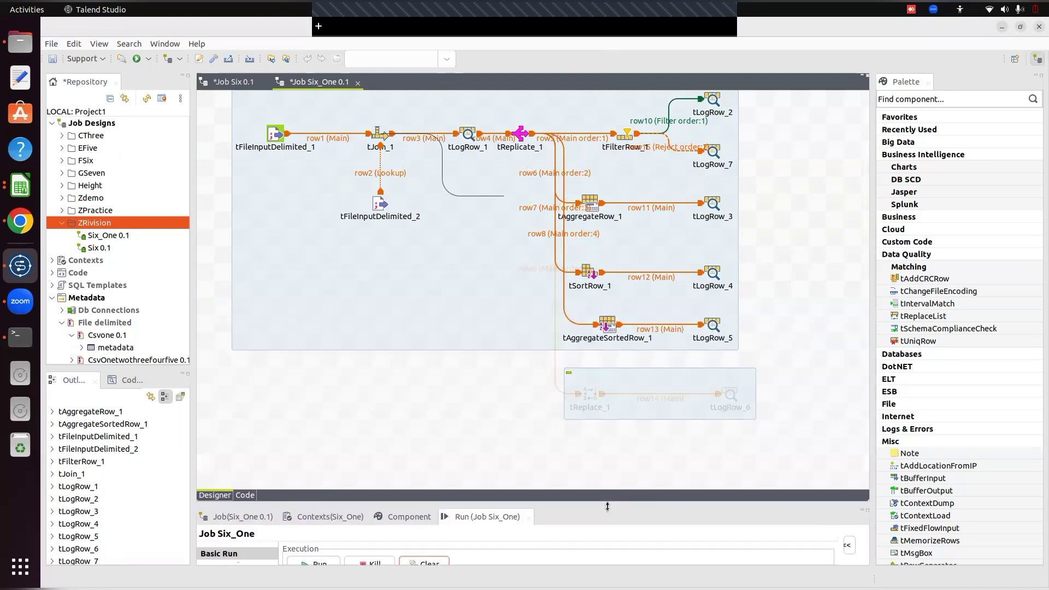
left_click(711, 326)
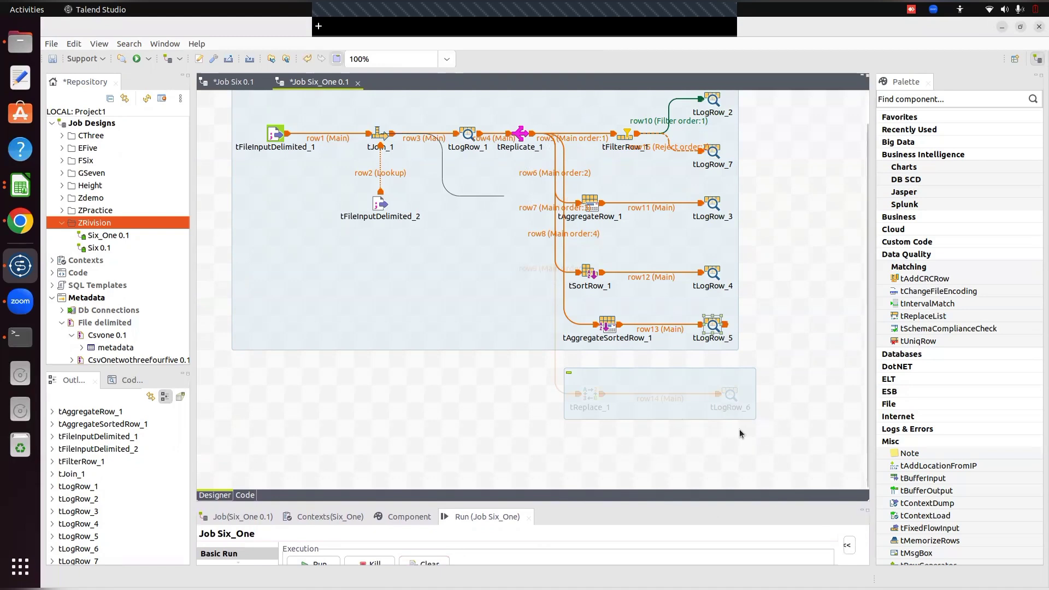
double_click(713, 327)
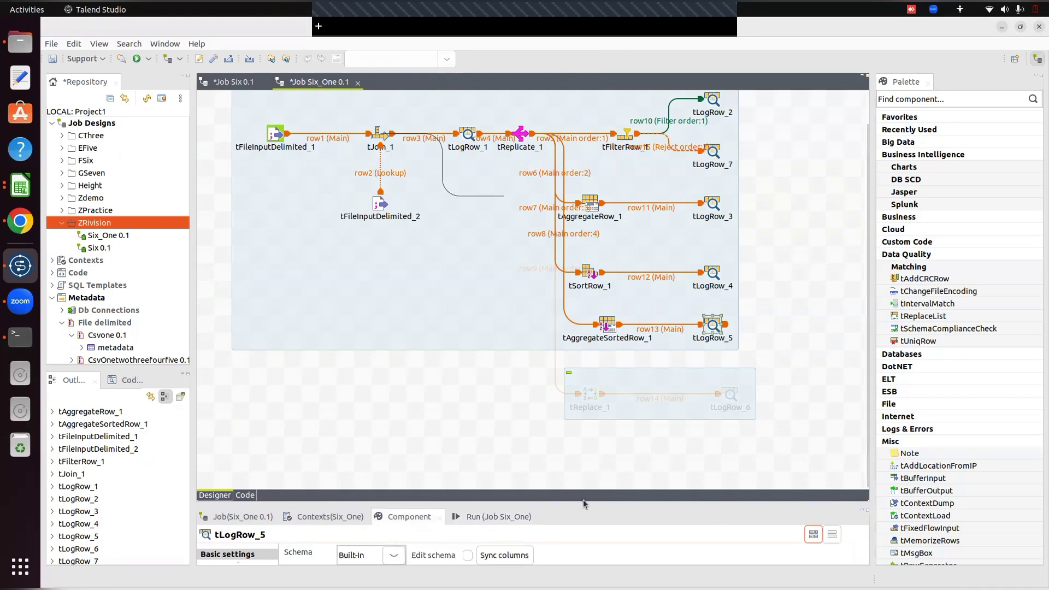
left_click_drag(553, 427, 553, 409)
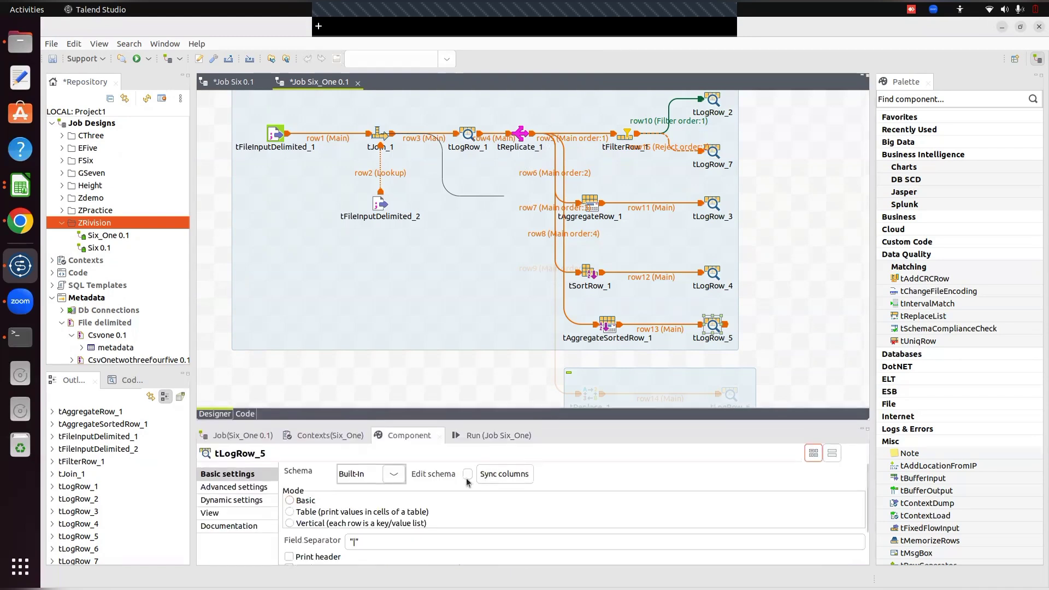
left_click(498, 474)
left_click(468, 475)
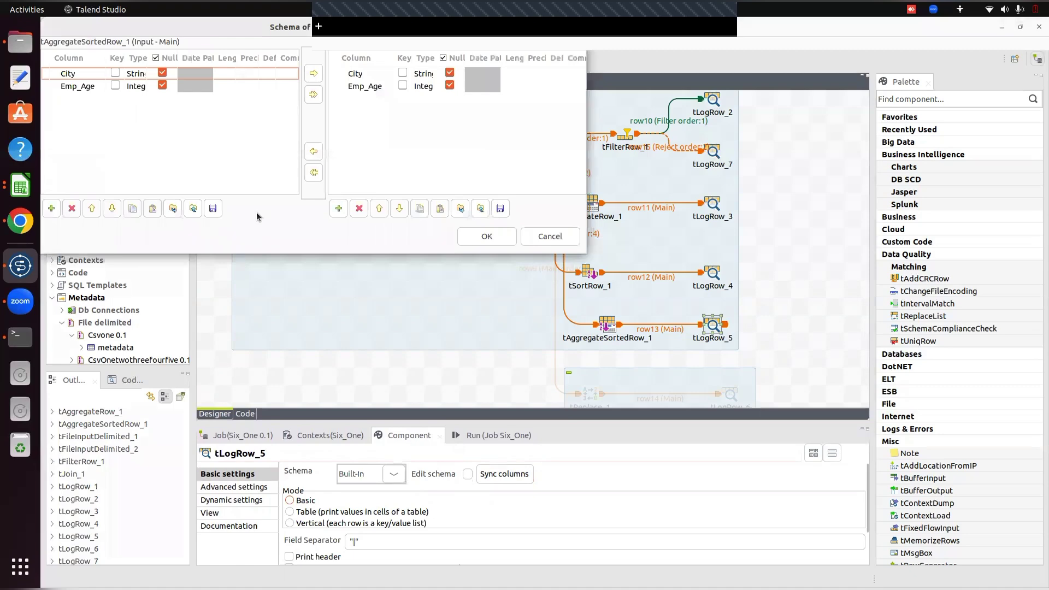
left_click(485, 236)
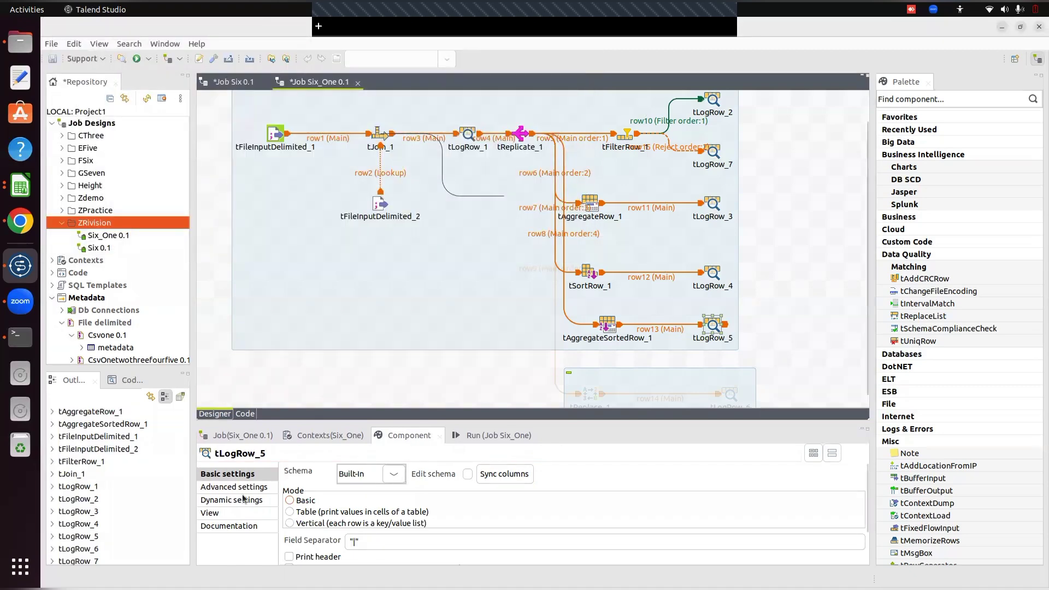
Step: Set tLogRow_5's mode to Table (print values in cells of a table) and run job Six_One
left_click(286, 513)
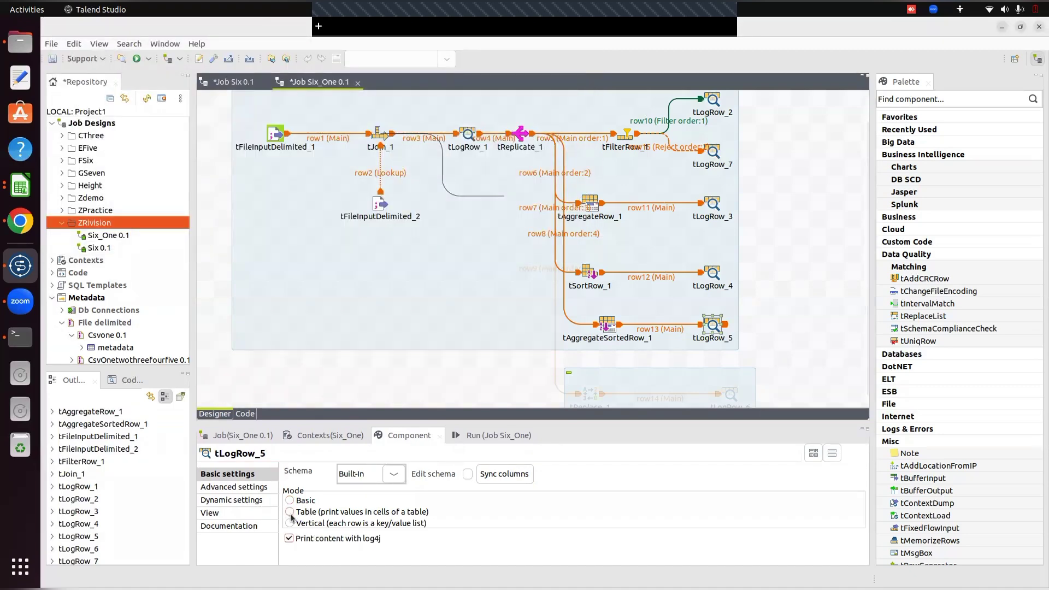
left_click(495, 435)
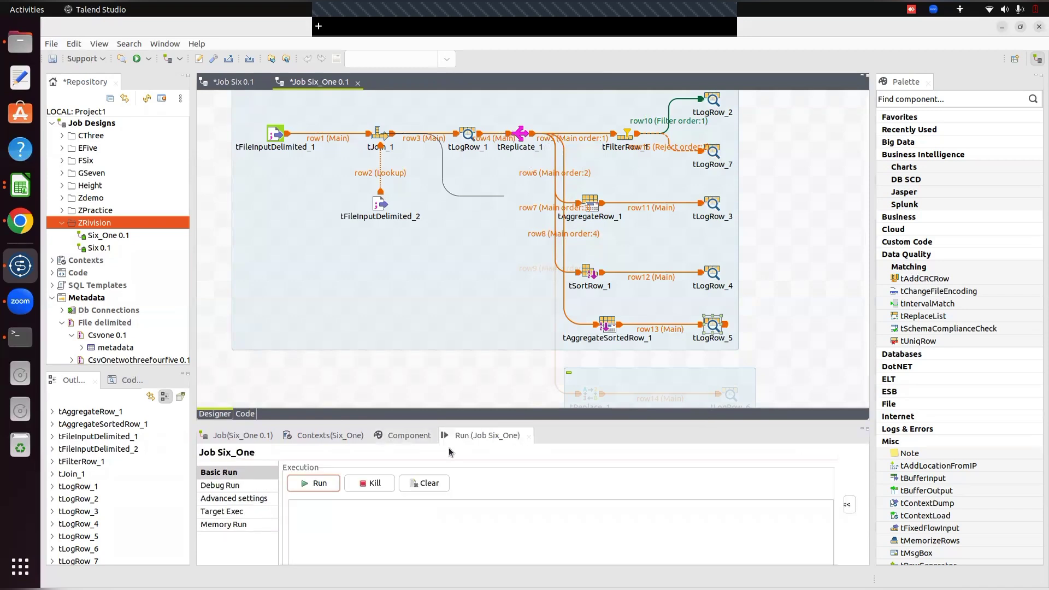
left_click(320, 483)
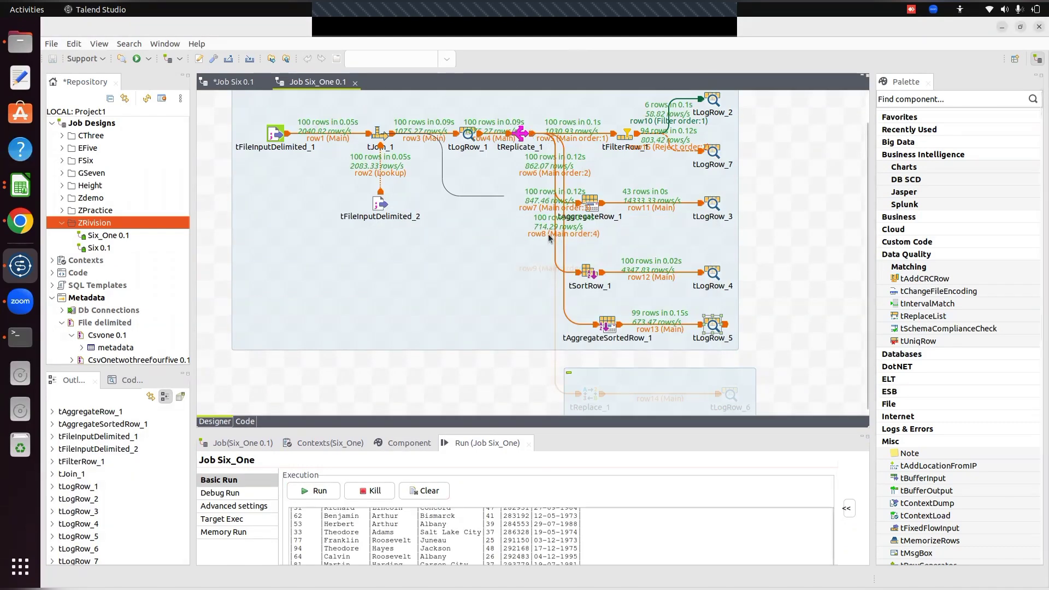
Step: Activate the tReplace_1 and tLogRow_6 components
right_click(589, 401)
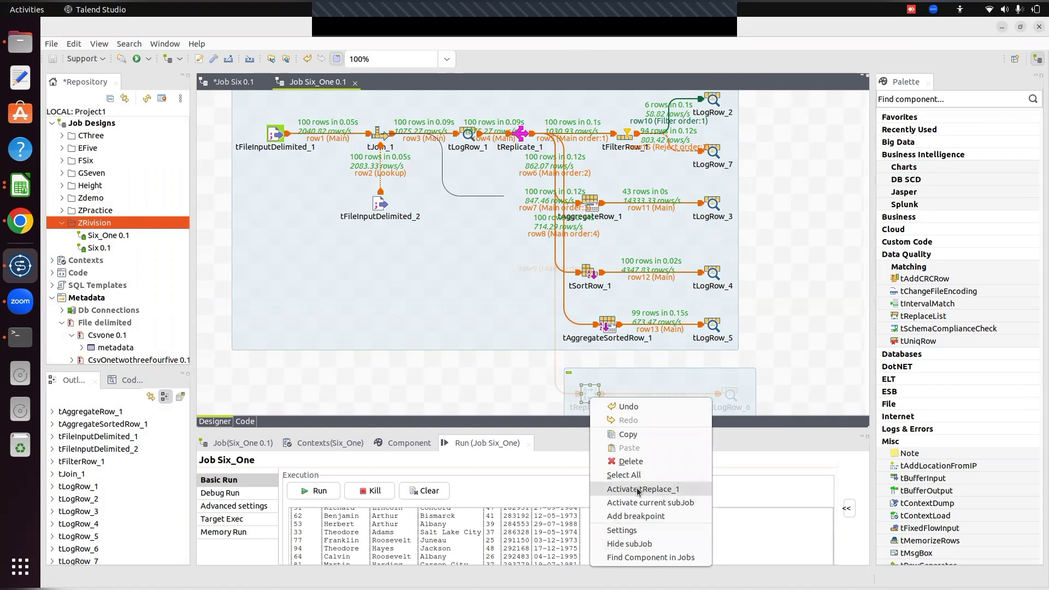
left_click(638, 490)
right_click(714, 392)
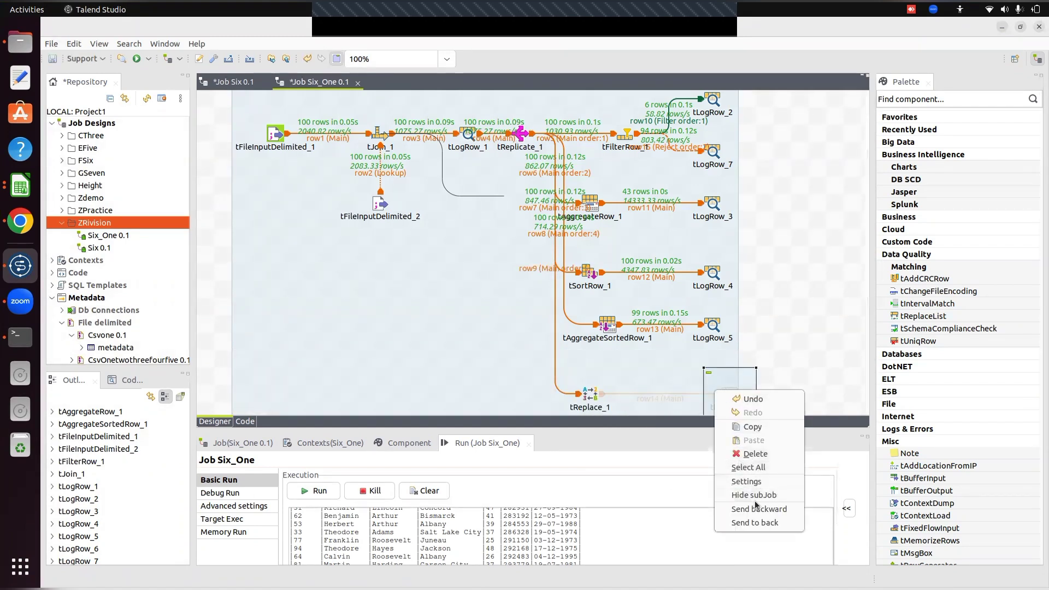
left_click(726, 390)
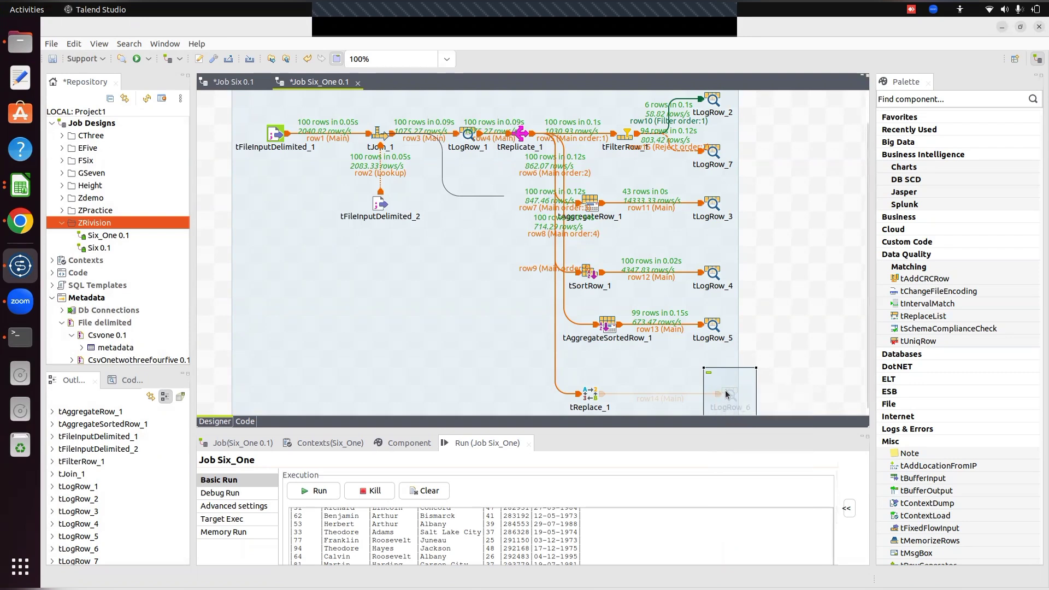
right_click(725, 390)
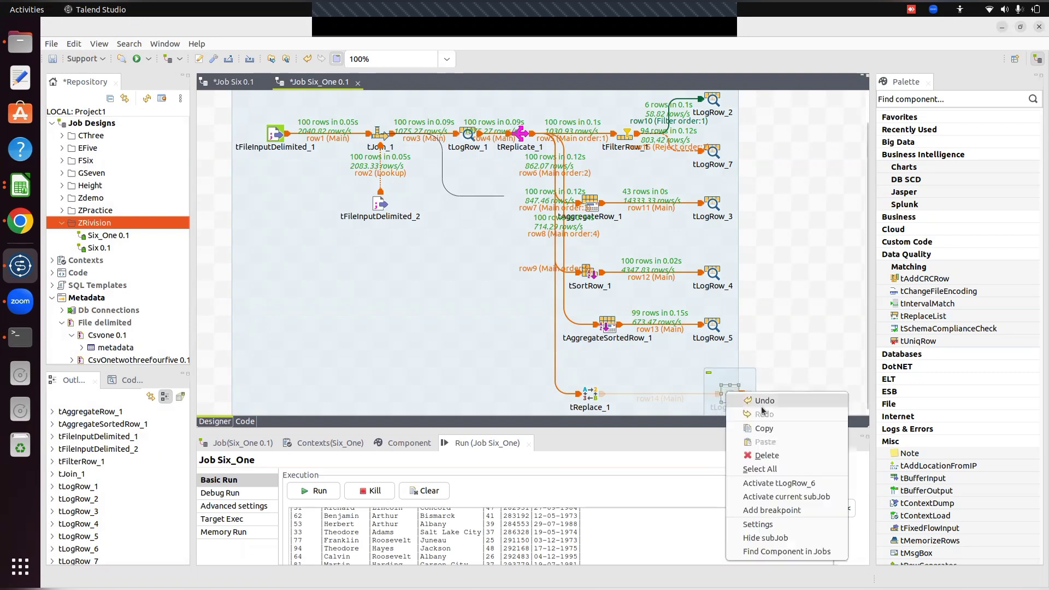
left_click(781, 483)
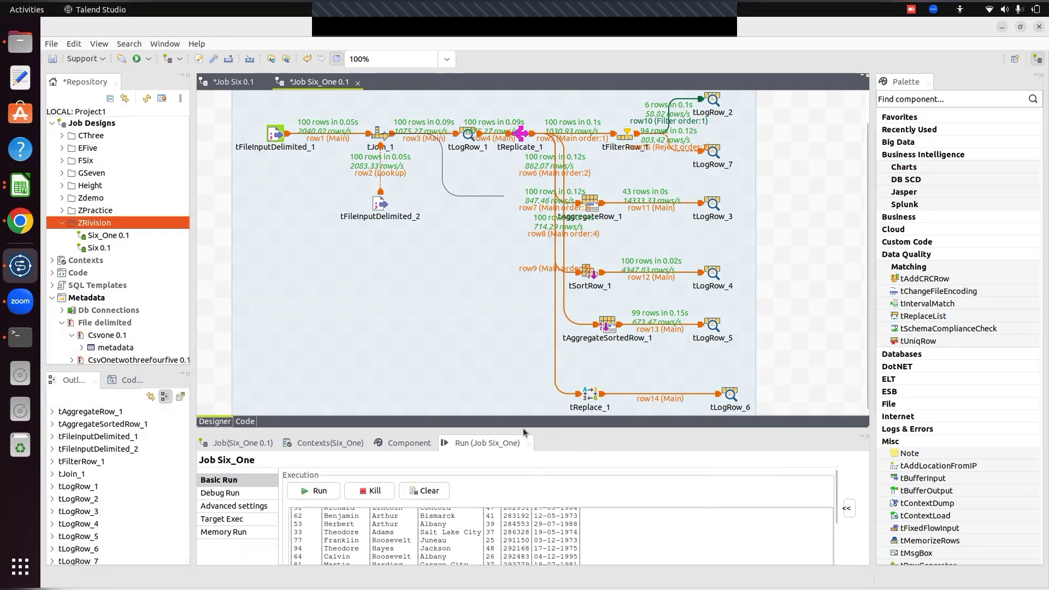
Step: View the tLogRow_5 table in the run output, then clear the output
left_click_drag(521, 391, 520, 230)
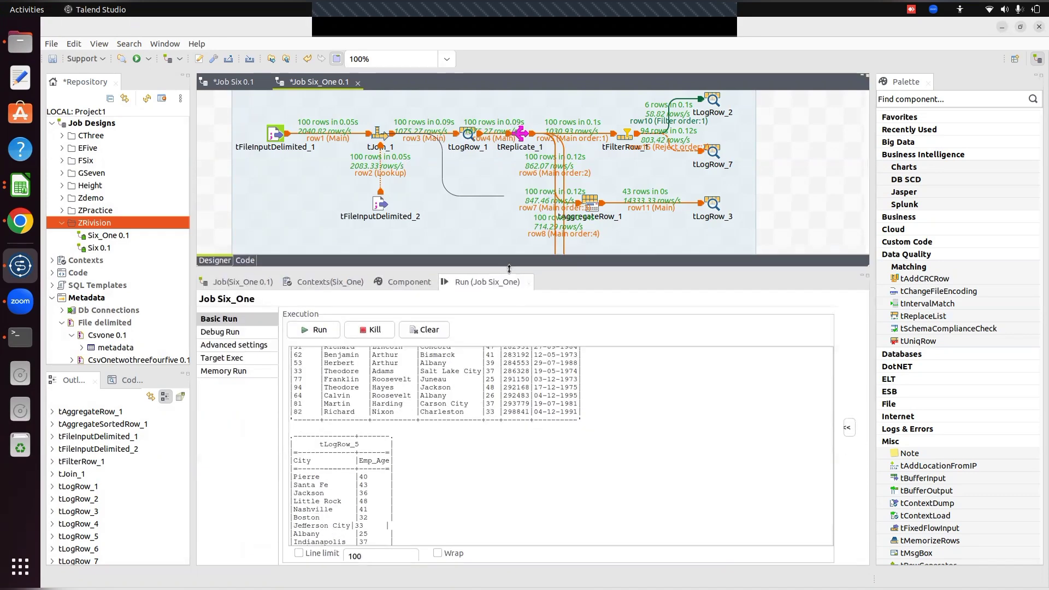
left_click(416, 331)
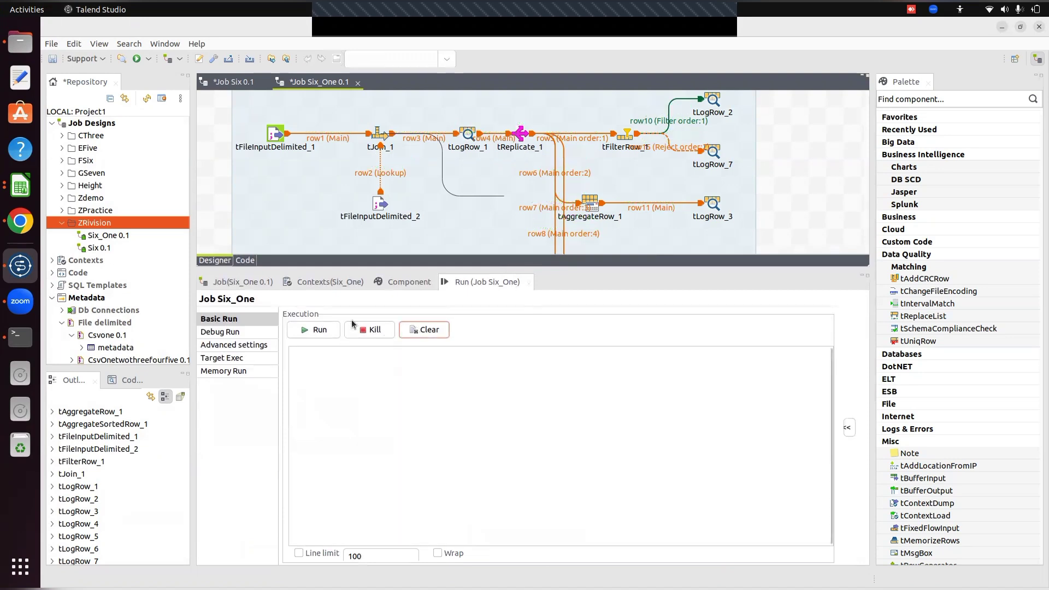
Step: Sync tReplace_1's columns with its tReplicate_1 input, propagate the changes and accept the resulting schema
left_click(409, 283)
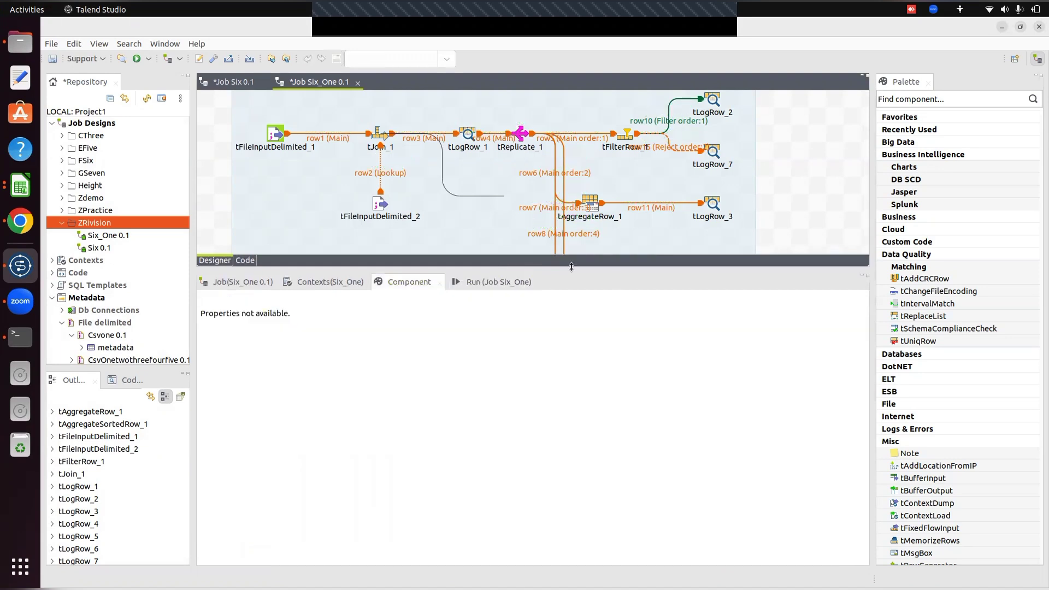
left_click_drag(555, 268, 555, 512)
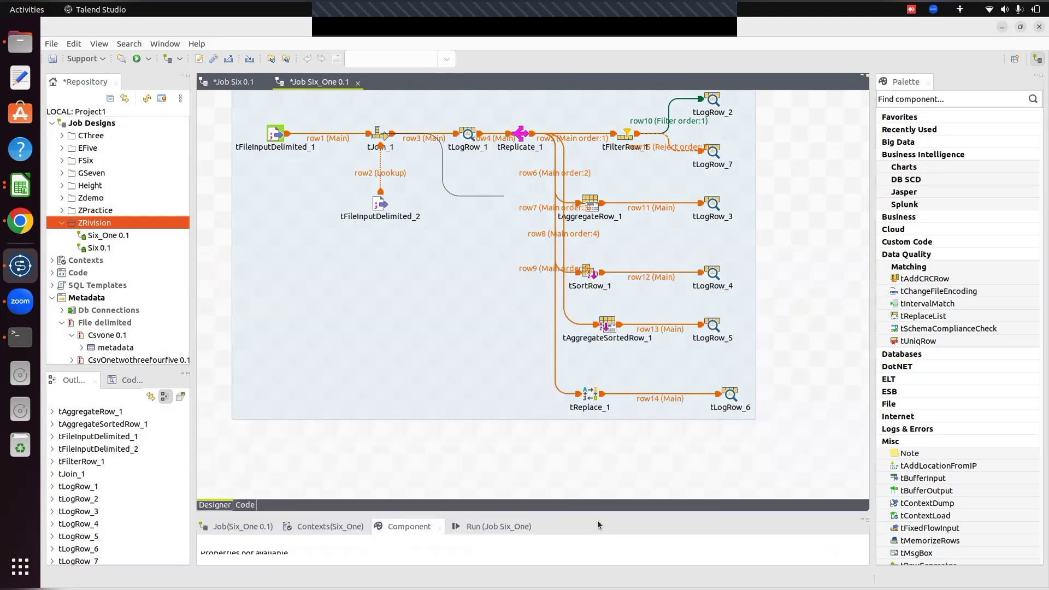
left_click(585, 401)
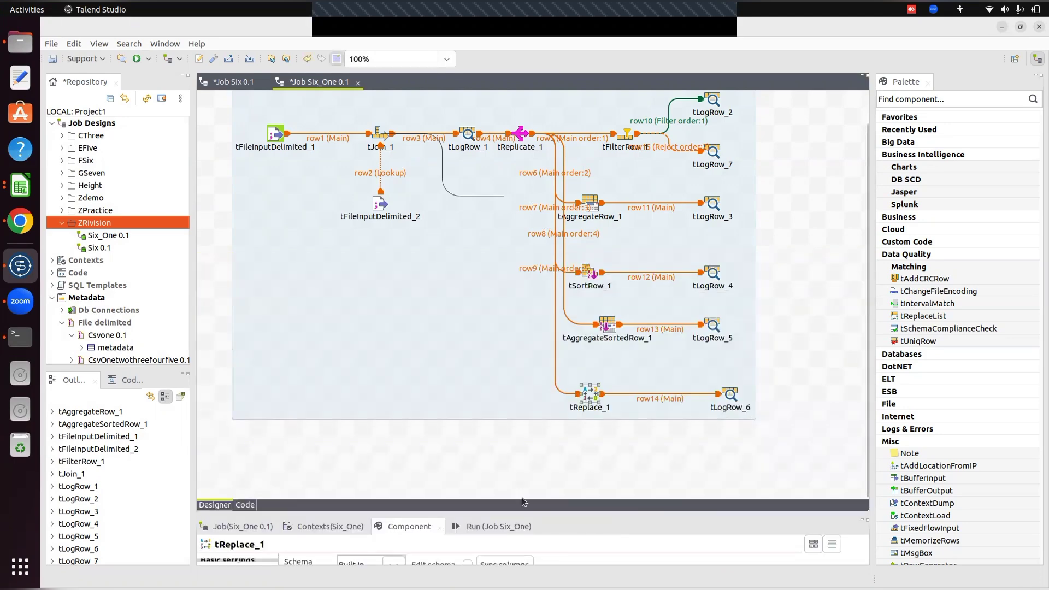
left_click_drag(519, 510, 421, 227)
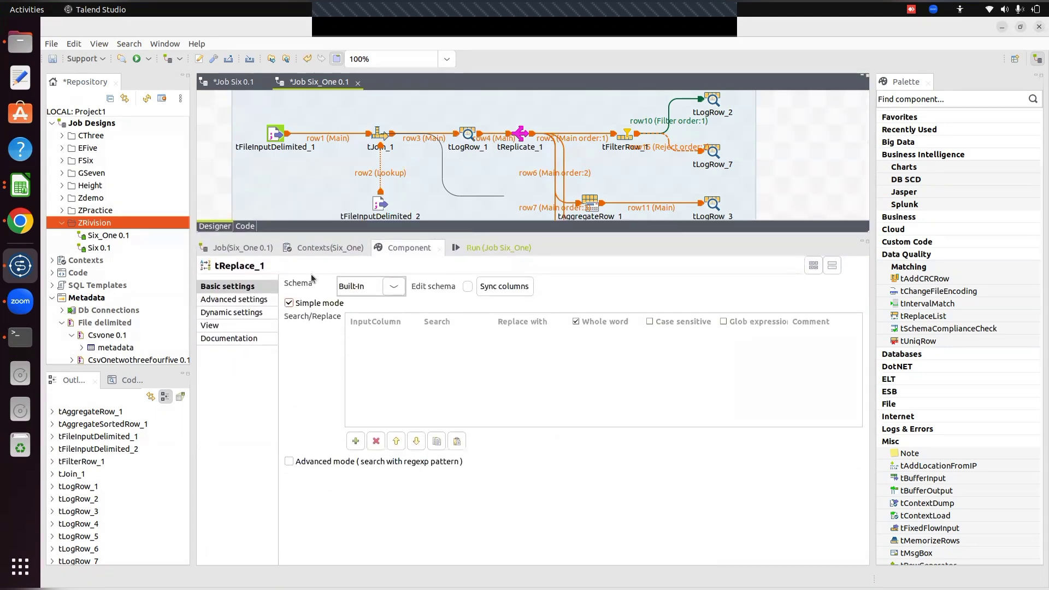
left_click(467, 287)
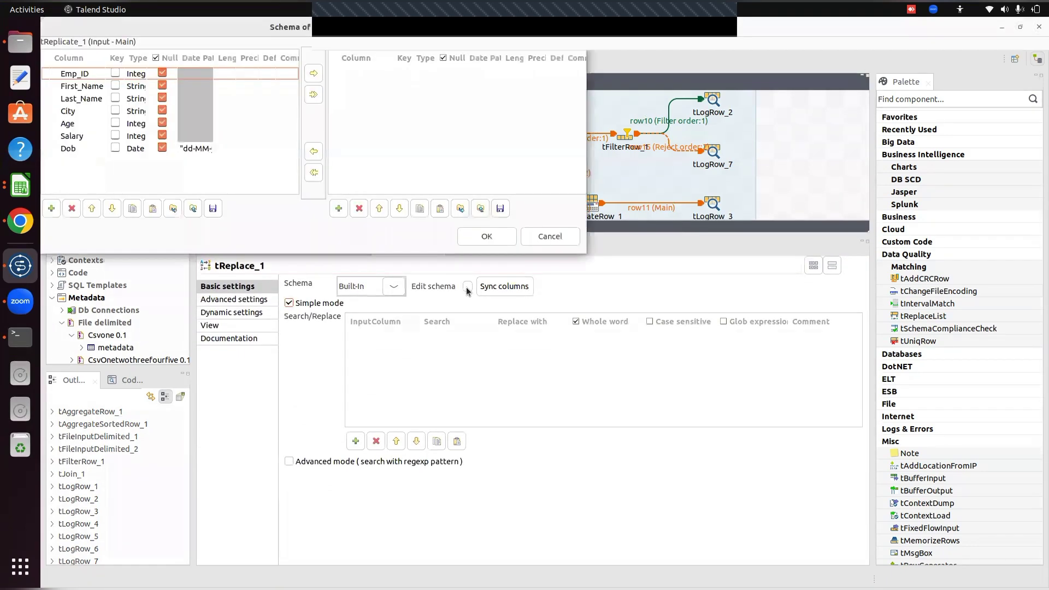
left_click(517, 289)
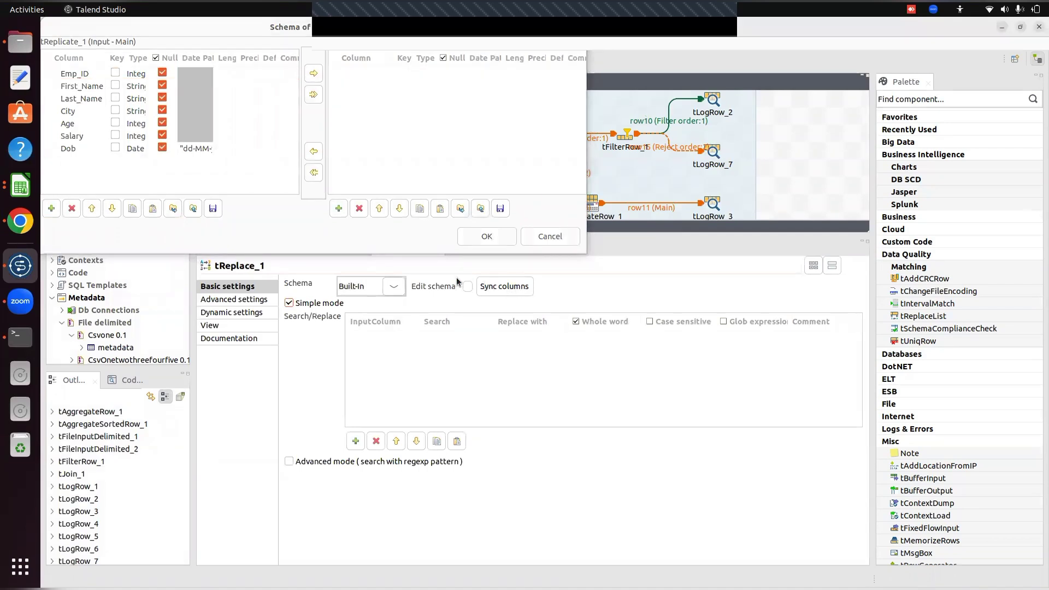
left_click(534, 230)
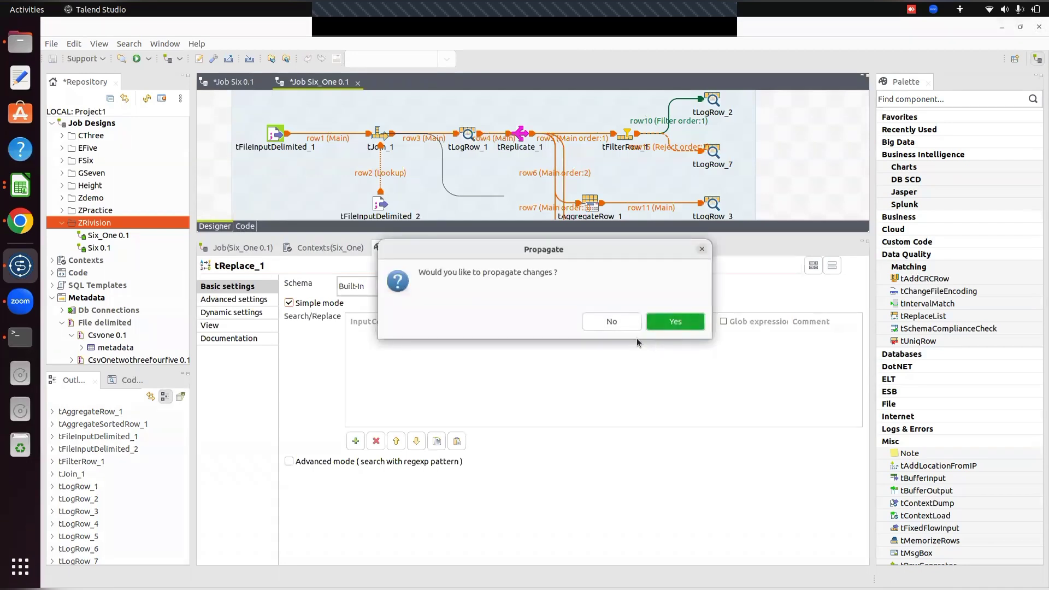
left_click(677, 326)
left_click(468, 288)
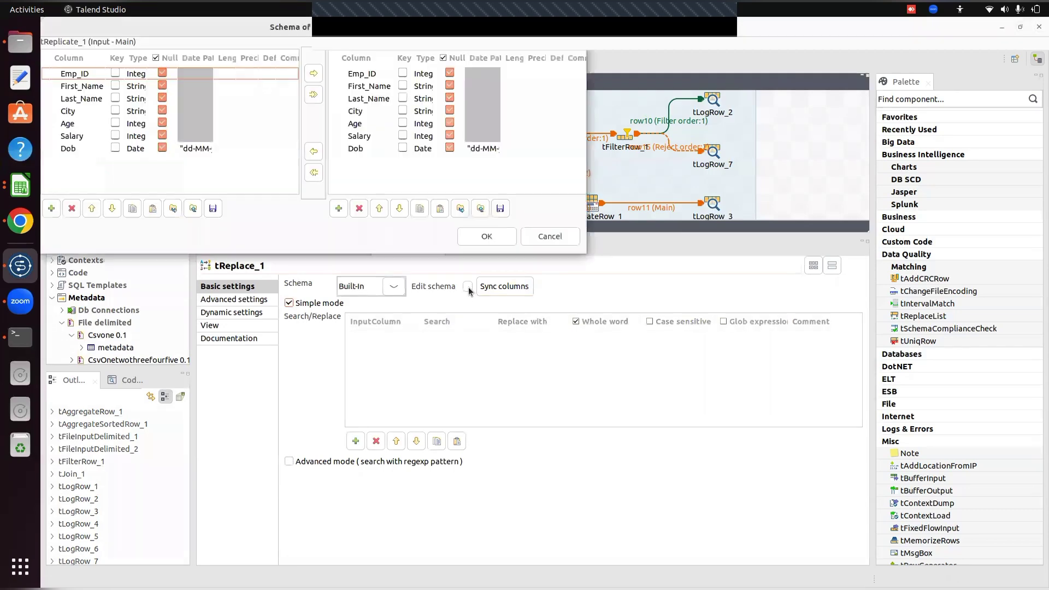
left_click(473, 237)
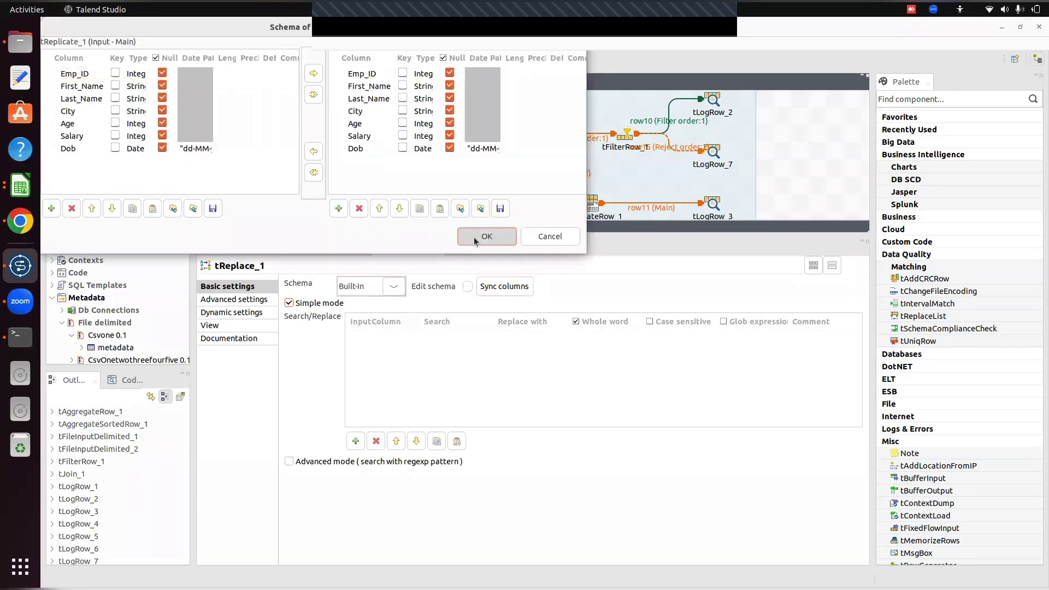
Step: Add a search/replace row to tReplace_1 with City as its input column
left_click(355, 441)
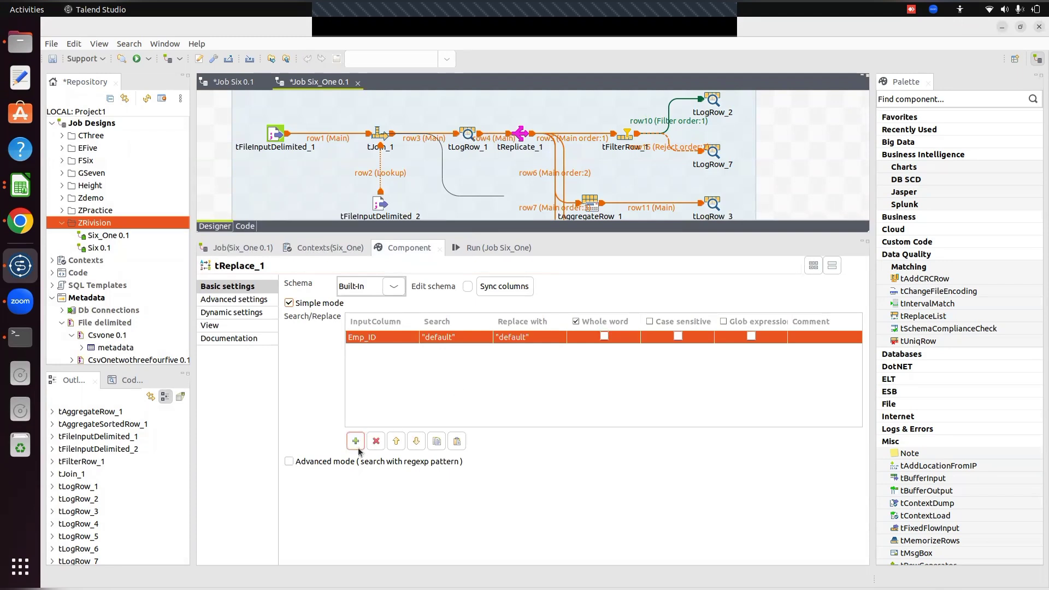
left_click(393, 337)
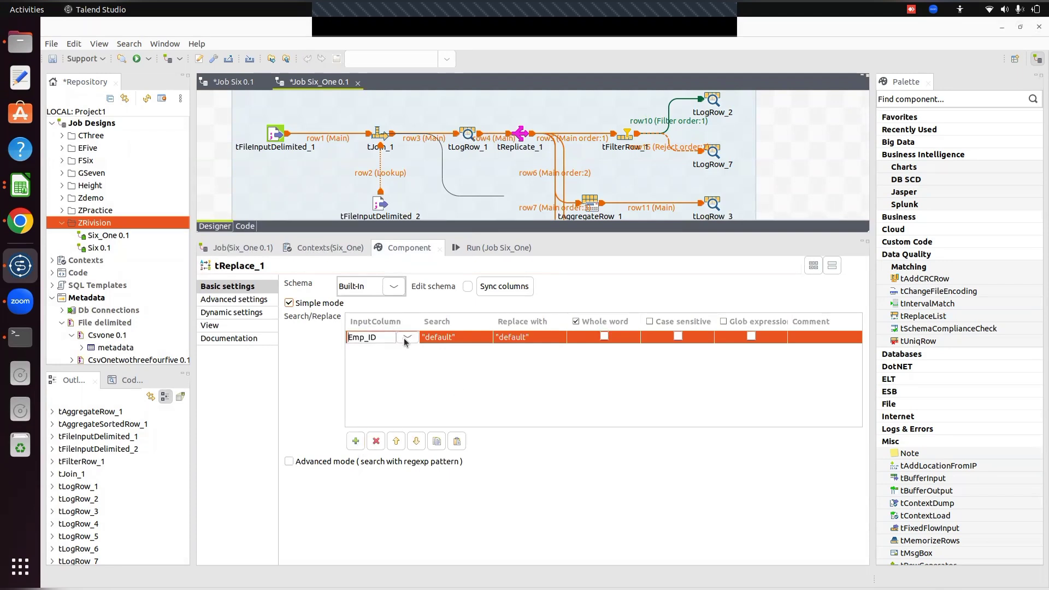
left_click(406, 339)
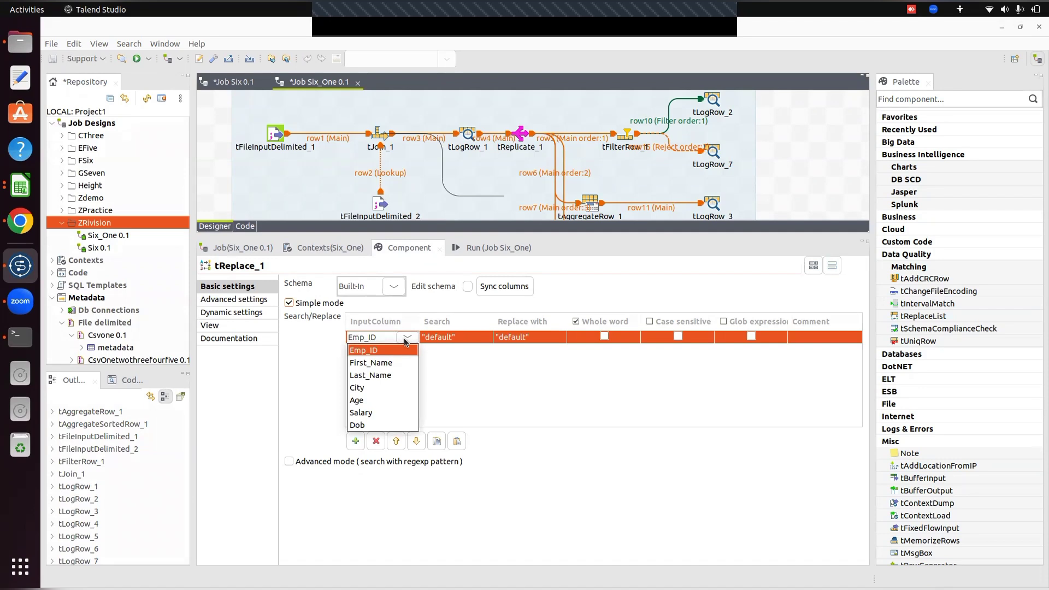
key("Down")
key("Down")
key("Down")
key("Down")
key("Up")
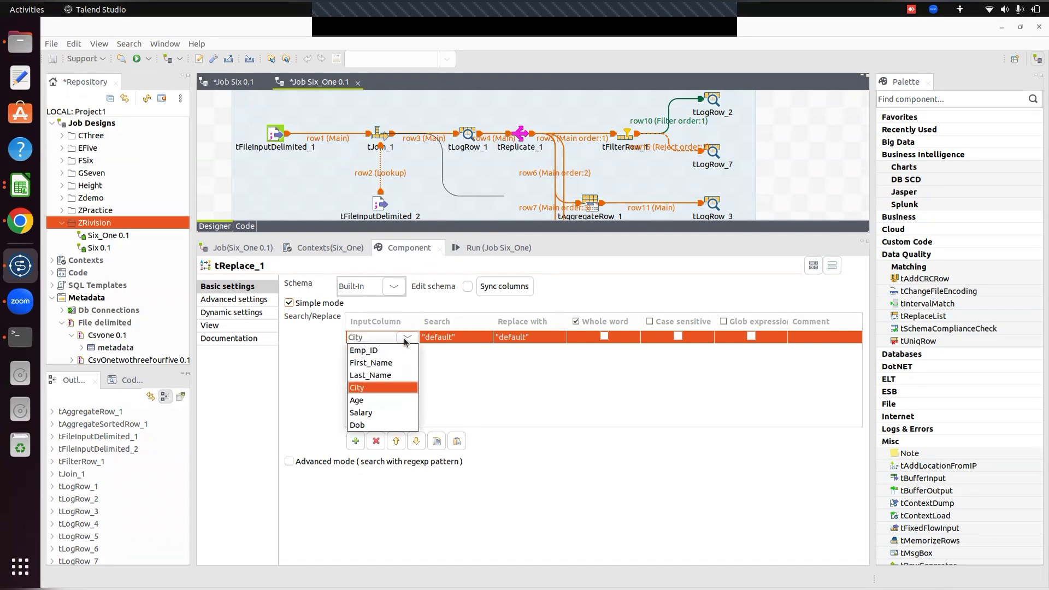
key("Return")
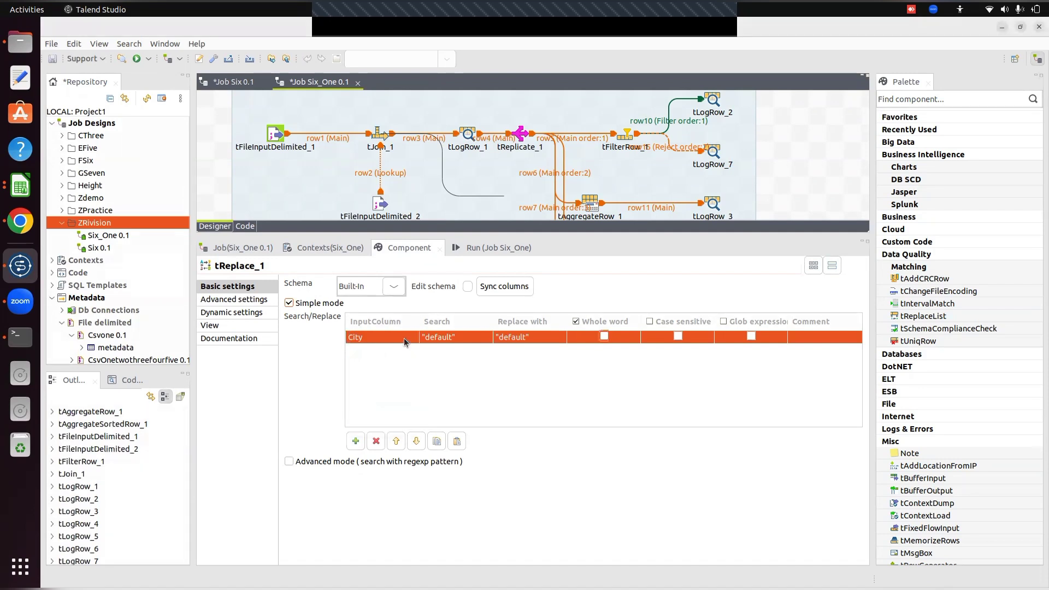
left_click(450, 336)
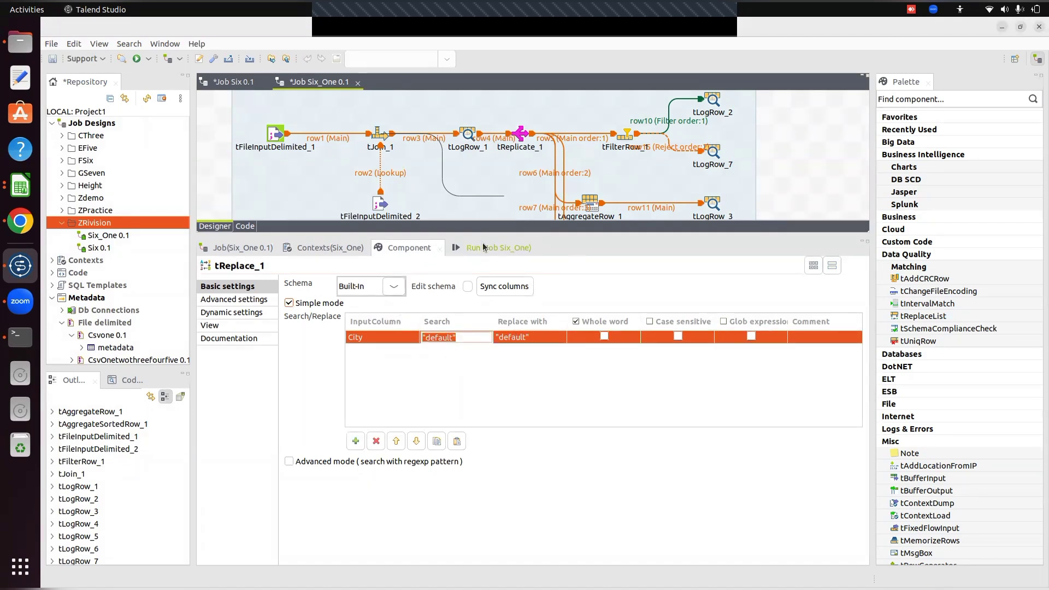
left_click(481, 248)
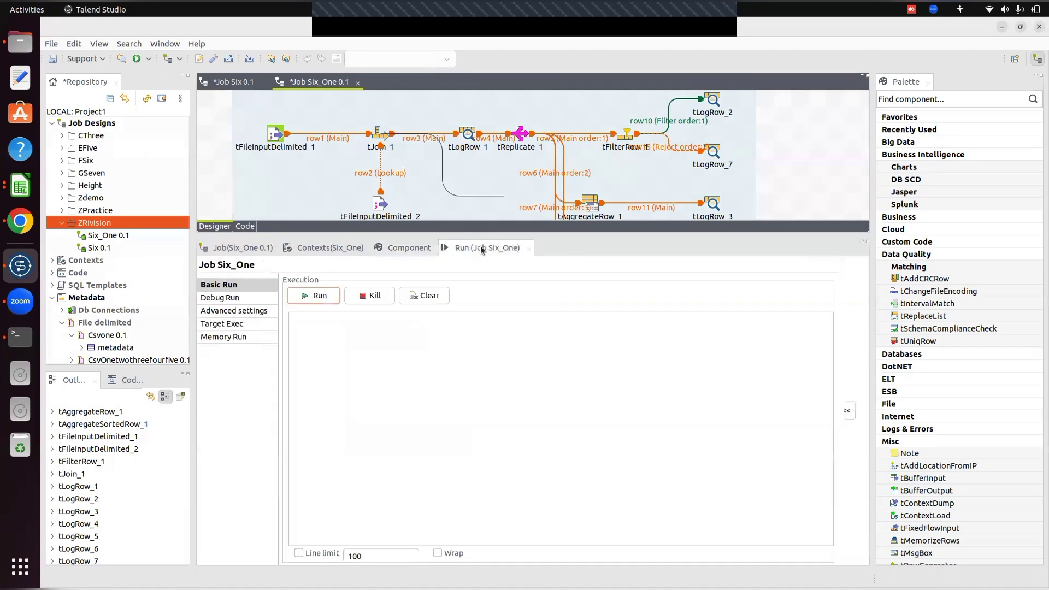
left_click(407, 249)
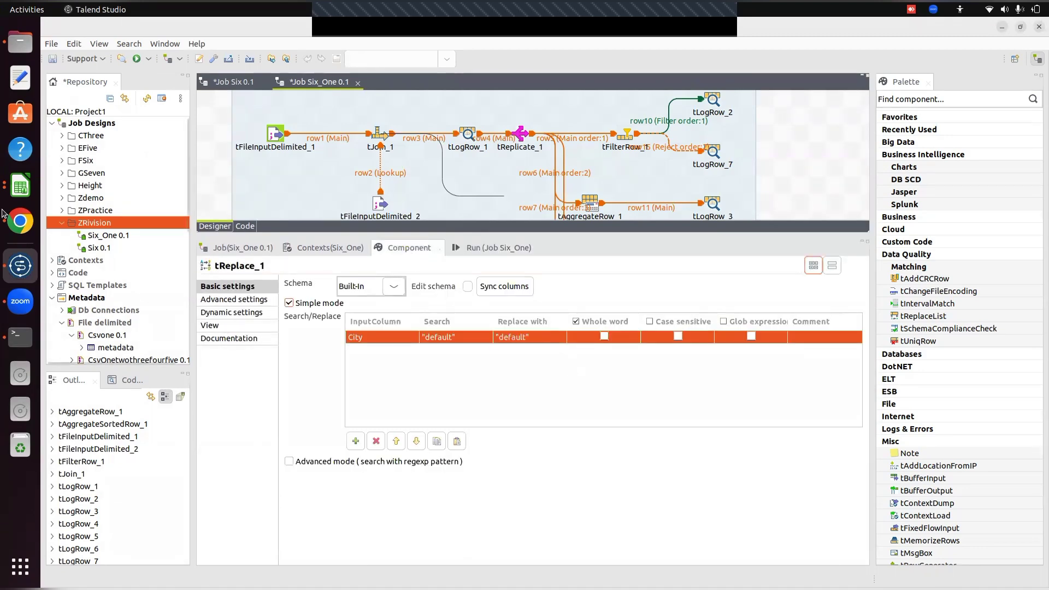
Step: Switch to Files, preview csvthree.csv and csvtwo.csv from the ExcelFiles folder, and open csvone.csv in LibreOffice Calc with the default import settings
left_click(19, 44)
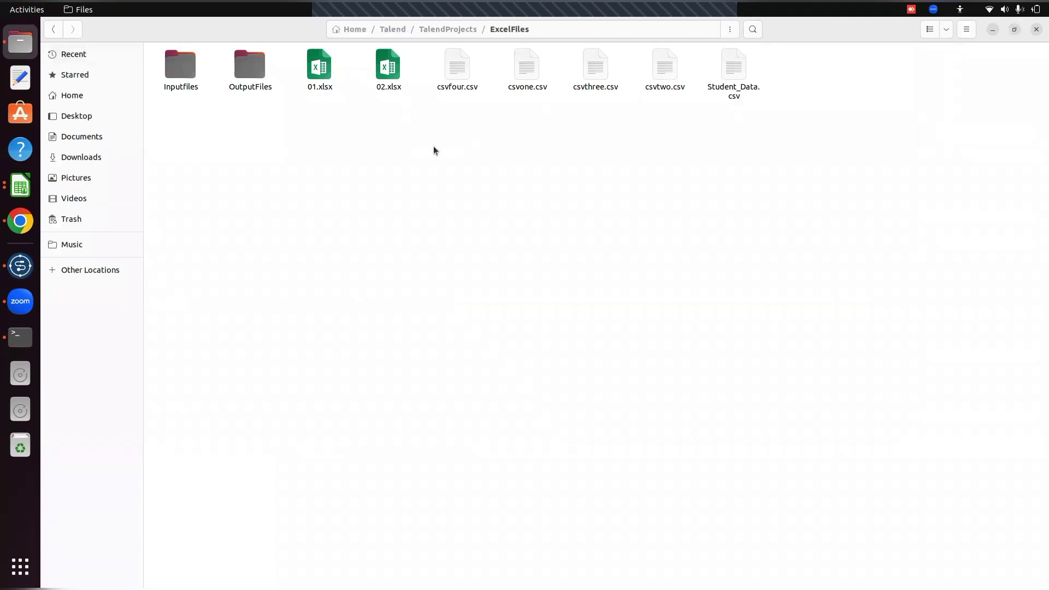
double_click(593, 70)
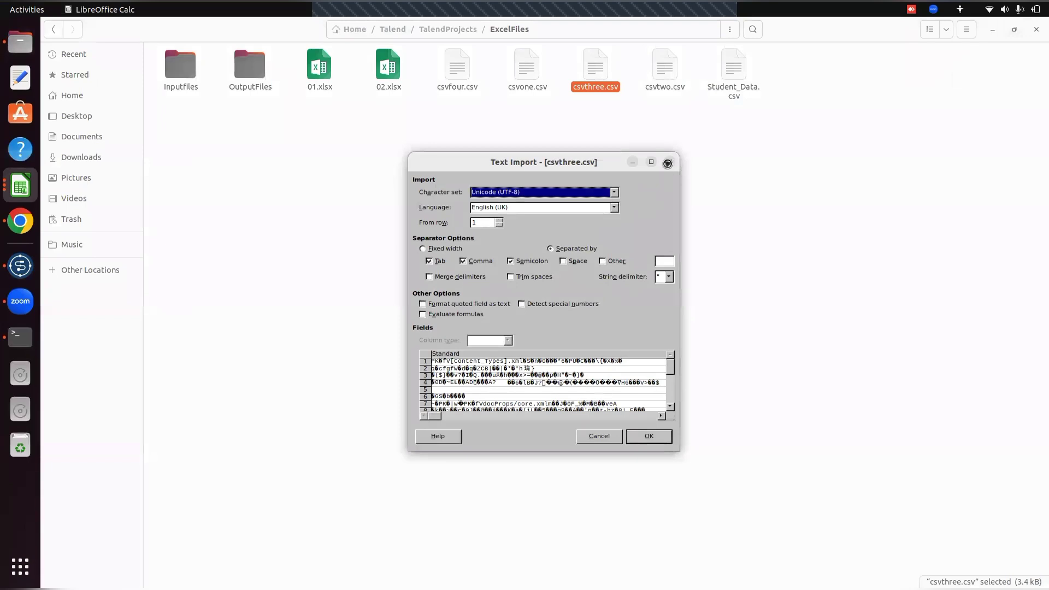
left_click(670, 163)
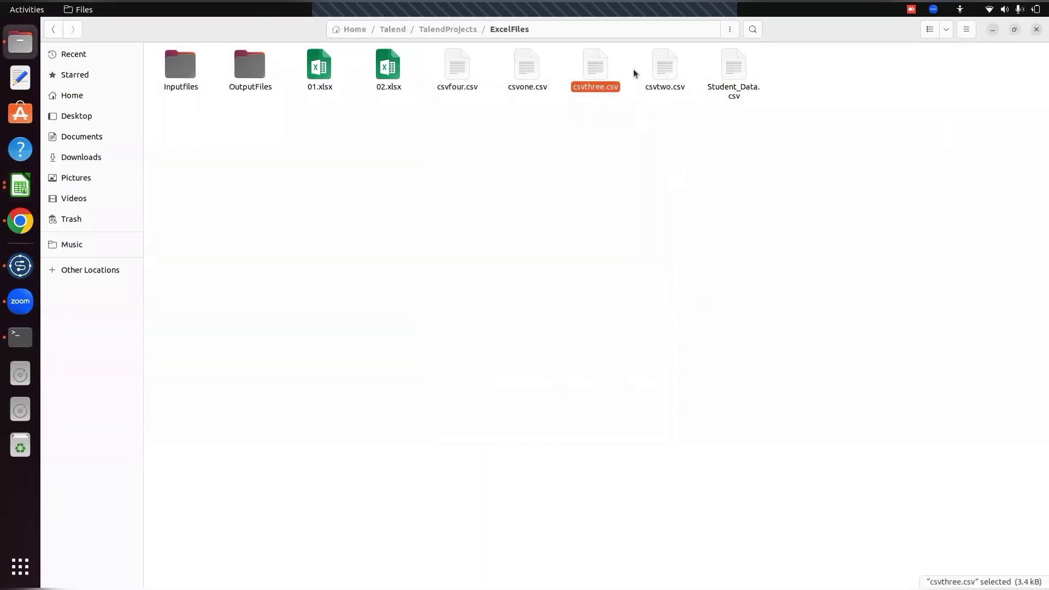
double_click(665, 68)
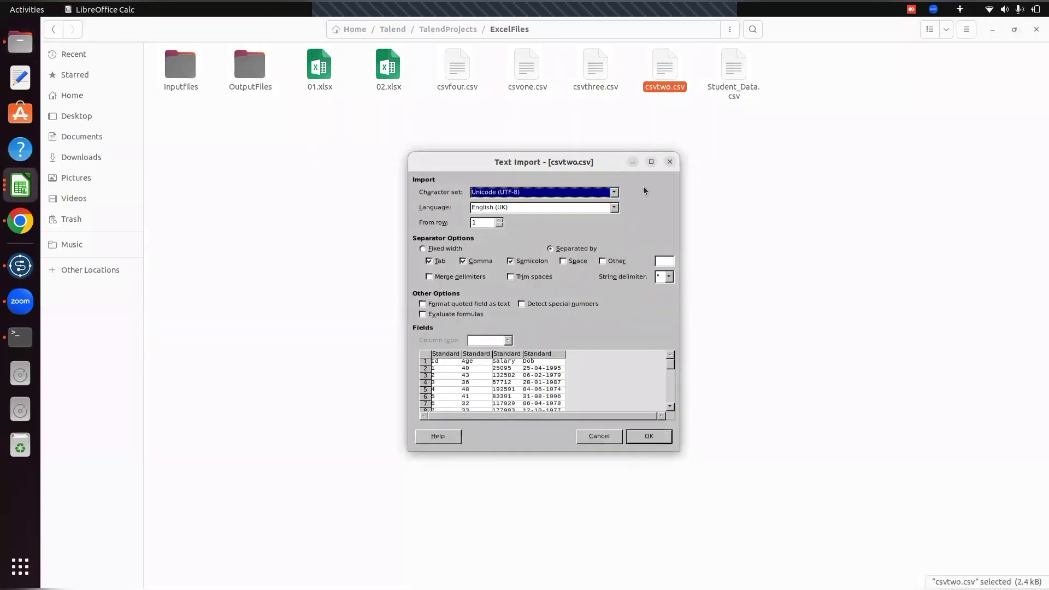
left_click(670, 161)
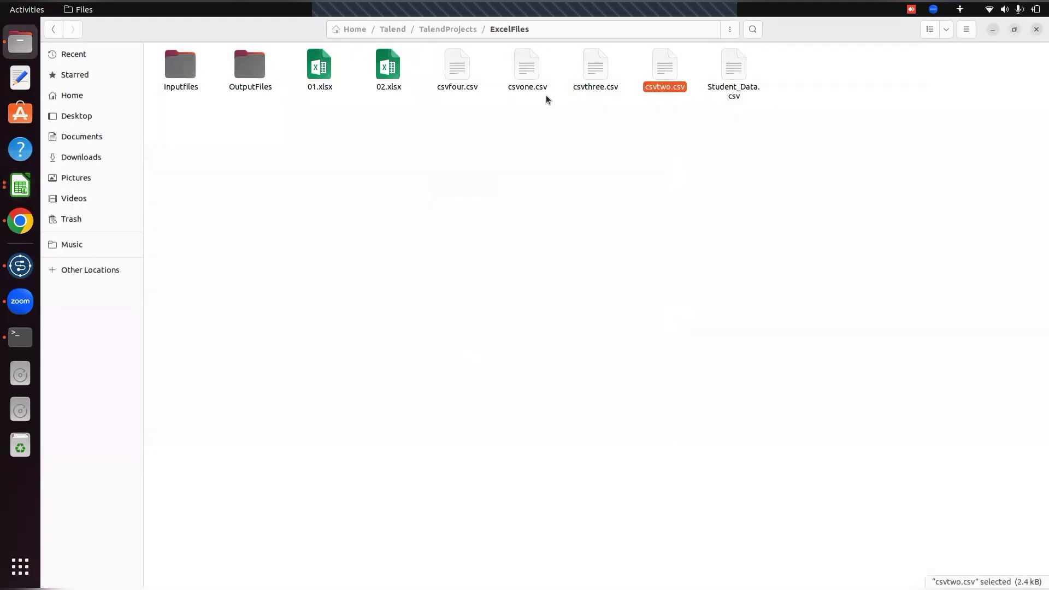
double_click(526, 65)
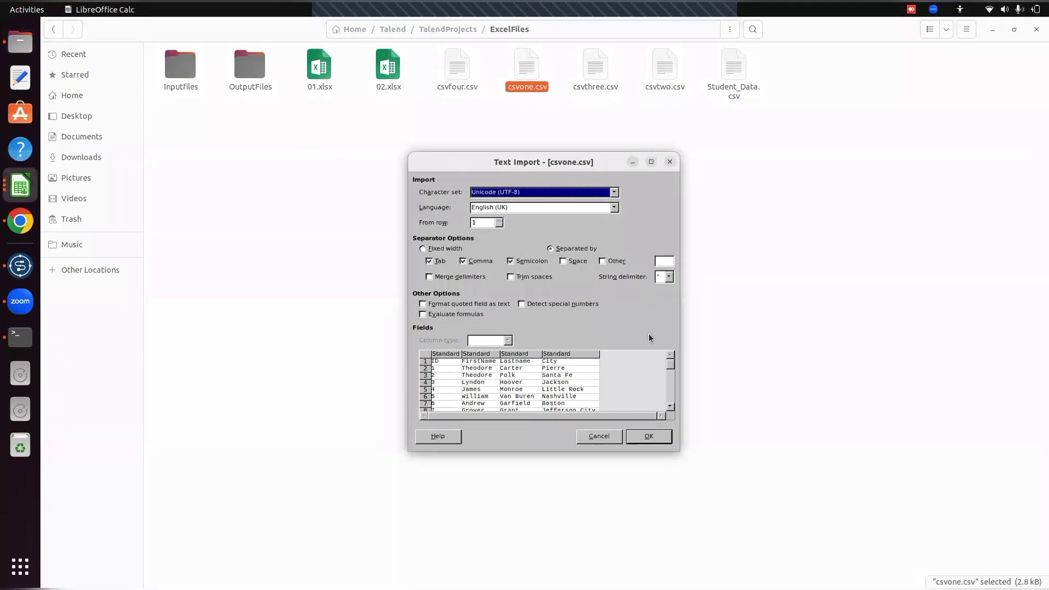
left_click(647, 436)
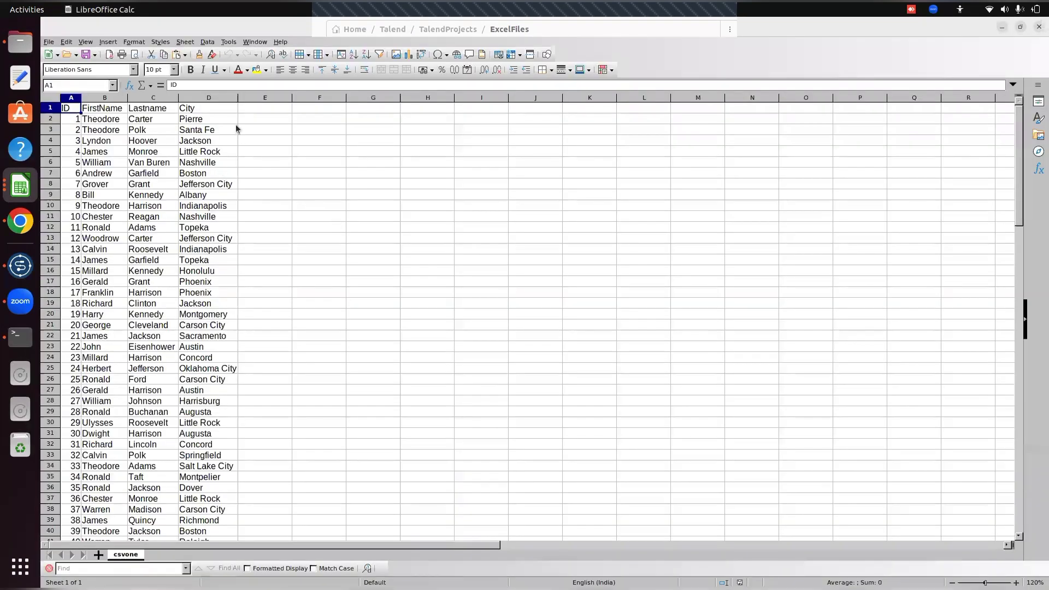
Step: Copy the city Phoenix from cell D17 into a blank Text Editor document and minimize it
double_click(215, 120)
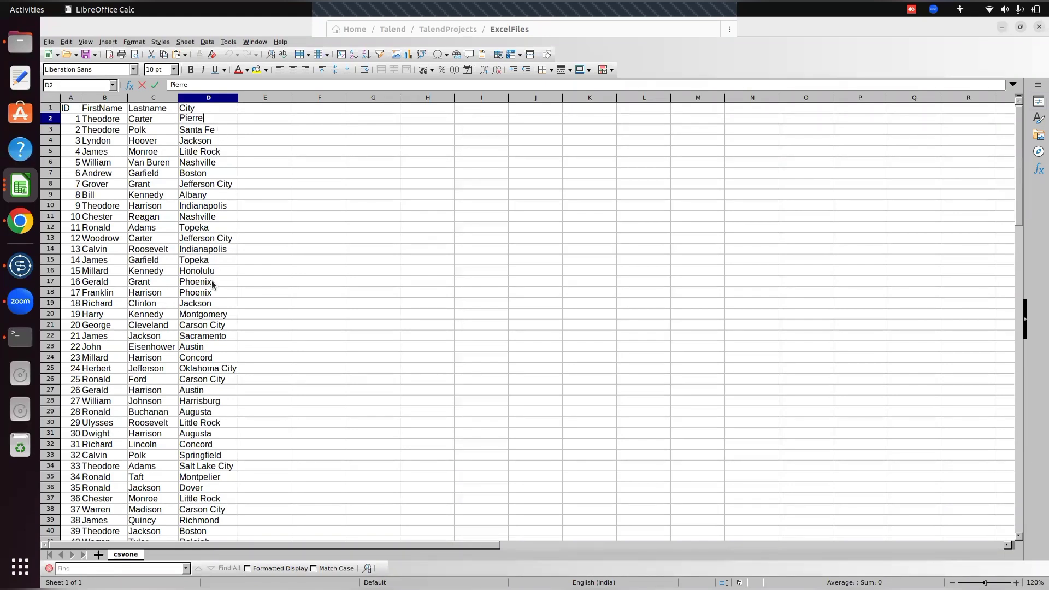
double_click(212, 283)
double_click(212, 283)
key("ctrl+c")
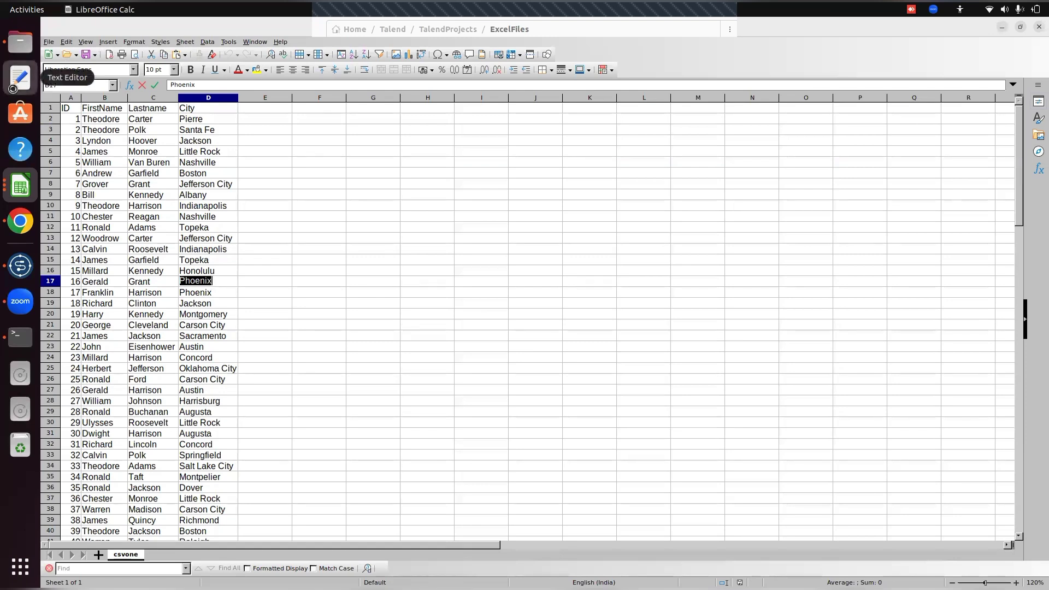
left_click(20, 77)
key("ctrl+v")
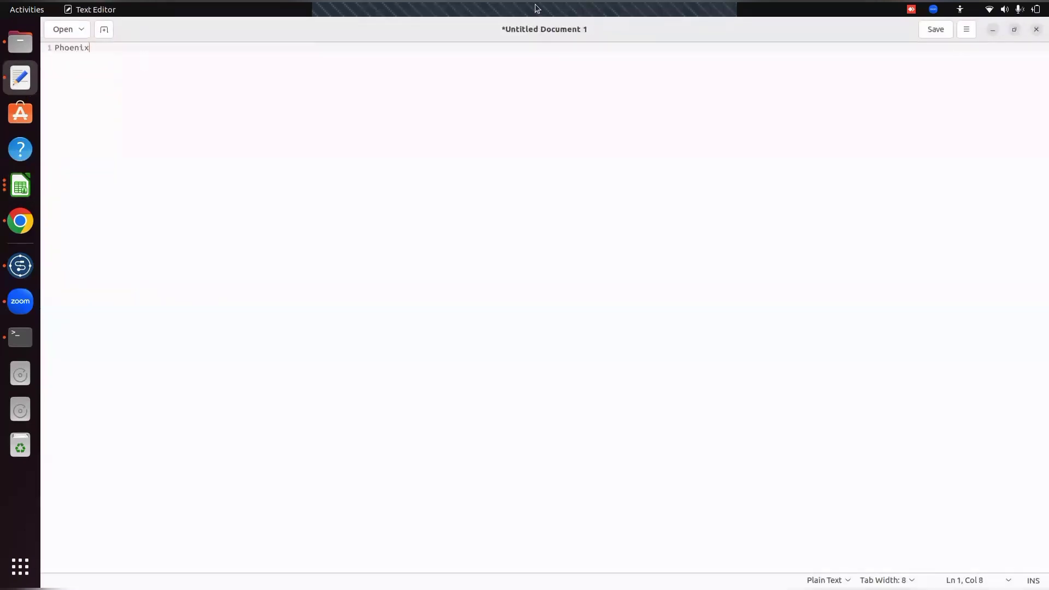
left_click(991, 29)
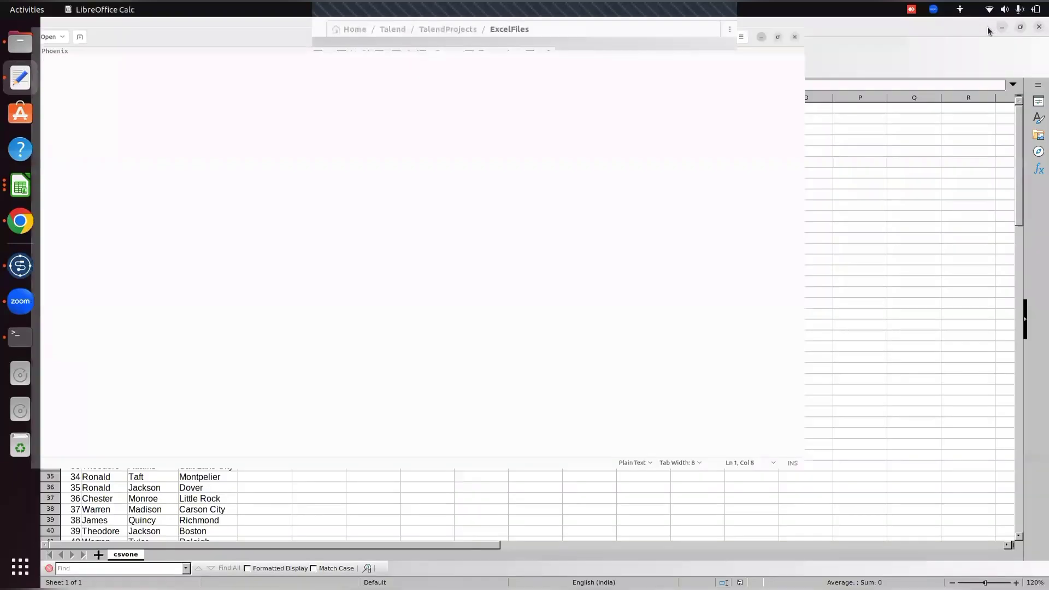
Step: Record the city Pierre from cell D2 on the text document's second line, closing the csvone spreadsheet and the file manager
left_click(211, 130)
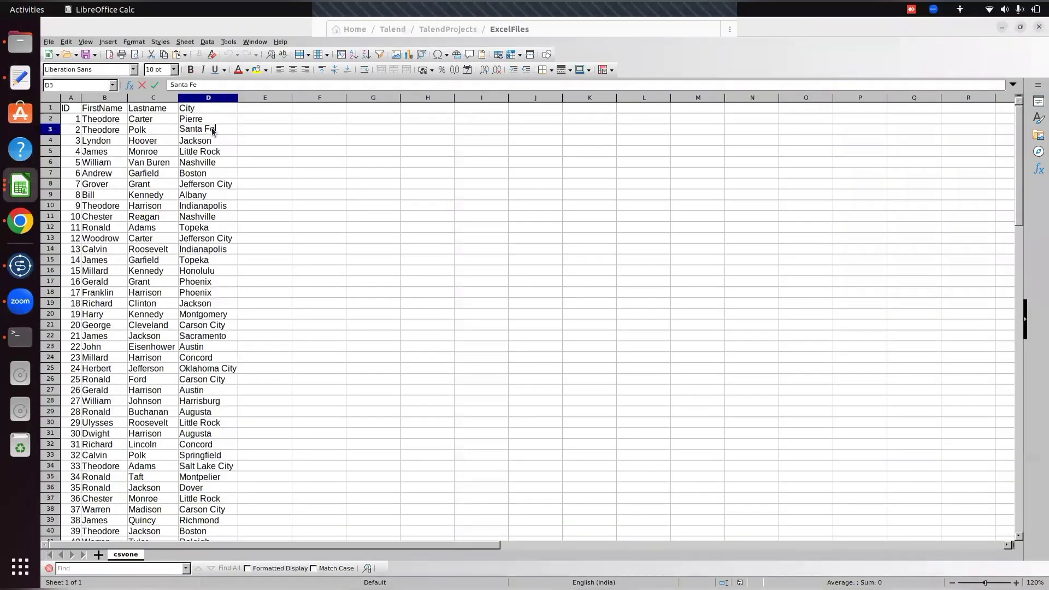
left_click(204, 120)
double_click(203, 120)
double_click(203, 121)
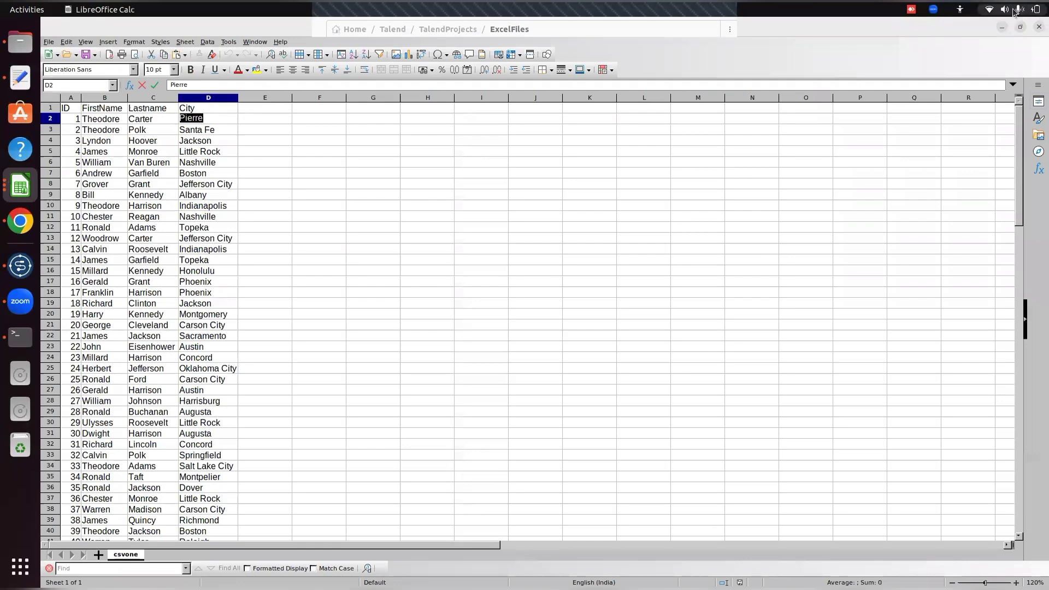
left_click(1038, 27)
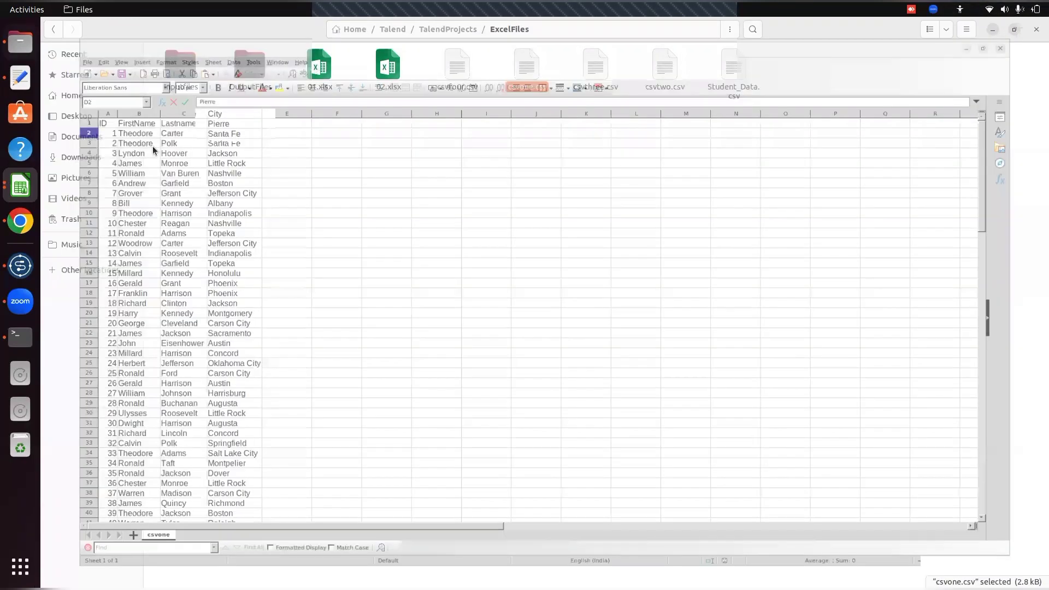
left_click(20, 78)
key("ctrl+v")
key("Return")
type("Pierre")
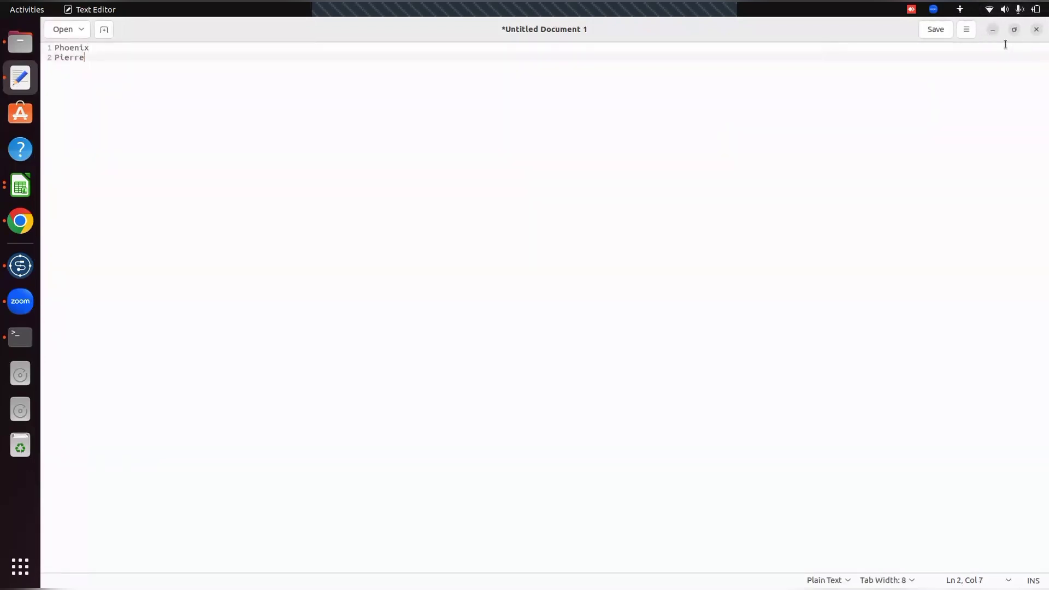
left_click(994, 30)
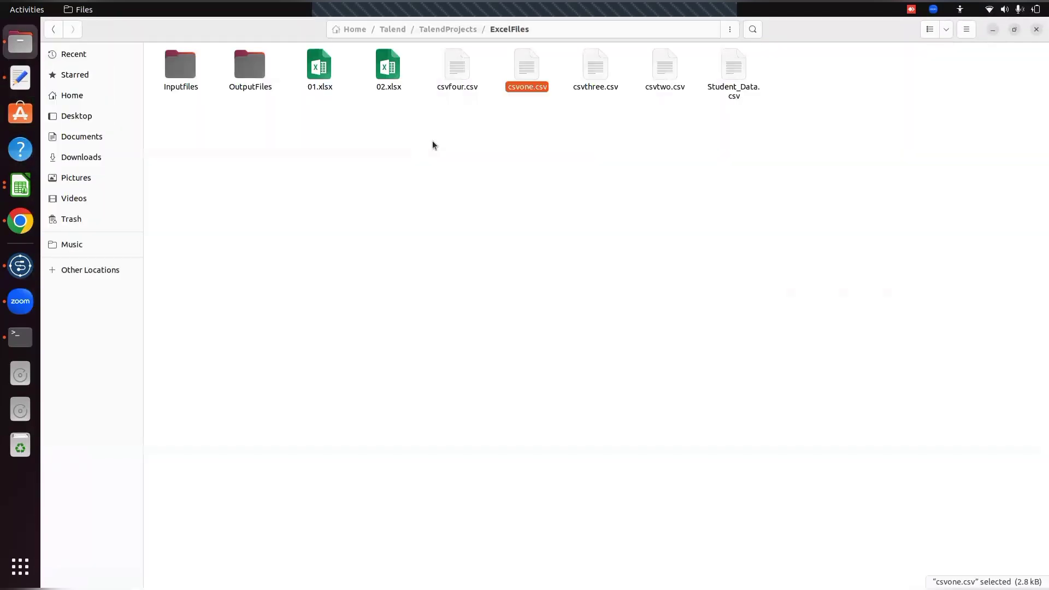
left_click(1036, 29)
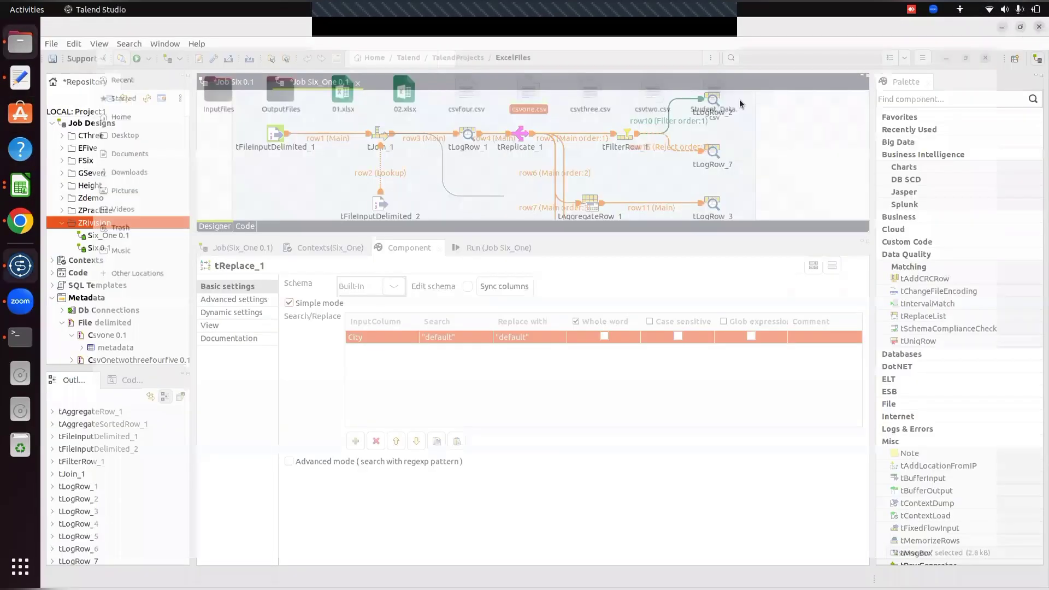
Step: Set the Search value of tReplace_1's City row to "Phoenix", copied from the text document
left_click(444, 336)
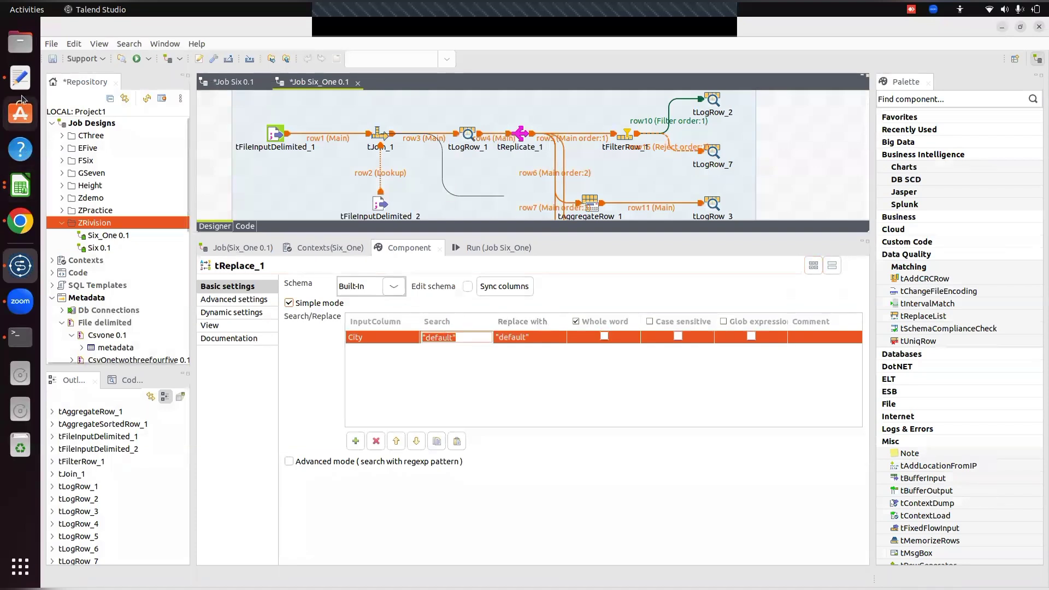
left_click(20, 77)
double_click(72, 48)
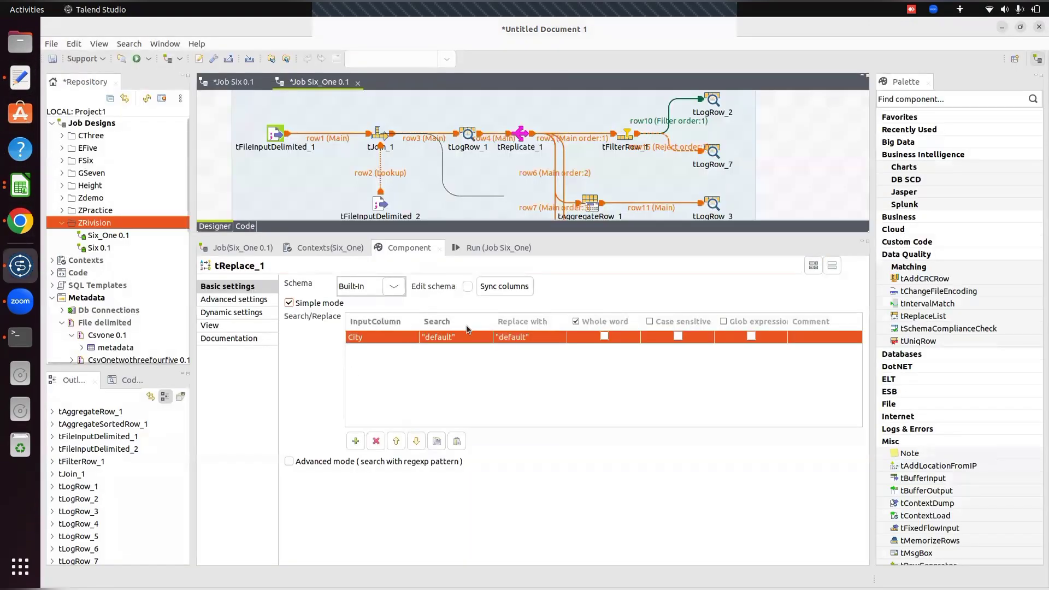
left_click(448, 336)
key("Home")
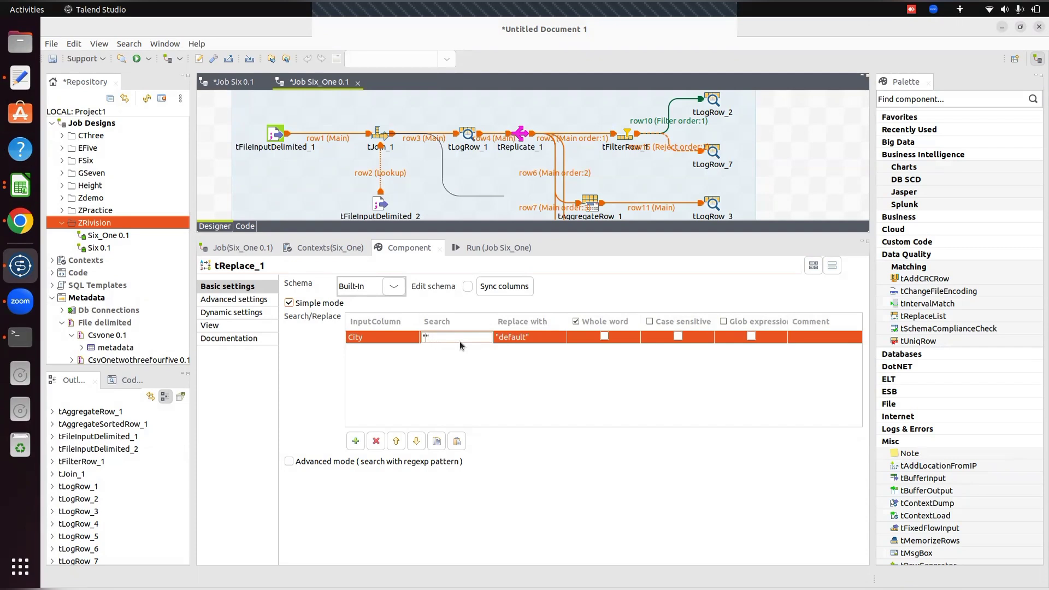
Step: Set the Replace with value of tReplace_1's City row to "Pierre", as noted in the text document
left_click(523, 339)
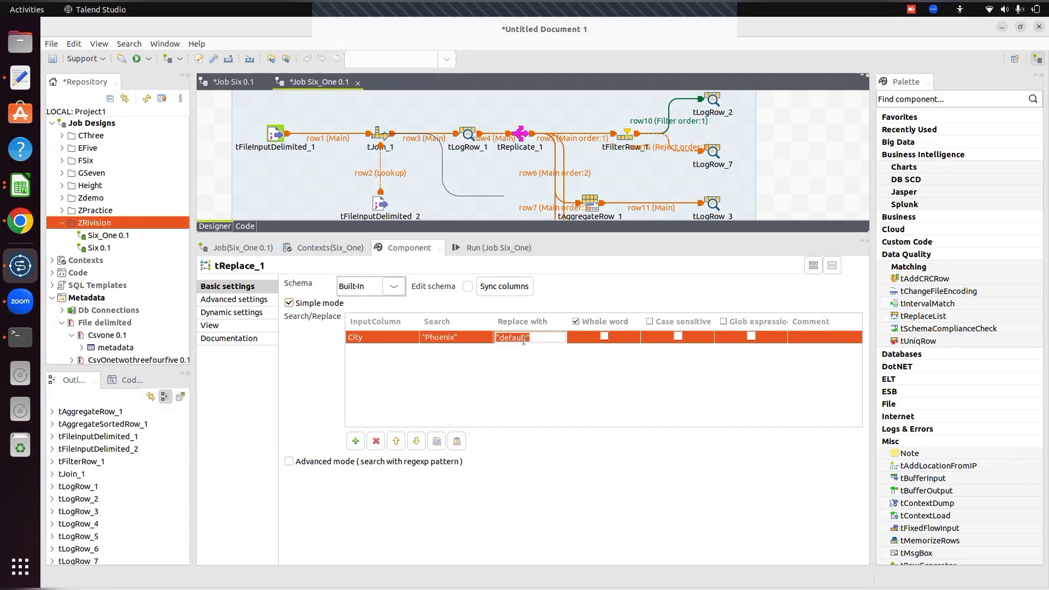
left_click(20, 77)
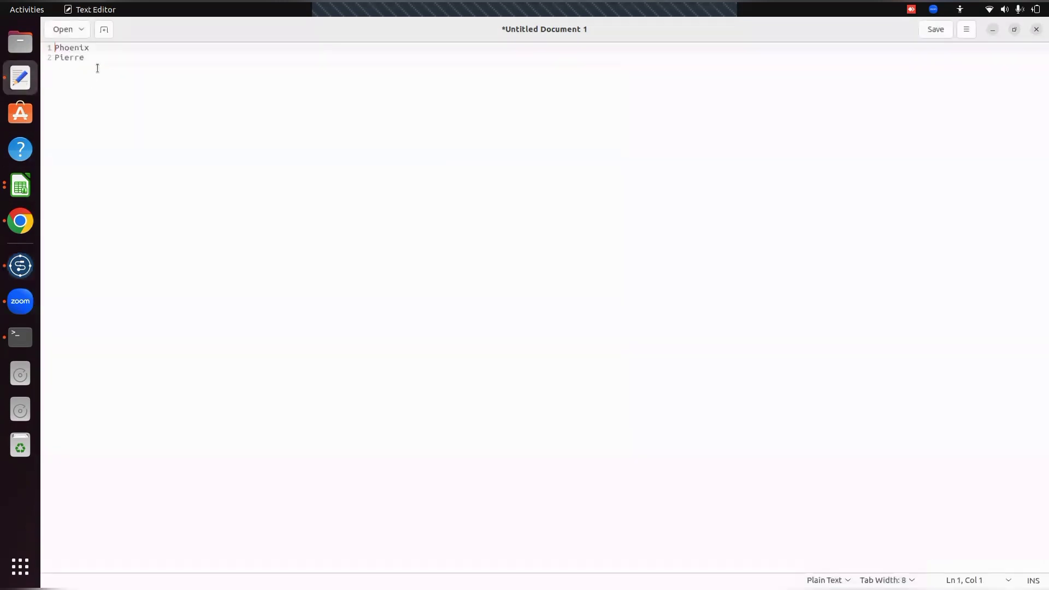
double_click(75, 58)
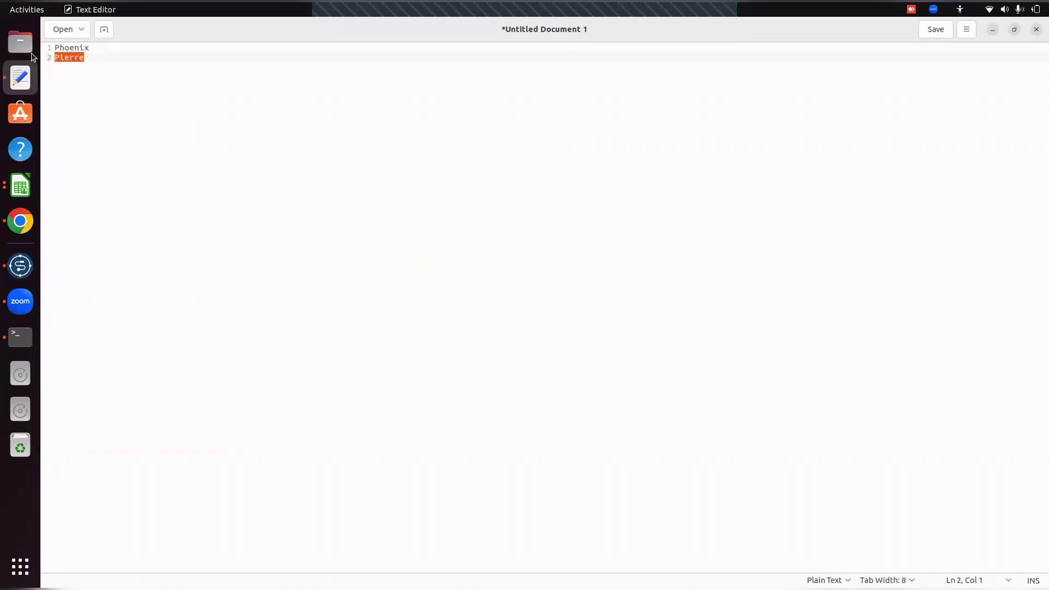
left_click(20, 265)
left_click(549, 337)
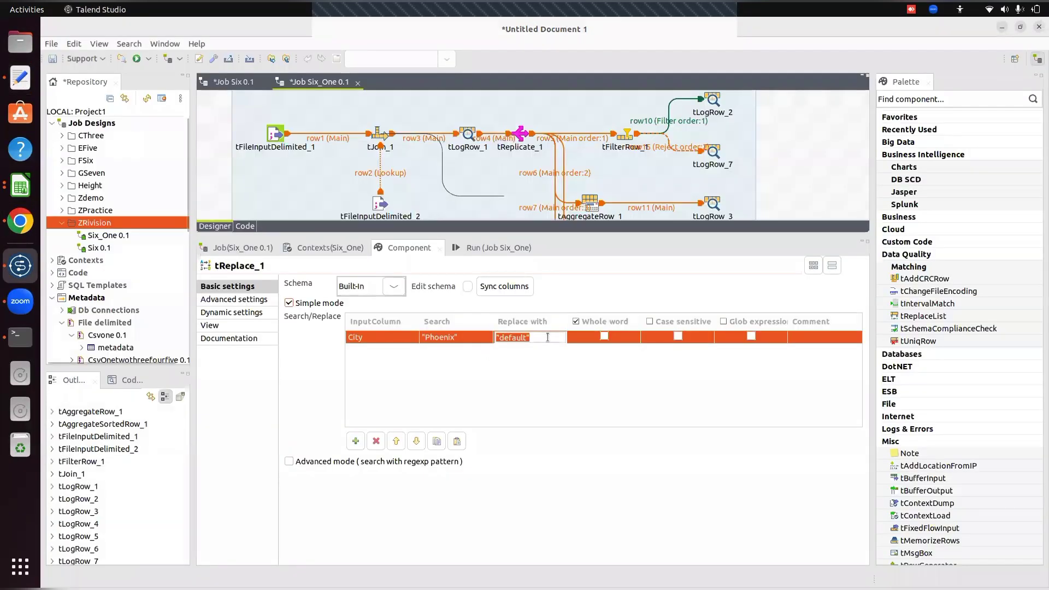
key("Right")
key("Right")
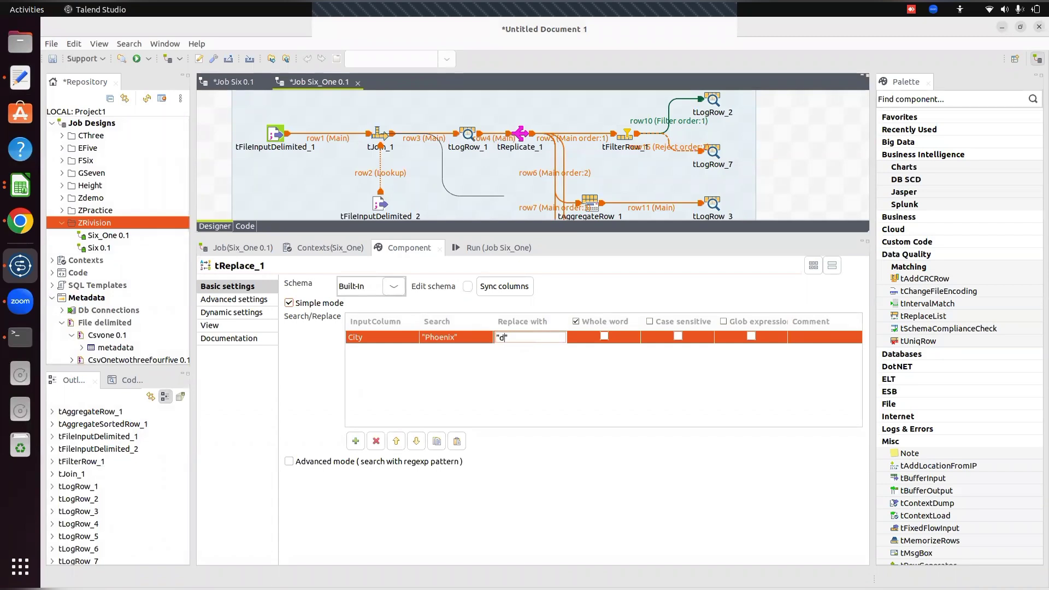
type("Pierre")
Step: Enable Case sensitive and Whole word matching for the City replacement row, and deselect tReplace_1
left_click(677, 337)
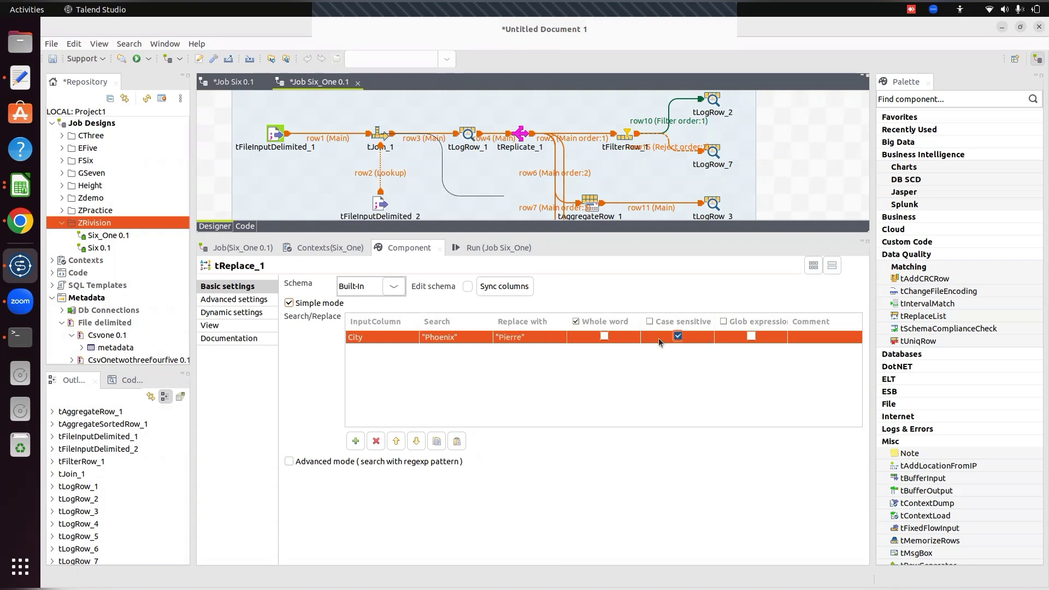
left_click(604, 337)
left_click(792, 156)
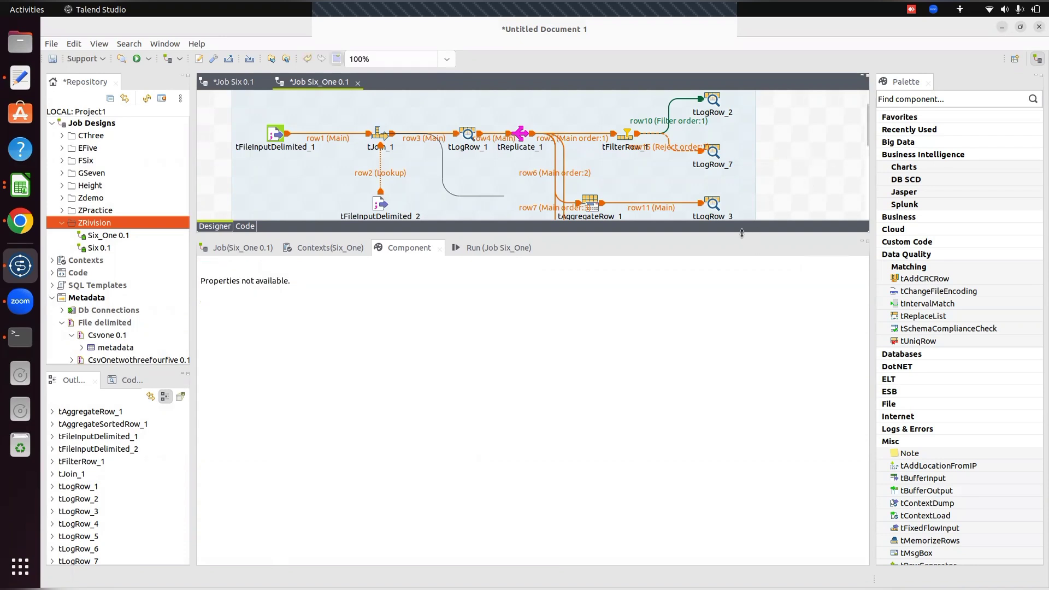
Step: Enlarge the design canvas, sync tLogRow_6's columns with its tReplace_1 input and accept the resulting schema
left_click_drag(742, 232, 783, 482)
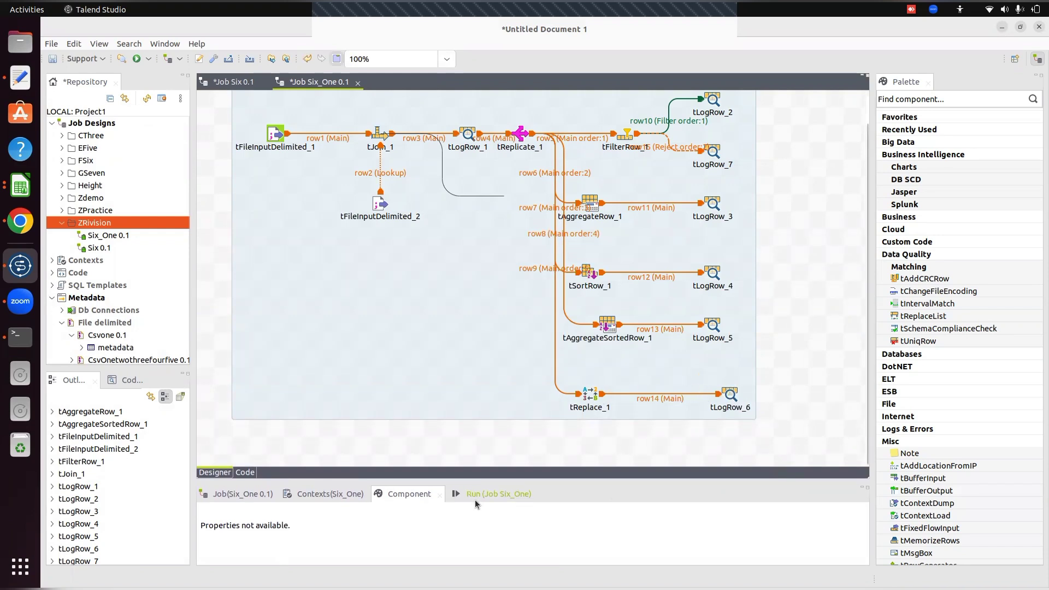
left_click(731, 394)
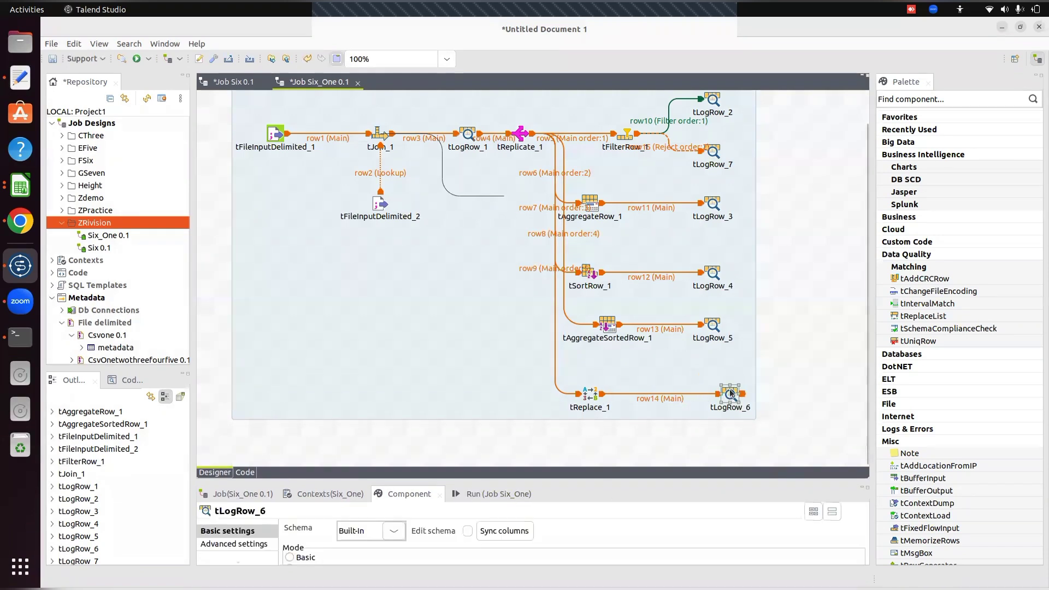
left_click(481, 531)
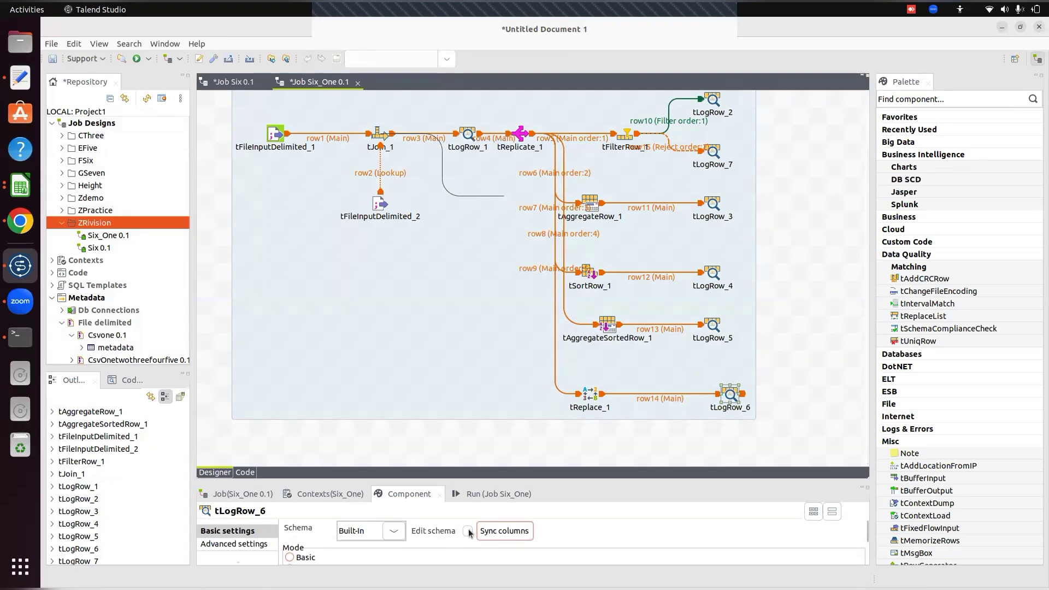
left_click(468, 531)
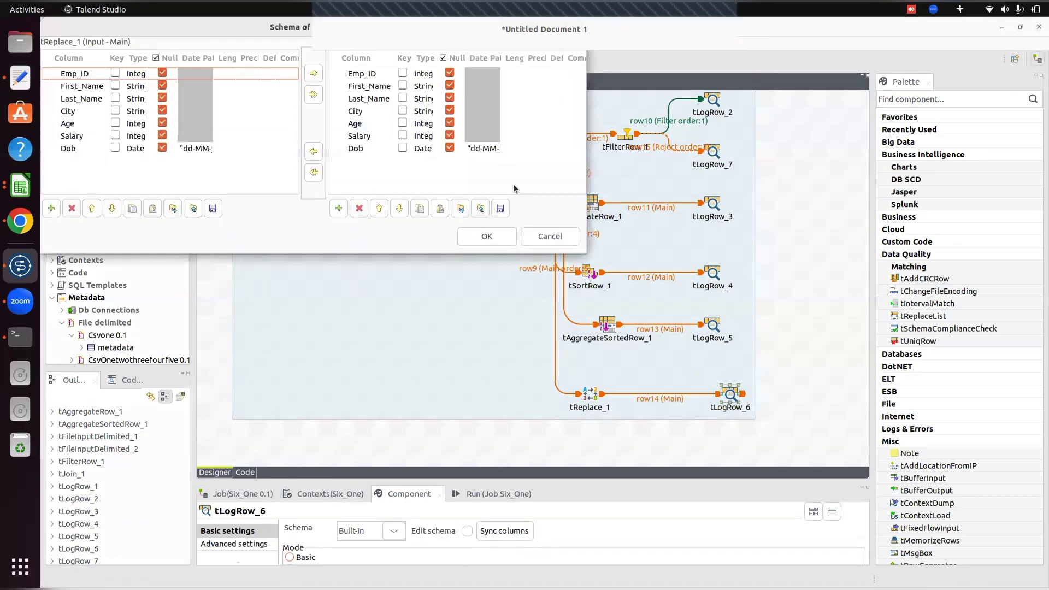
left_click(487, 239)
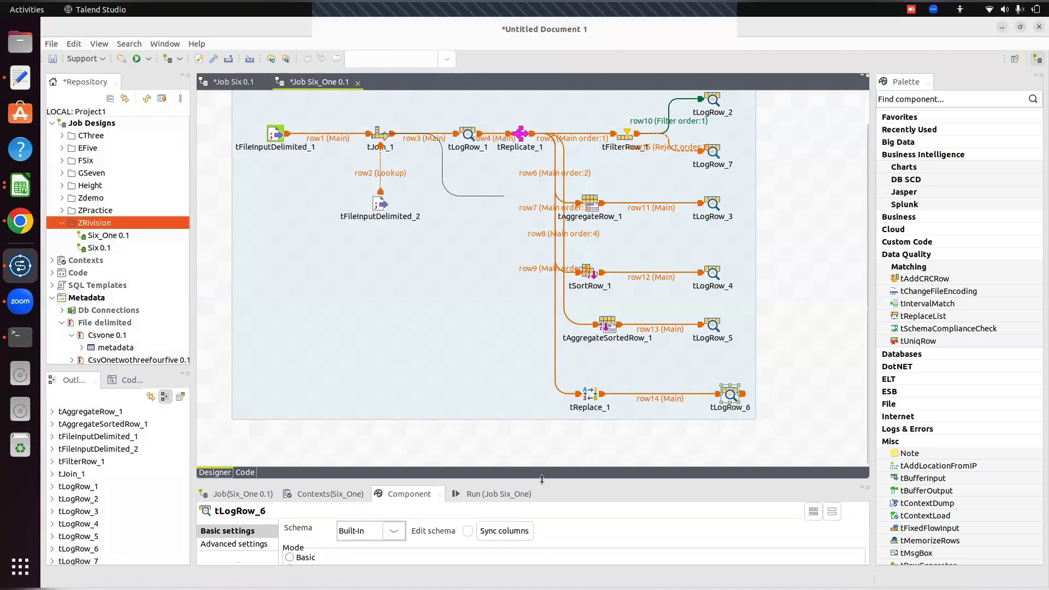
Step: Set tLogRow_6's output mode to Table (print values in cells of a table)
left_click_drag(542, 483, 495, 254)
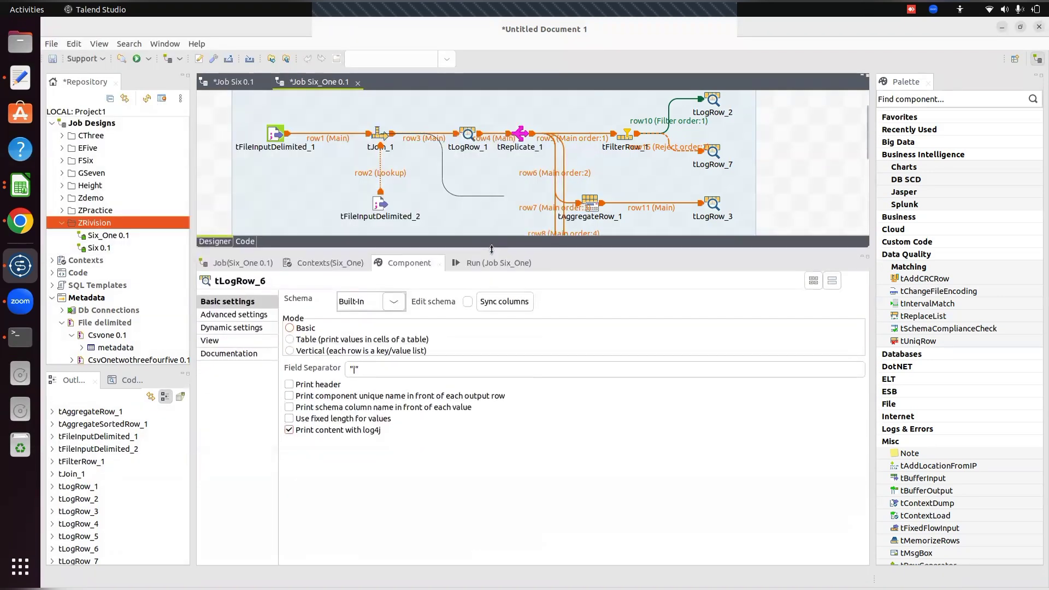
left_click(291, 340)
left_click_drag(528, 251, 547, 461)
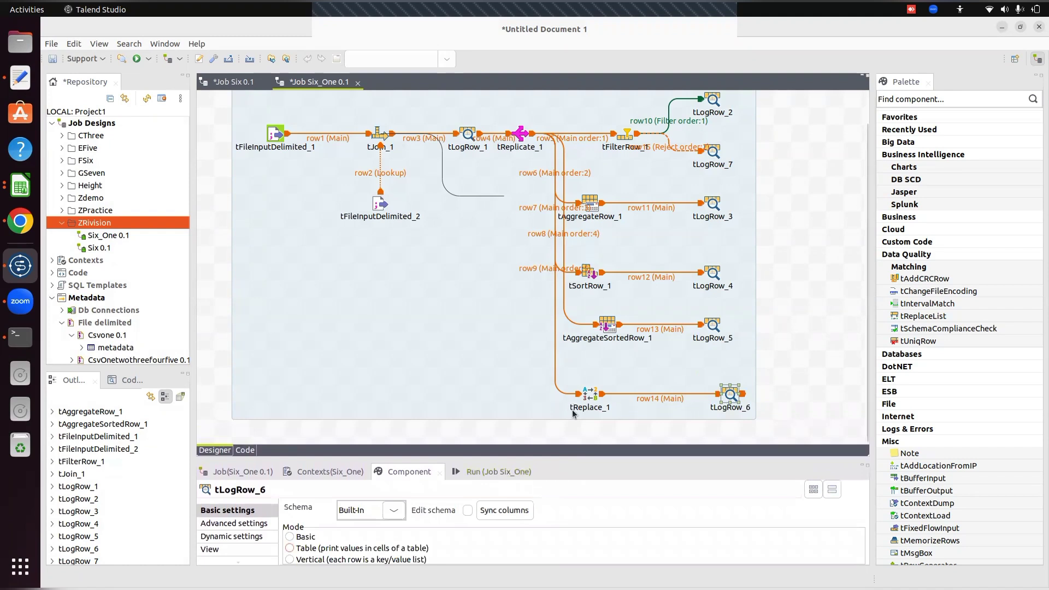
Step: Run job Six_One and examine the console table for the City values produced by the replacement
left_click(486, 474)
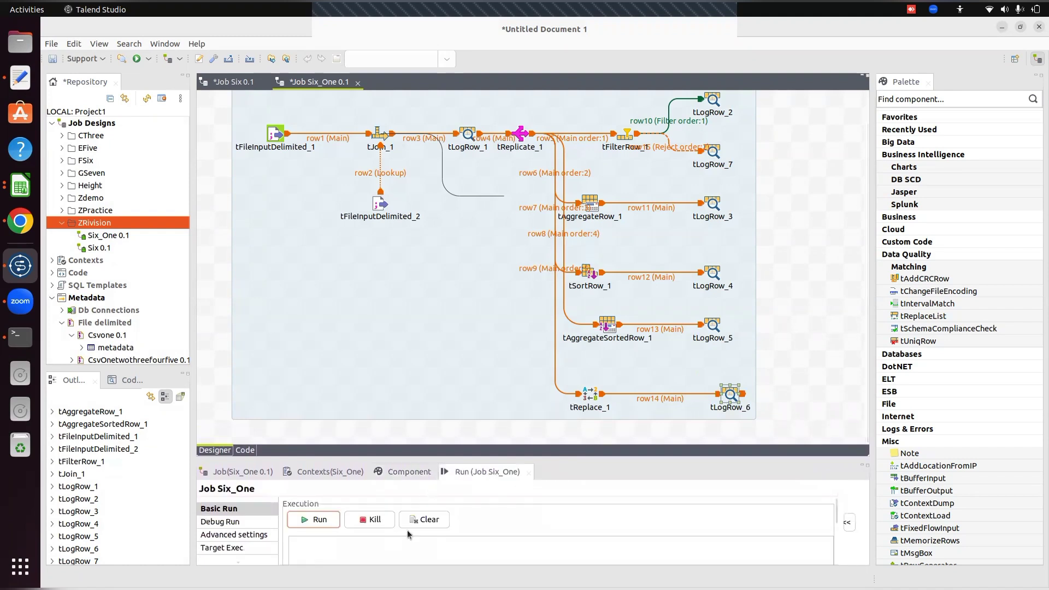
left_click(315, 520)
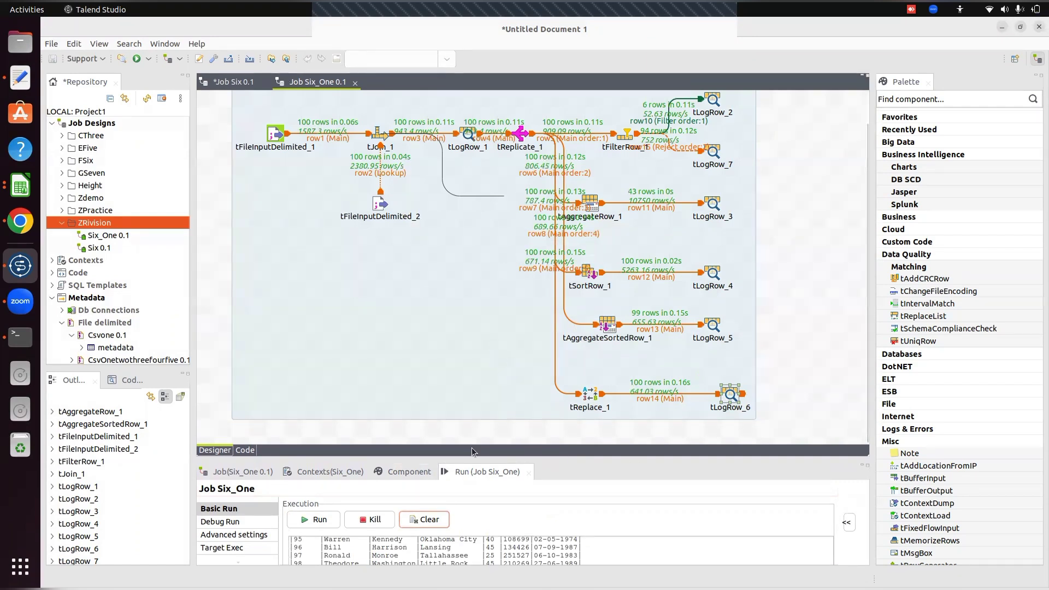
left_click_drag(466, 457, 408, 192)
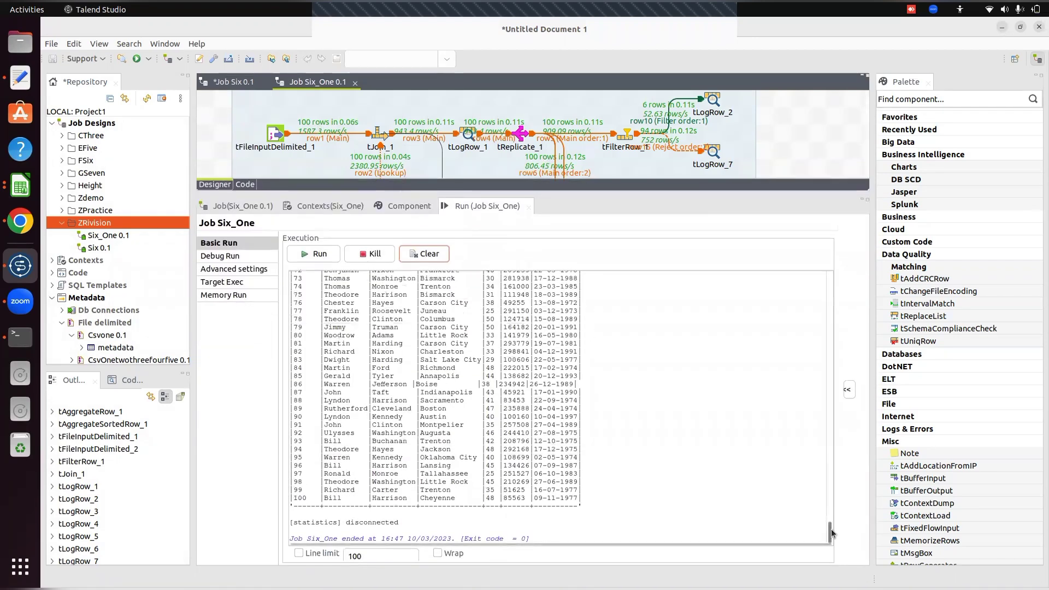
left_click_drag(830, 535, 847, 522)
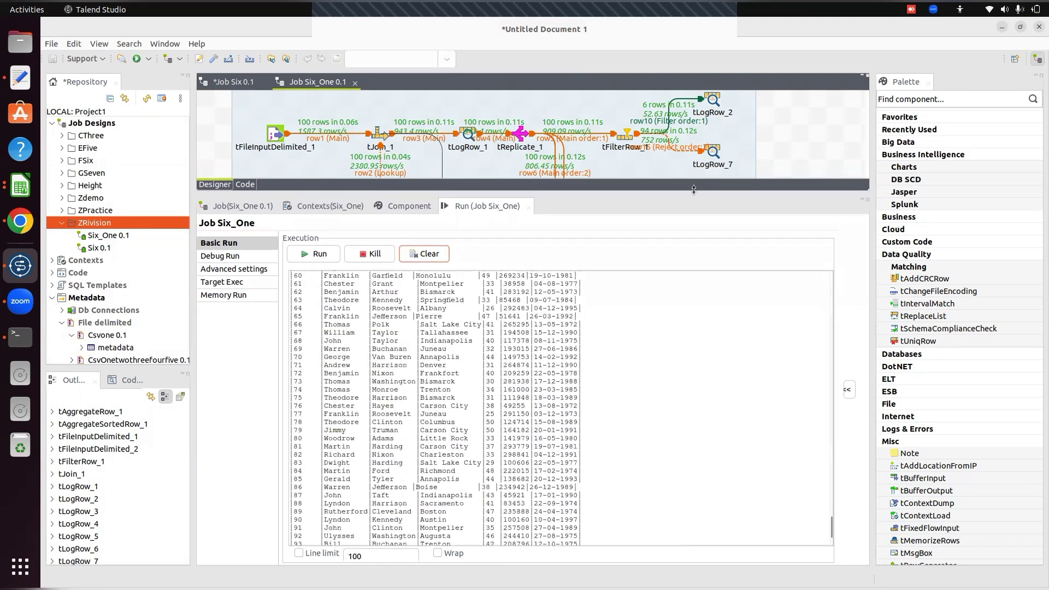
Step: Enlarge the design canvas and pick an empty spot just beyond tLogRow_6 for a new component
left_click_drag(672, 193, 722, 433)
left_click_drag(756, 510, 756, 508)
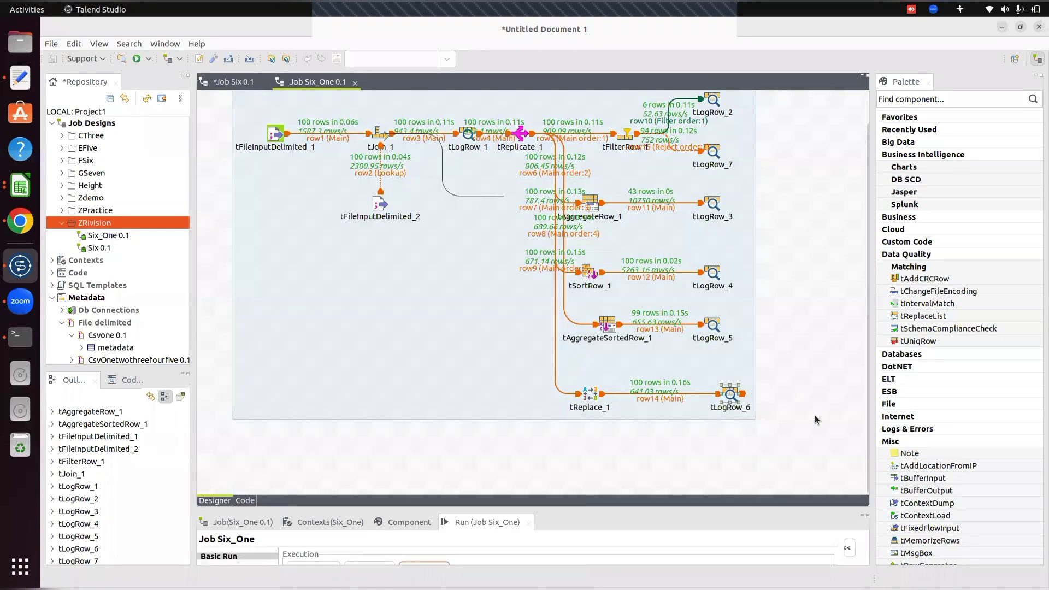
left_click(798, 402)
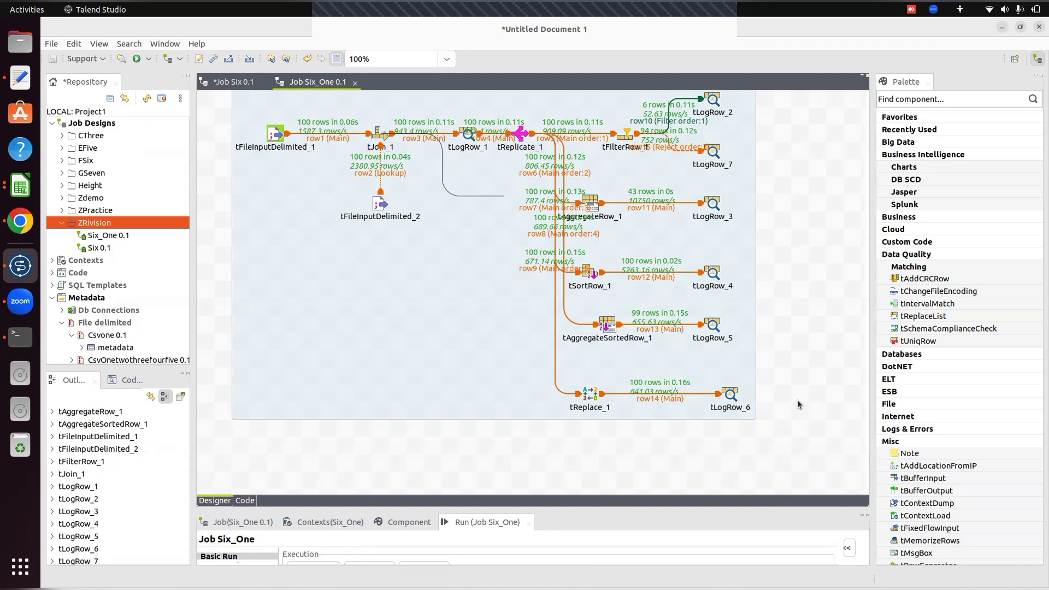
type("tfil")
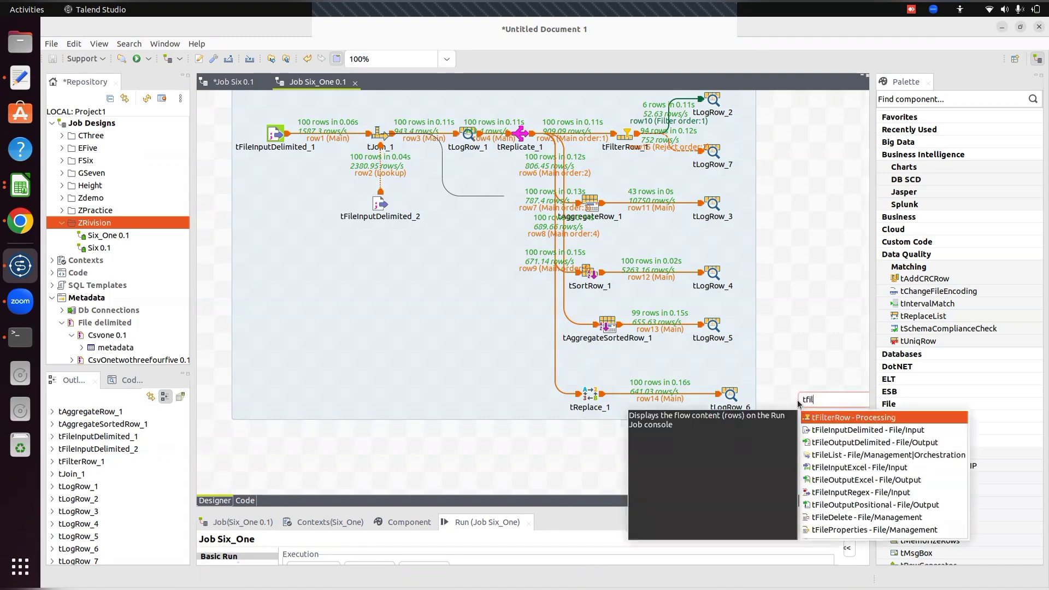
key("BackSpace")
key("BackSpace")
key("BackSpace")
key("BackSpace")
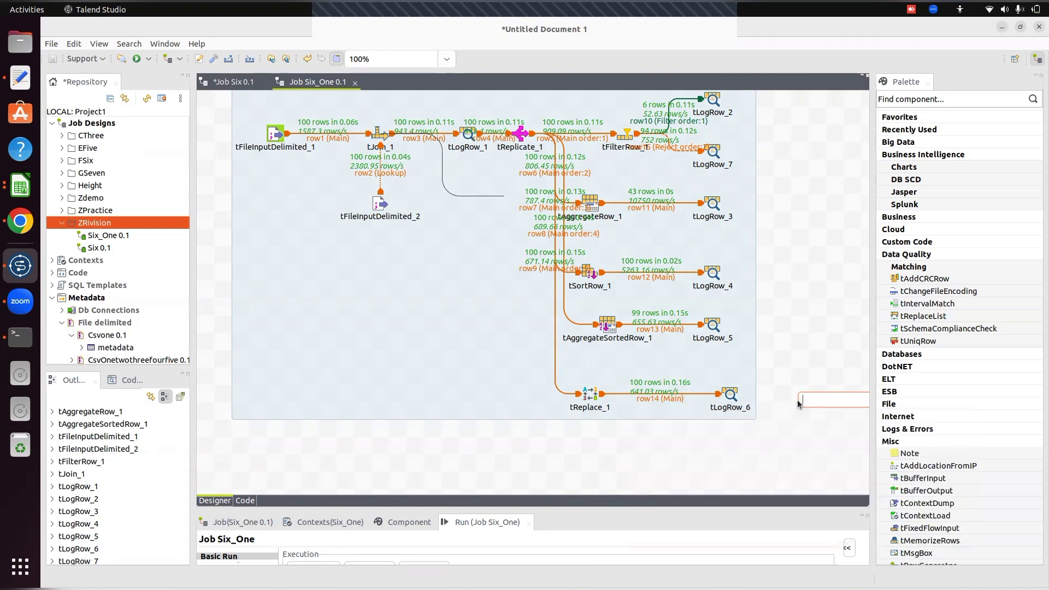
Step: Add a tAggregateRow component at the chosen spot beside tLogRow_6
type("t")
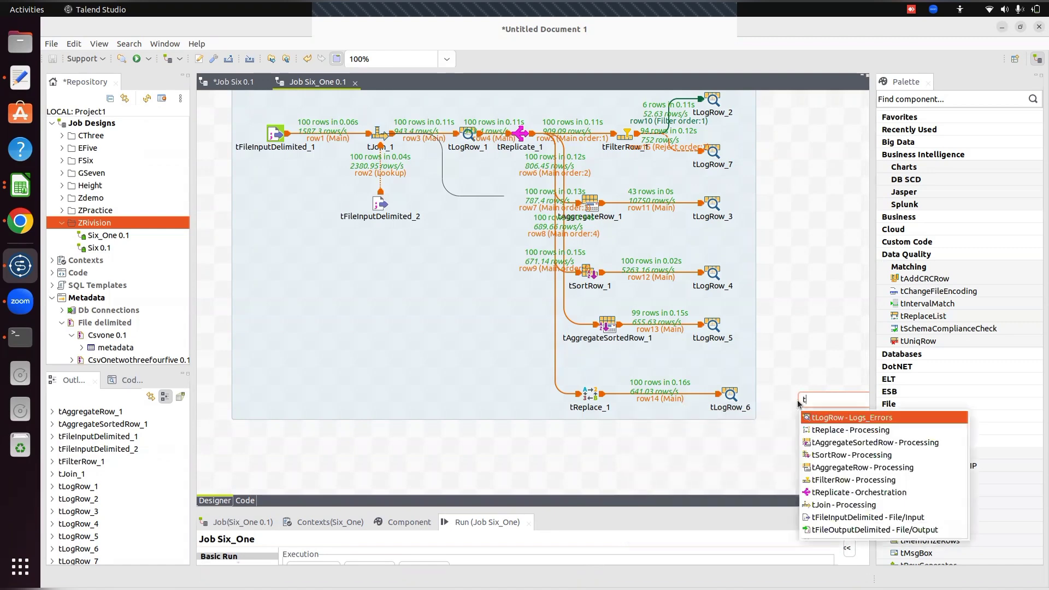
type("agg")
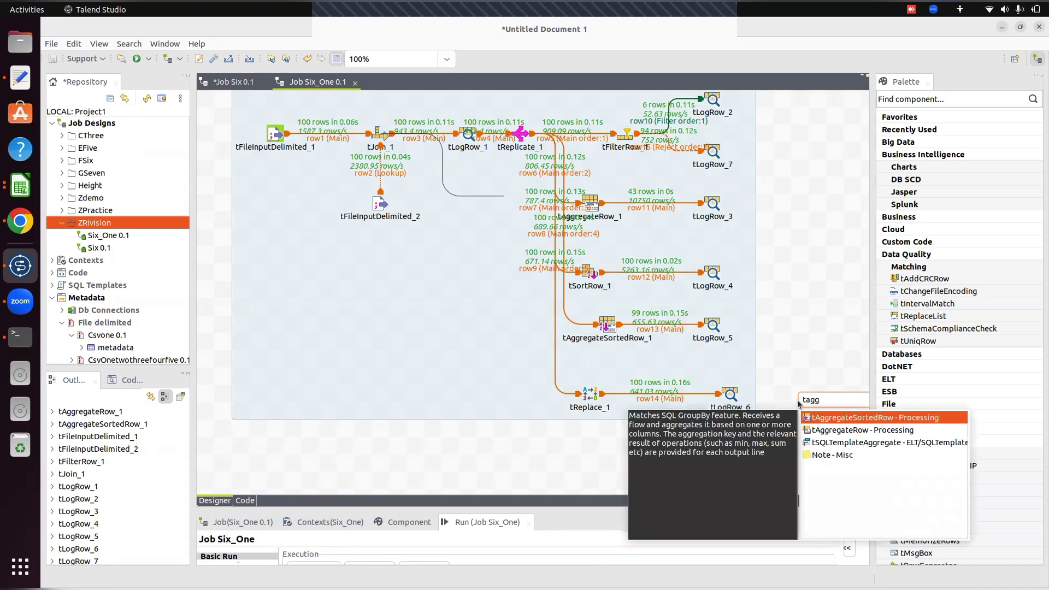
key("Down")
key("Return")
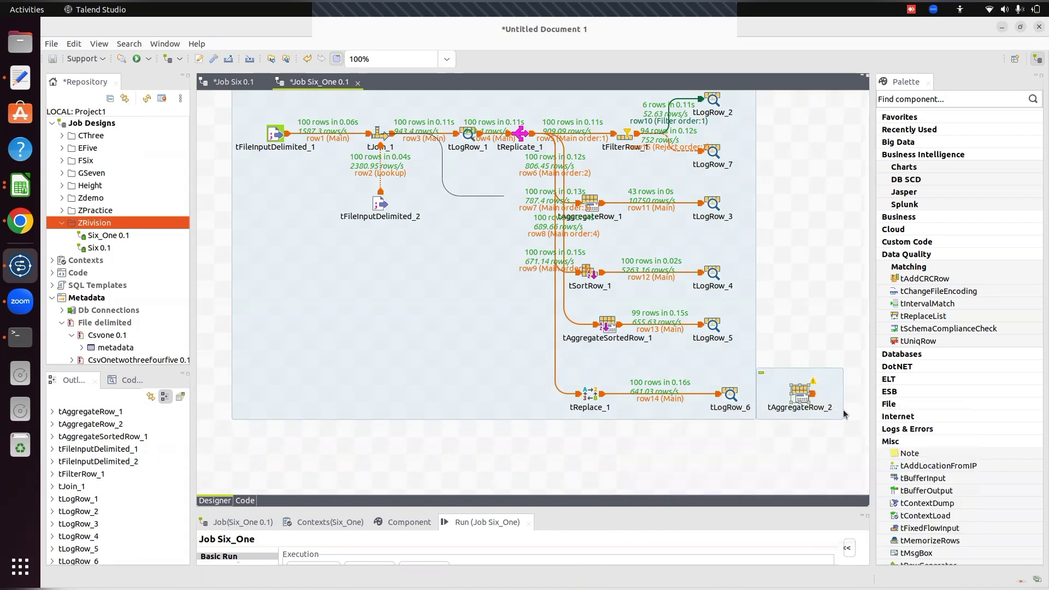
Step: Connect tLogRow_6 to tAggregateRow_2 with a Main row
left_click(730, 396)
right_click(730, 396)
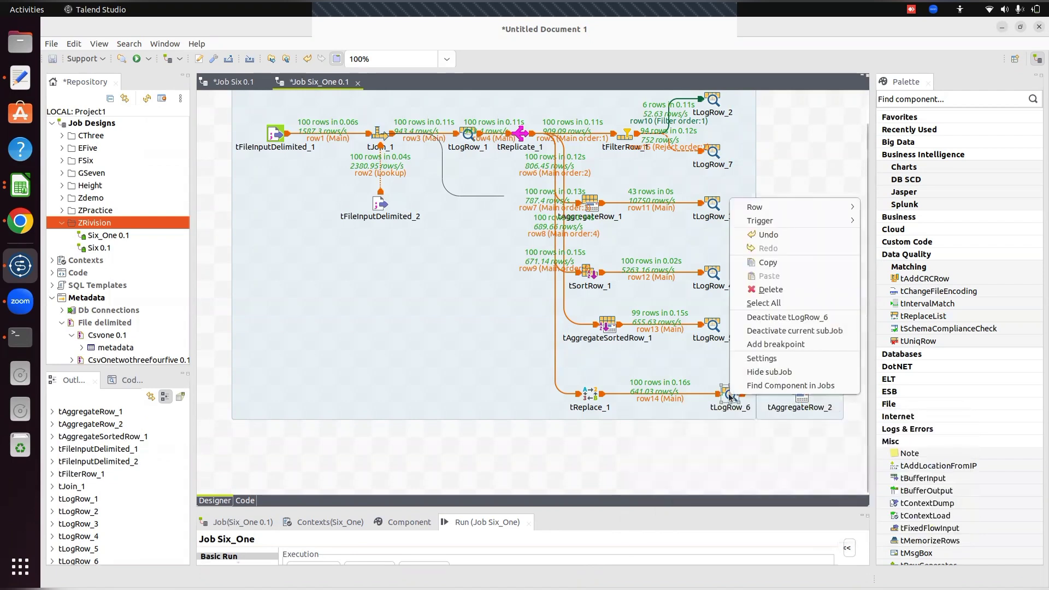
mouse_move(778, 206)
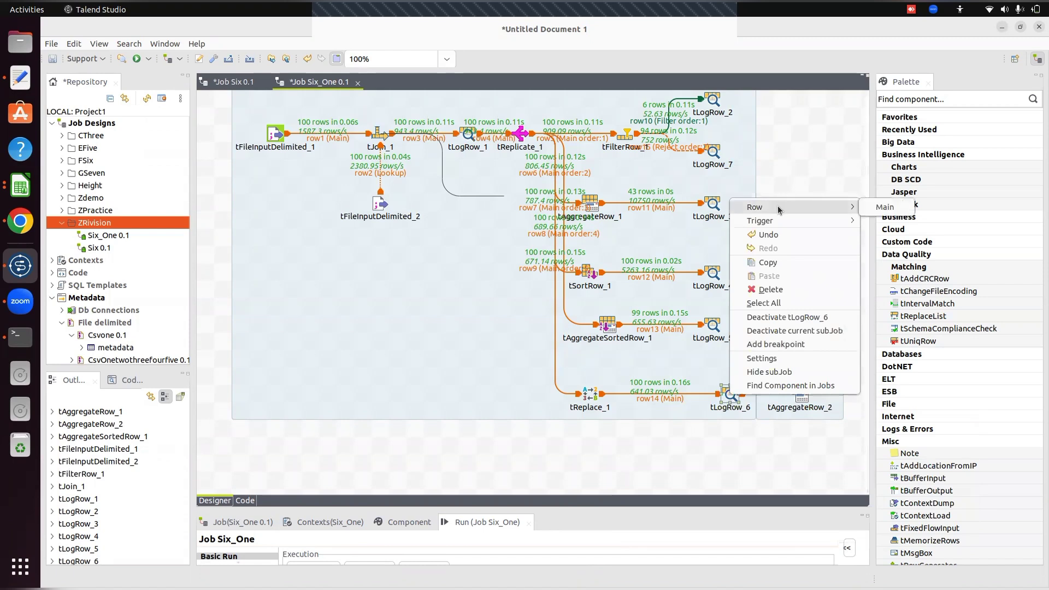
left_click(883, 206)
left_click(808, 395)
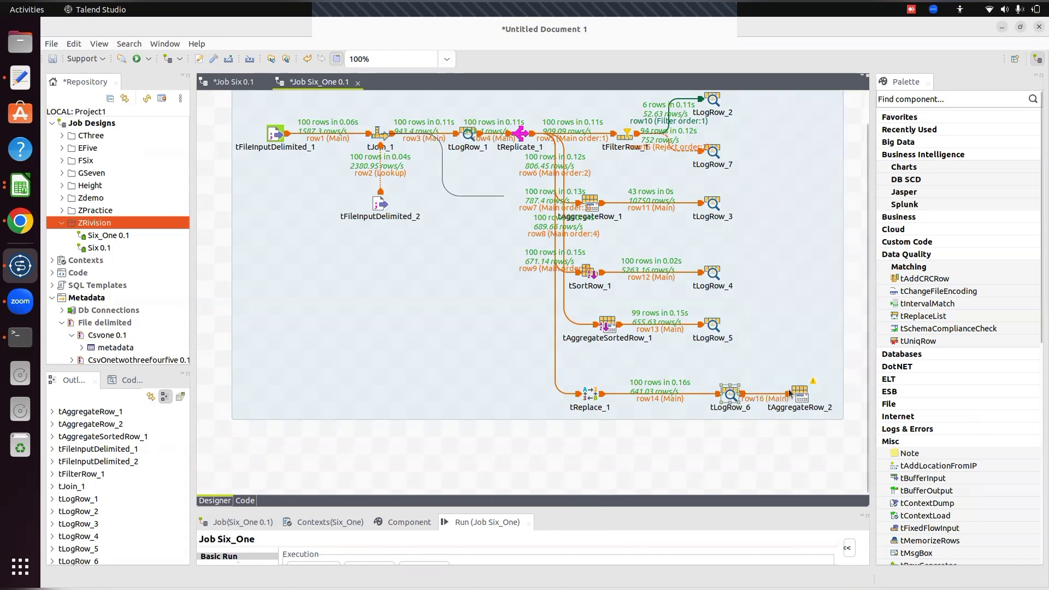
Step: Add a Group by row in tAggregateRow_2's basic settings and set its output column to City
left_click(795, 394)
left_click(409, 522)
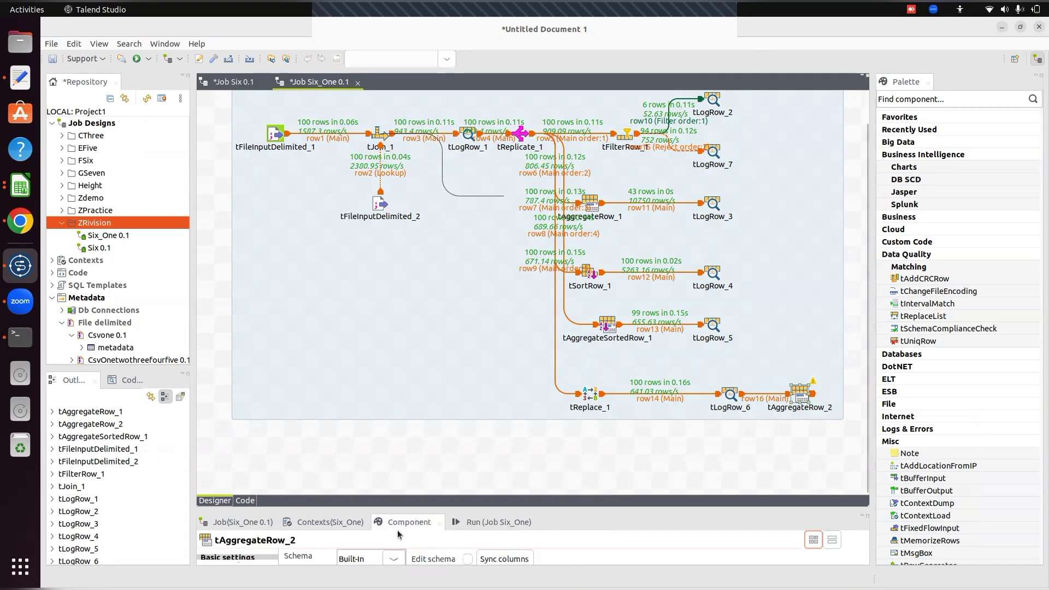
left_click_drag(438, 369, 429, 341)
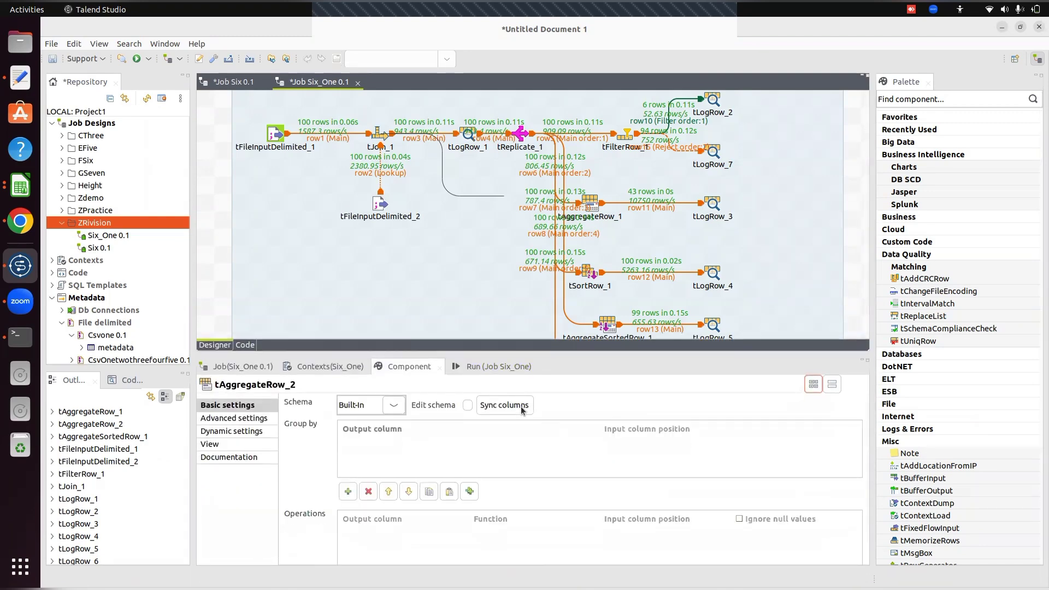
left_click(347, 491)
left_click(393, 444)
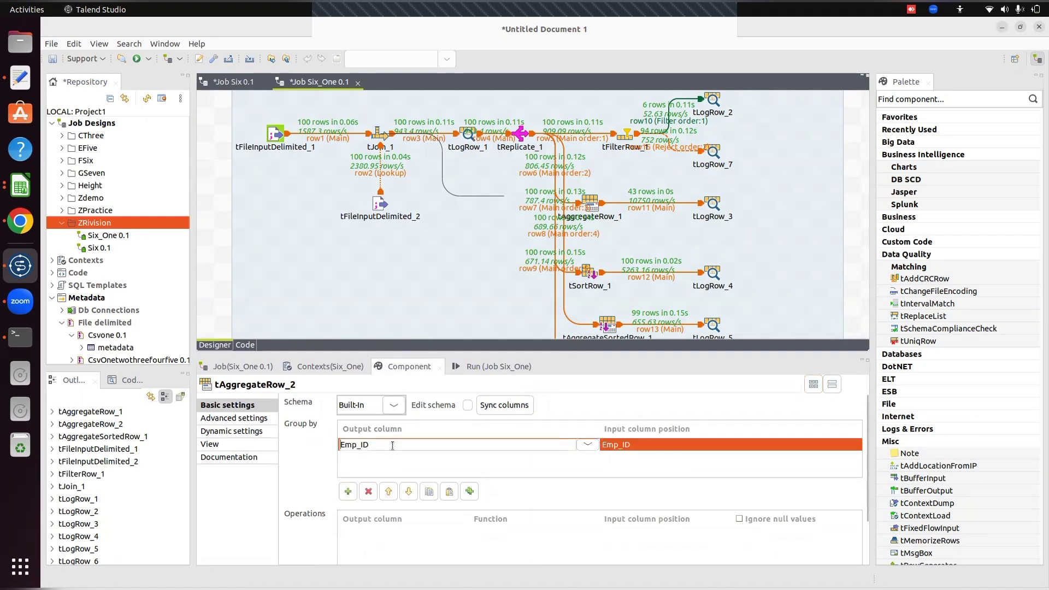
left_click(587, 444)
key("Down")
key("Down")
key("Down")
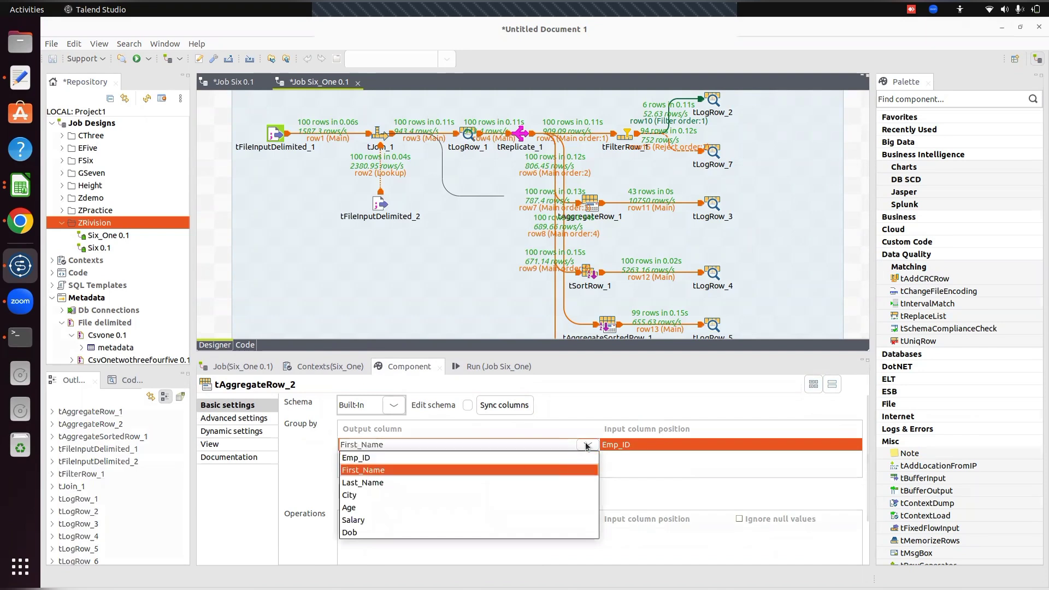
key("Return")
Step: Set the input column position of tAggregateRow_2's Group by row to City
left_click(674, 444)
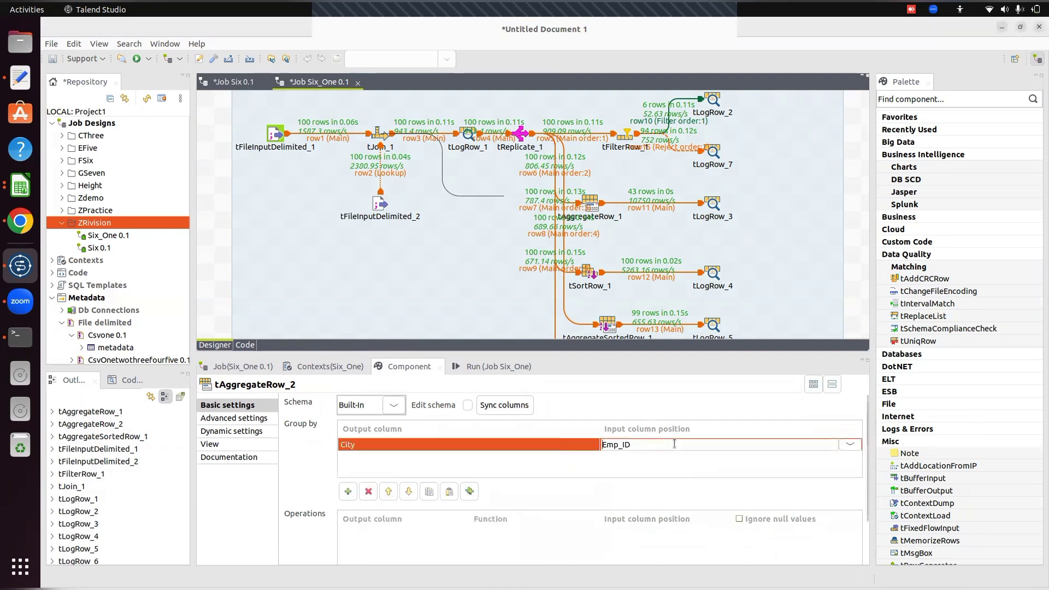
left_click(847, 446)
key("Down")
key("Down")
key("Down")
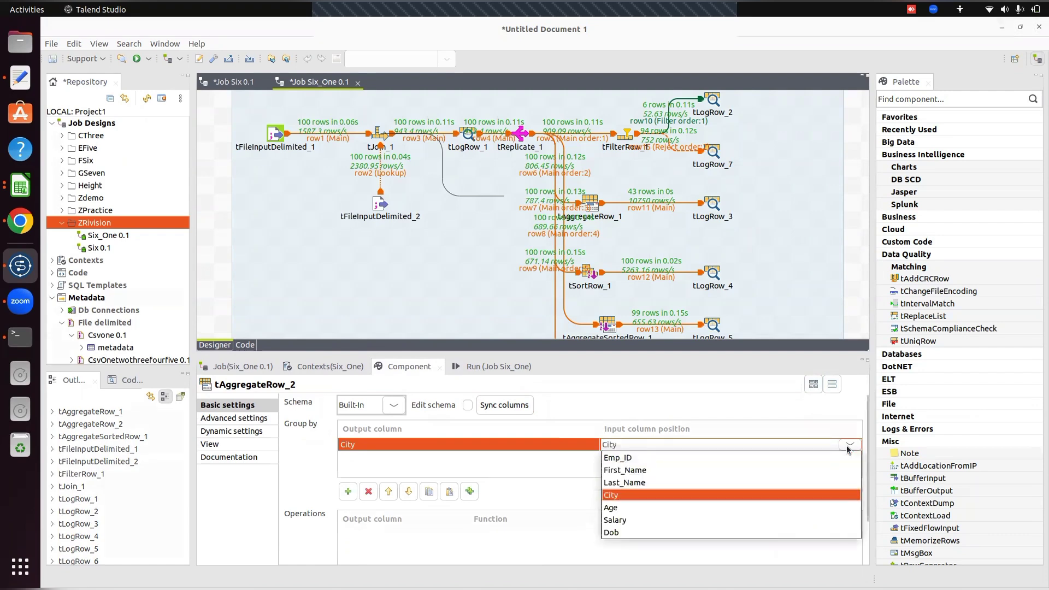
key("Return")
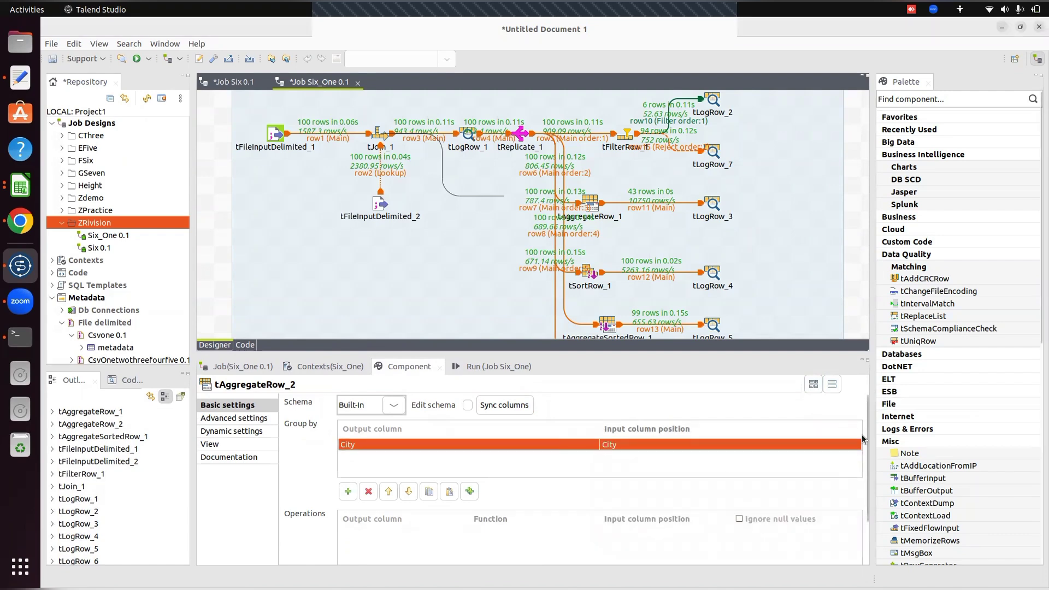
Step: Add an Operations row in tAggregateRow_2 and set its output column to Salary
scroll(866, 451, "down", 3)
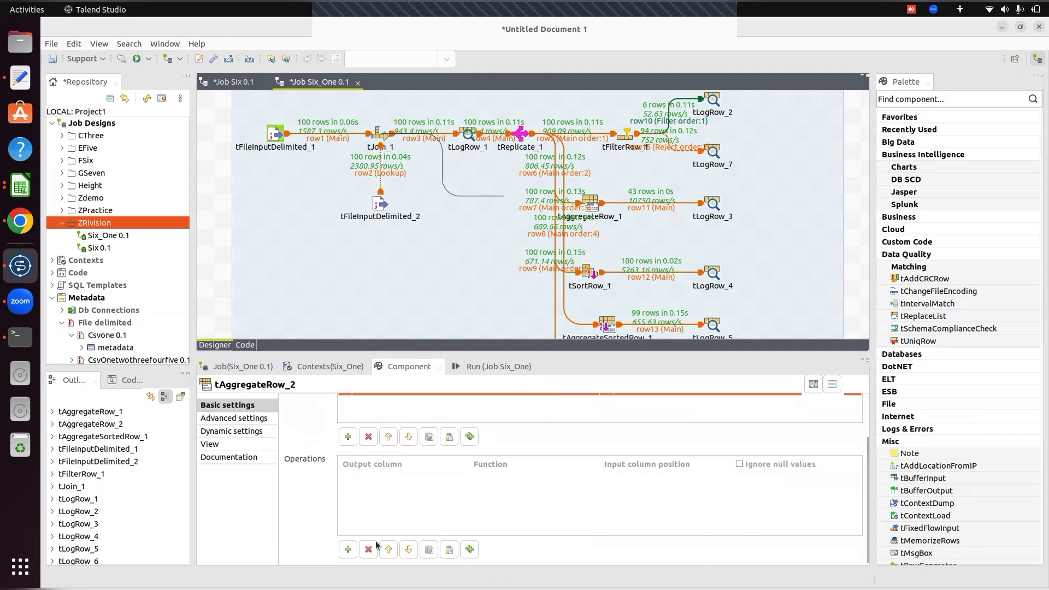
left_click(348, 549)
left_click(389, 481)
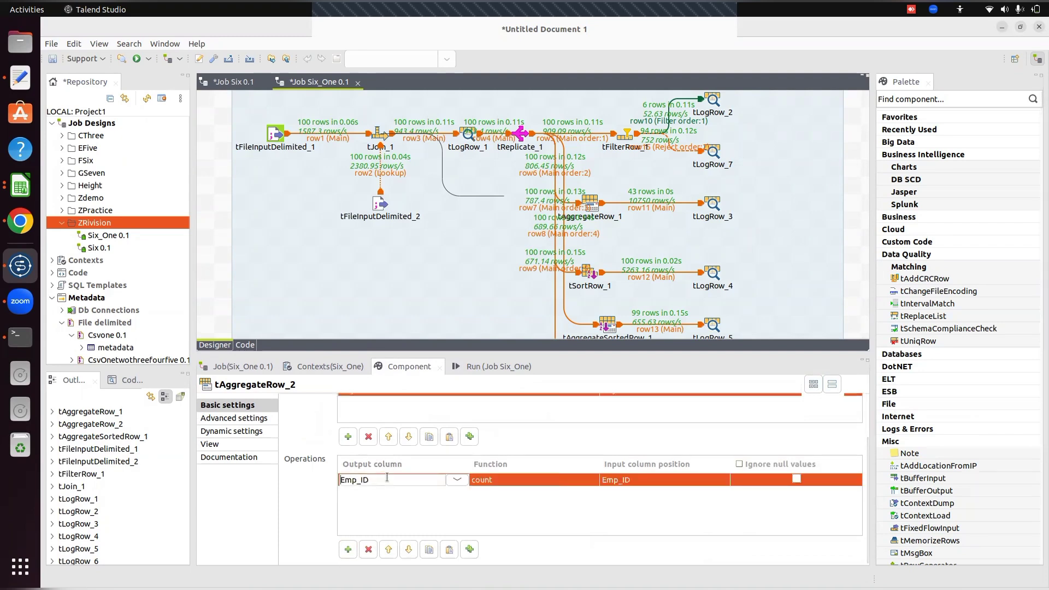
left_click(458, 481)
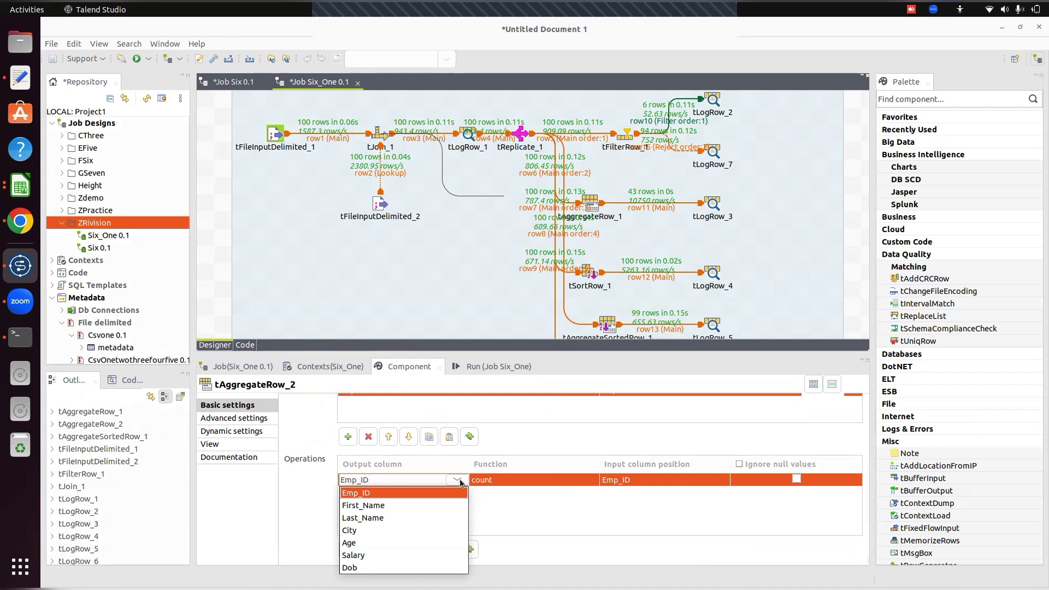
key("Down")
key("Down")
key("Down")
key("Down")
key("Down")
key("Return")
Step: Set the Salary operation's function to max and its input column position to Salary
left_click(513, 479)
left_click(582, 481)
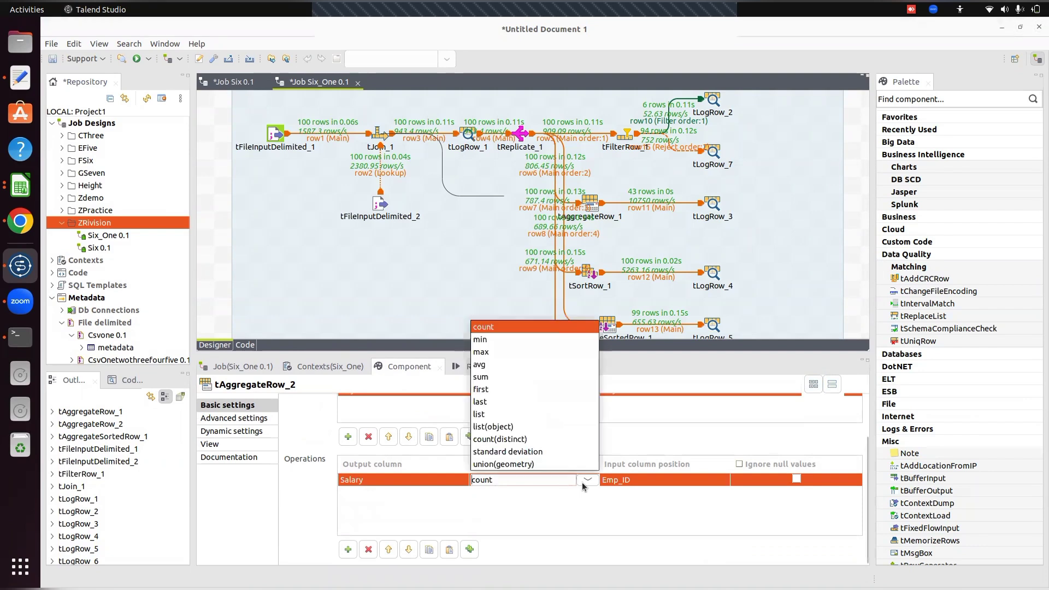
left_click(490, 353)
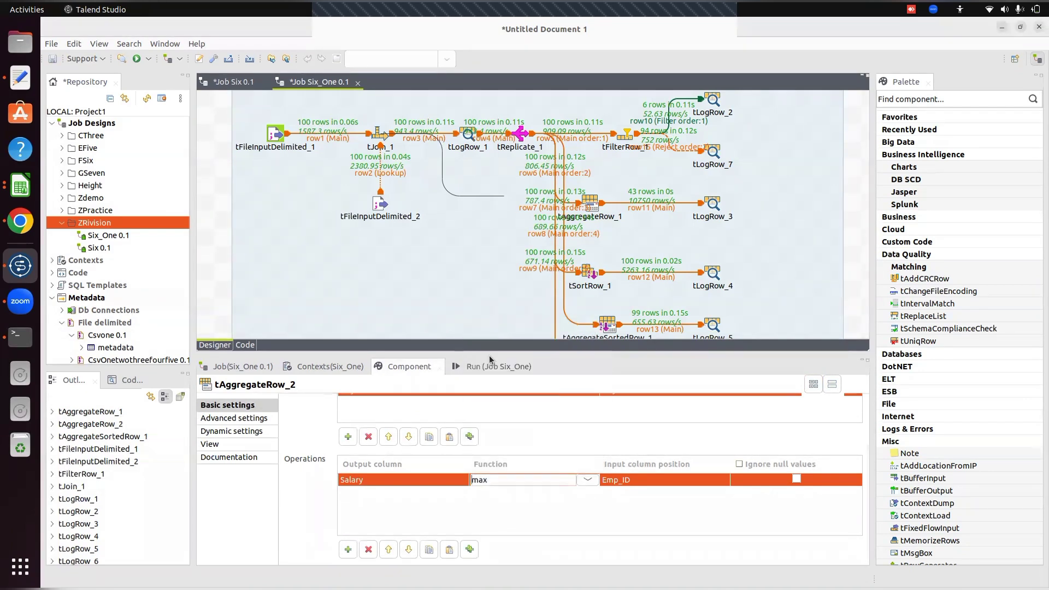
left_click(670, 480)
left_click(717, 481)
key("Down")
key("Down")
key("Down")
key("Down")
key("Down")
key("Return")
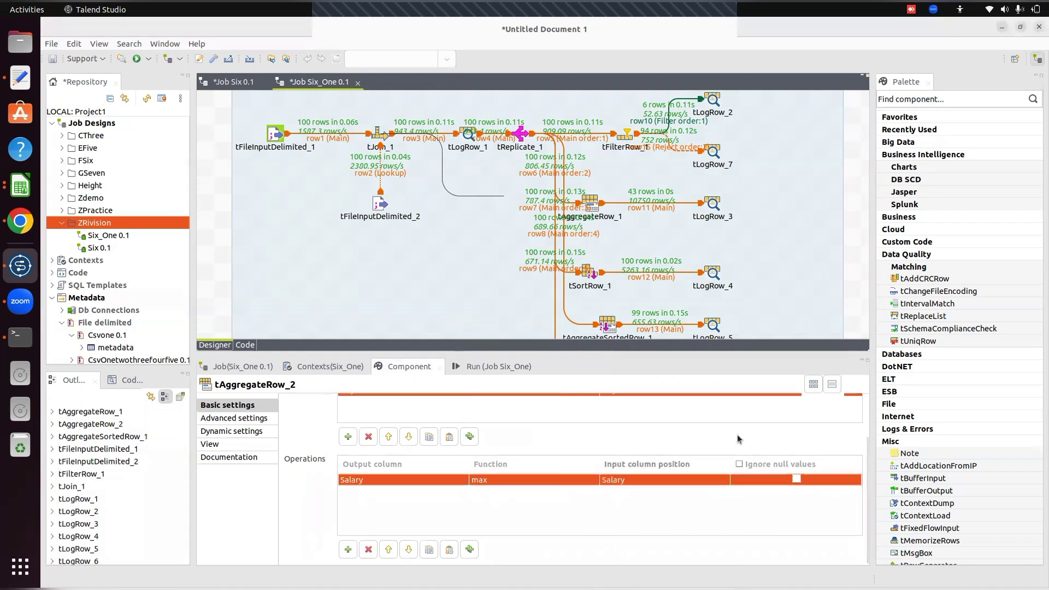
Step: Enlarge the design canvas and add a tLogRow component below tAggregateRow_2
left_click(848, 272)
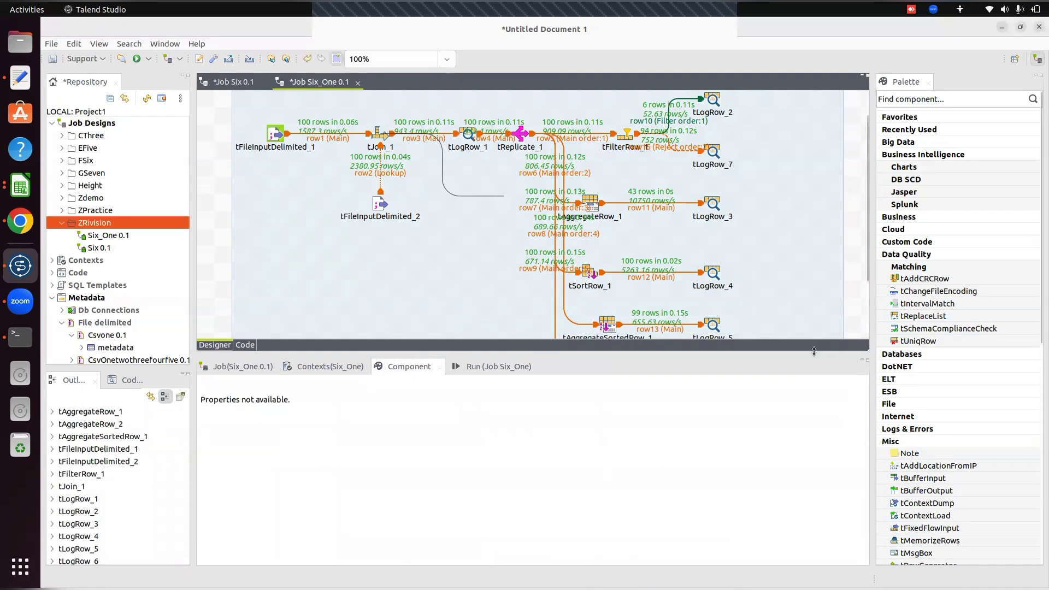
left_click_drag(813, 351, 803, 511)
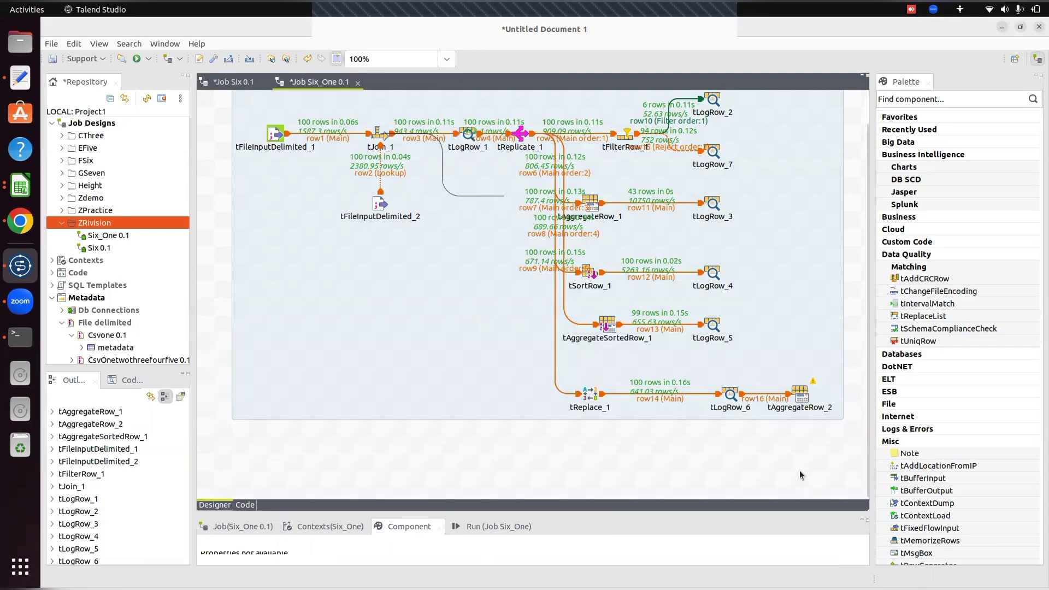
type("tlo")
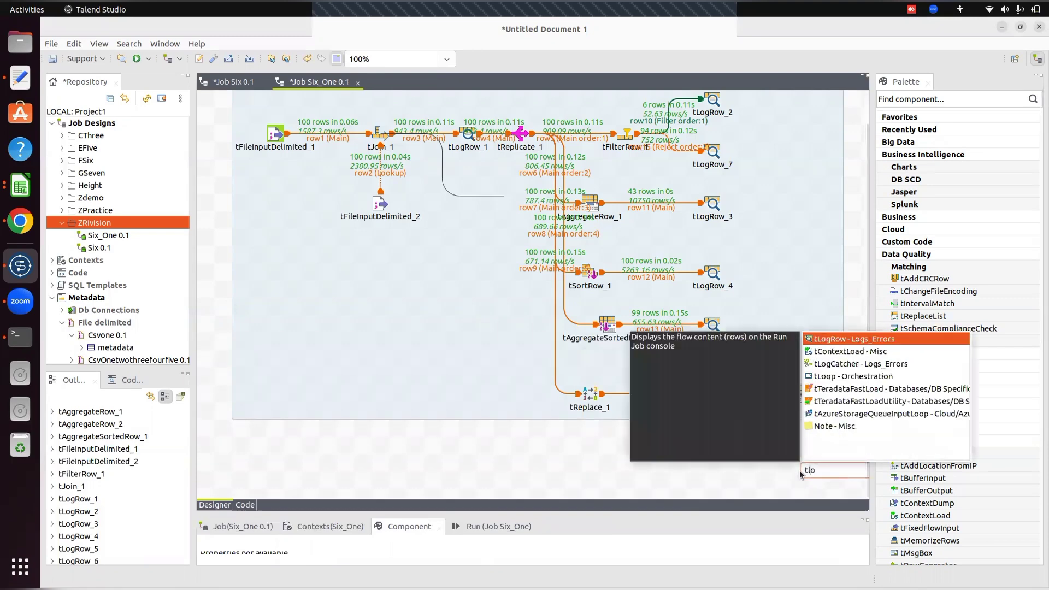
key("Return")
Step: Connect tAggregateRow_2 to tLogRow_8 with a Main row
right_click(806, 398)
mouse_move(869, 212)
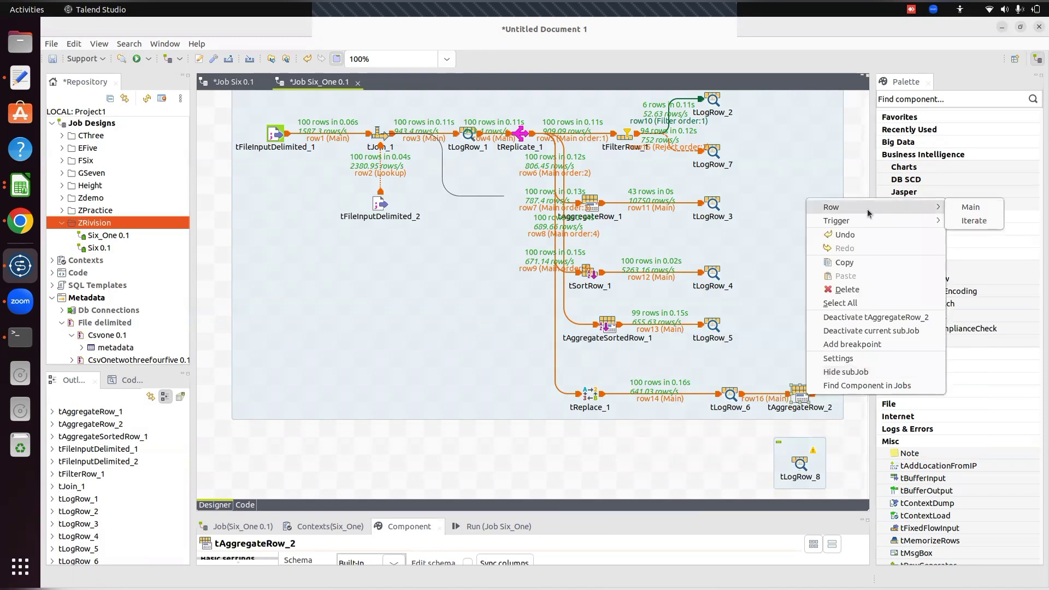
left_click(971, 207)
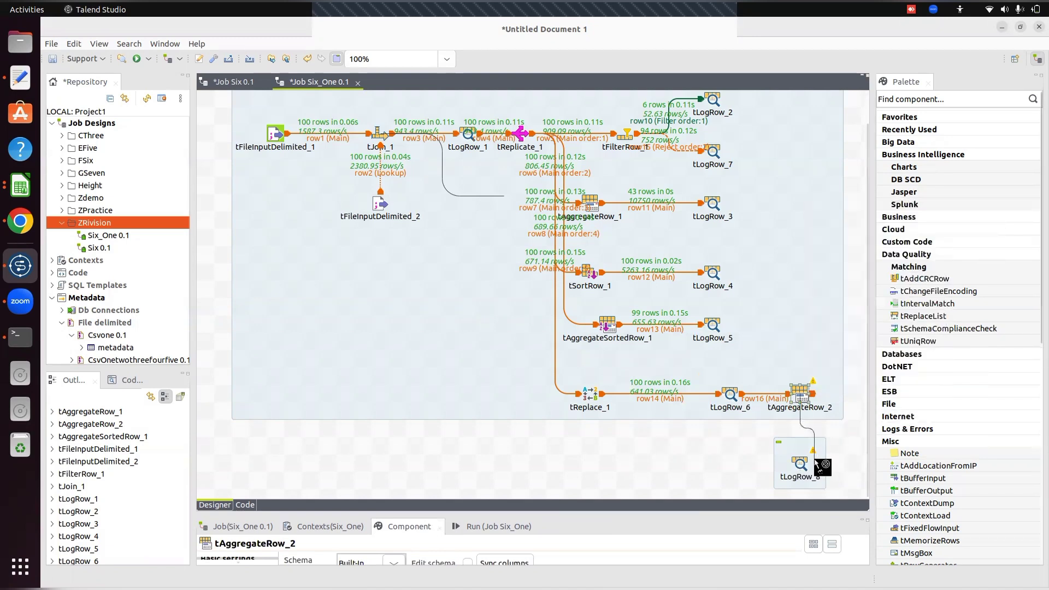
left_click(800, 463)
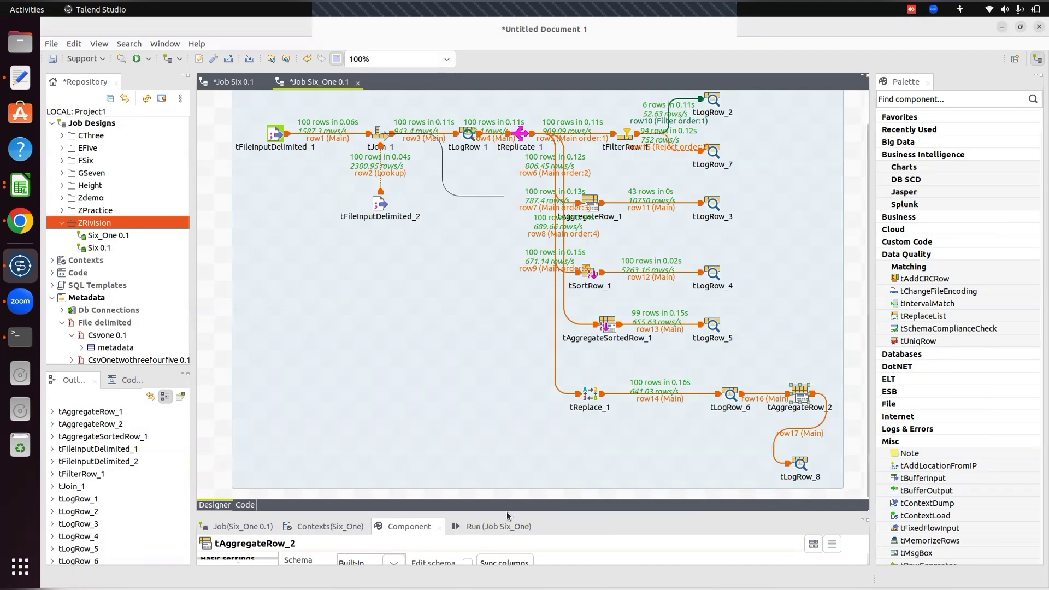
Step: Sync the columns of tAggregateRow_2 with its incoming flow and review its schema
left_click_drag(507, 510, 466, 324)
left_click(516, 385)
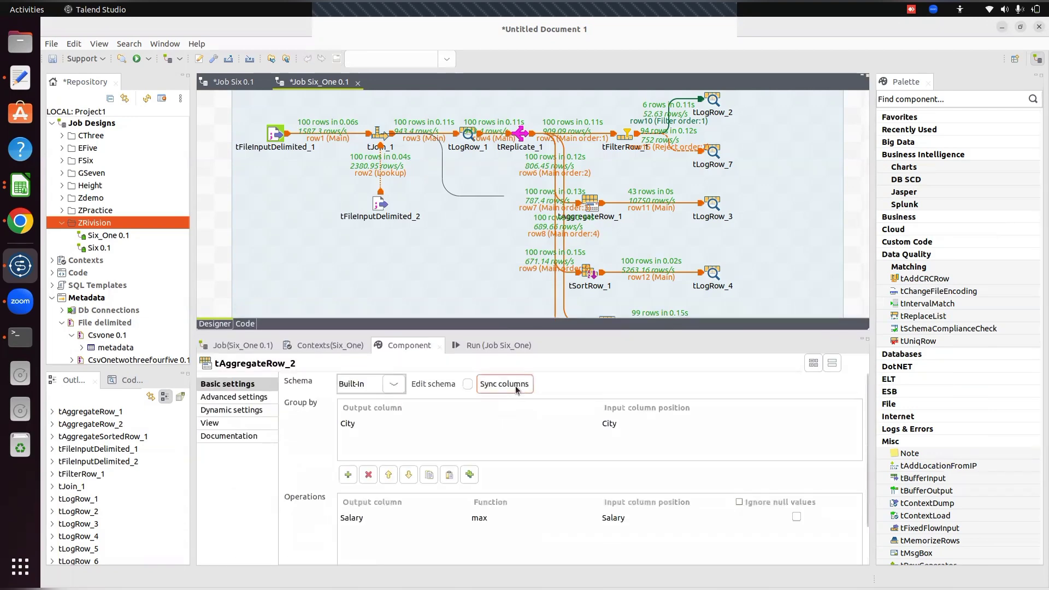
left_click(468, 385)
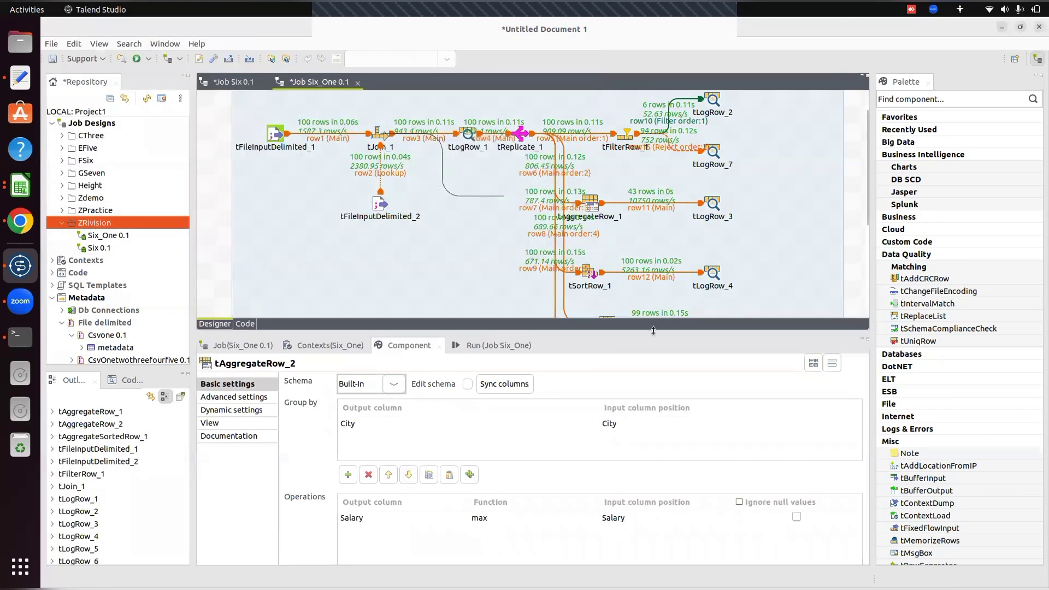
left_click_drag(654, 330, 695, 514)
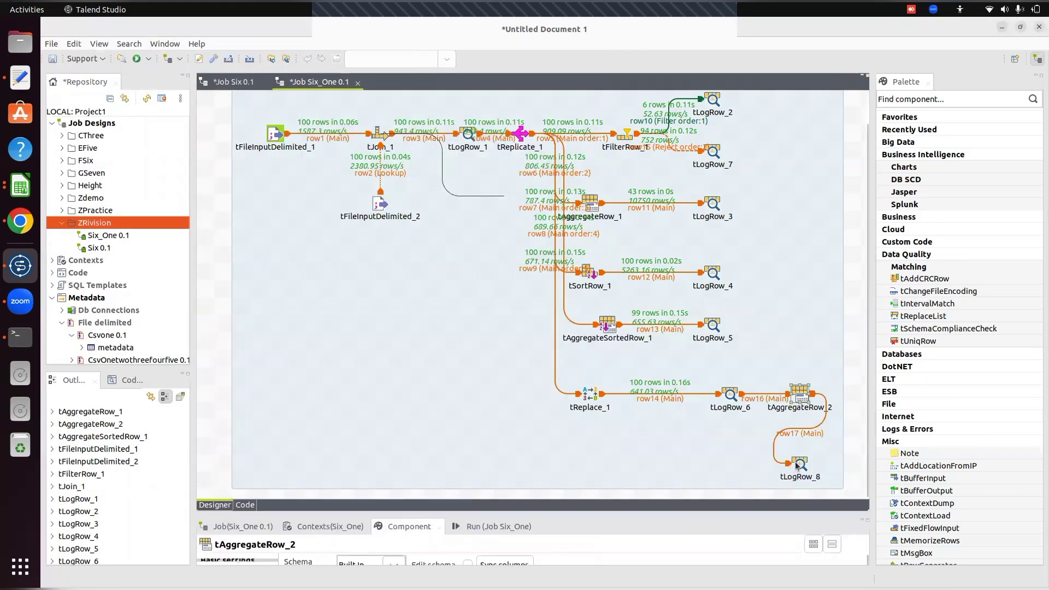
Step: Sync the columns of tLogRow_8 and set its output mode to Table (print values in cells of a table)
left_click(798, 465)
left_click_drag(614, 509, 586, 341)
left_click(496, 407)
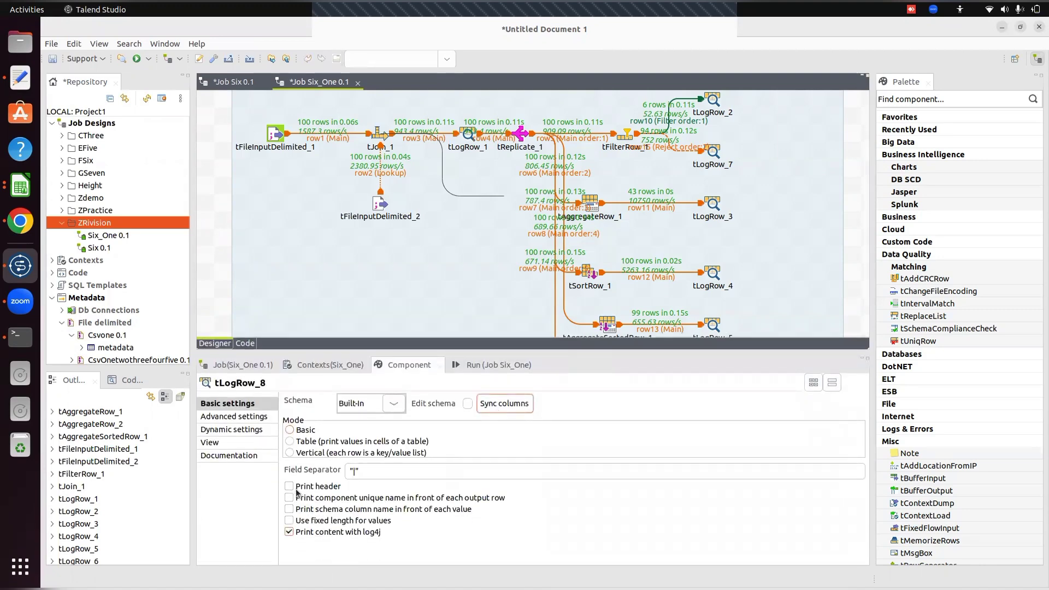
left_click(289, 442)
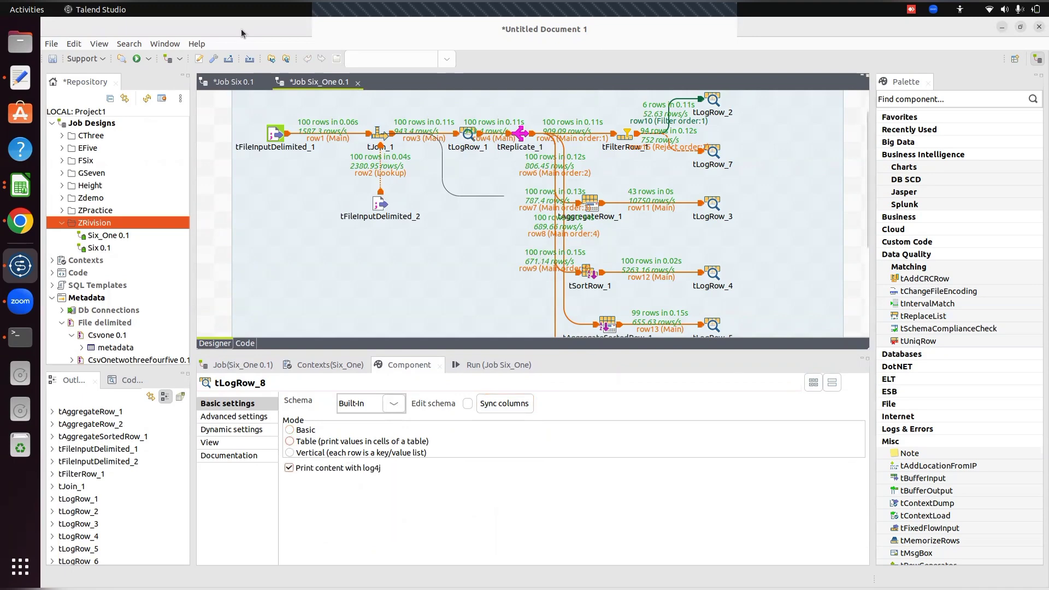
Step: Clear the previous console output and run job Six_One
left_click(492, 365)
left_click(431, 413)
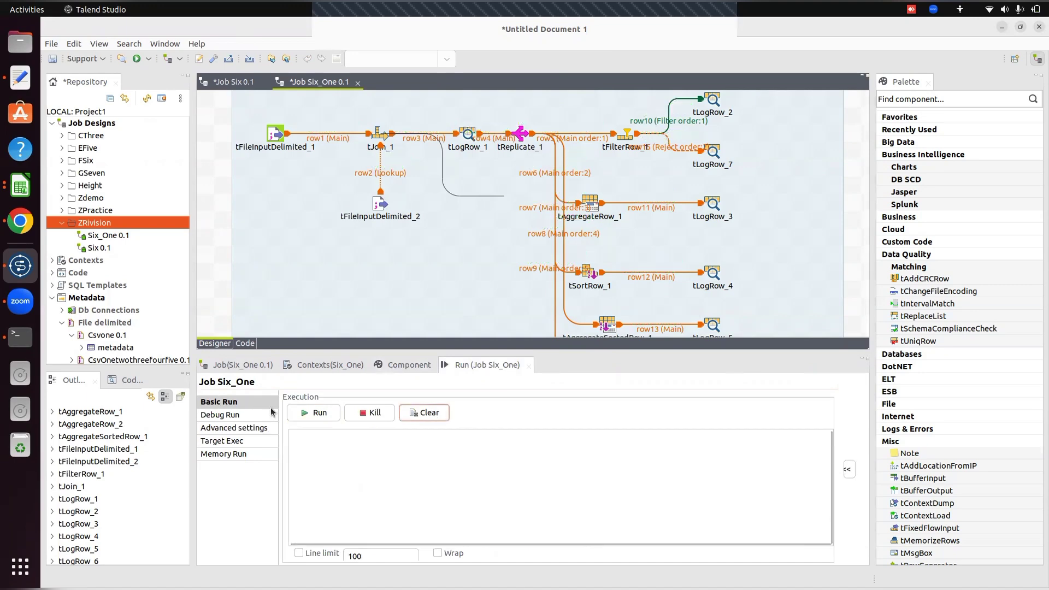
left_click(304, 415)
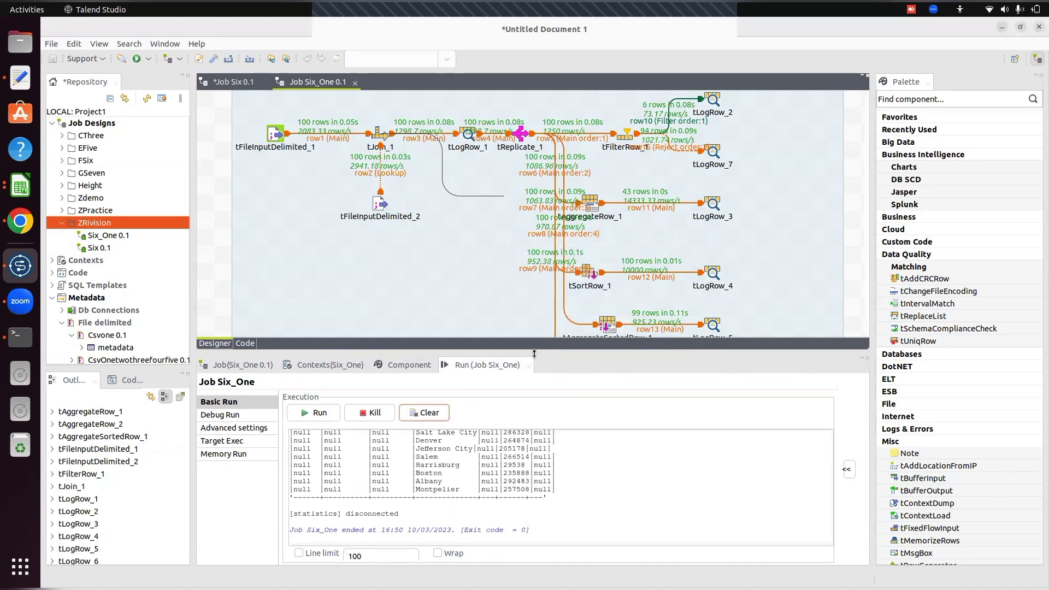
Step: Enlarge the run console and examine the logged table of maximum Salary per City
left_click_drag(534, 353, 500, 153)
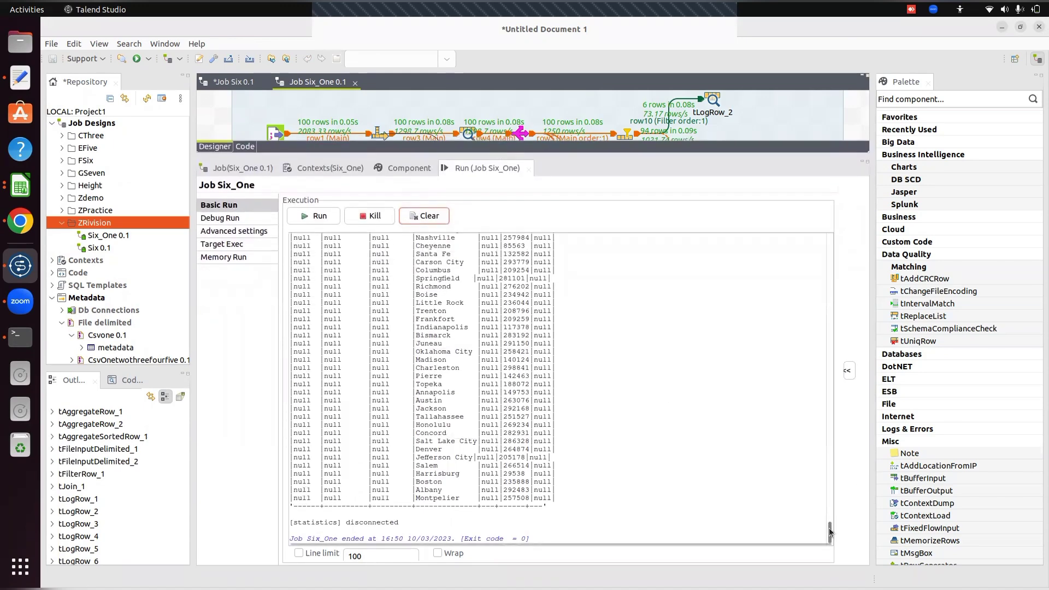
mouse_move(829, 529)
left_mouse_down()
mouse_move(828, 484)
mouse_move(819, 541)
left_mouse_up()
scroll(819, 525, "up", 10)
scroll(818, 526, "down", 10)
scroll(818, 525, "up", 2)
scroll(819, 525, "down", 2)
scroll(818, 525, "up", 10)
scroll(818, 526, "down", 10)
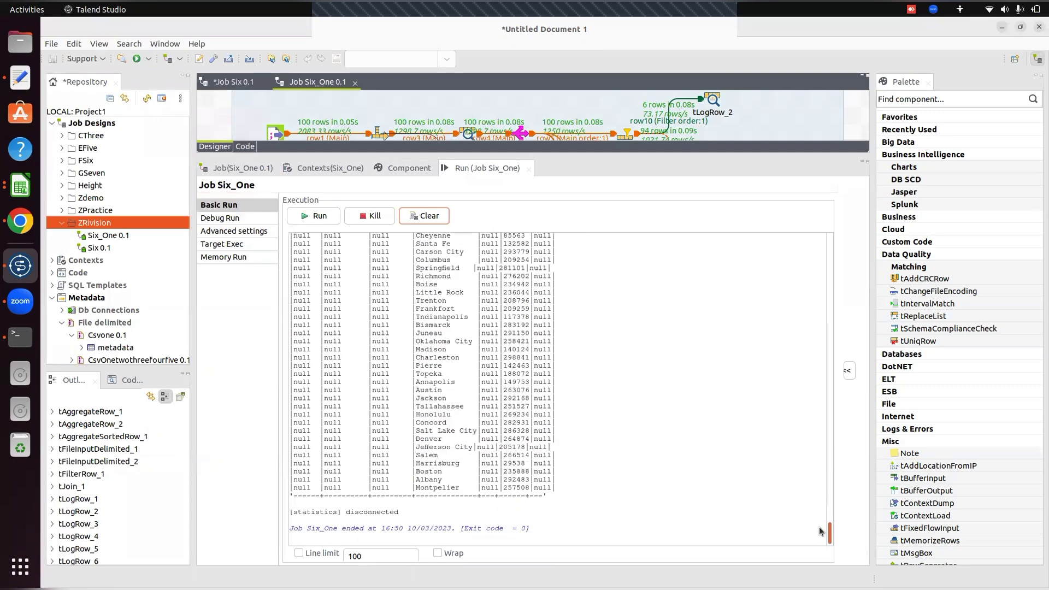
scroll(819, 527, "up", 10)
scroll(818, 519, "down", 8)
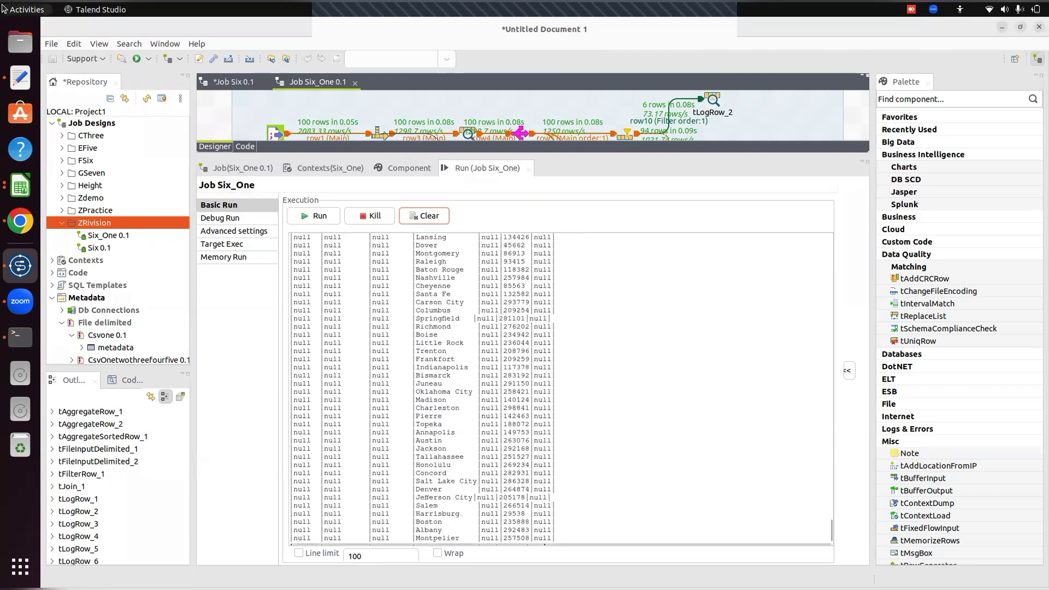
Step: Switch to Text Editor to check the noted city names, and return to Talend Studio to view the whole job design
left_click(21, 79)
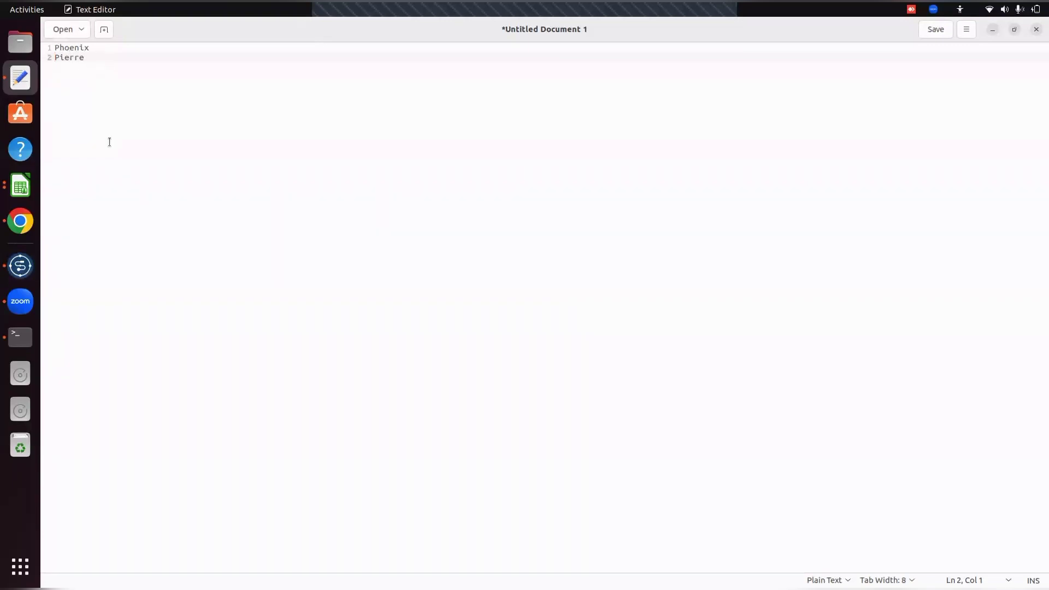
left_click(19, 271)
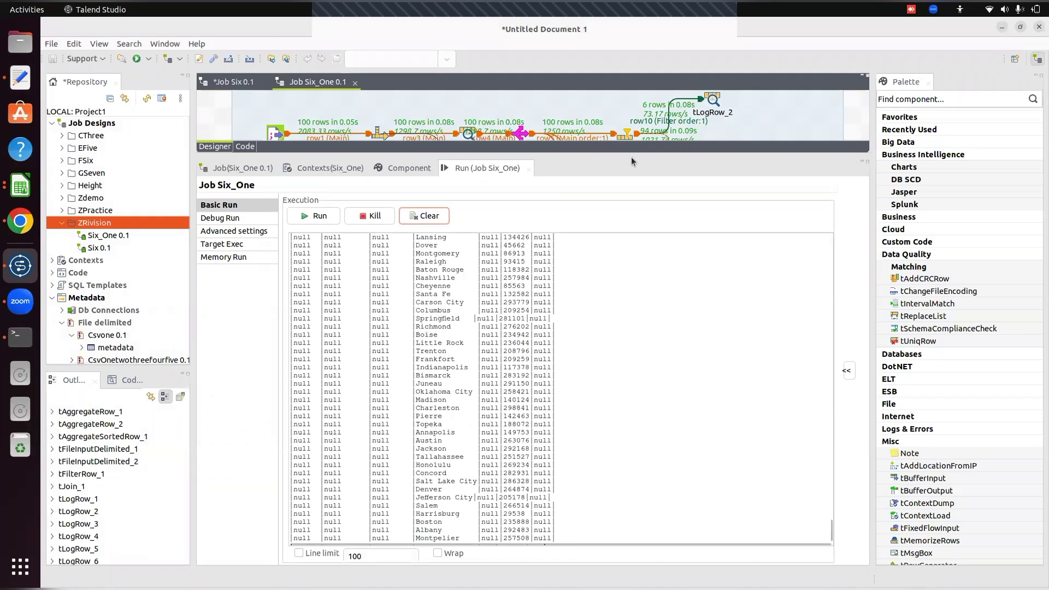
left_click_drag(624, 154, 781, 518)
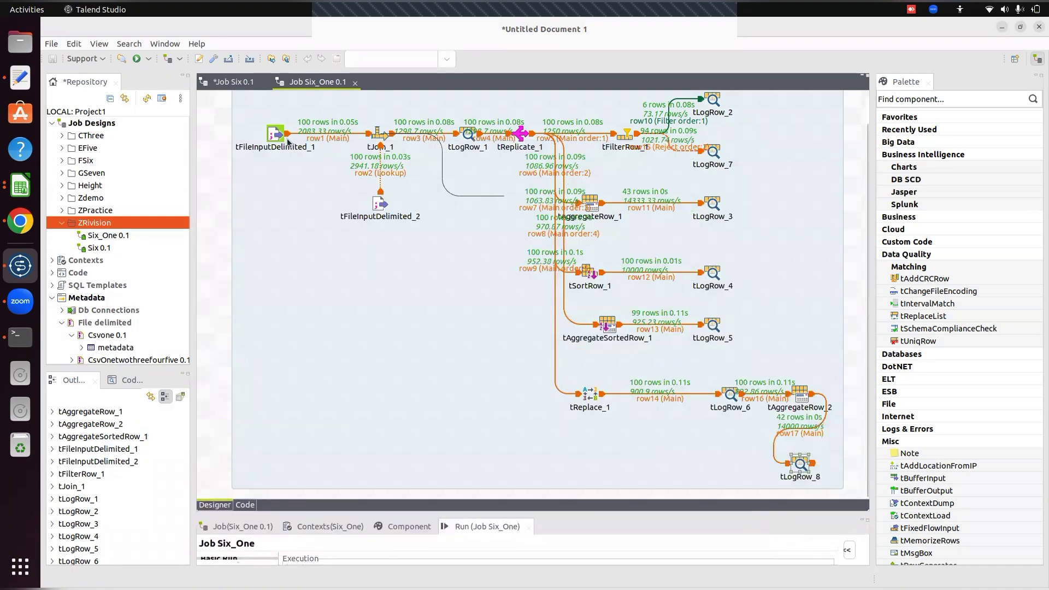